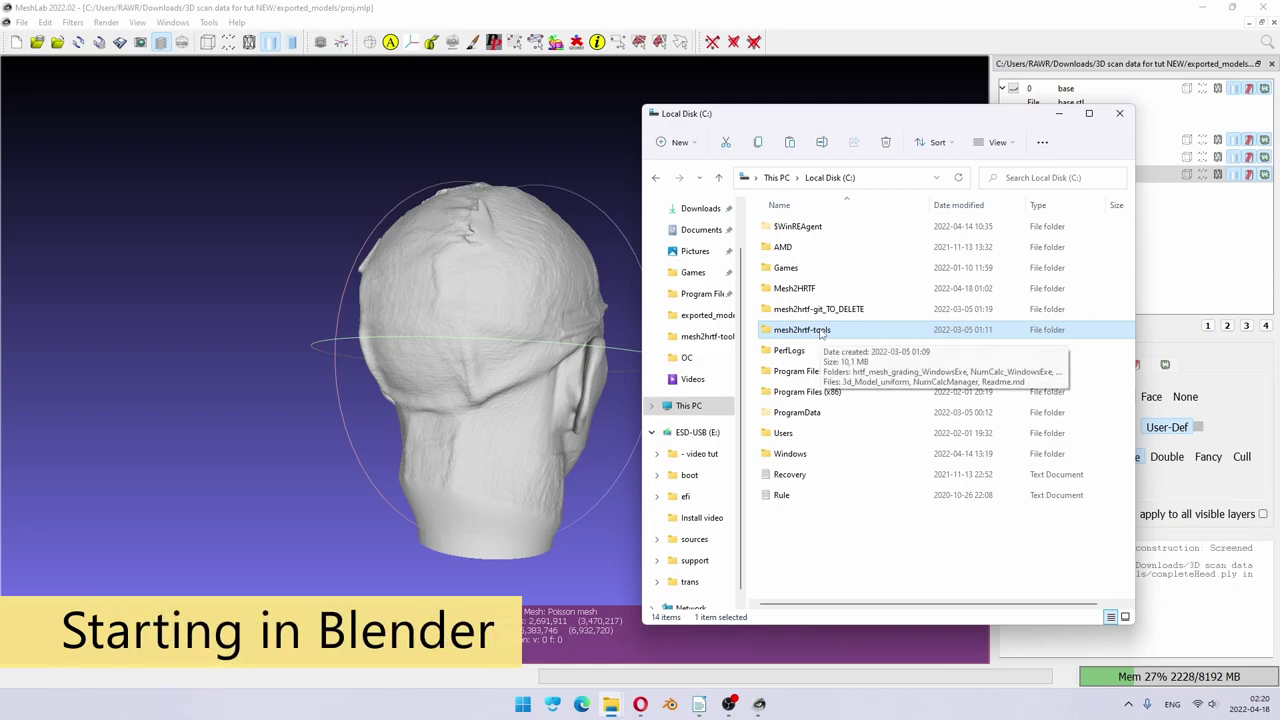
Step: Open the 3d_Model_uniform Blender file from the mesh2hrtf-tools folder
double_click(818, 331)
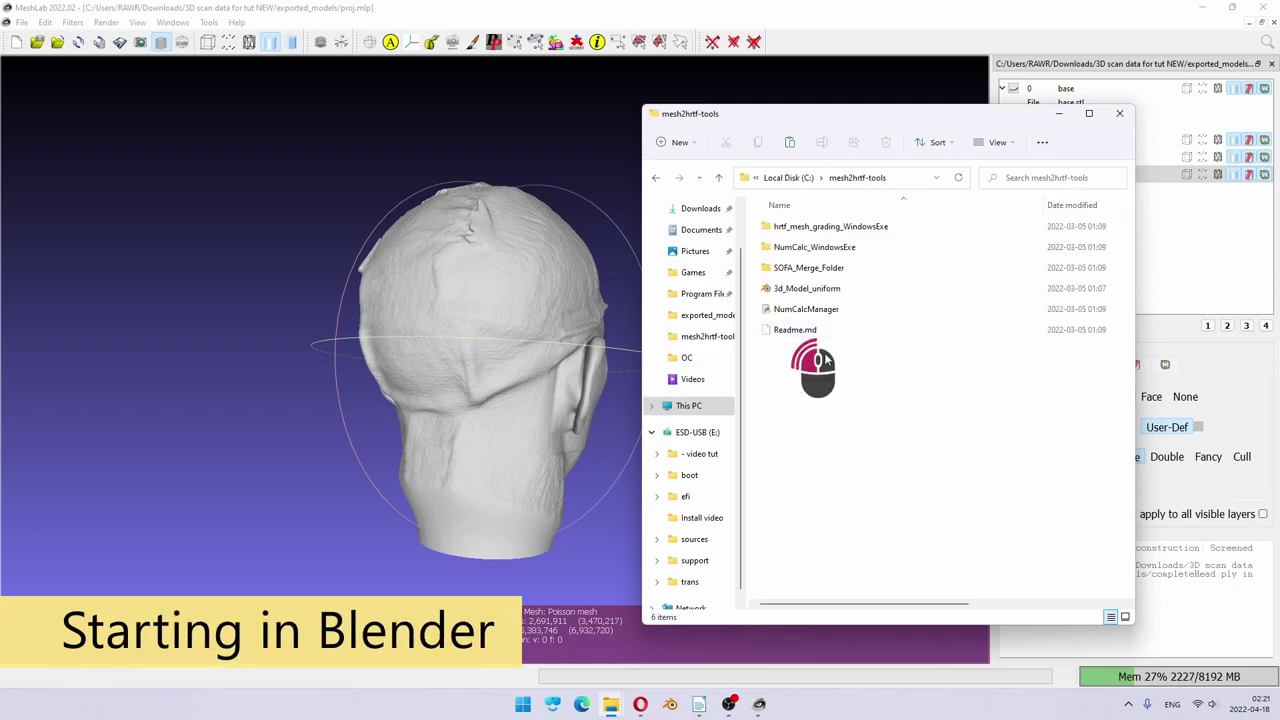
click(813, 292)
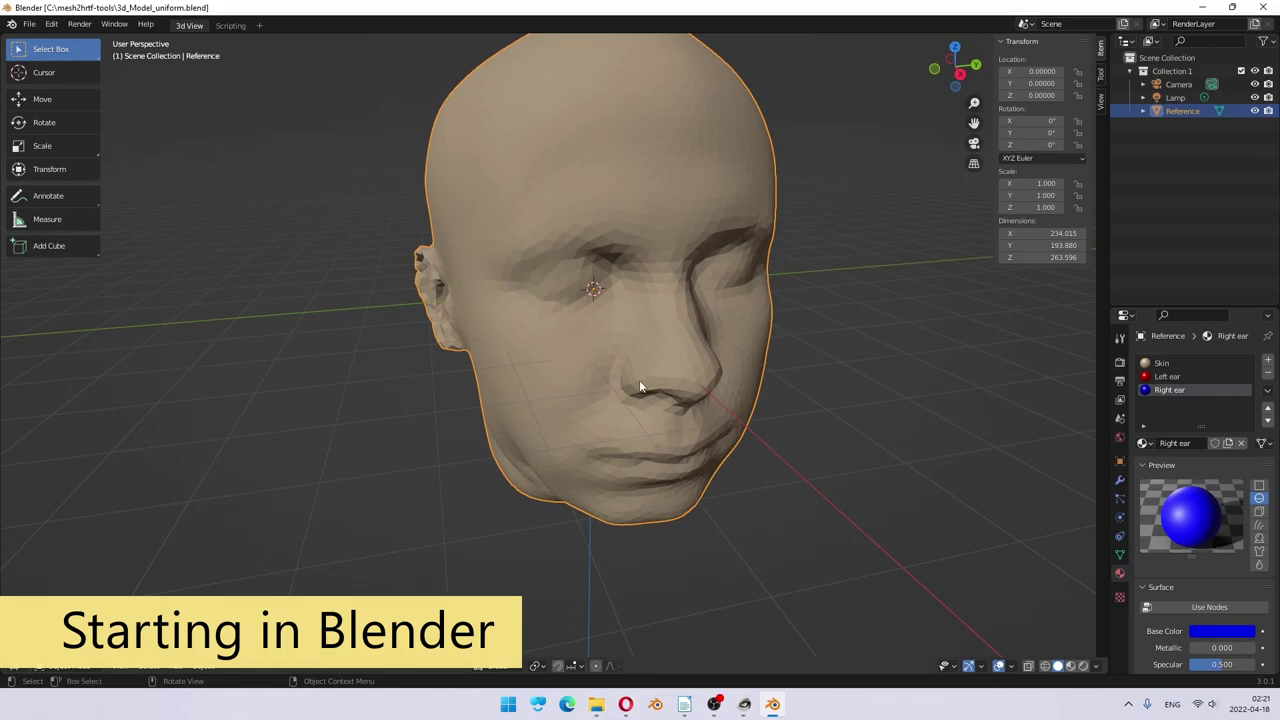
click(615, 358)
drag(615, 358, 674, 390)
middle_drag(674, 390, 641, 351)
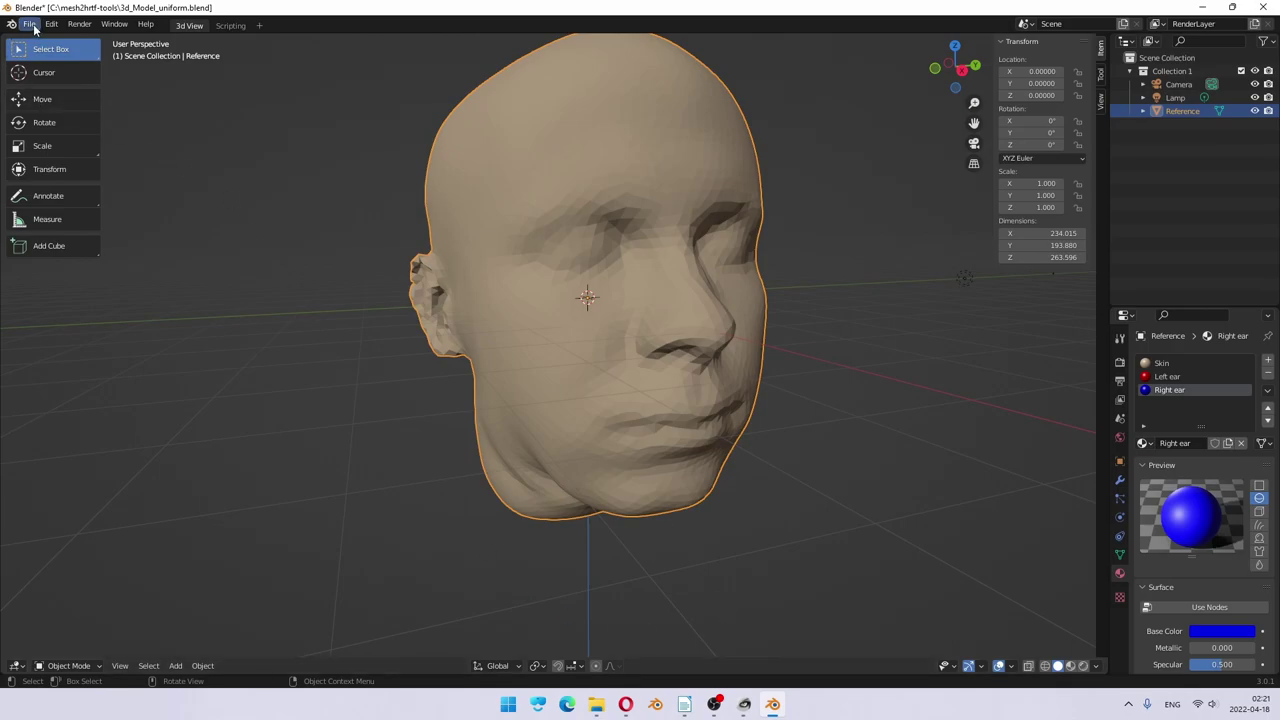
Step: Start a Stanford PLY import and copy the path of the exported_models folder from File Explorer
click(32, 25)
mouse_move(83, 210)
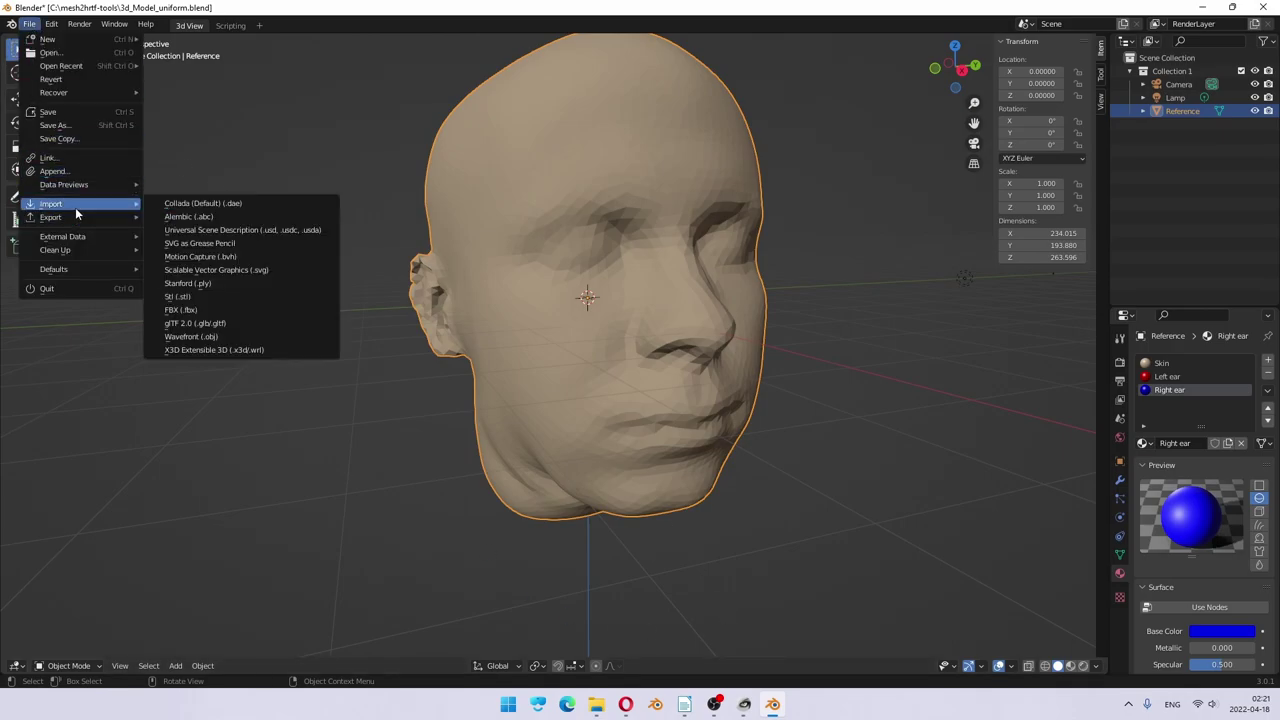
click(258, 284)
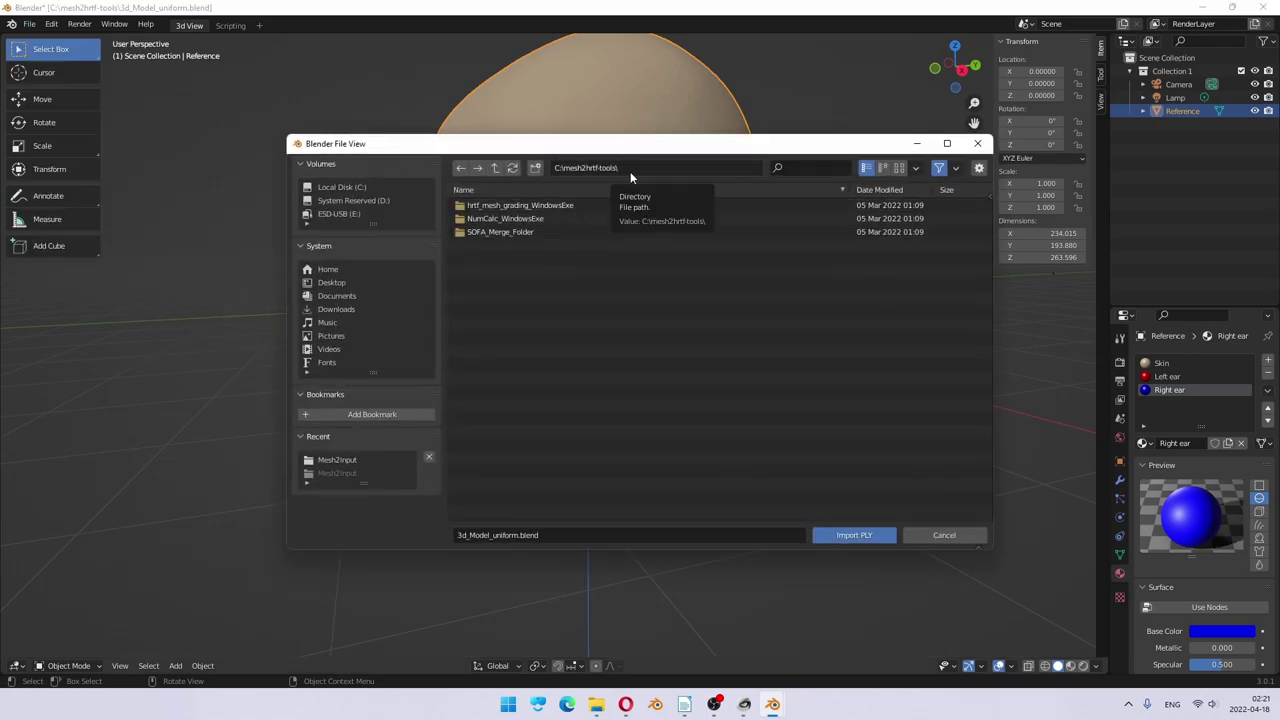
click(596, 705)
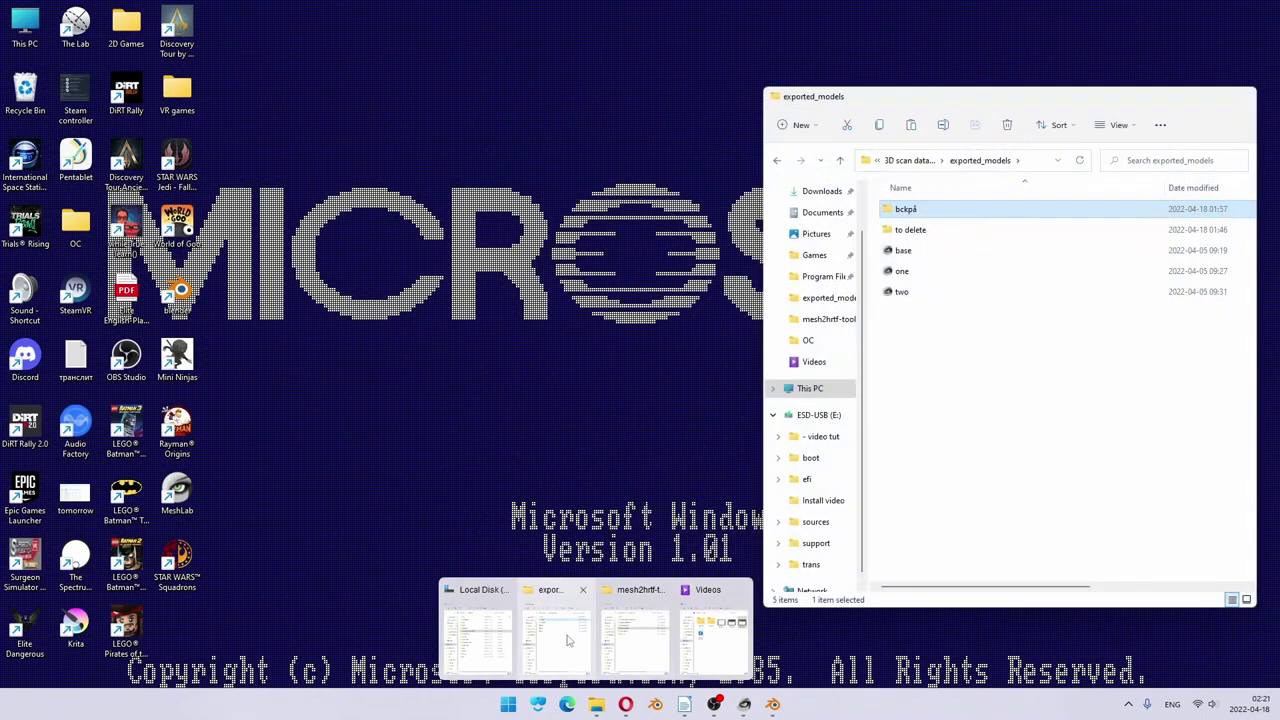
click(566, 640)
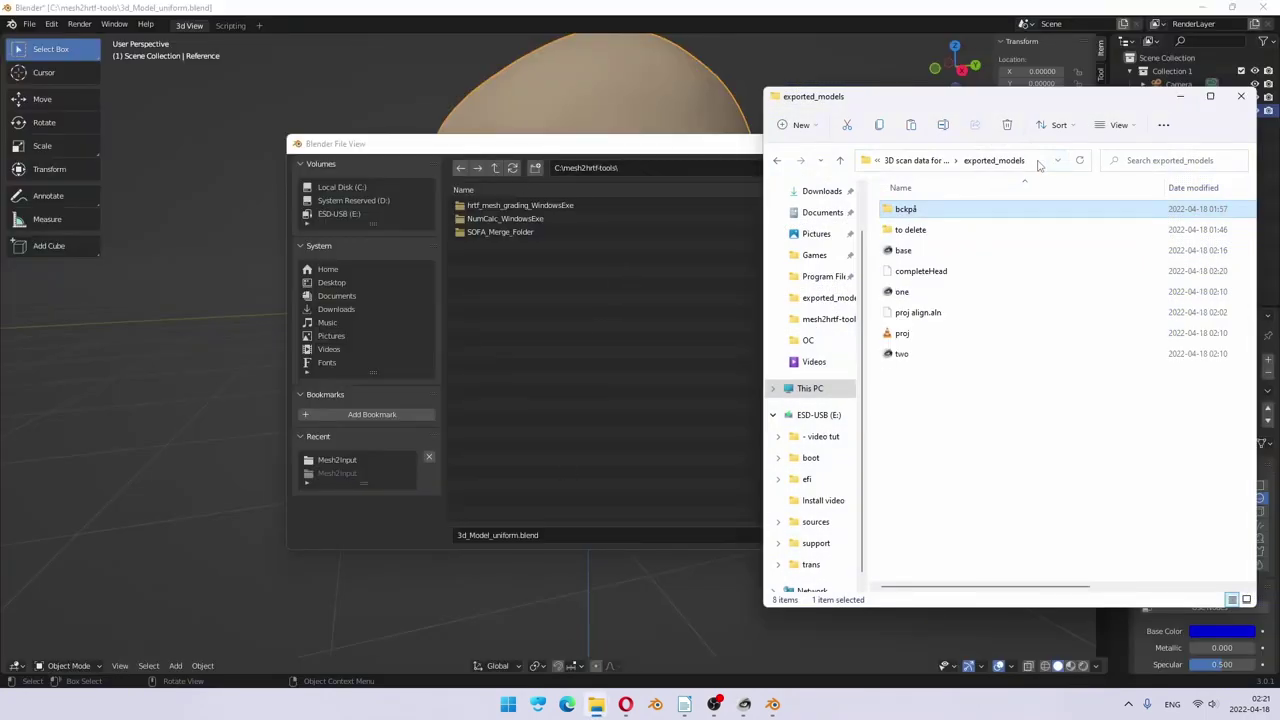
click(1038, 165)
key(ctrl+c)
click(617, 152)
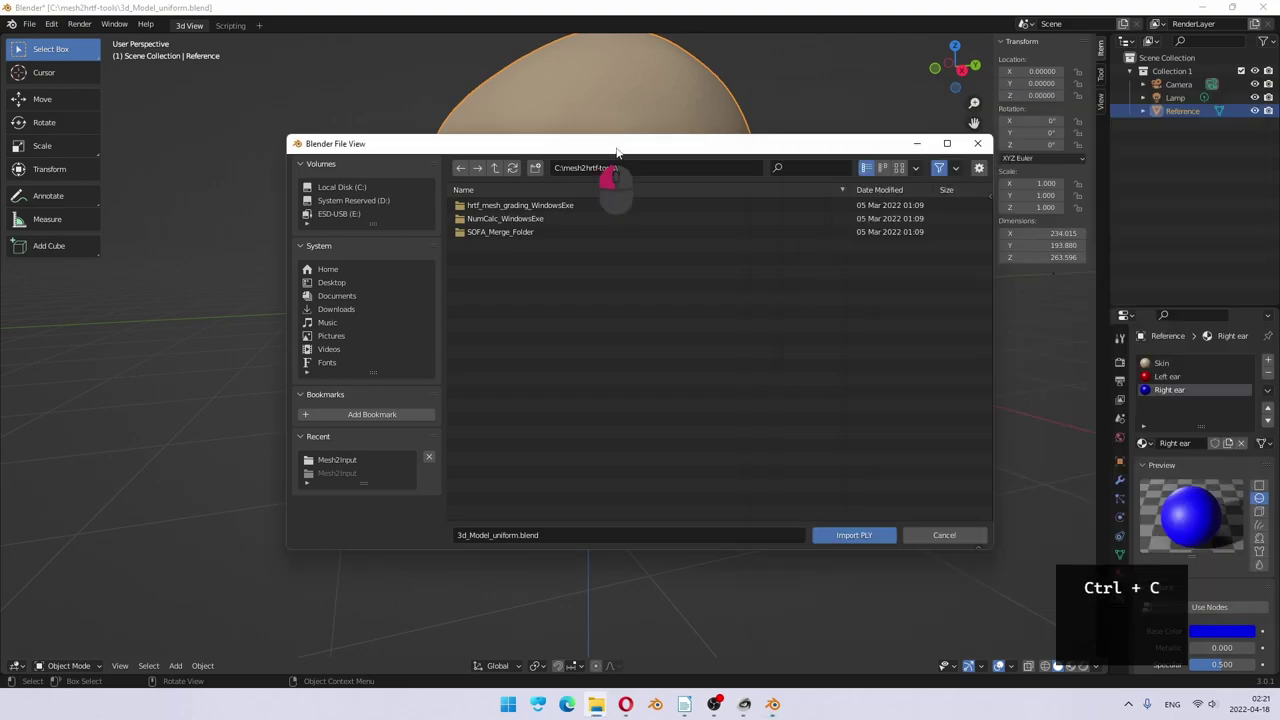
Step: Go to the copied exported_models path in the import browser and import completeHead.ply
click(605, 167)
key(ctrl+v)
key(Return)
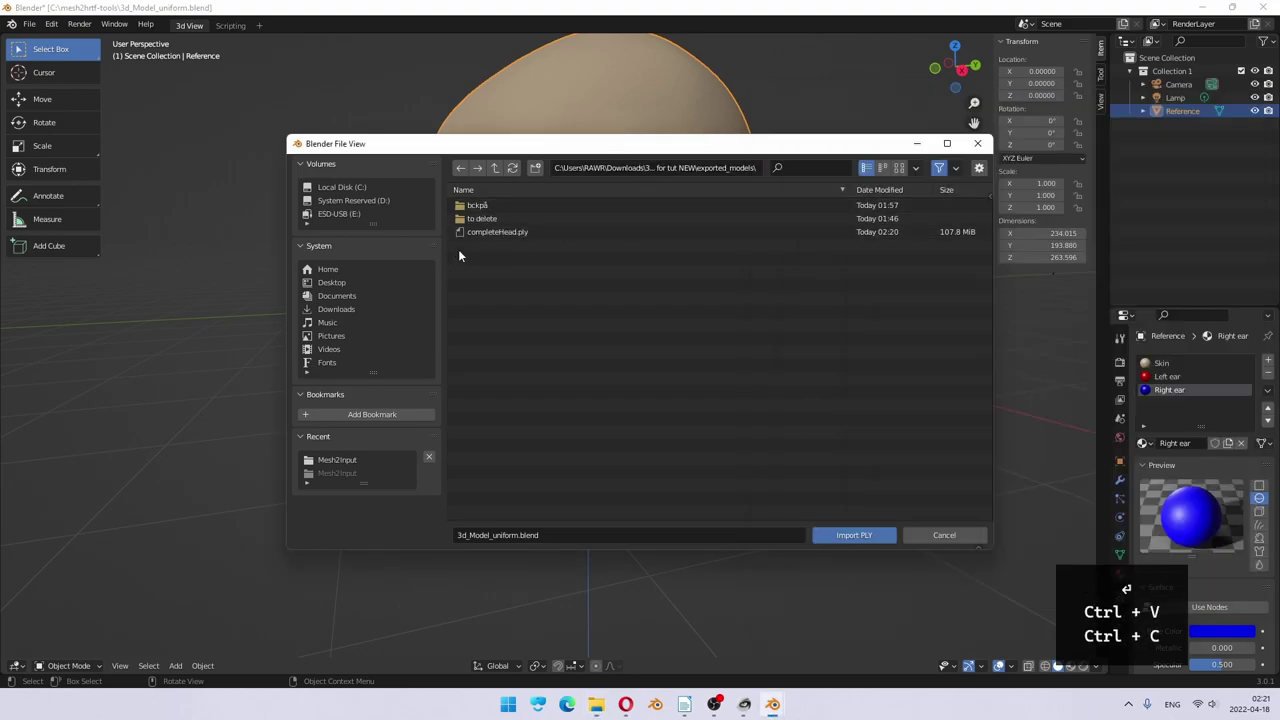
click(498, 232)
click(846, 534)
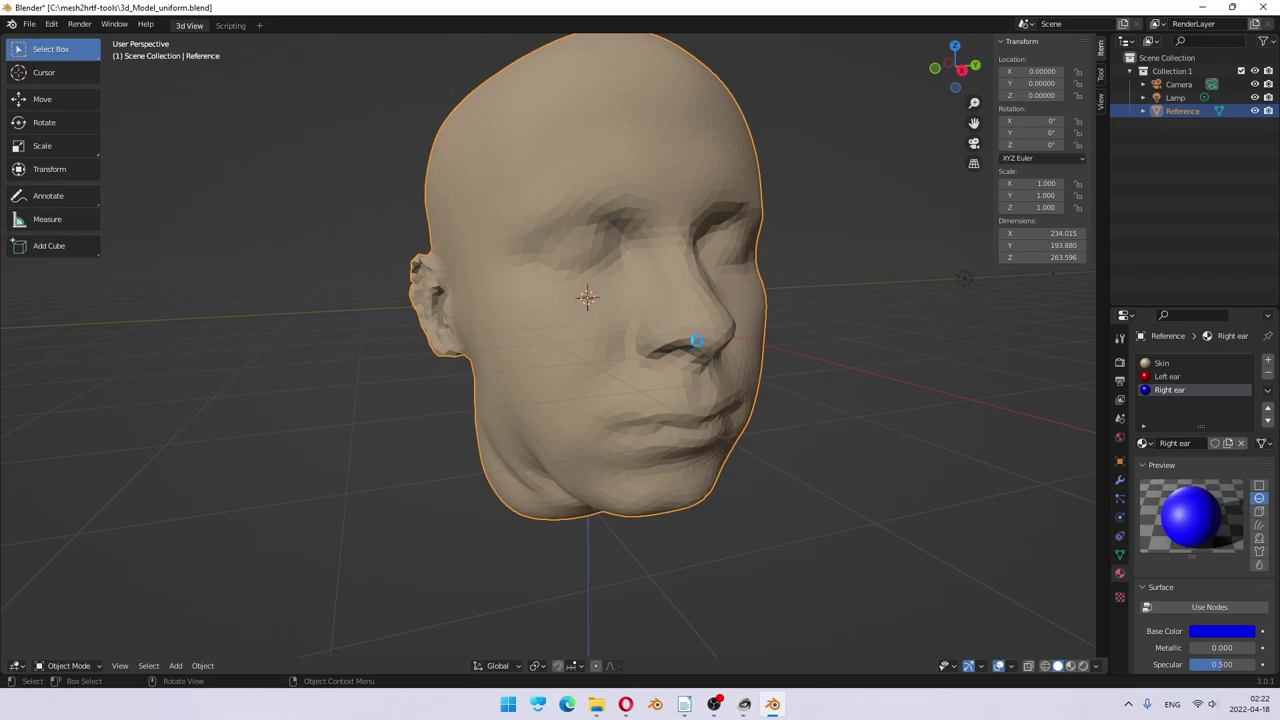
Step: Switch to the MeshLab window holding proj.mlp and close it
middle_drag(697, 341, 748, 451)
key(alt+Tab)
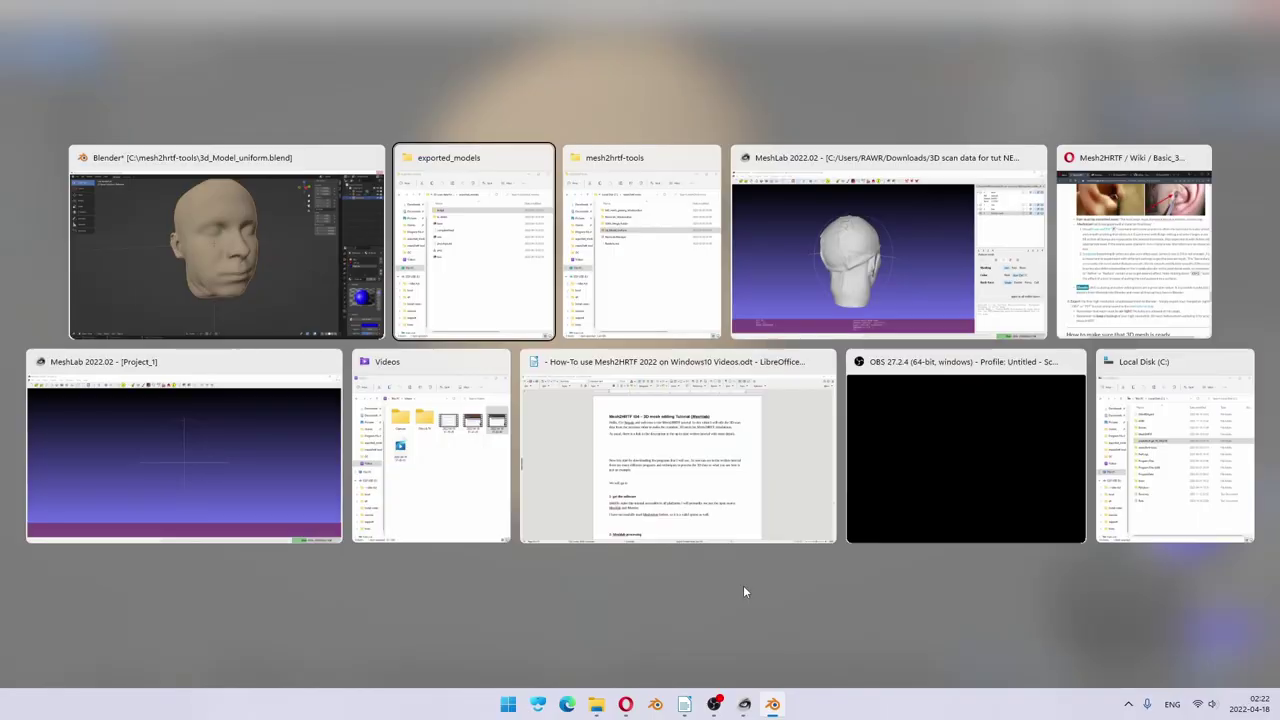
key(alt+Tab)
key(alt+Tab)
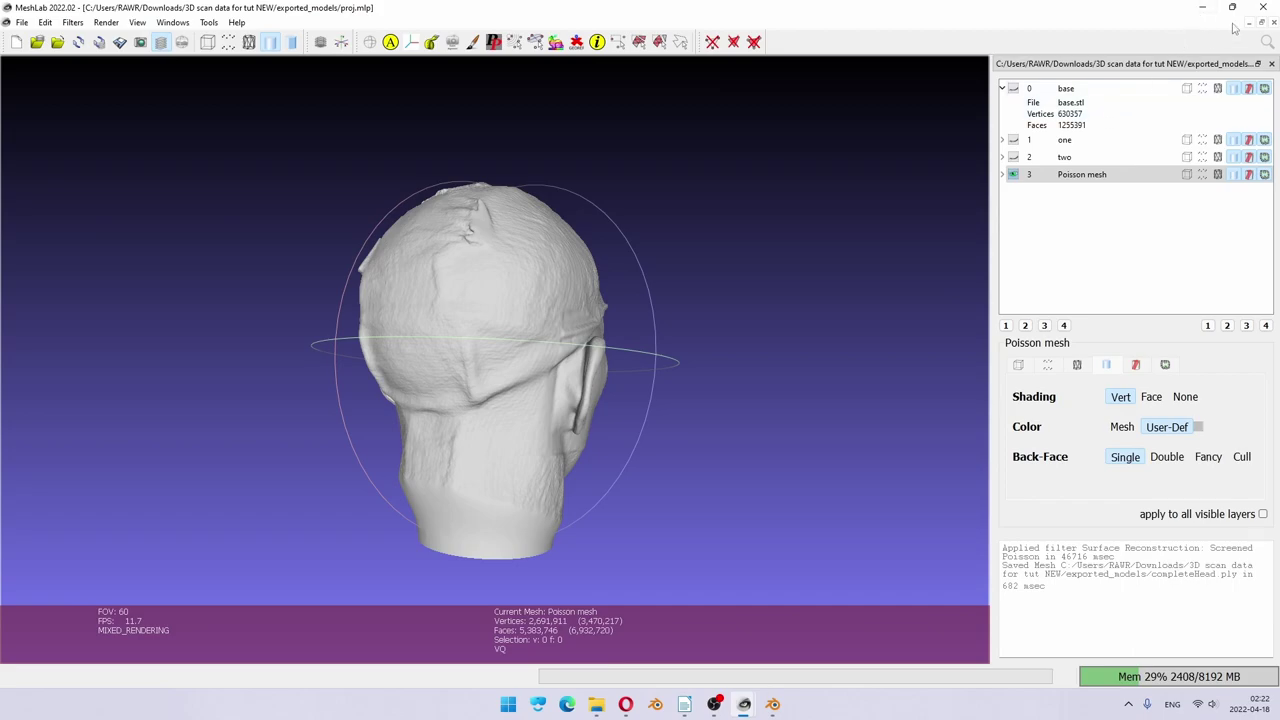
click(1273, 7)
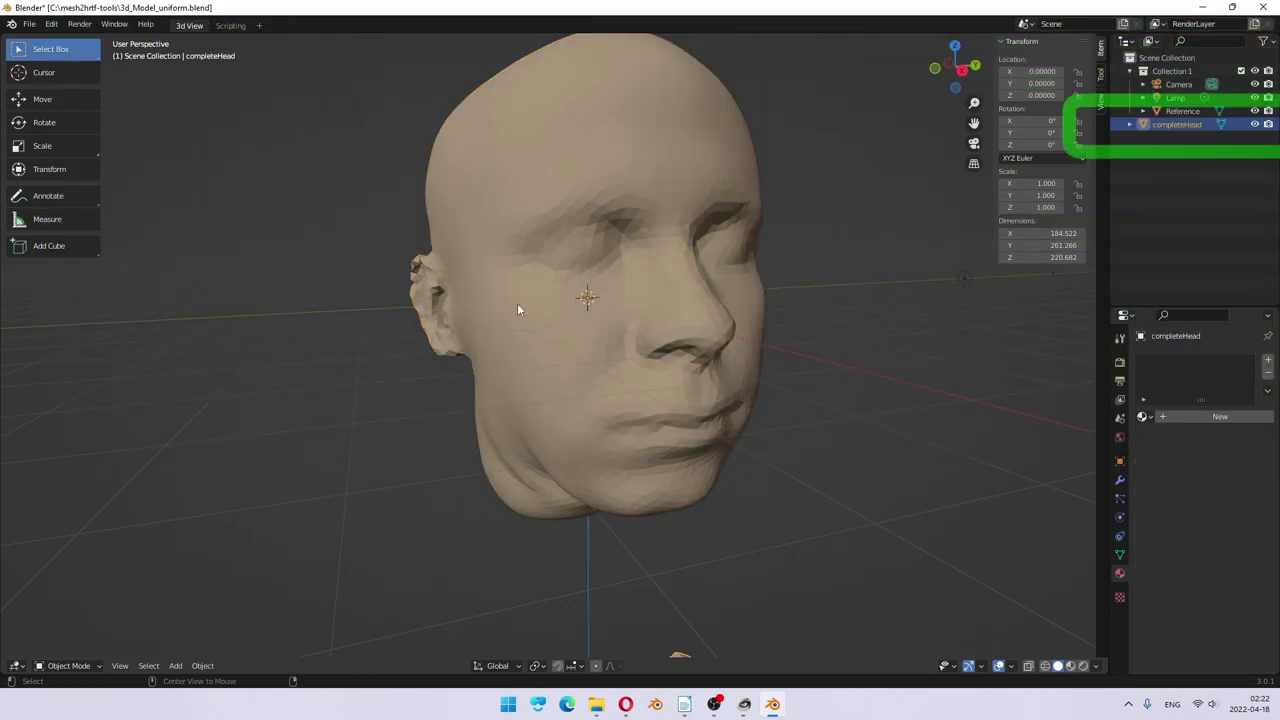
Step: Save the project under the new name test.blend in the mesh2hrtf-tools folder
key(ctrl+KP_1)
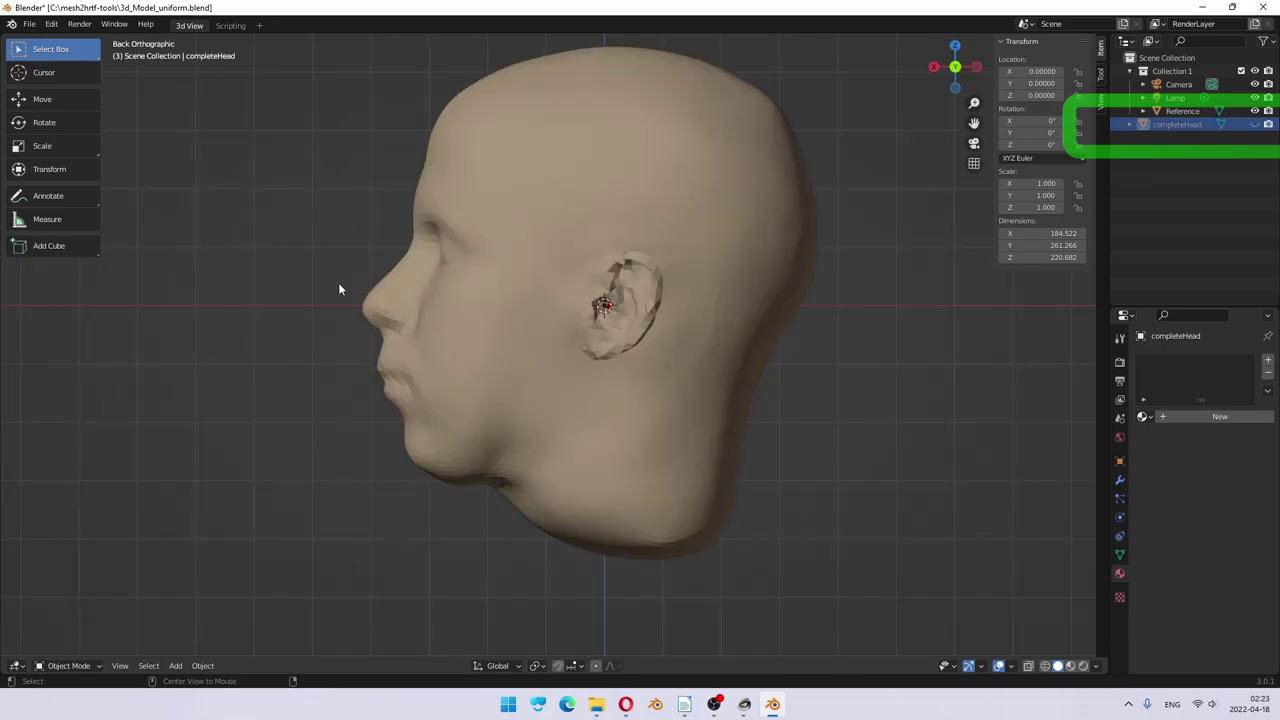
click(29, 23)
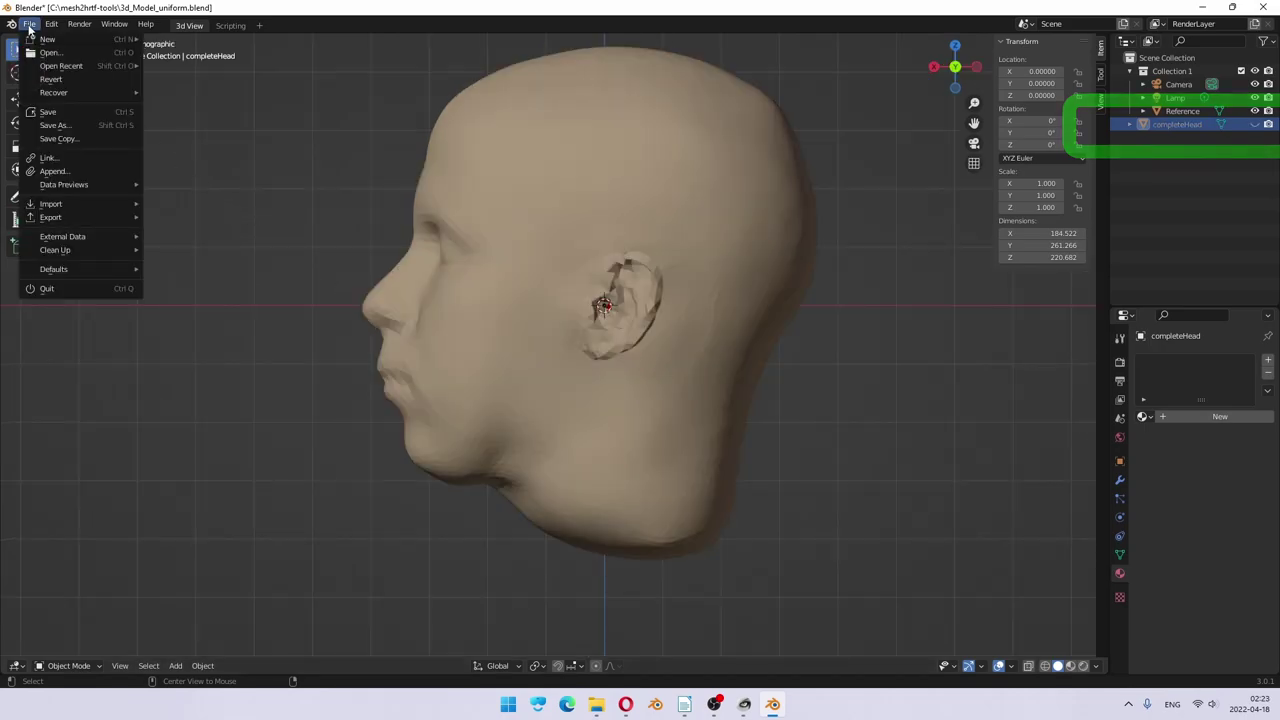
click(62, 126)
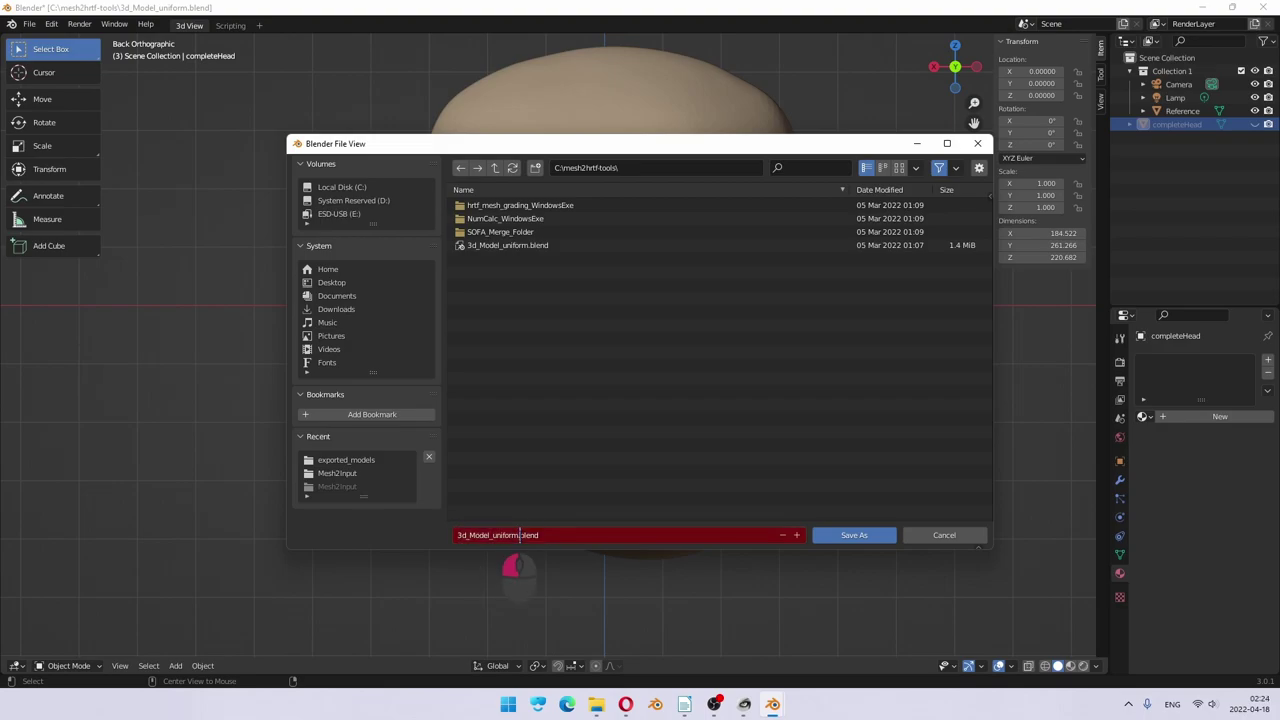
drag(522, 535, 433, 533)
key(ctrl+Left)
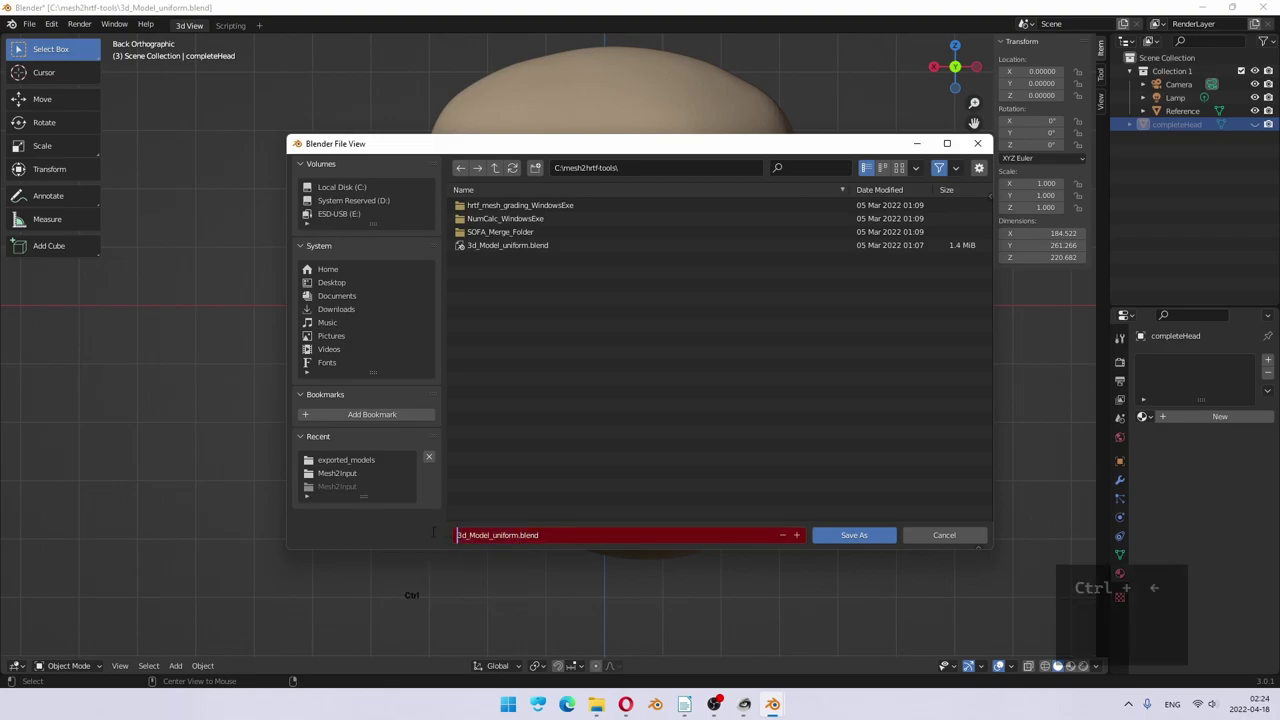
key(ctrl+shift+Right)
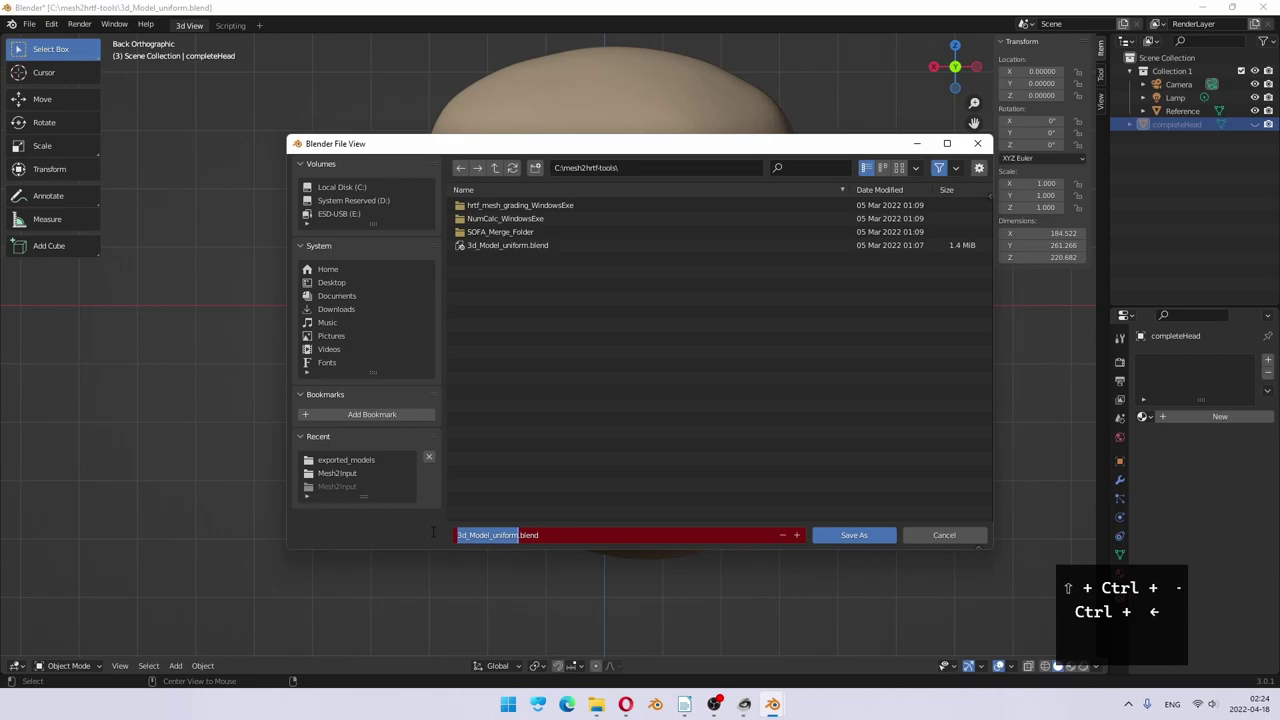
text(test)
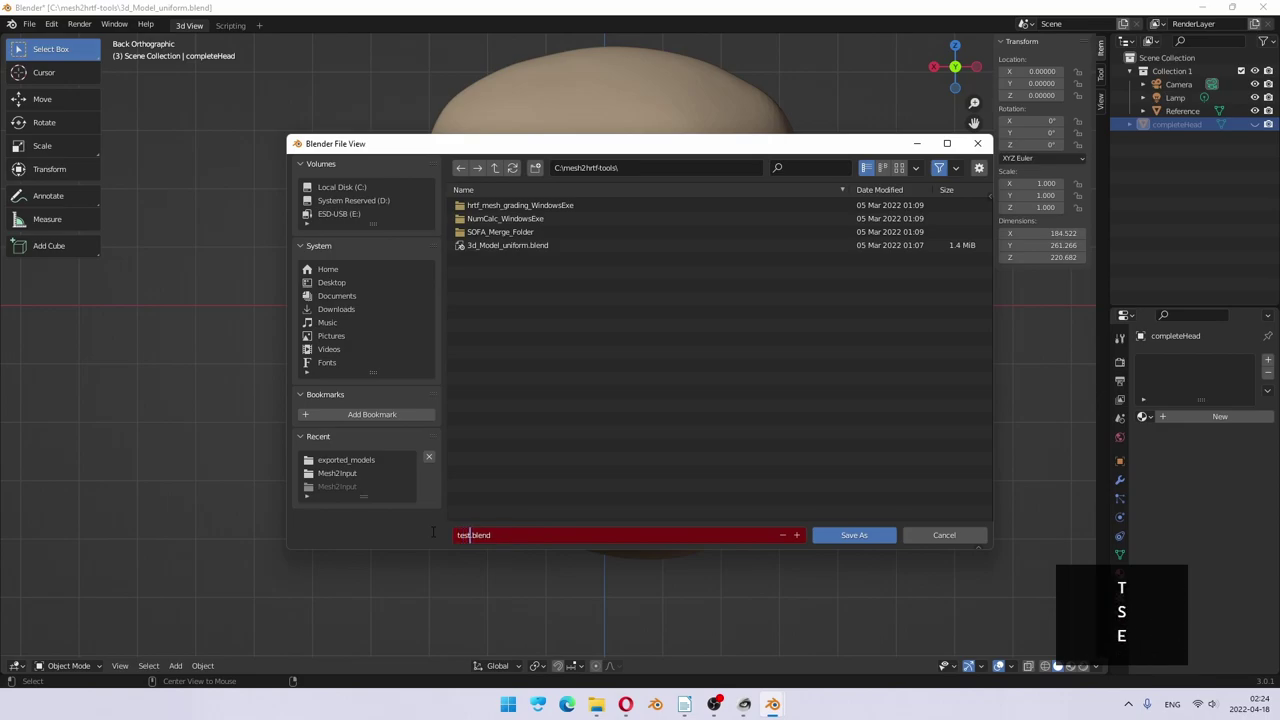
key(Return)
click(855, 535)
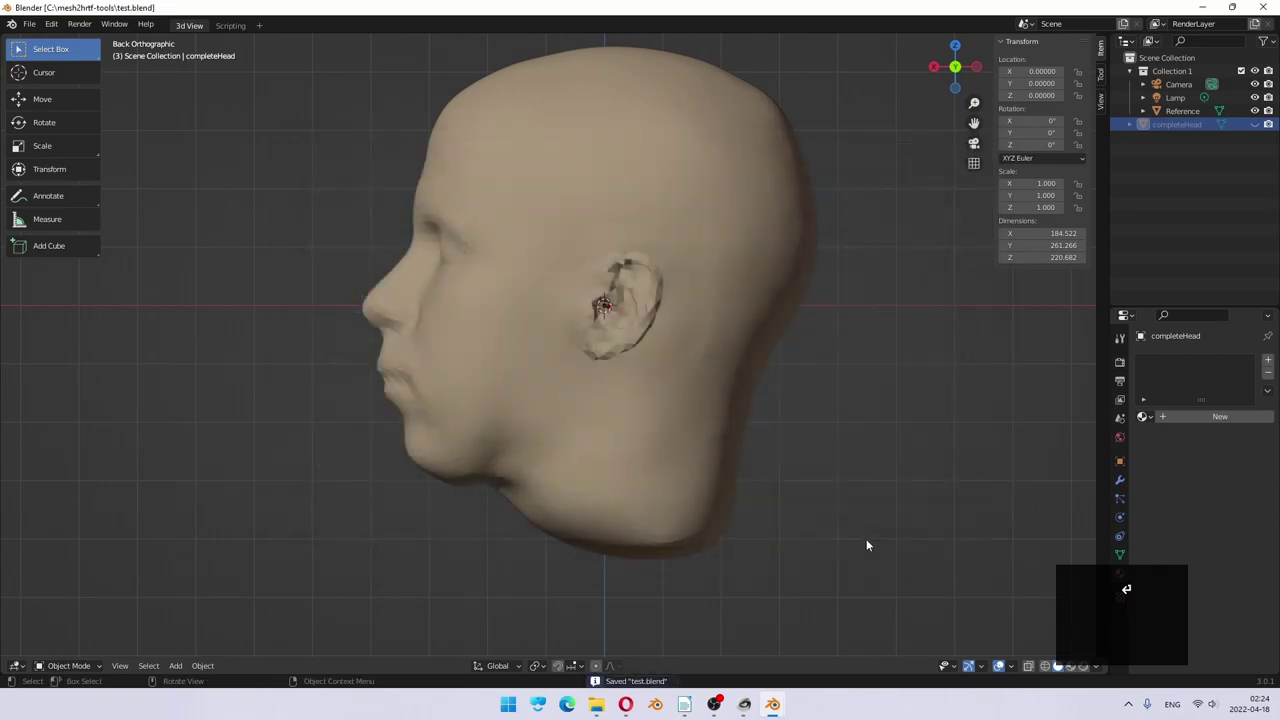
Step: Reopen Save As for test.blend, show its save options, and save over the file
click(29, 23)
click(58, 125)
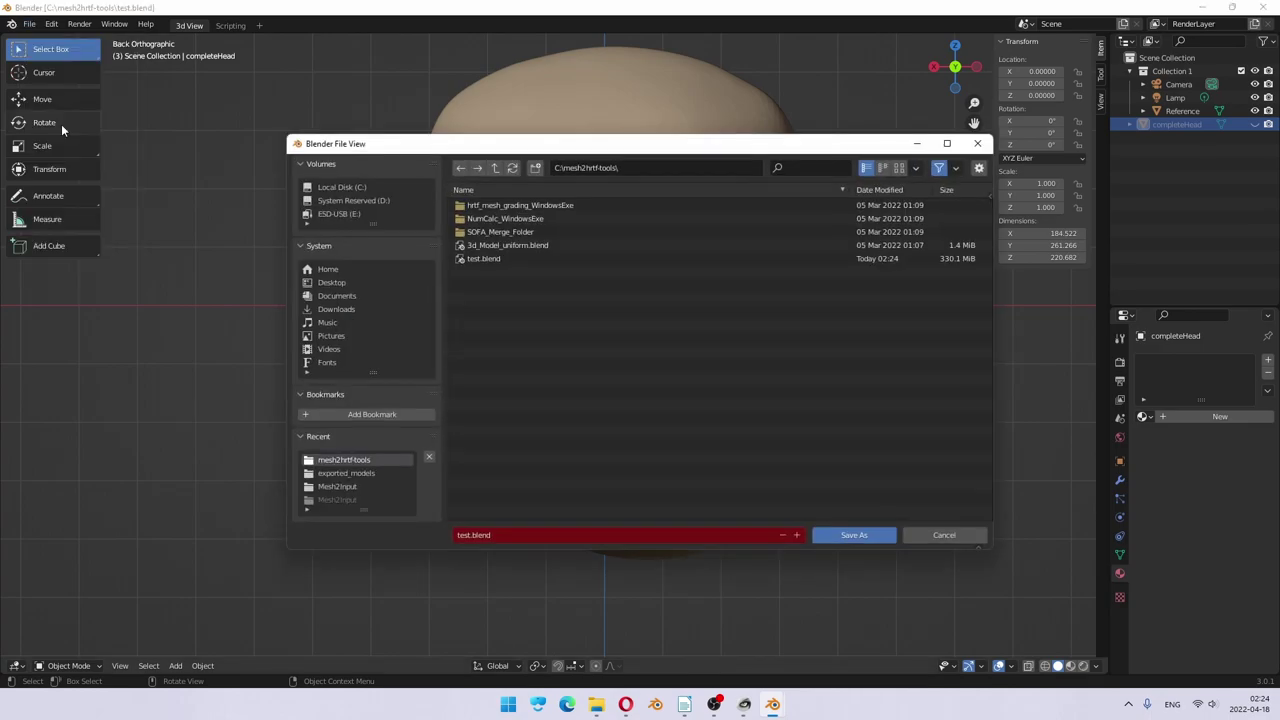
click(980, 168)
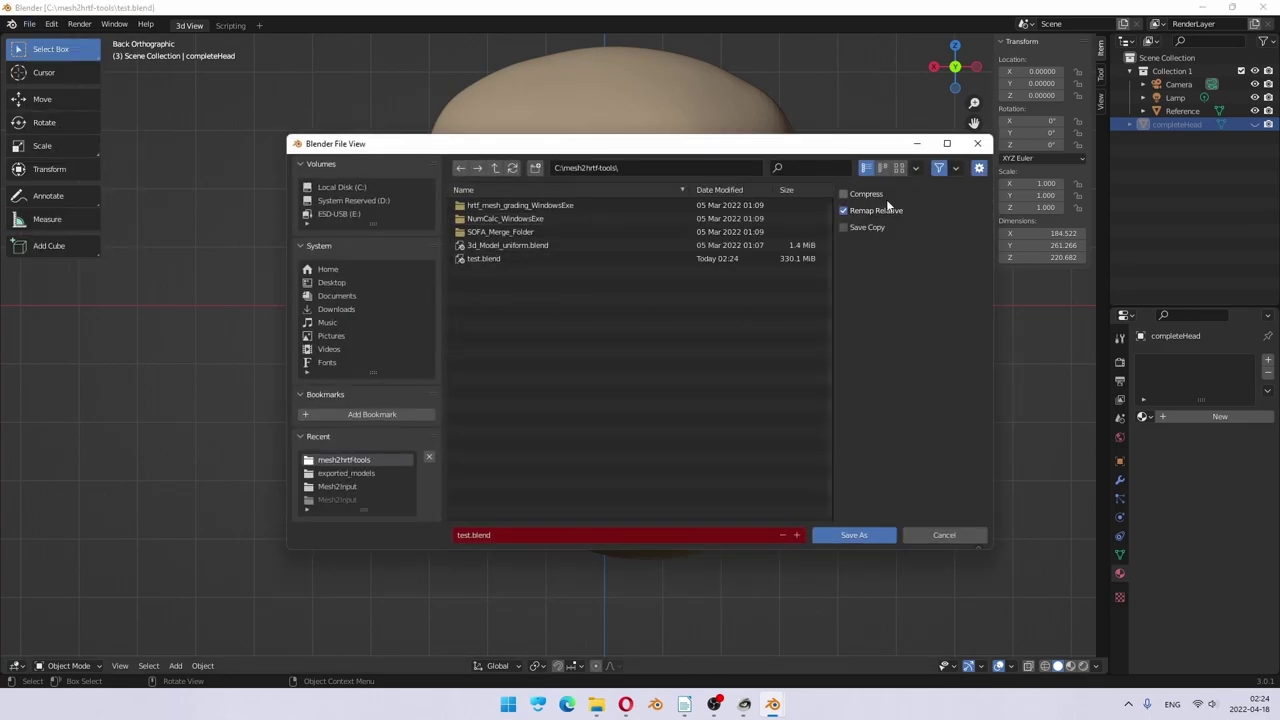
click(870, 533)
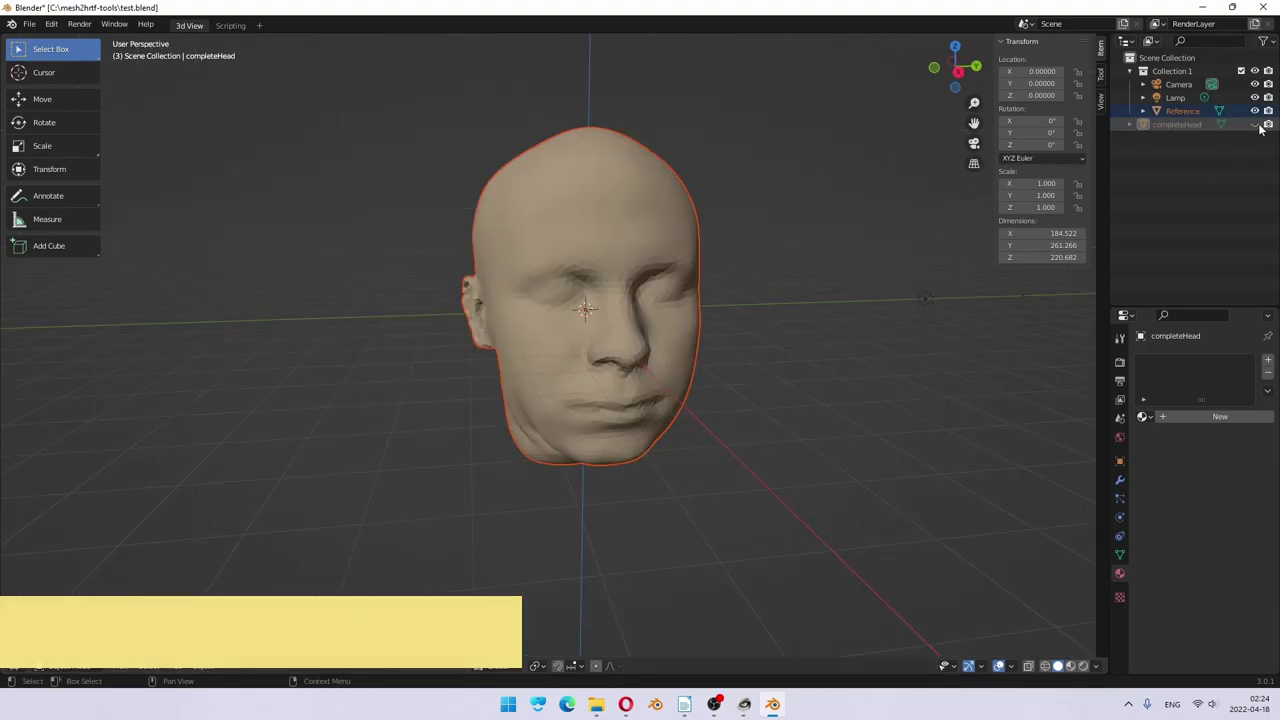
Step: Unhide the completeHead mesh and select it below the Reference head
click(1255, 111)
middle_drag(709, 467, 672, 487)
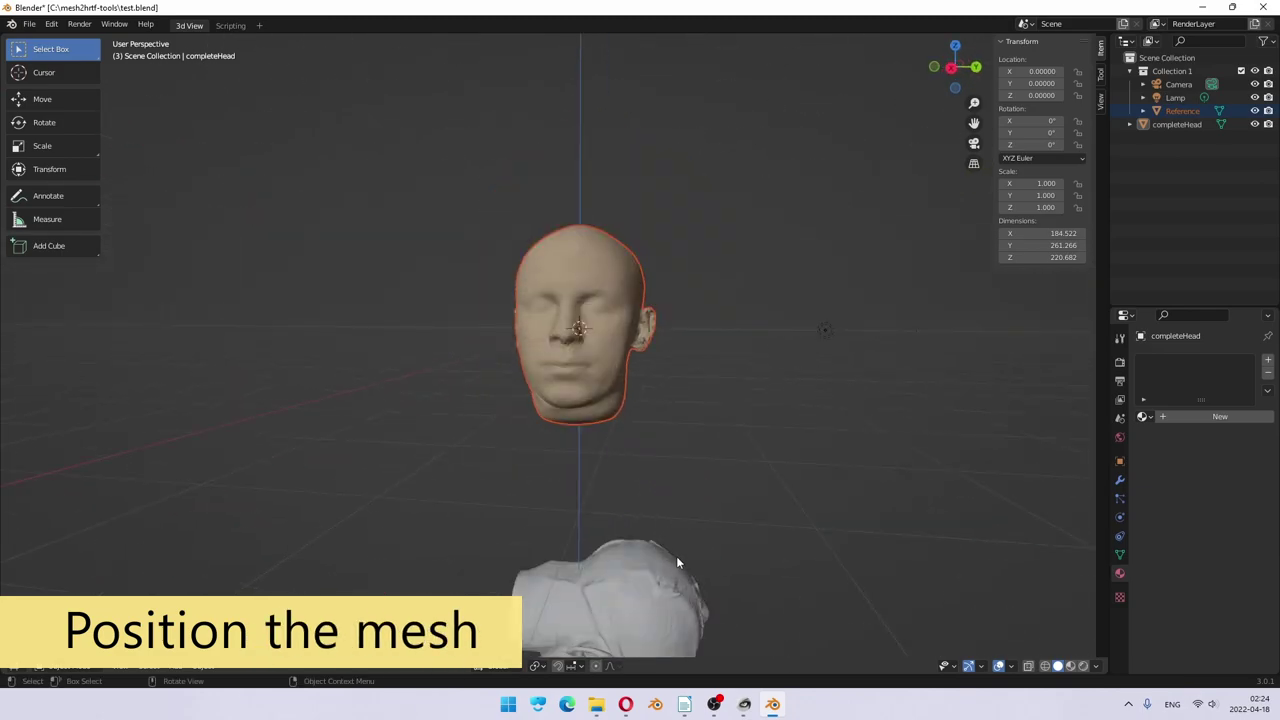
click(641, 614)
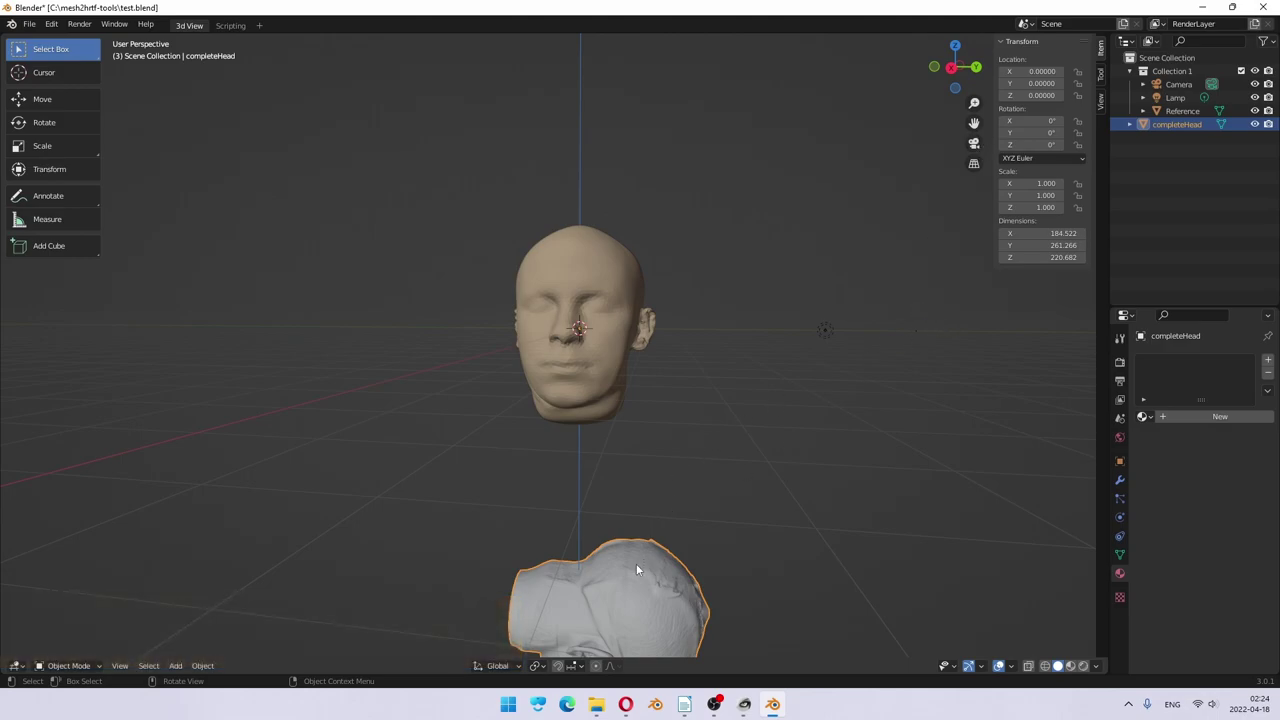
Step: Set the X rotation of completeHead to 90°
mouse_move(1038, 121)
mouse_down()
mouse_move(1034, 149)
mouse_move(814, 157)
mouse_move(1071, 134)
mouse_move(49, 86)
mouse_move(1043, 121)
mouse_up()
click(1043, 121)
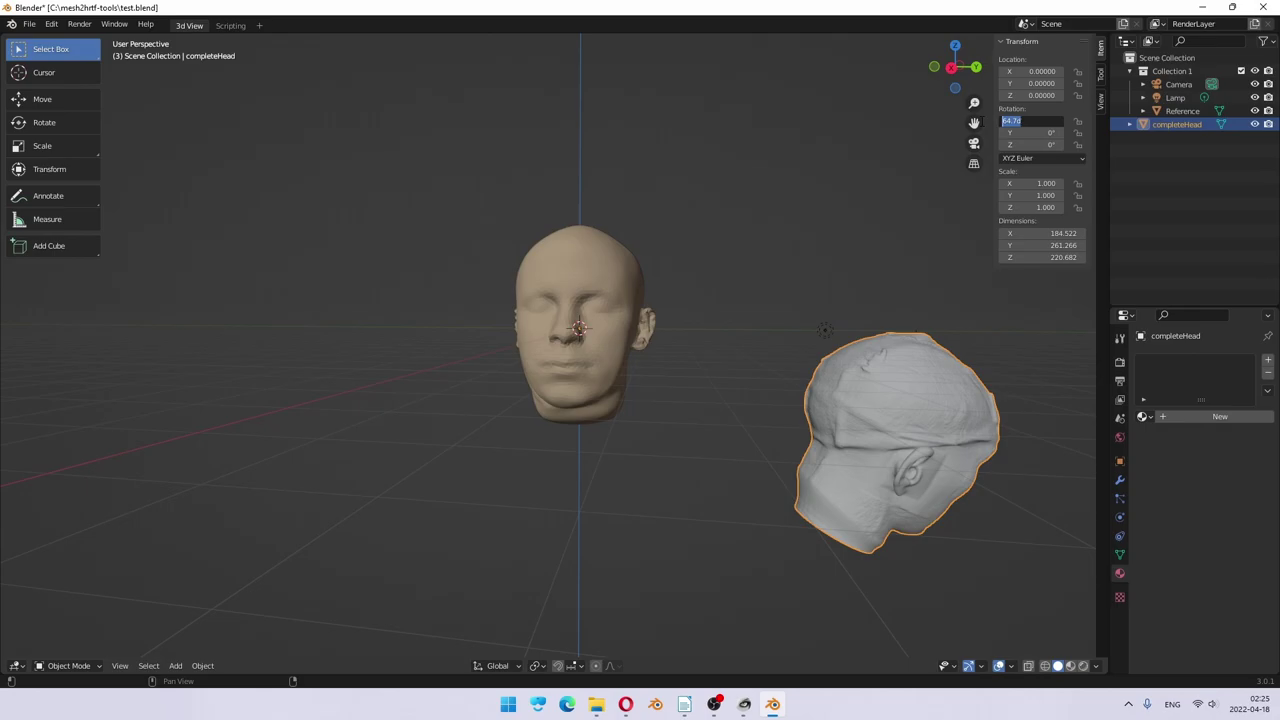
text(90)
key(Return)
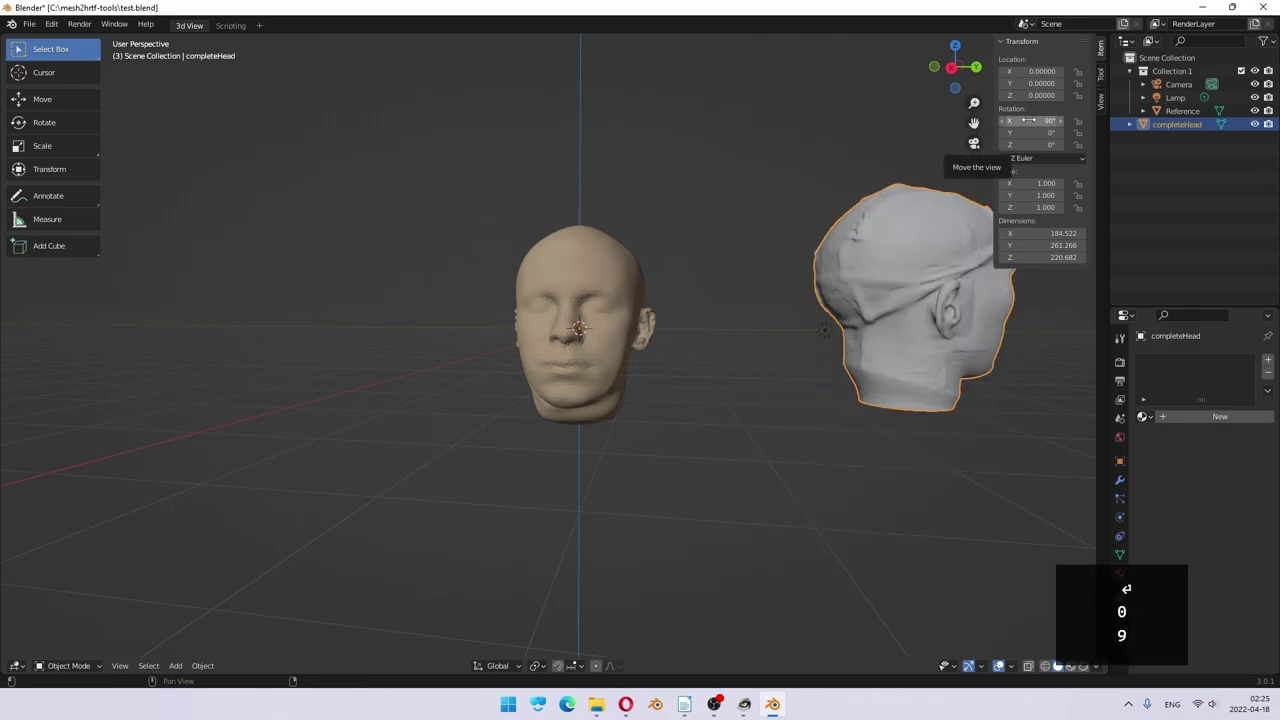
middle_drag(908, 282, 656, 316)
click(1022, 160)
drag(1022, 160, 1030, 132)
key(ctrl+z)
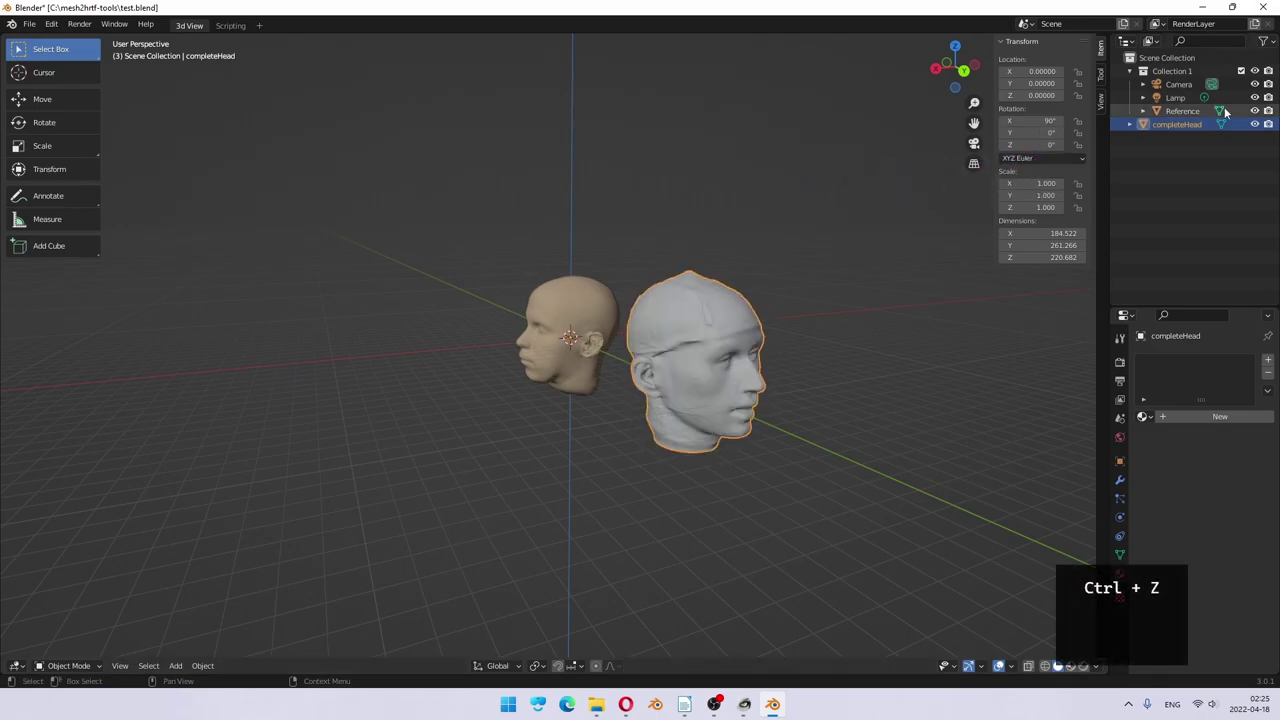
Step: Set the Z rotation of completeHead to -90° so it faces the same way as the Reference head
drag(1018, 178, 650, 200)
click(1030, 144)
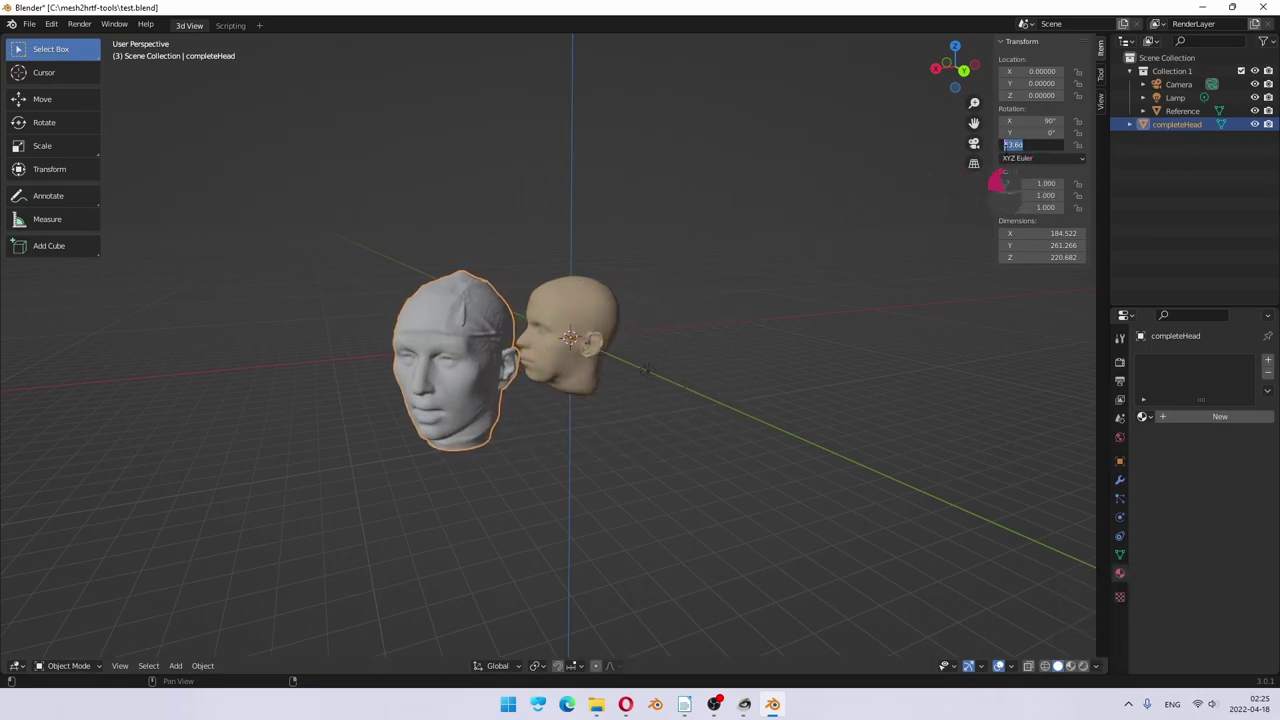
text(90)
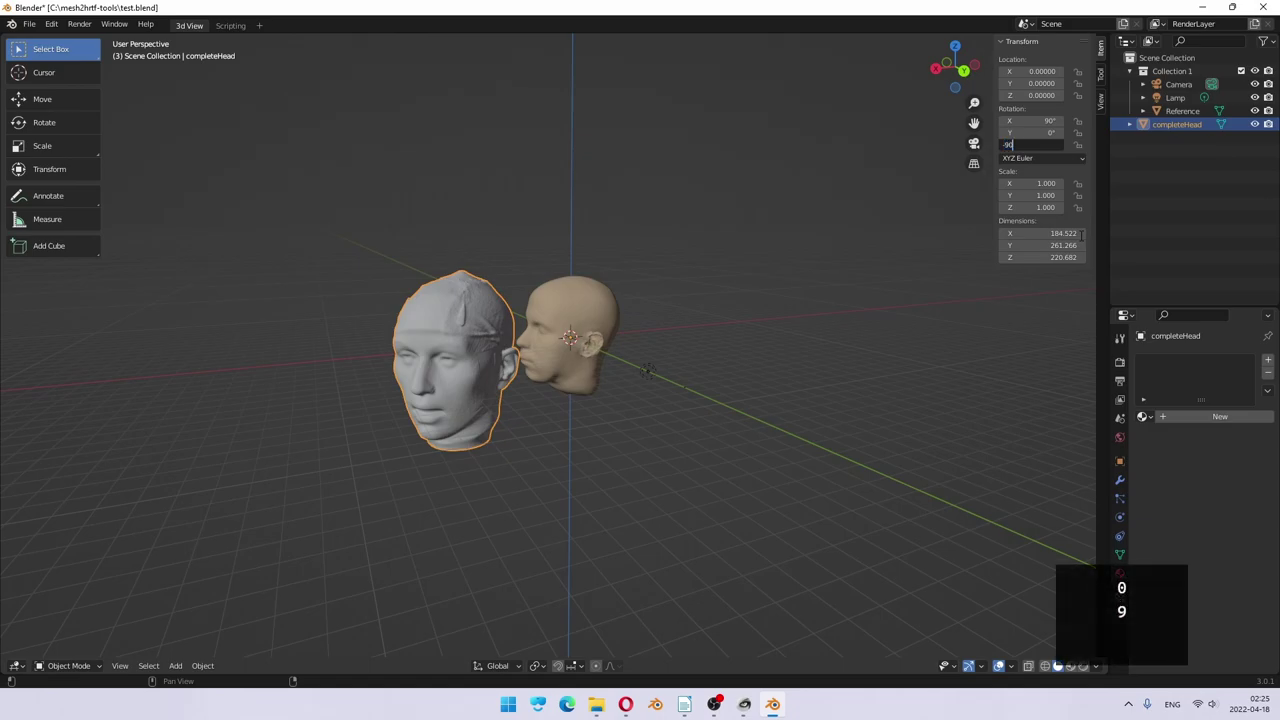
key(Return)
Step: Compare the orientation and position of completeHead with the Reference head in the front and right orthographic views
mouse_move(407, 406)
middle_down()
mouse_move(592, 391)
mouse_move(555, 450)
mouse_move(582, 414)
mouse_move(712, 399)
middle_up()
key(KP_1)
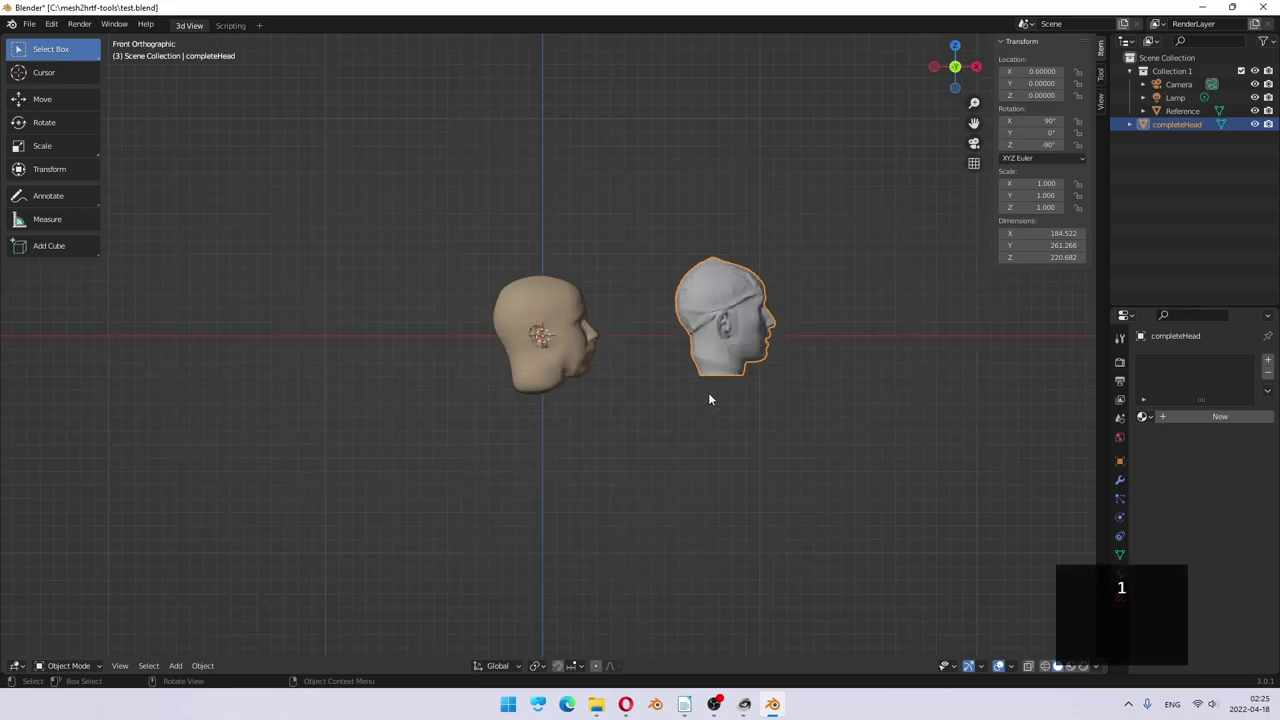
key(KP_3)
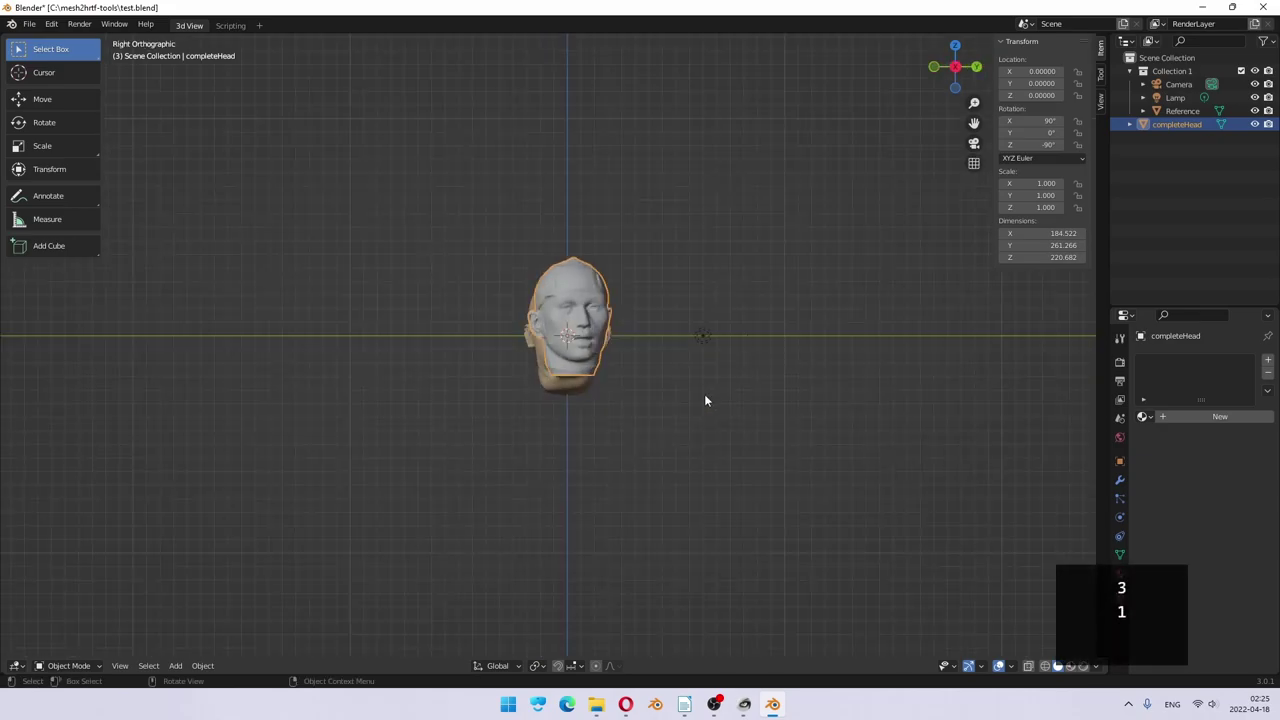
key(KP_1)
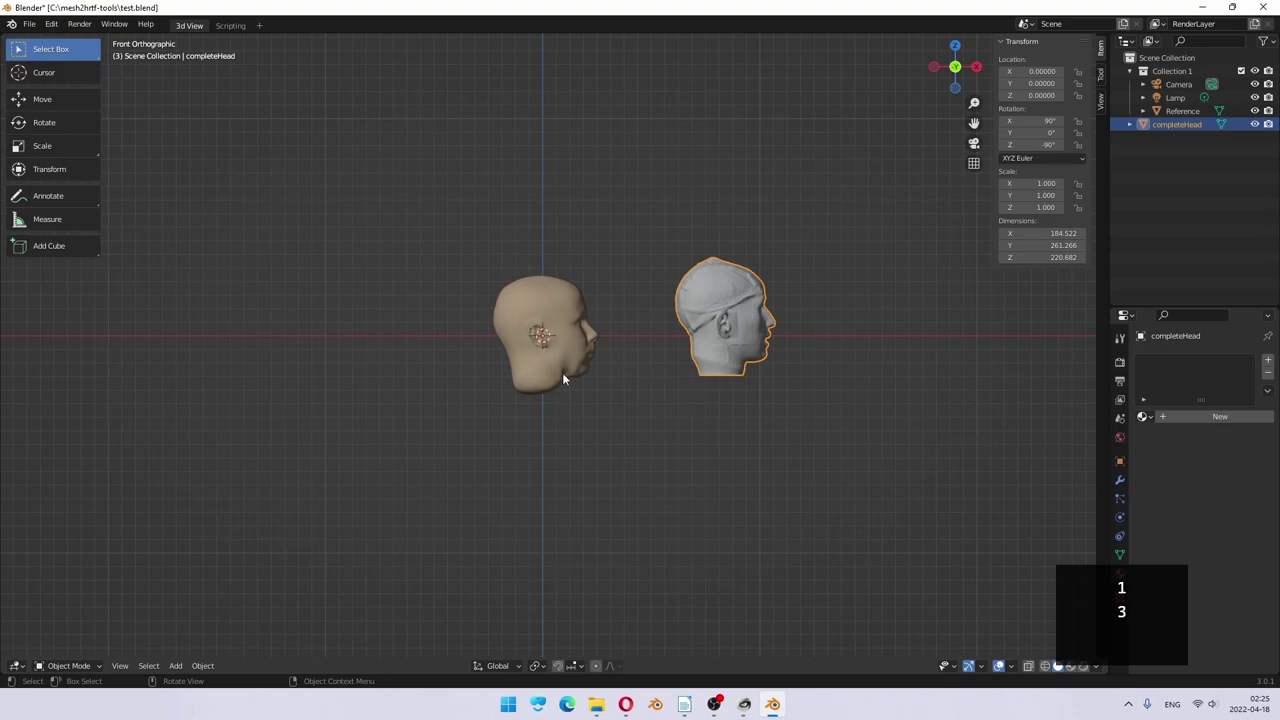
scroll(546, 357, up, 4)
scroll(603, 376, down, 1)
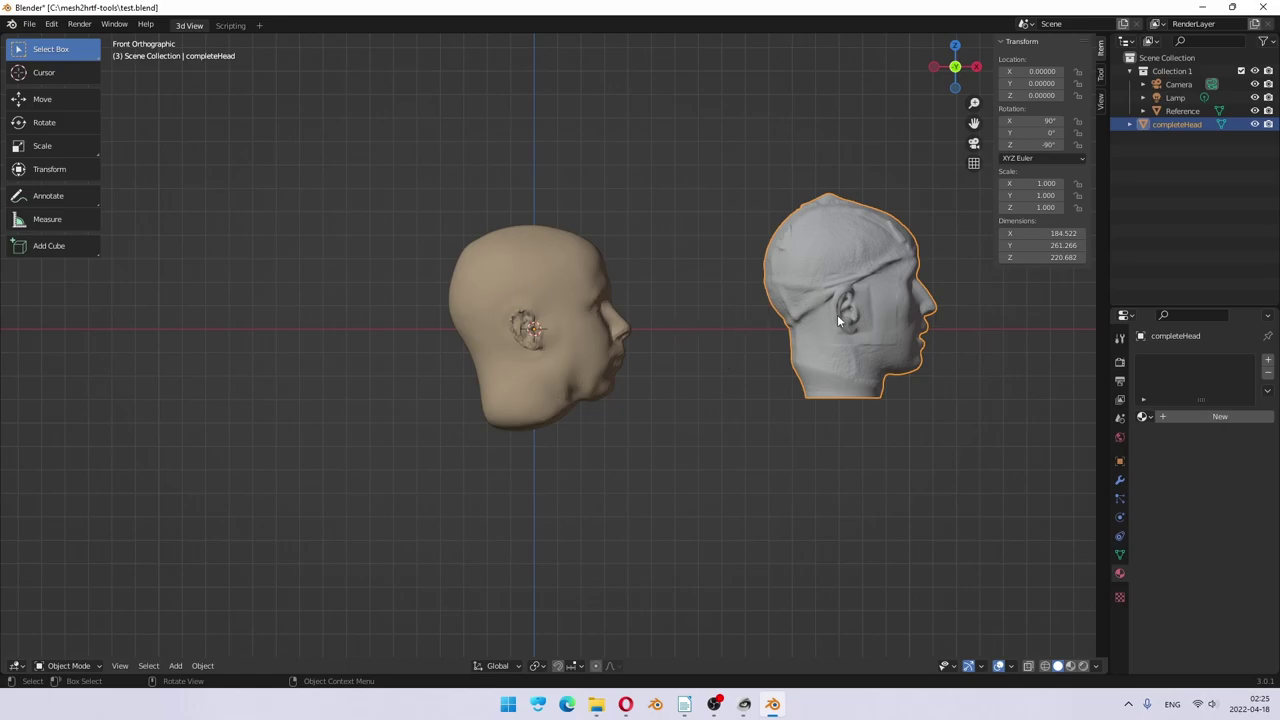
key(1)
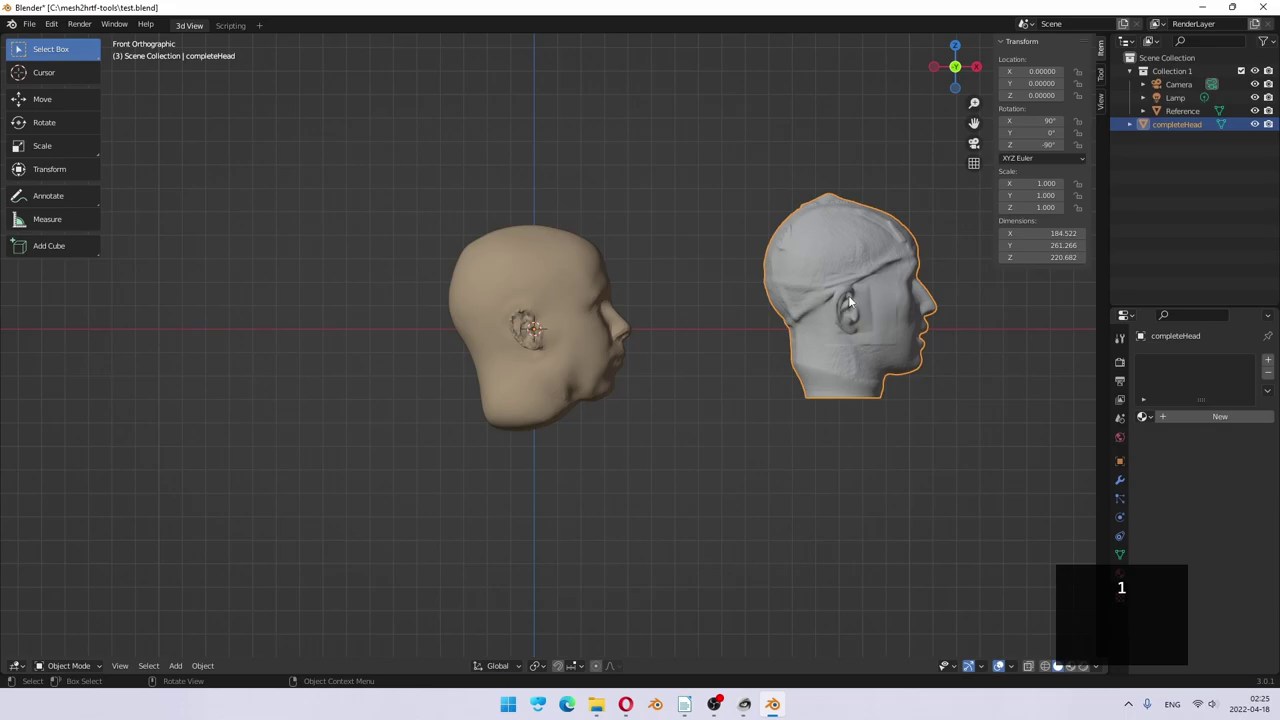
Step: Move completeHead in the front view onto the Reference head, to about X -396.4 and Z -29.8
key(g)
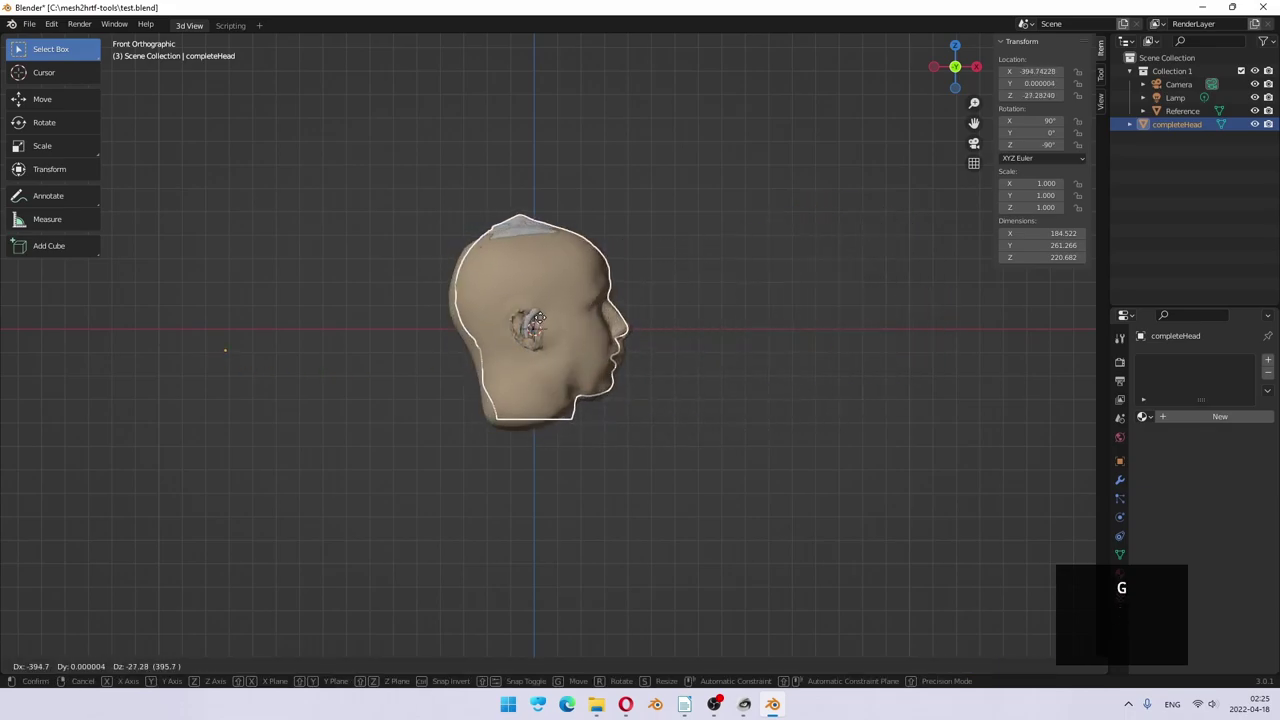
click(537, 320)
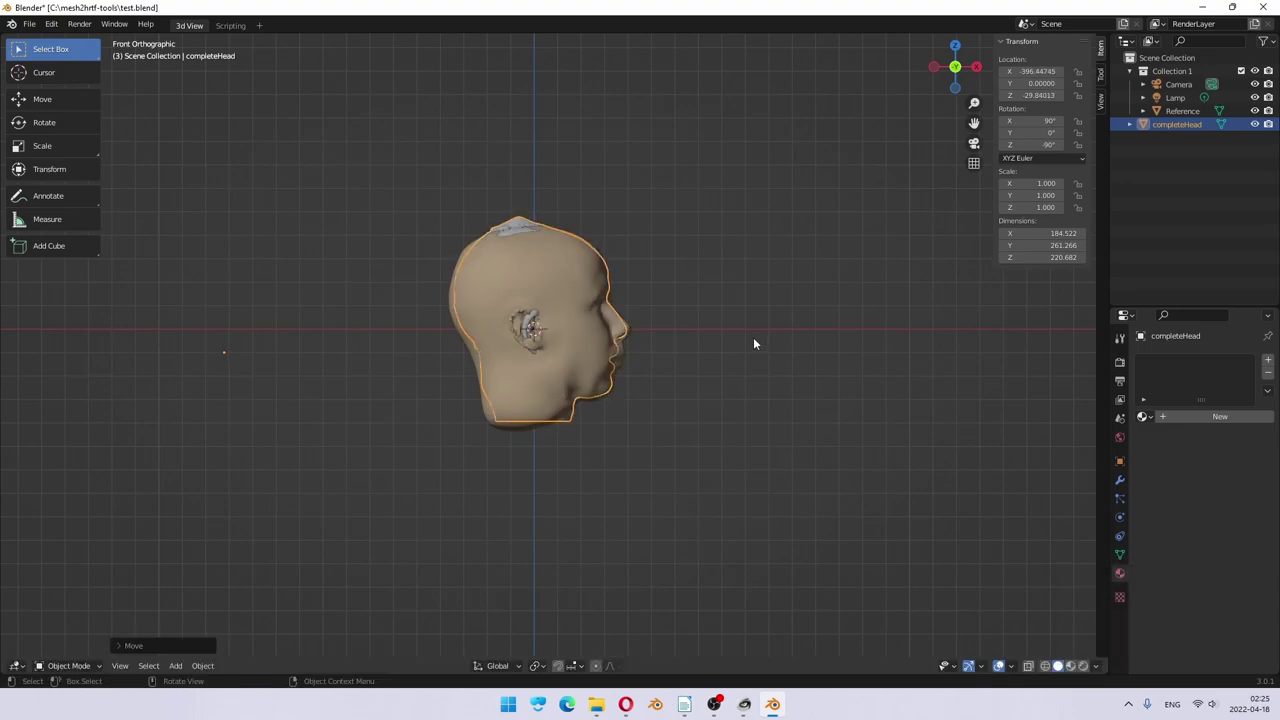
key(3)
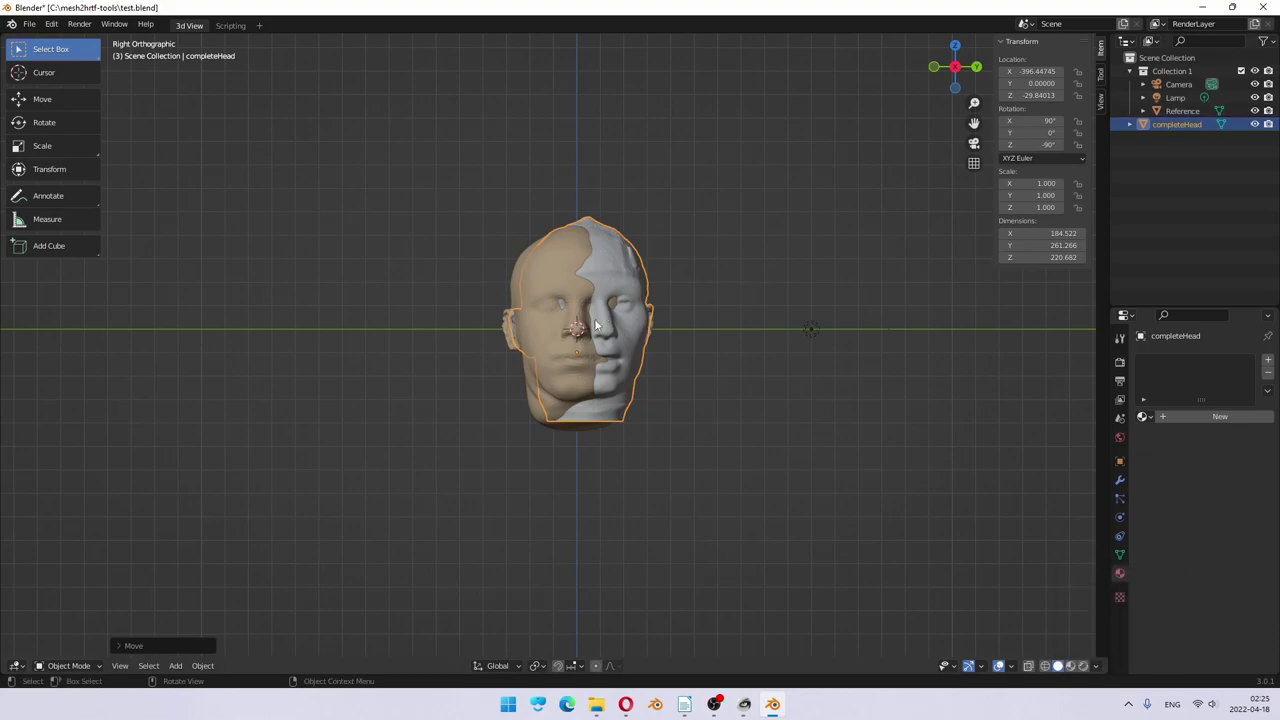
Step: Hide the Reference head and rotate completeHead in the top view to about -102° around Z so the nose points along the X axis
click(1255, 111)
scroll(578, 338, up, 4)
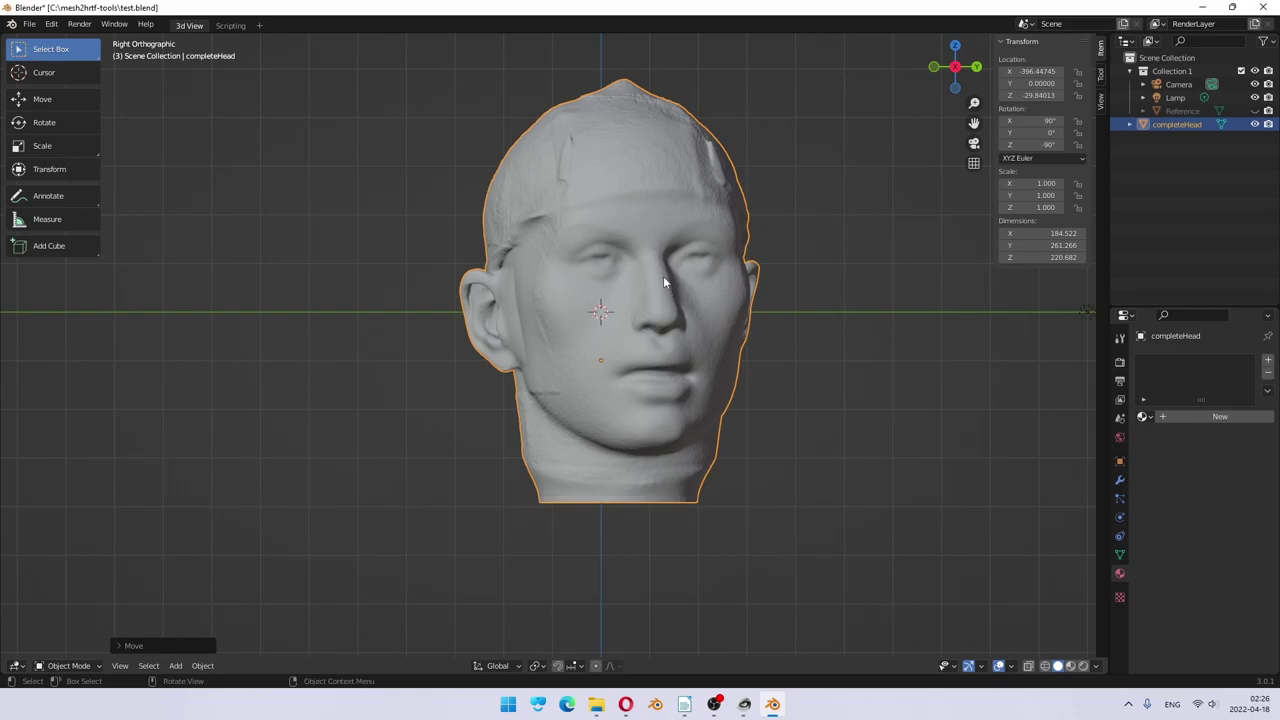
key(KP_7)
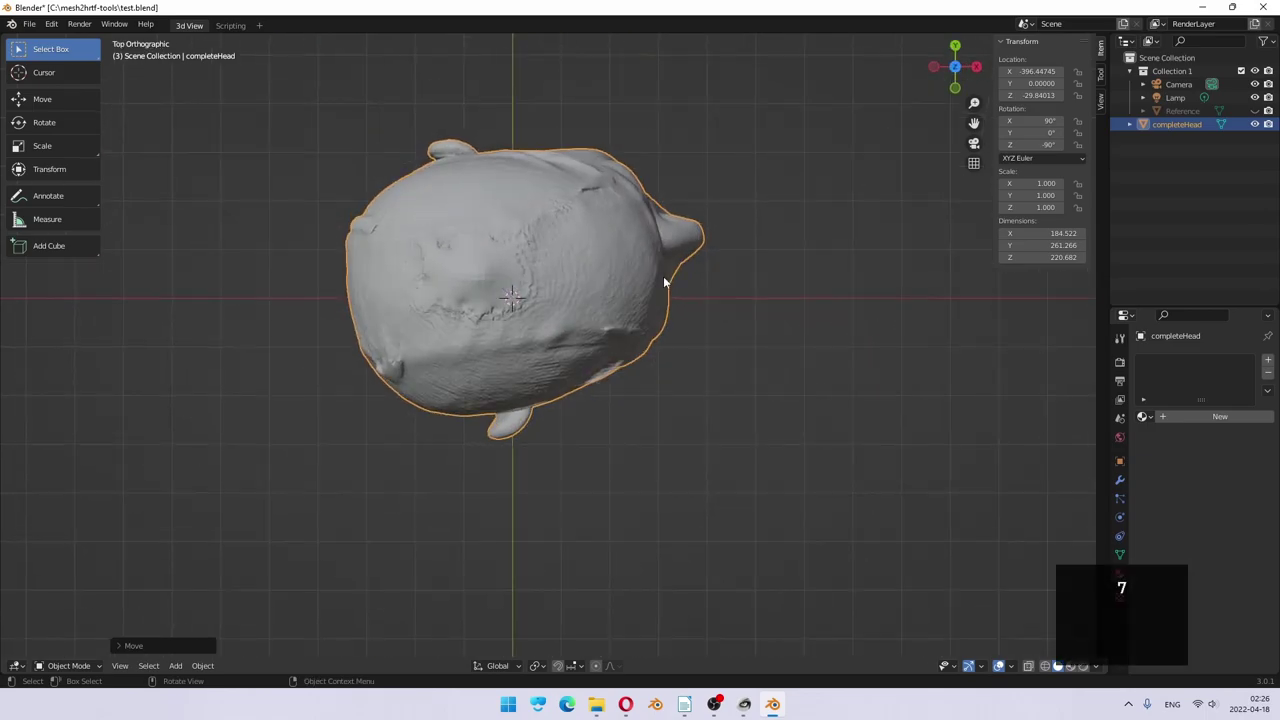
key(r)
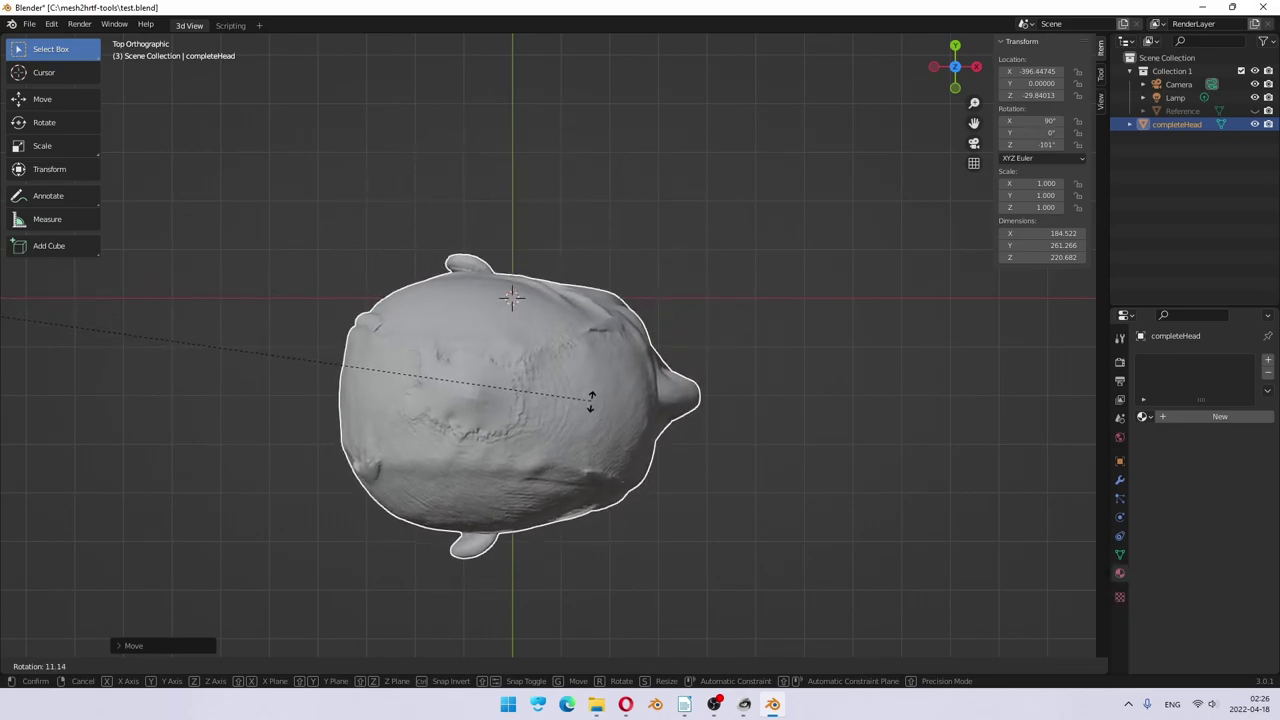
click(591, 449)
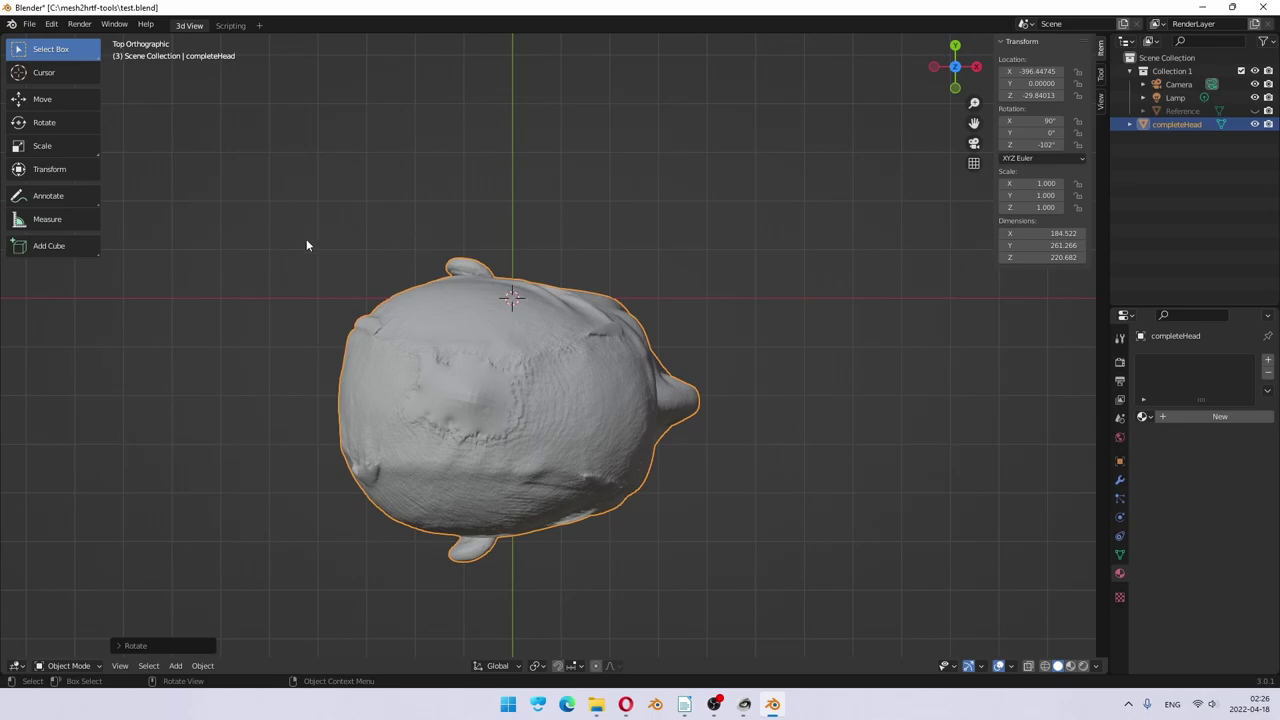
Step: Apply all transforms to completeHead and try a small rotation around its new origin
key(shift+a)
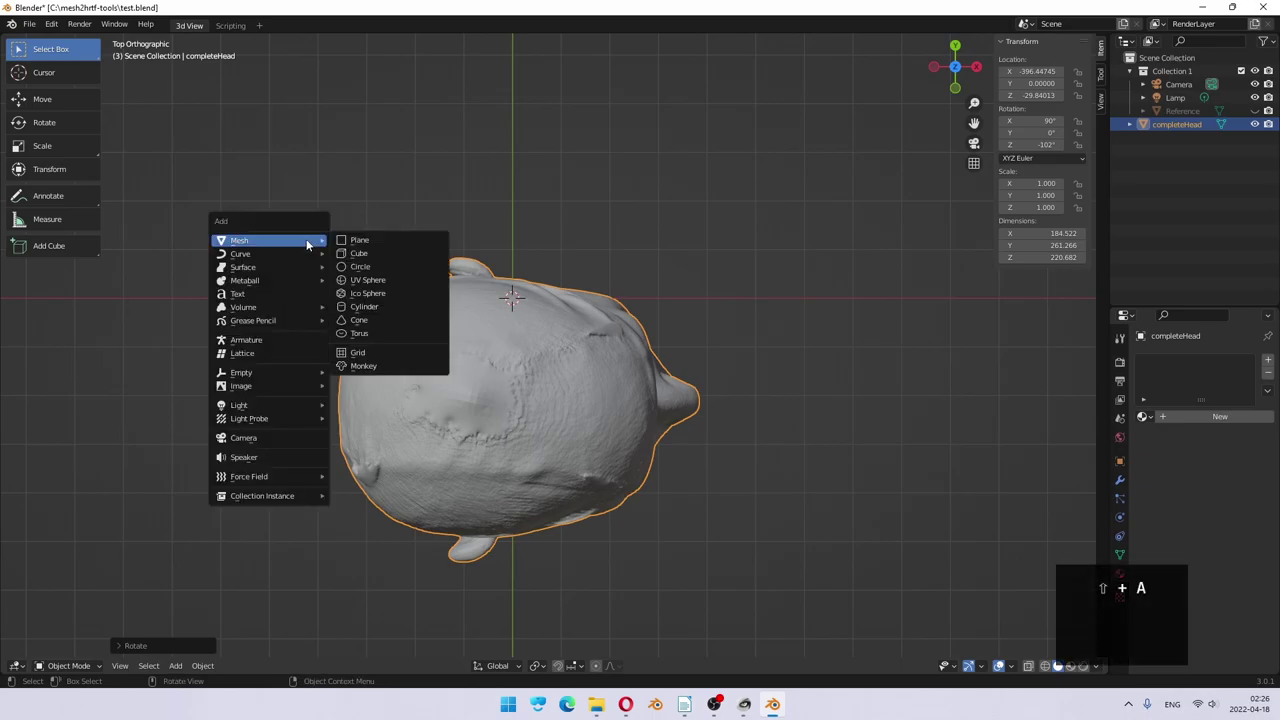
key(Escape)
key(ctrl+a)
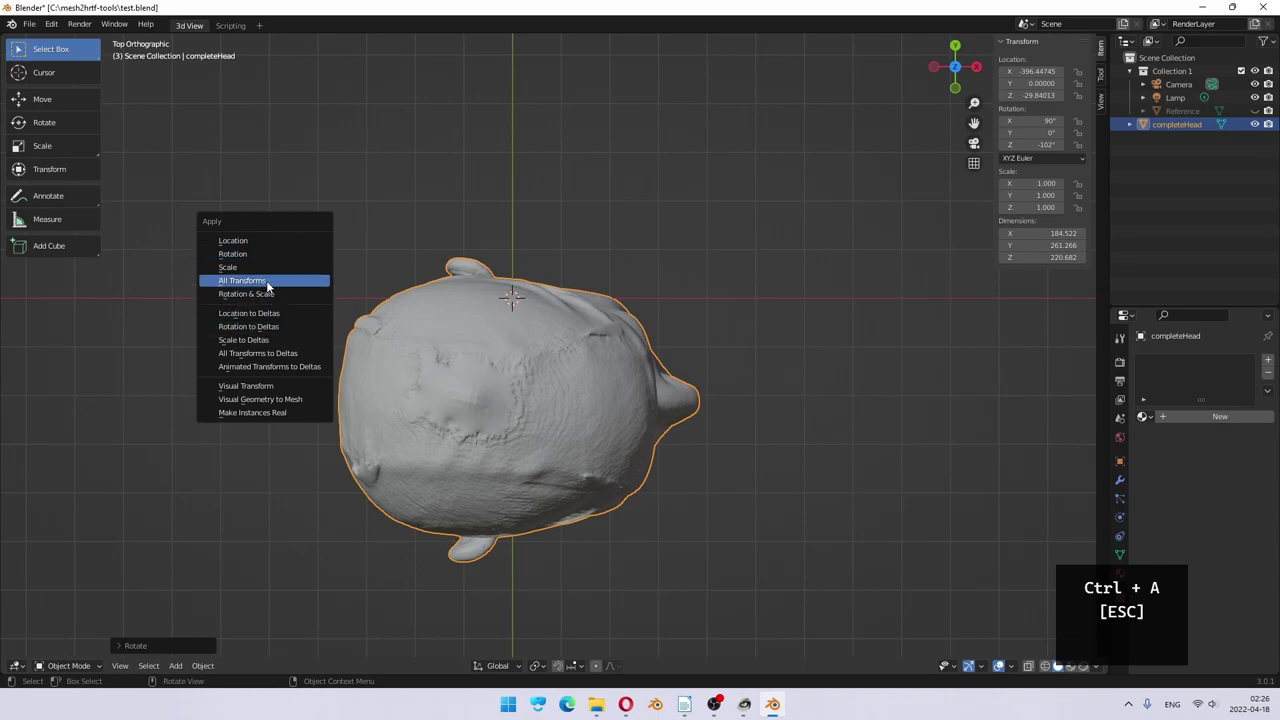
click(266, 282)
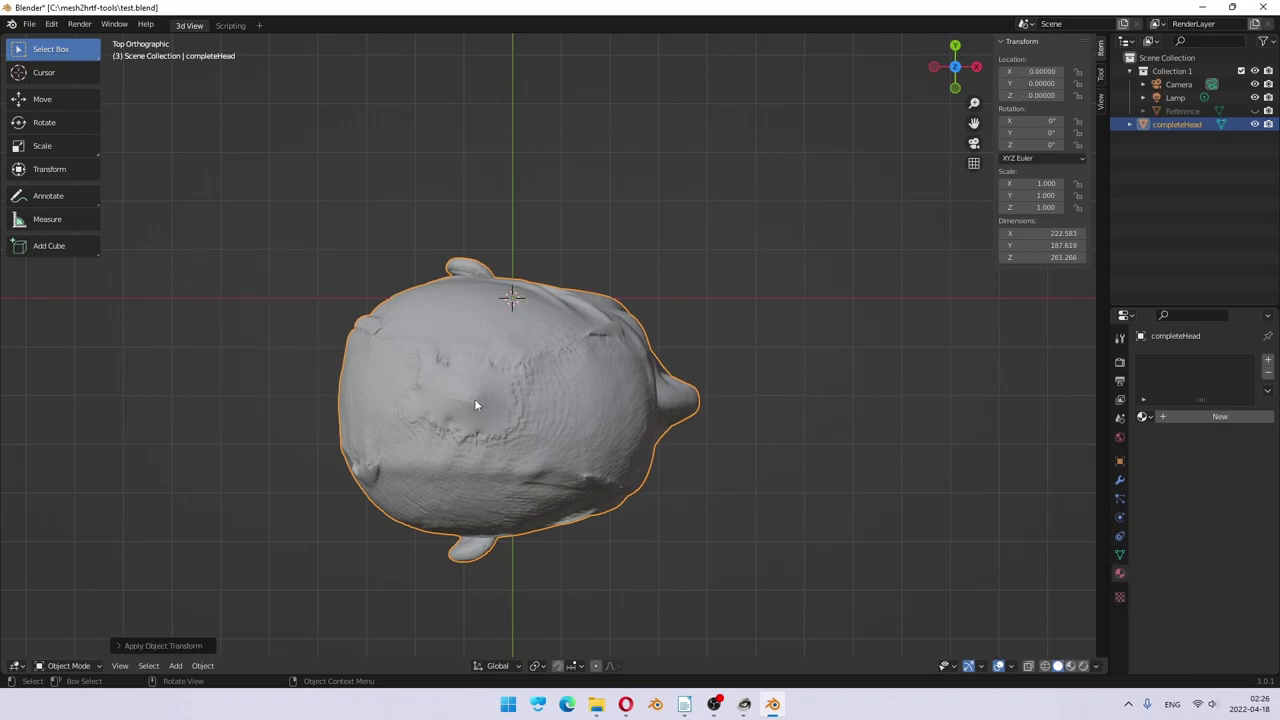
key(r)
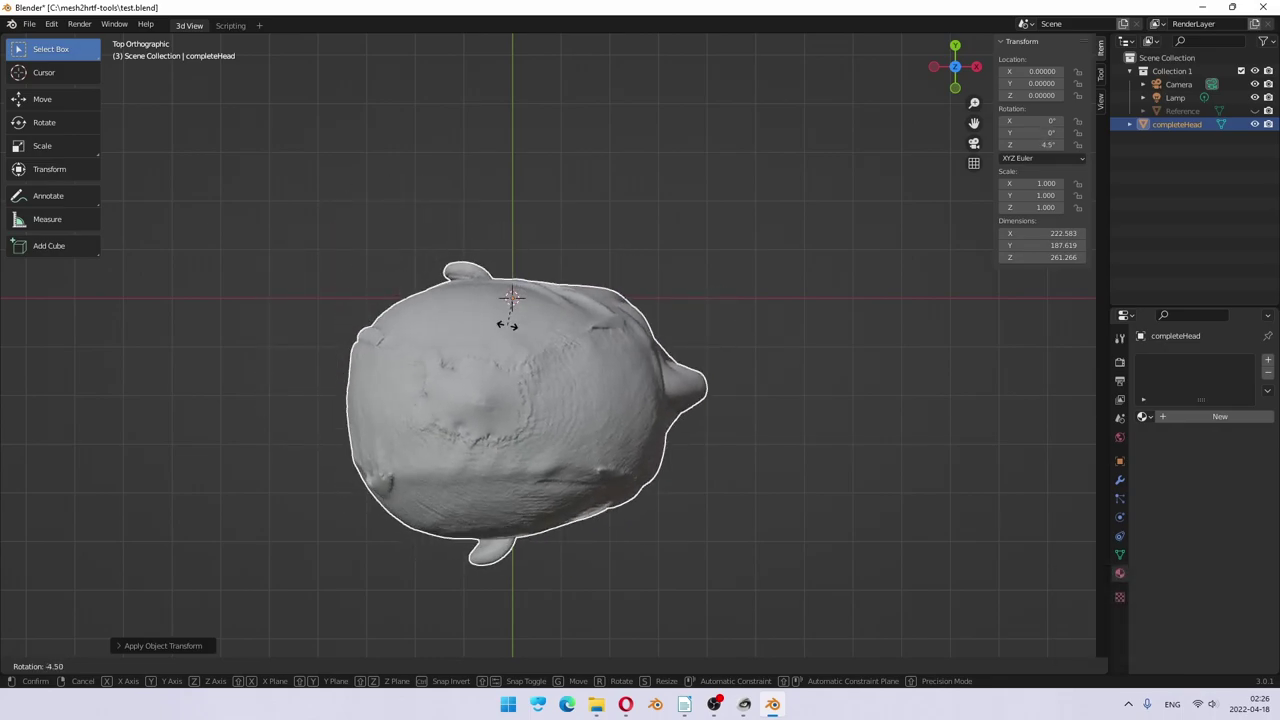
key(Escape)
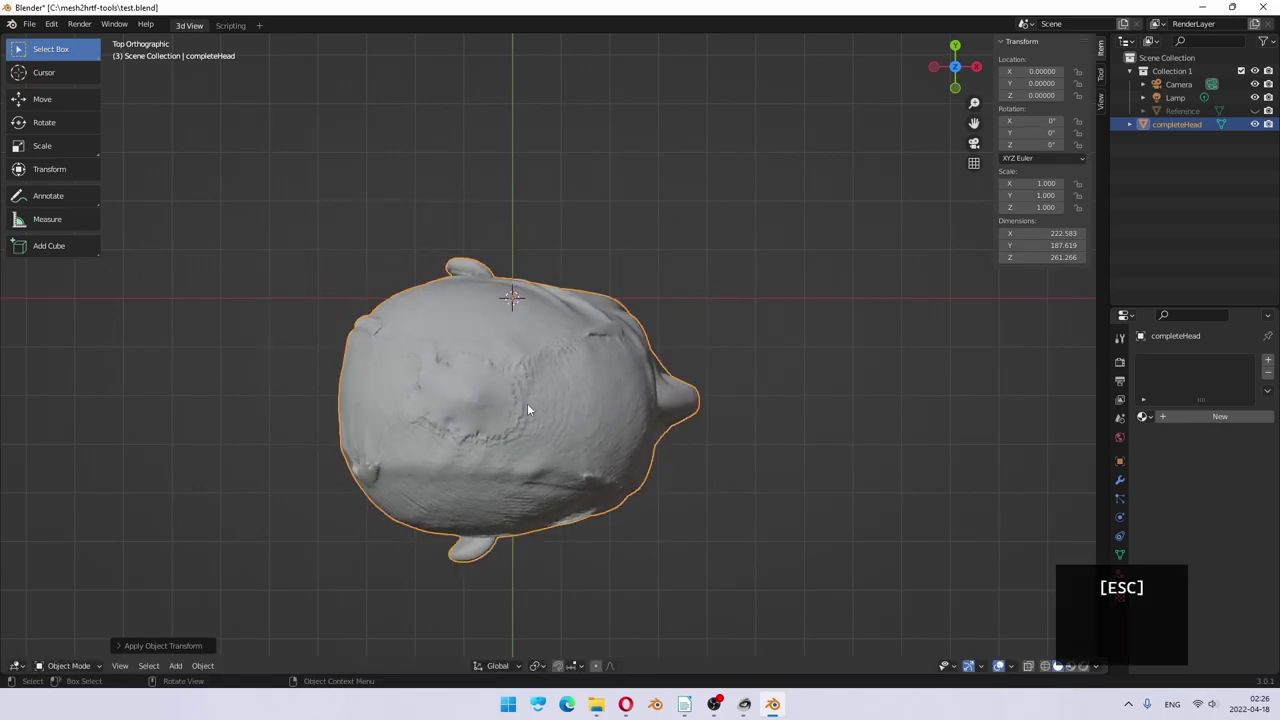
Step: Move completeHead in the top view to about X 21.8 and Y 61.7 to centre it on the world origin
key(g)
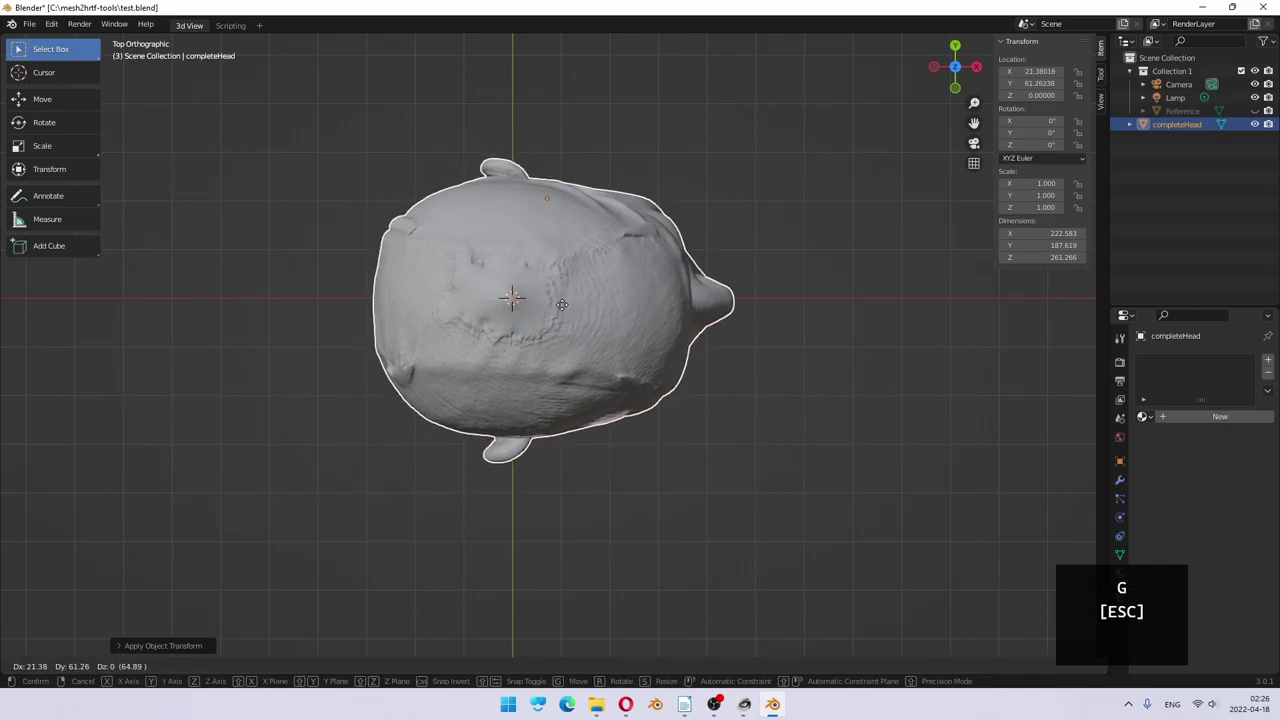
click(562, 303)
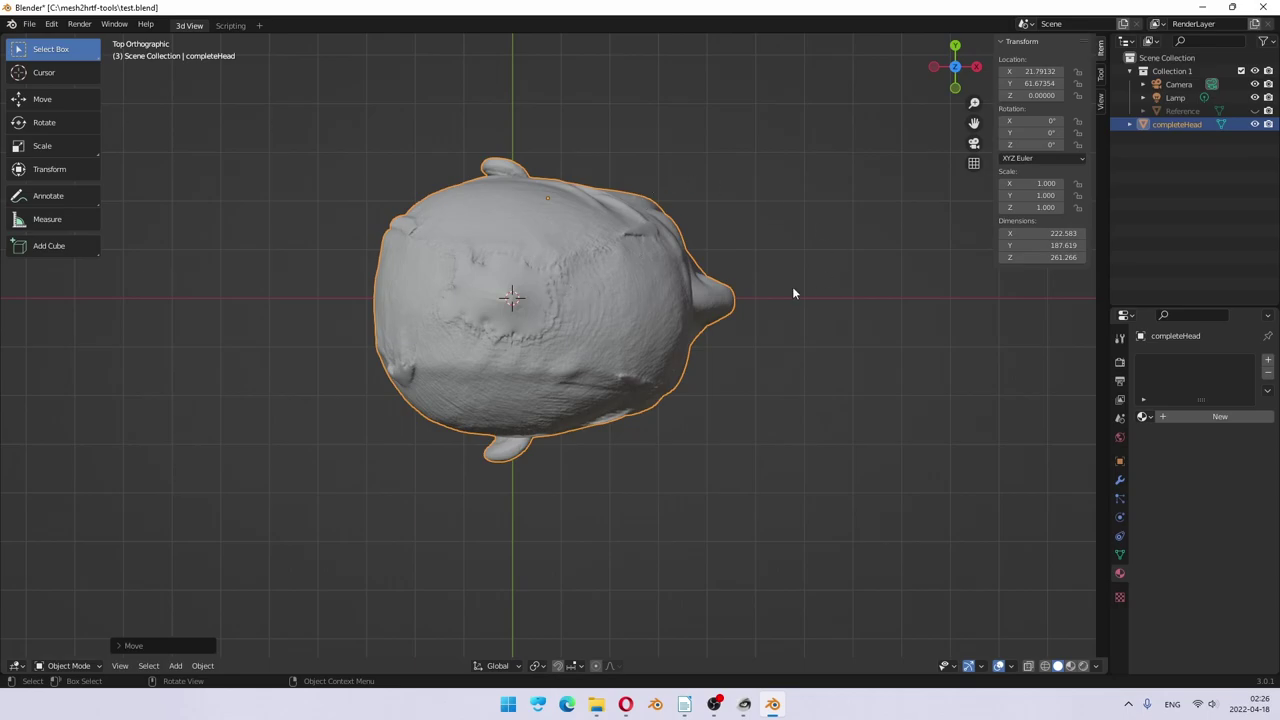
middle_drag(630, 378, 468, 250)
key(1)
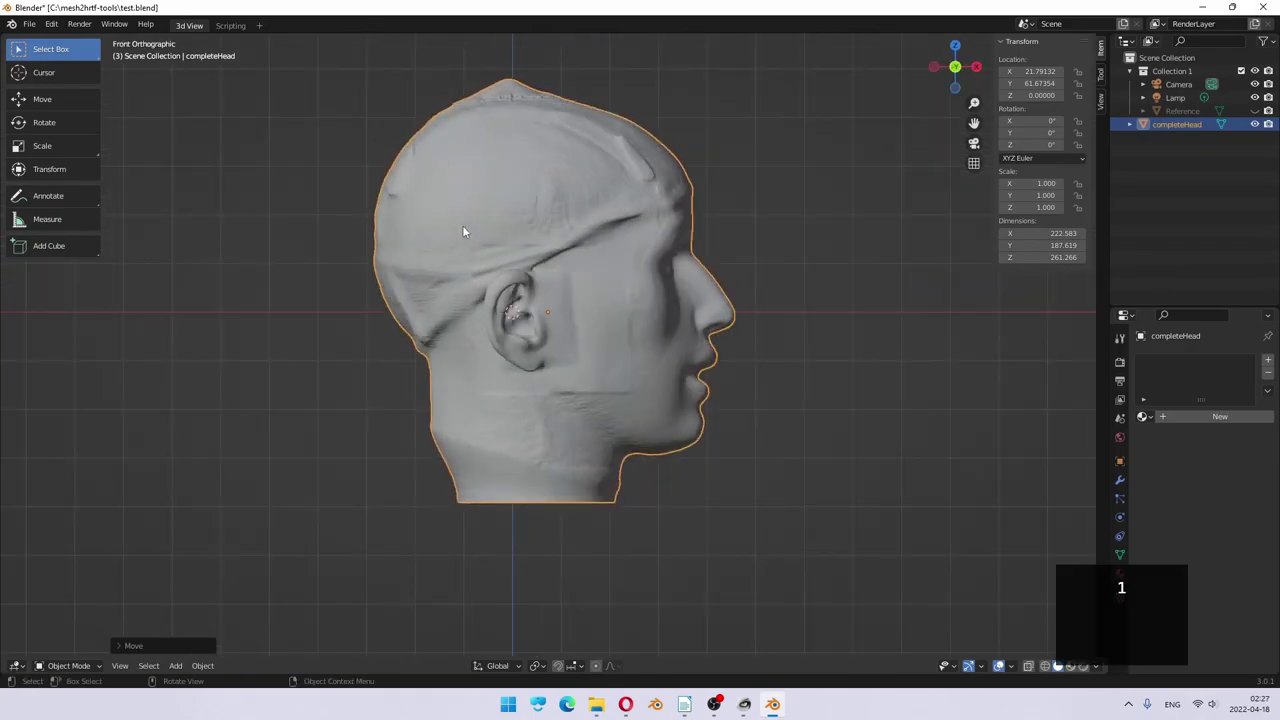
Step: Level completeHead in the right view by rotating it to about -1.57° around X
key(3)
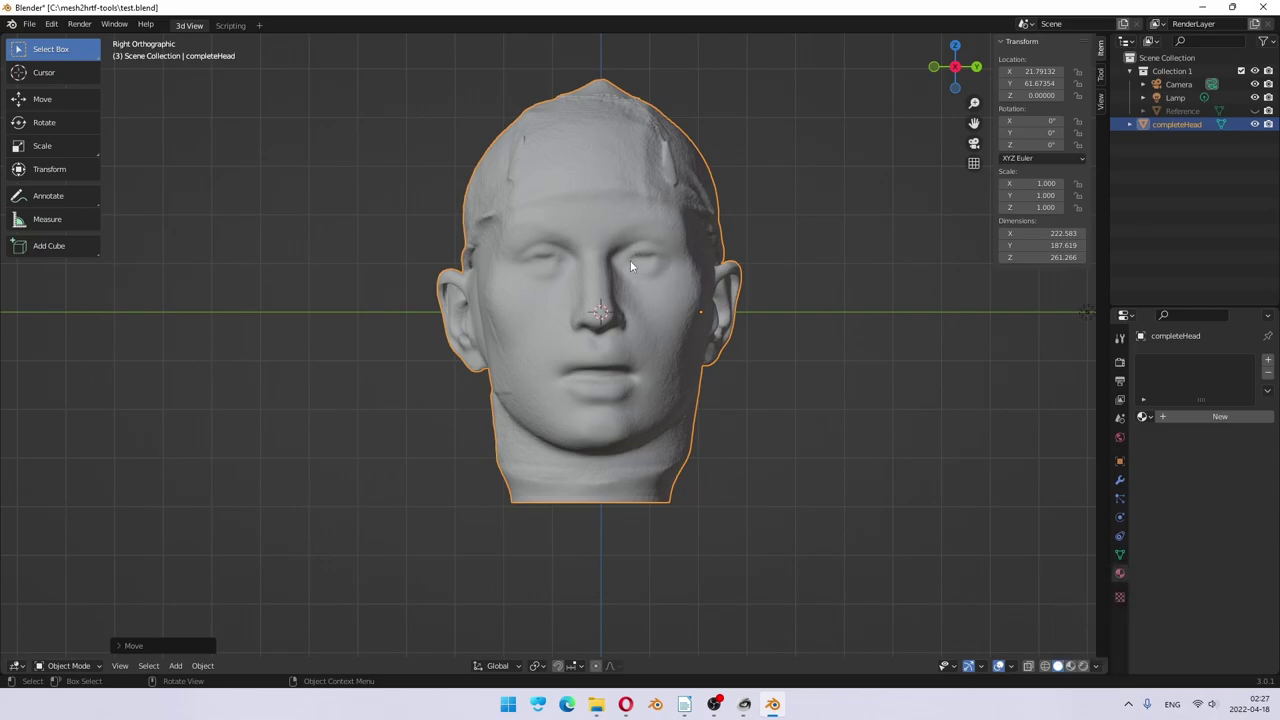
key(r)
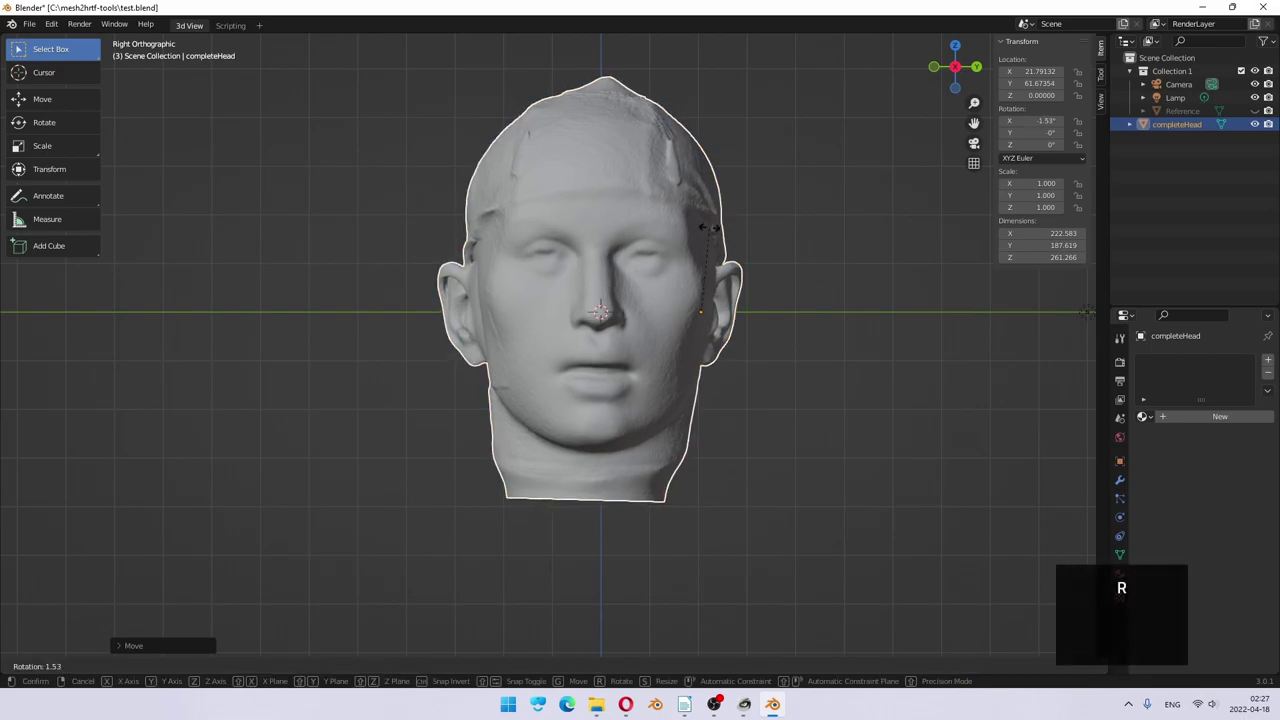
click(709, 233)
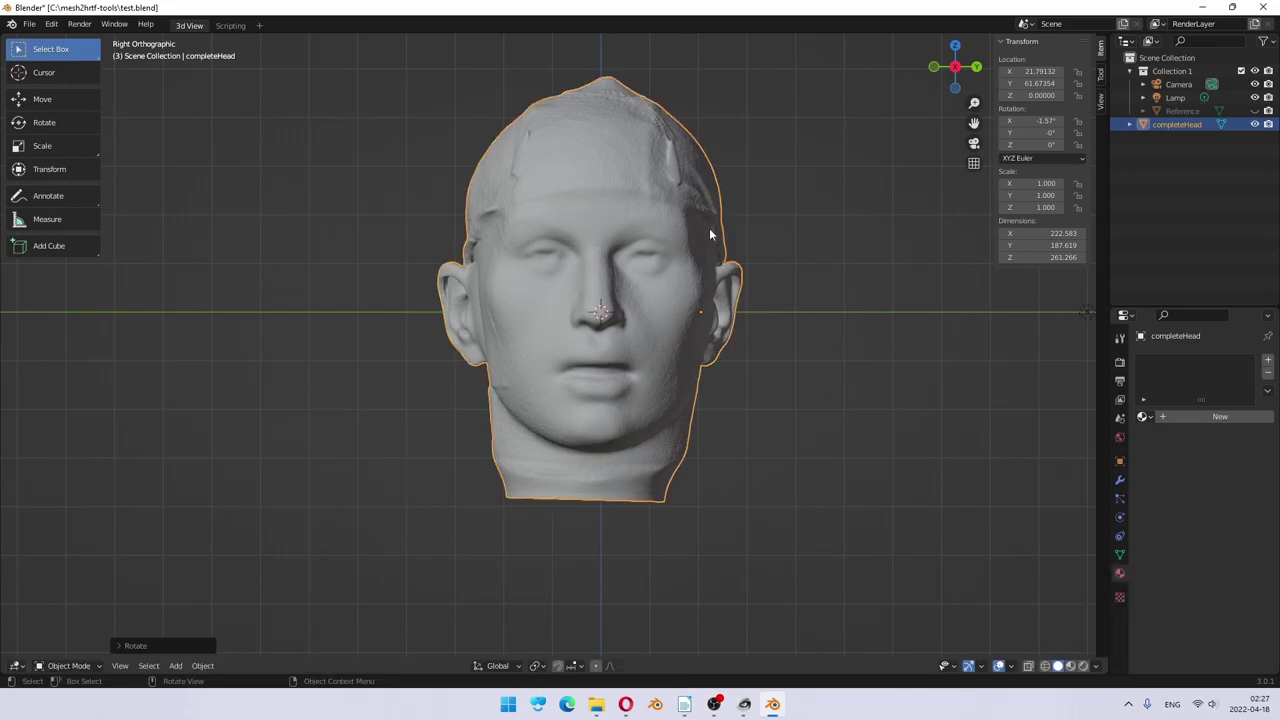
key(KP_3)
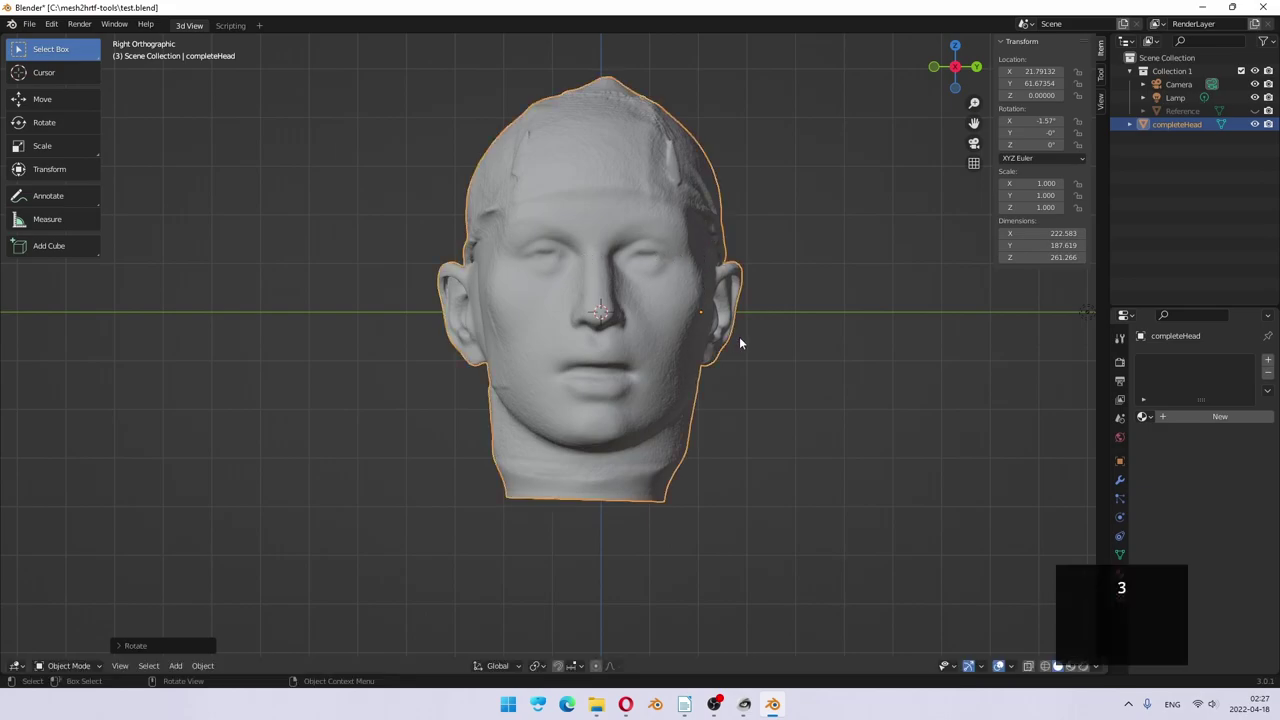
Step: Using wireframe shading in the front view, move completeHead to about X 10.56 and Z 0.99 so the ear canal sits on the origin, and restore solid shading
key(KP_1)
scroll(507, 340, up, 5)
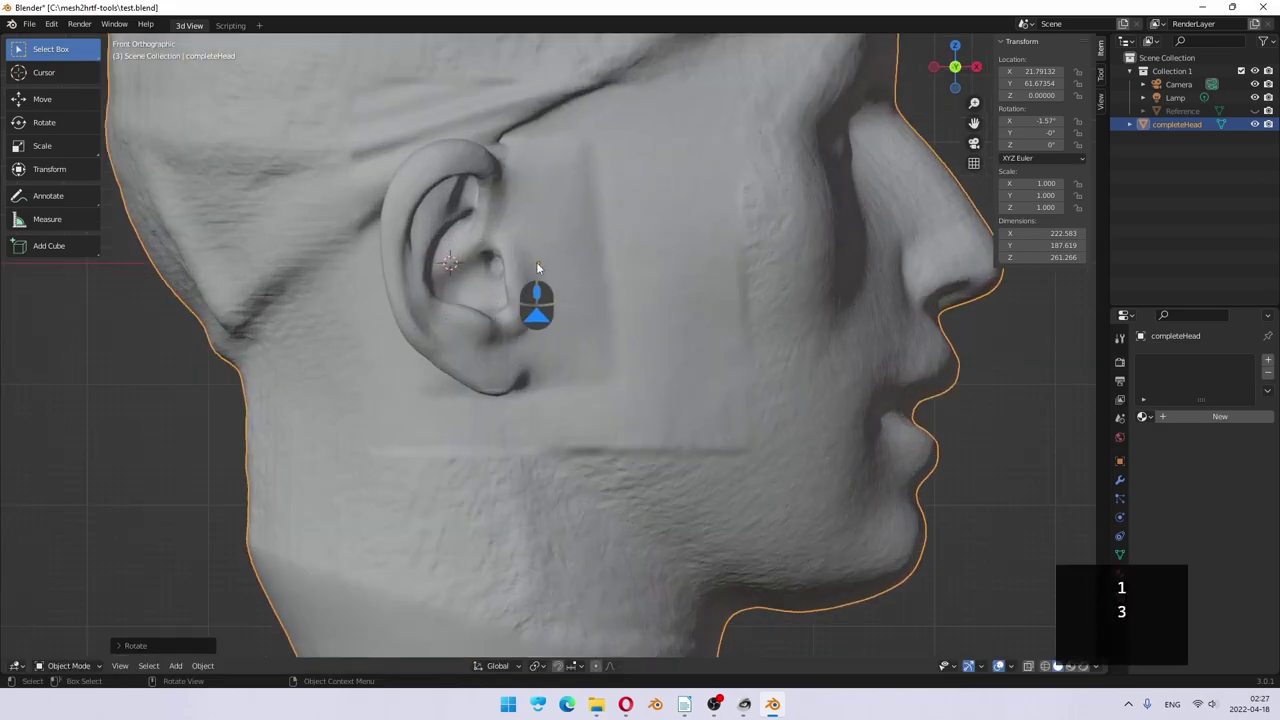
key(shift+z)
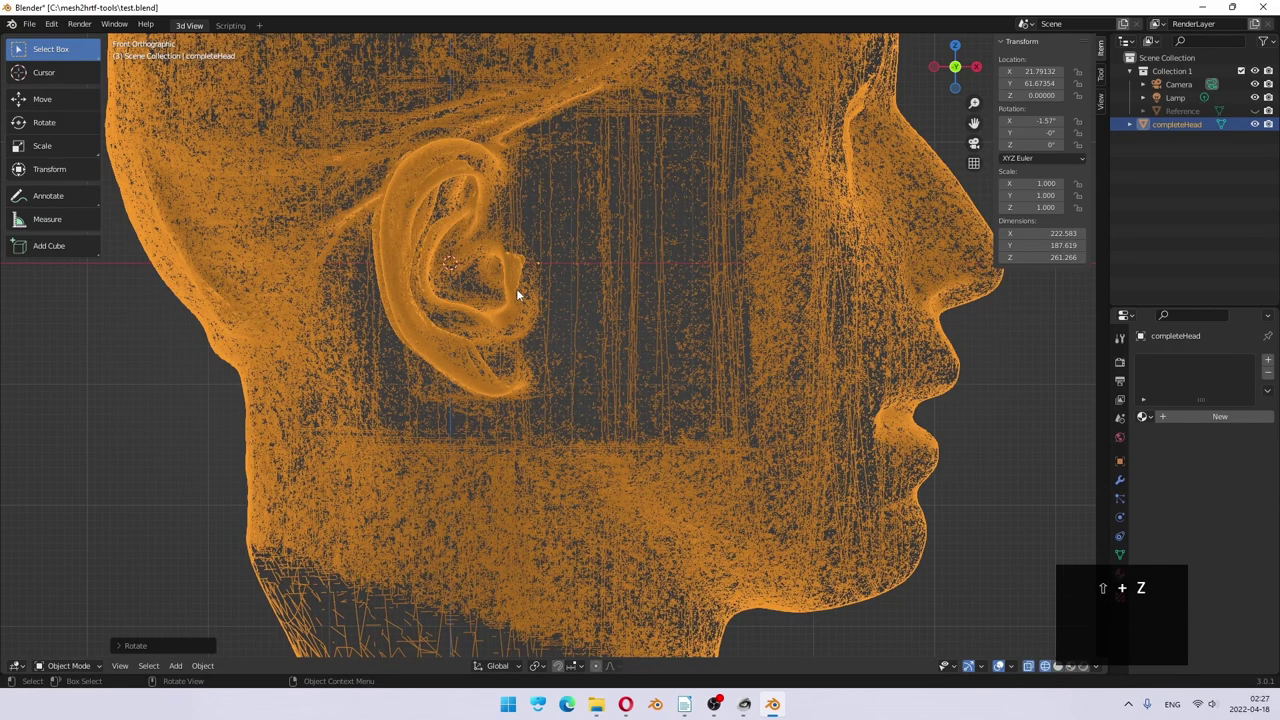
click(528, 284)
key(g)
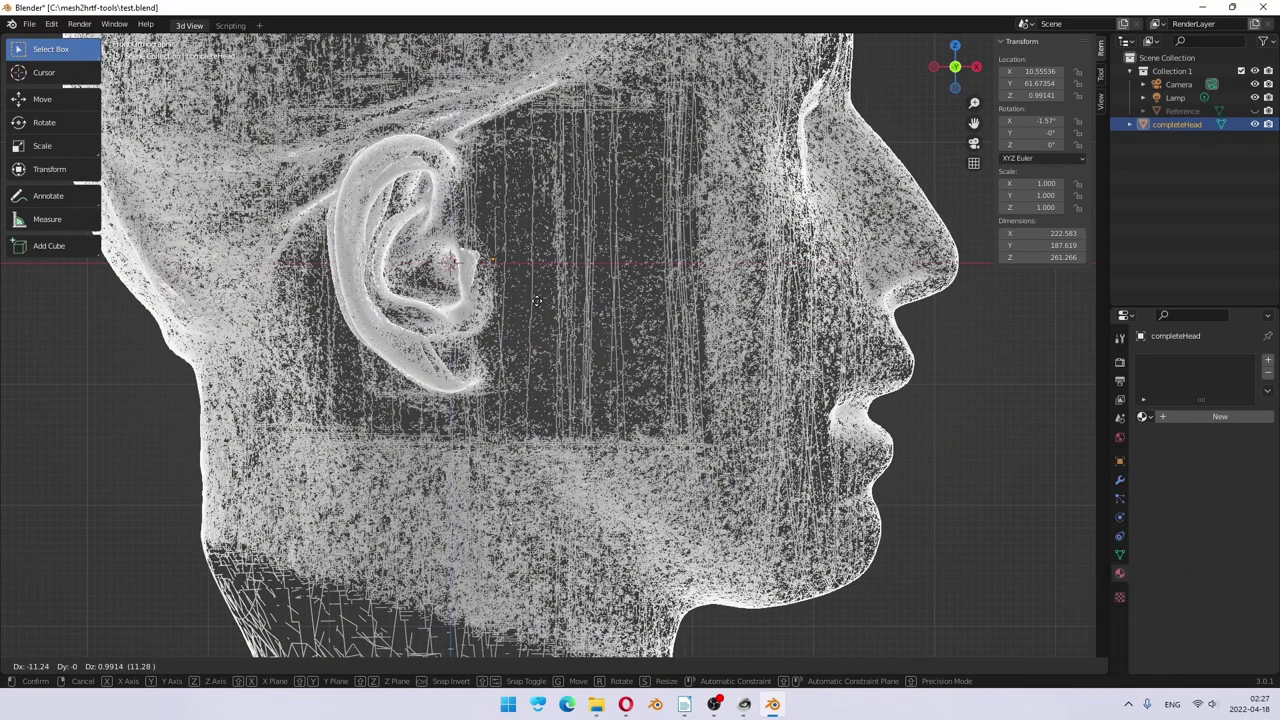
click(536, 300)
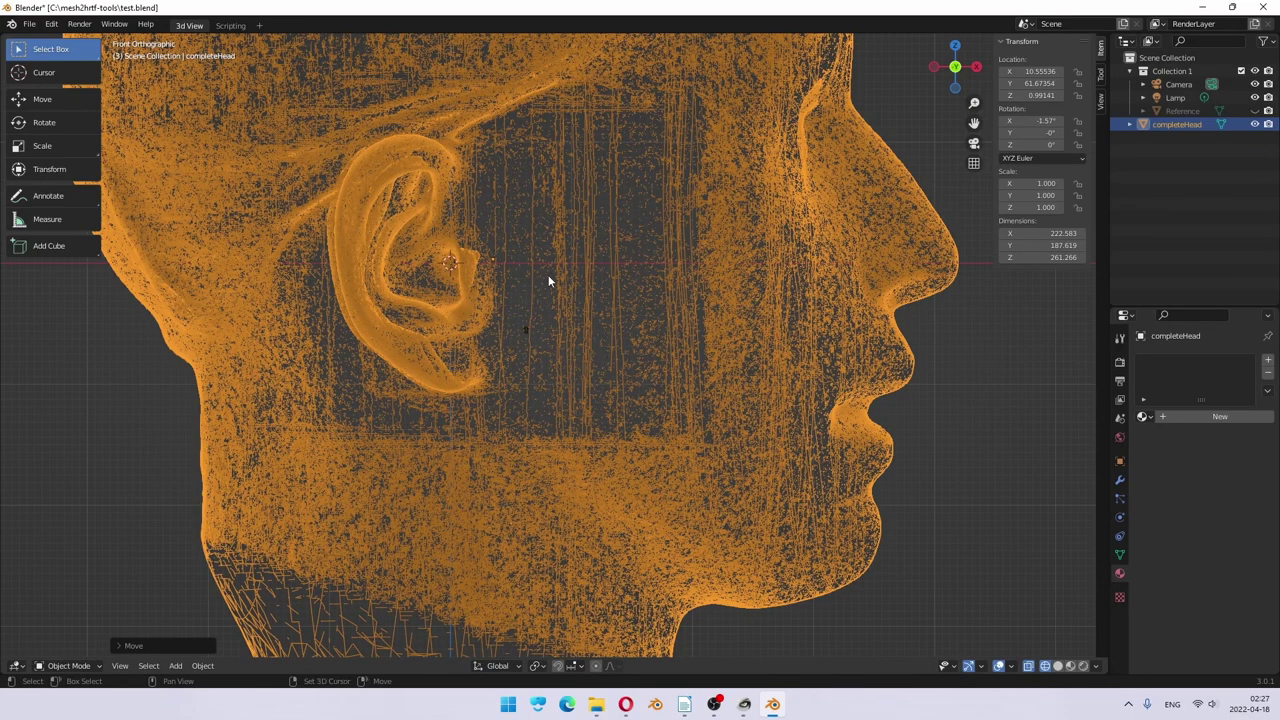
key(shift+z)
key(shift+z)
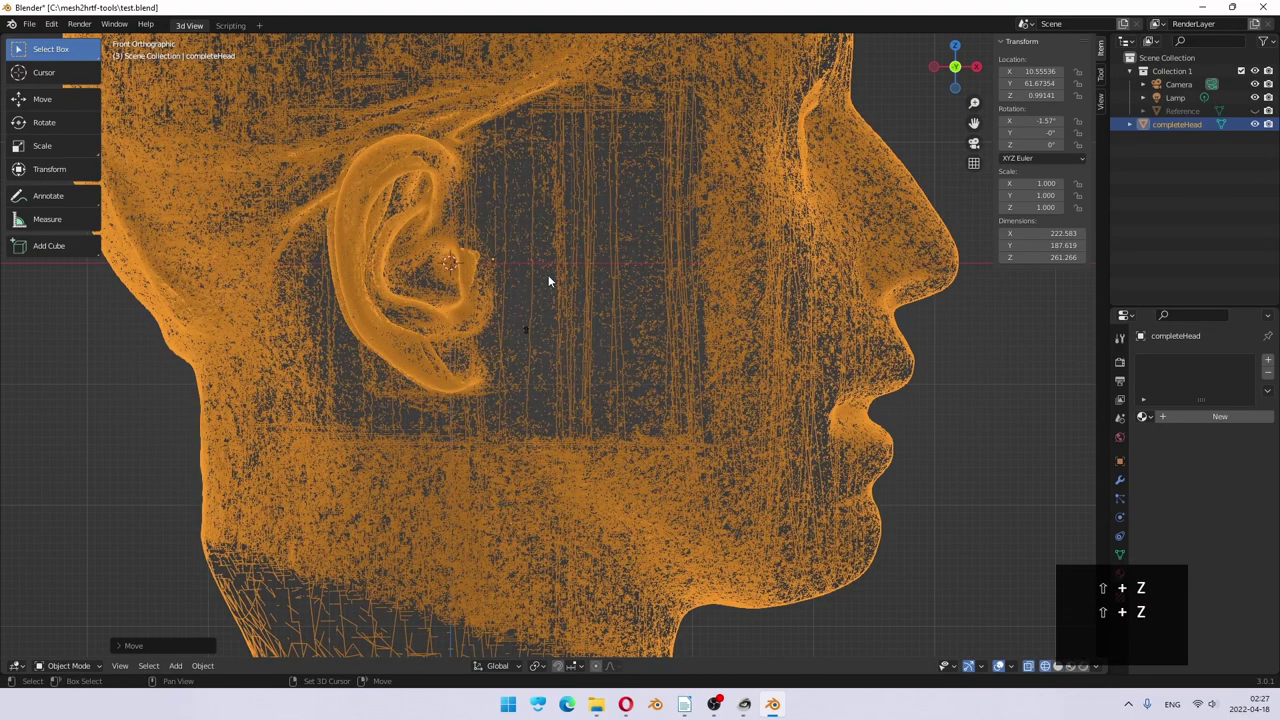
key(shift+z)
key(shift+z)
key(shift+z)
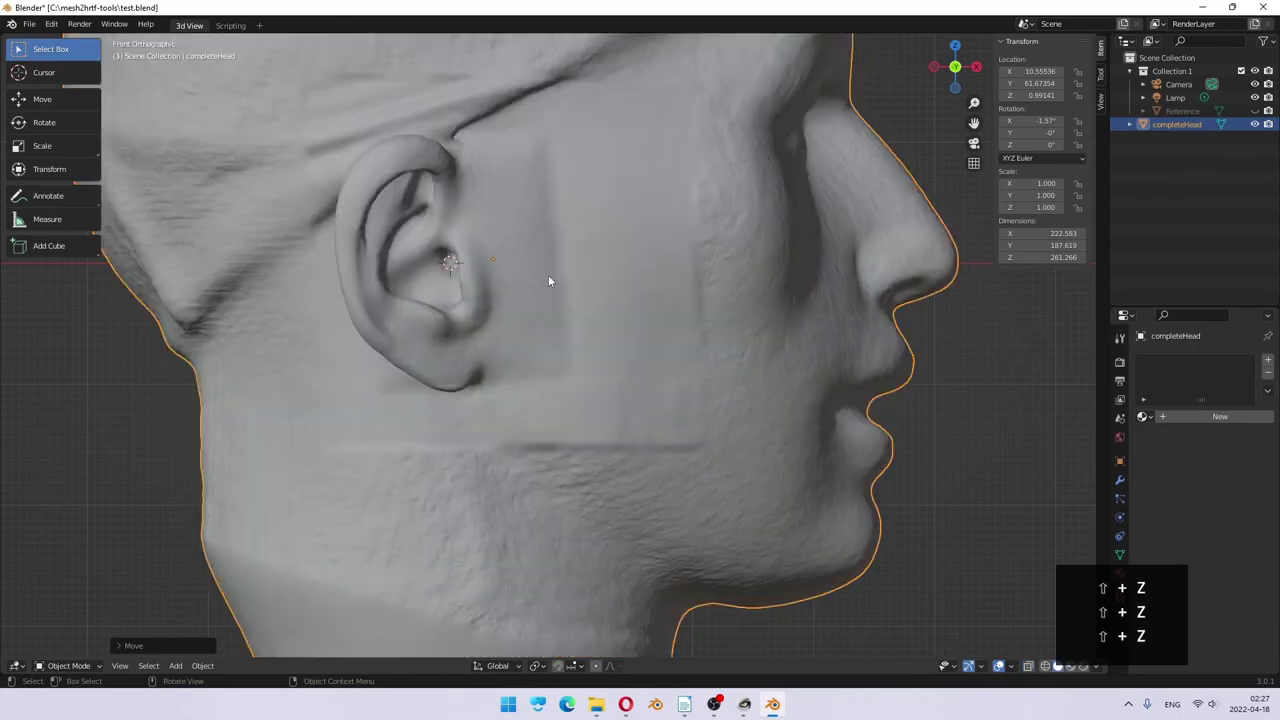
Step: Examine the opposite ear's alignment with the origin in the back view and inspect the whole head from several angles
scroll(550, 309, down, 5)
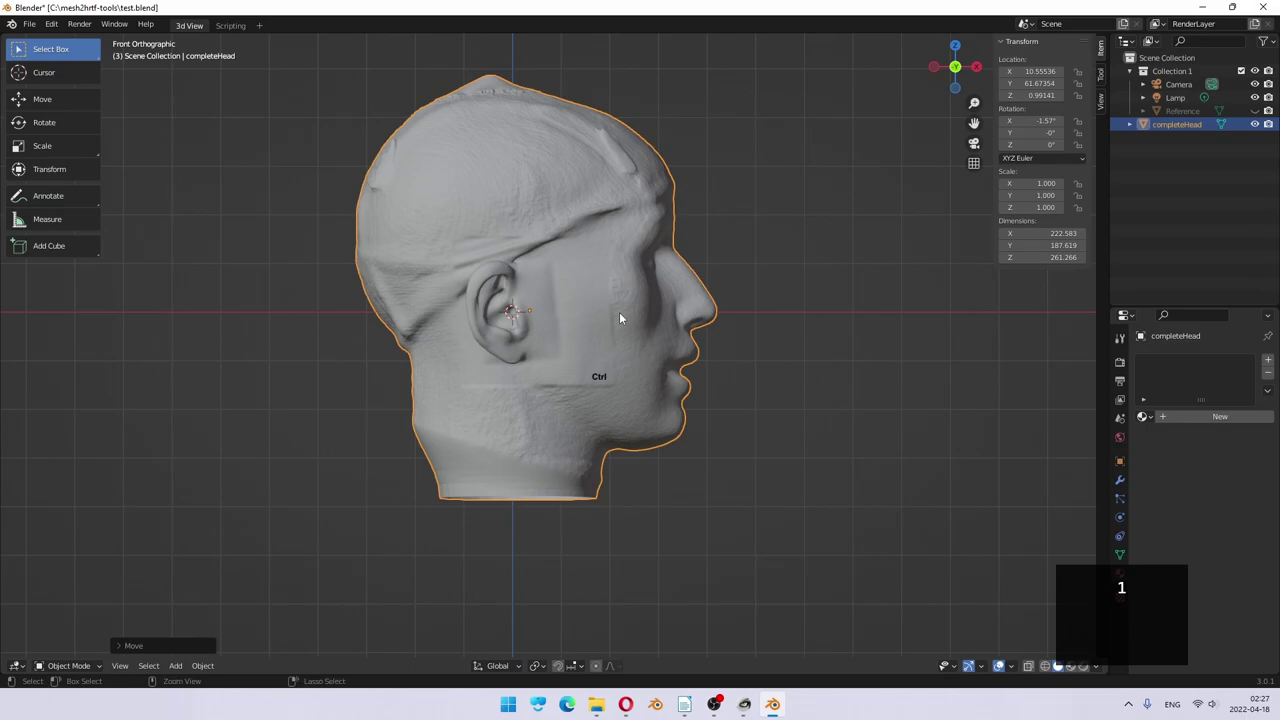
key(ctrl+KP_1)
scroll(625, 308, up, 6)
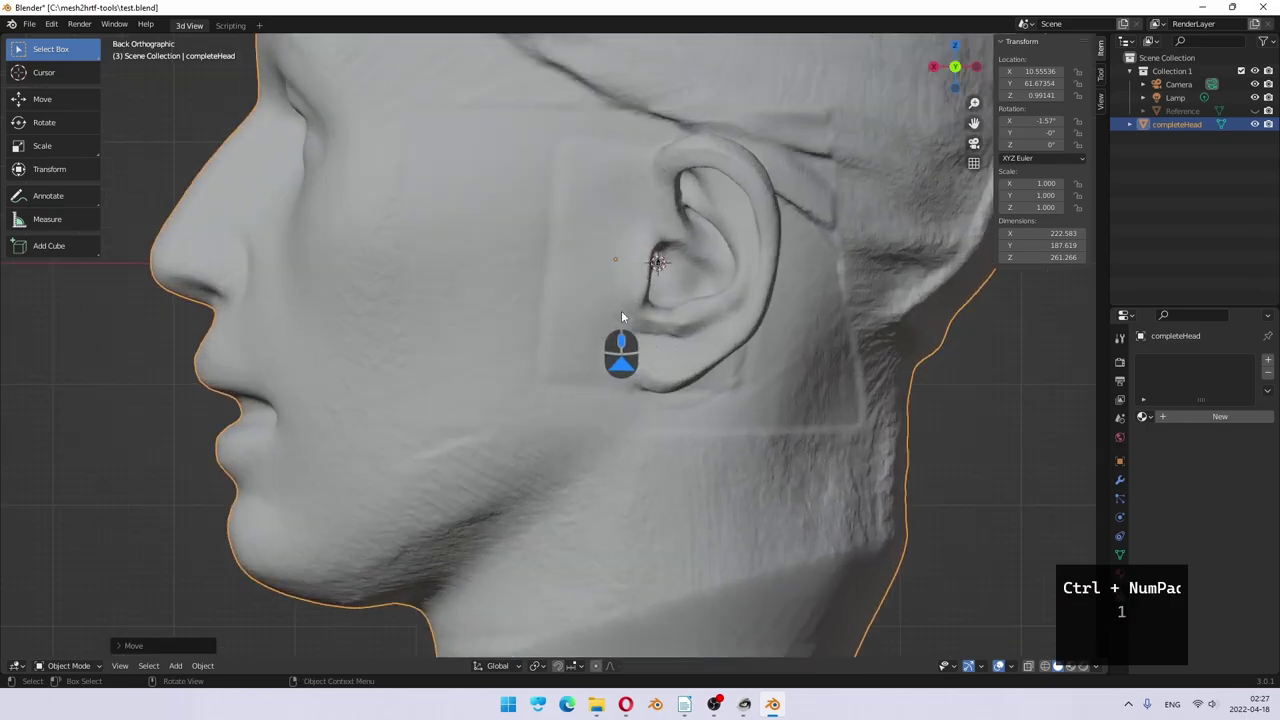
scroll(675, 252, down, 6)
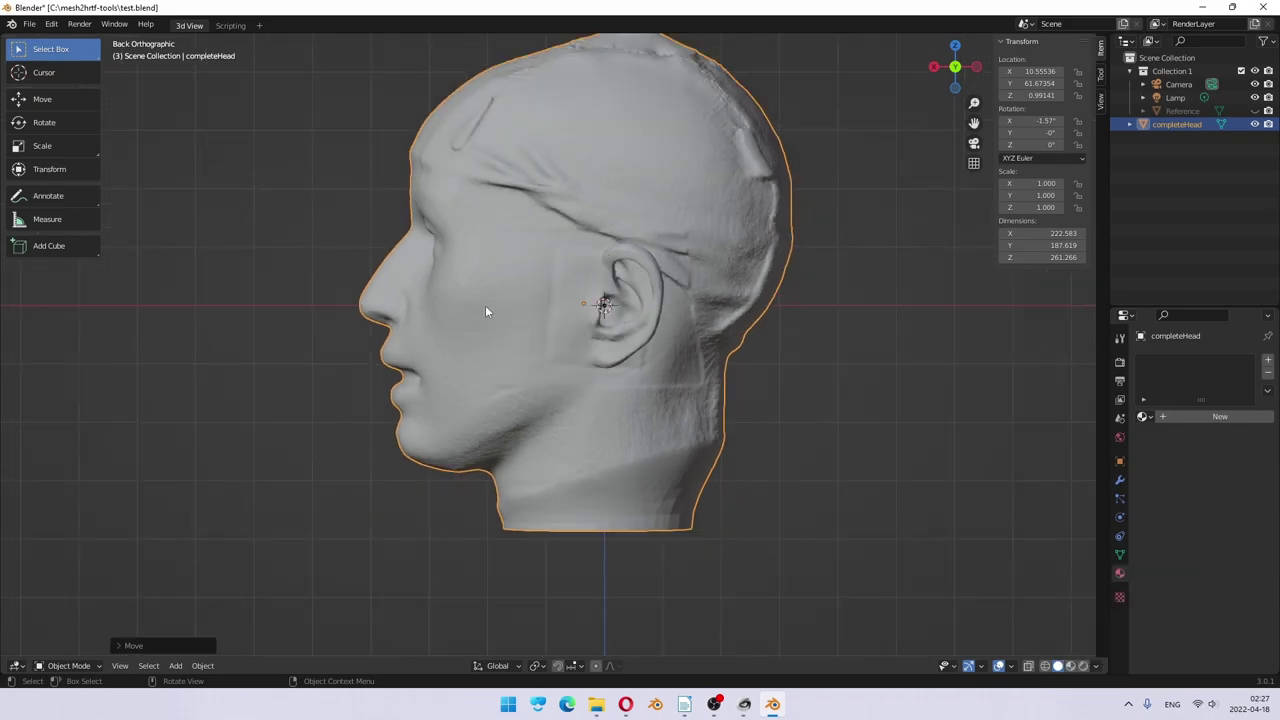
middle_drag(485, 309, 704, 370)
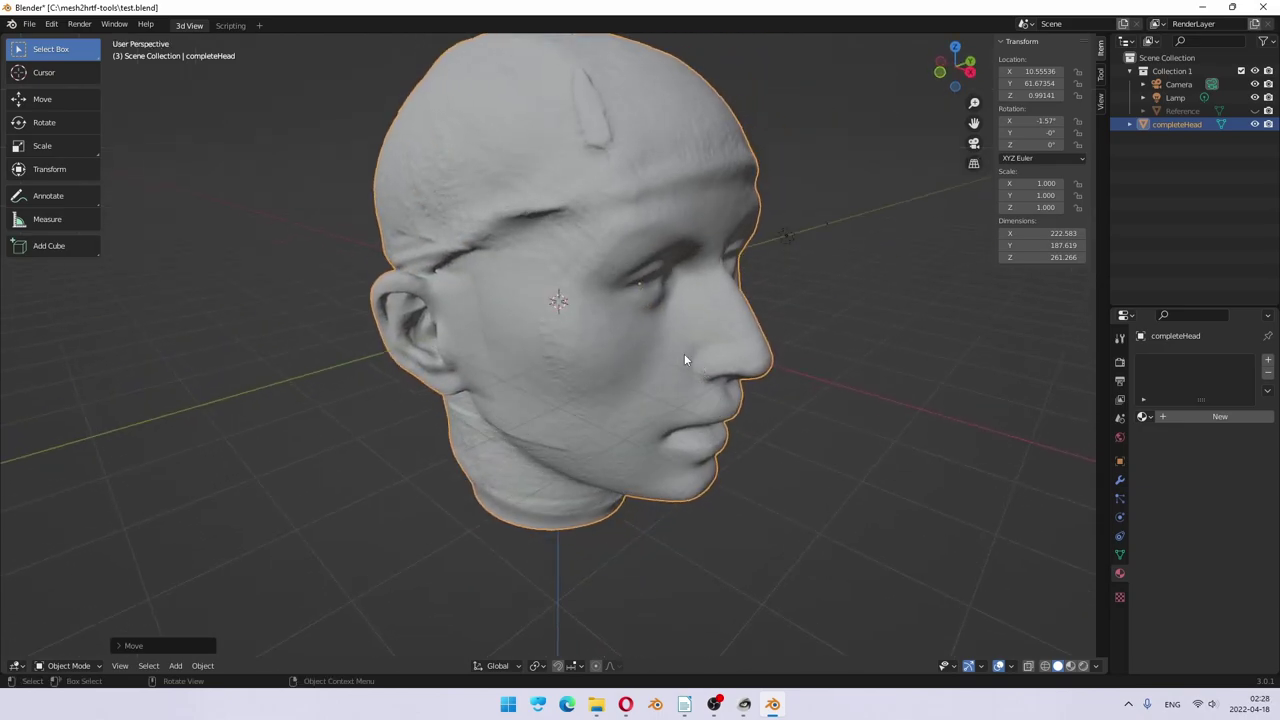
scroll(672, 349, down, 1)
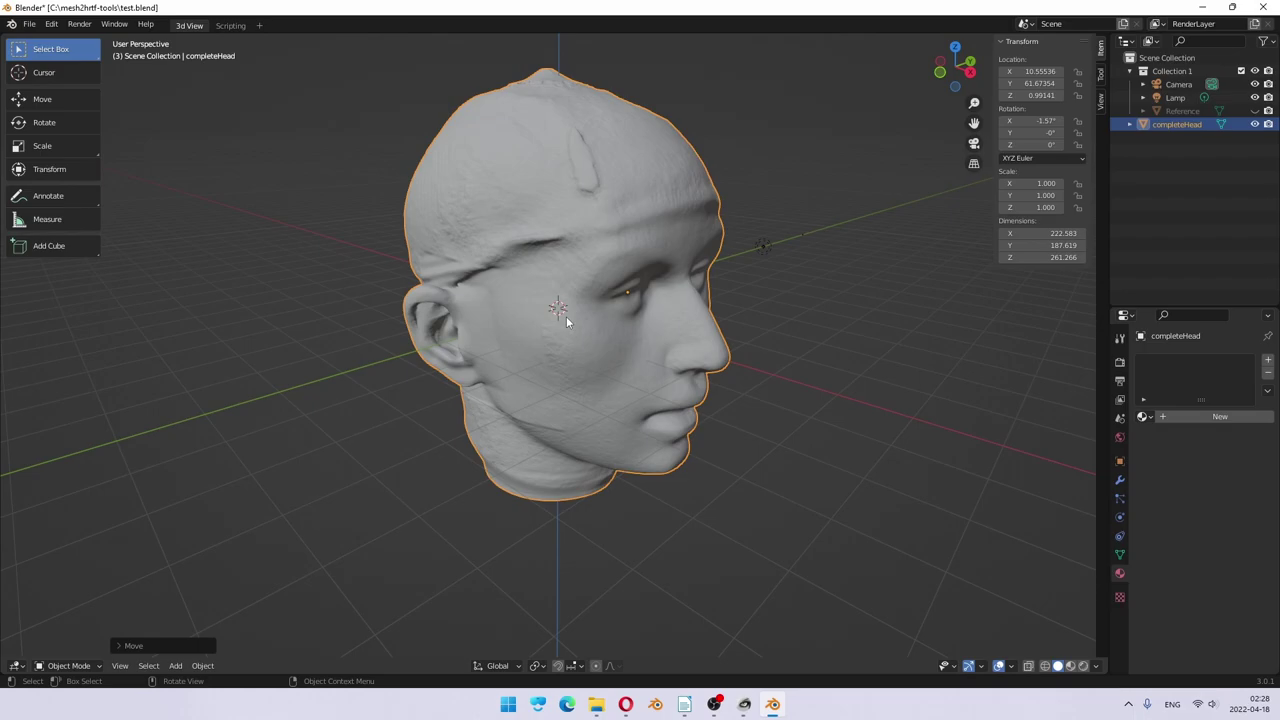
middle_drag(581, 301, 780, 332)
Step: Save the changes to test.blend
click(29, 24)
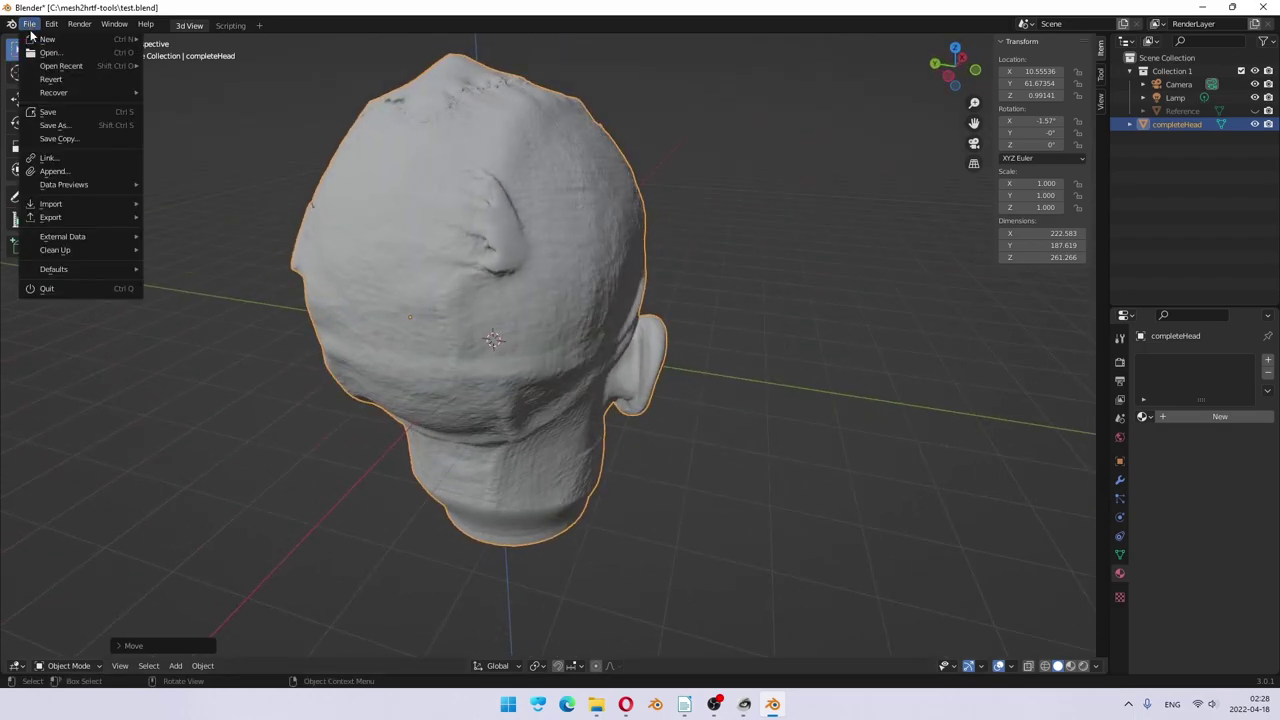
click(58, 106)
Step: Switch to the Opera browser and read the Mesh2HRTF guide's section on smoothing seams and surface corrections, highlighting "Hair must be smoothed away!"
key(alt+Tab)
key(alt+Tab)
key(alt+Tab)
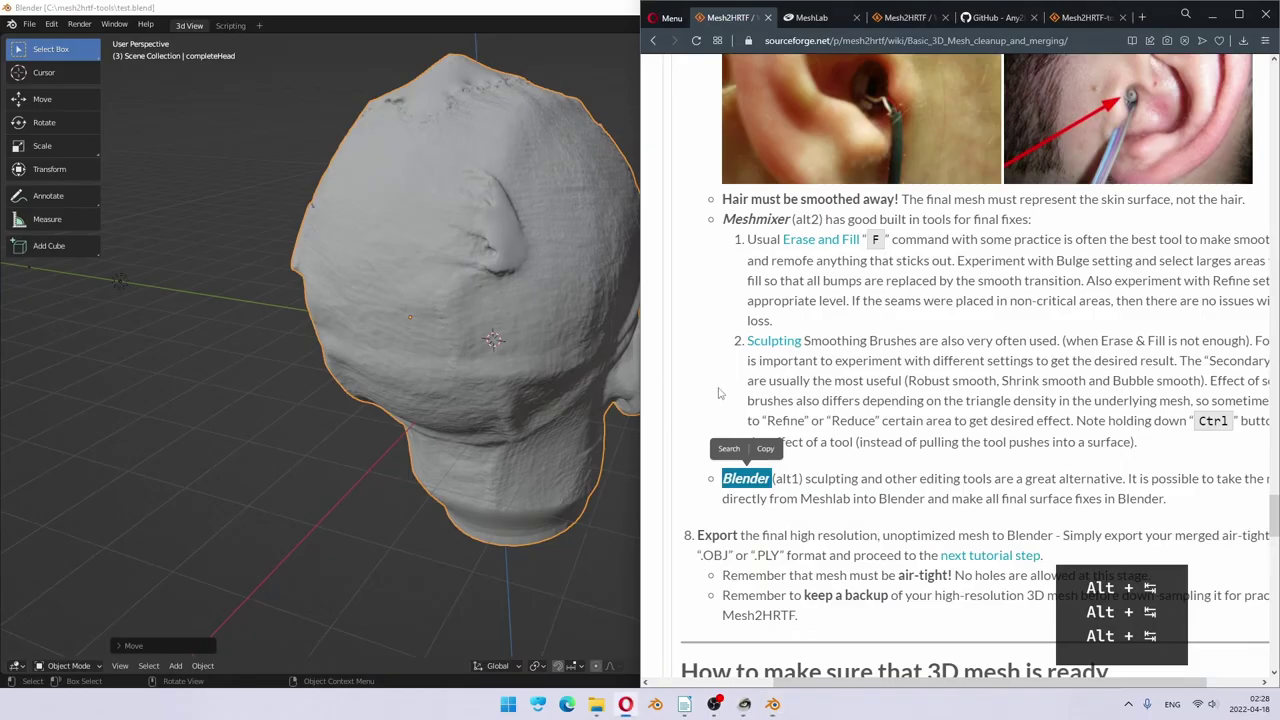
click(718, 393)
scroll(864, 336, up, 4)
scroll(864, 336, up, 1)
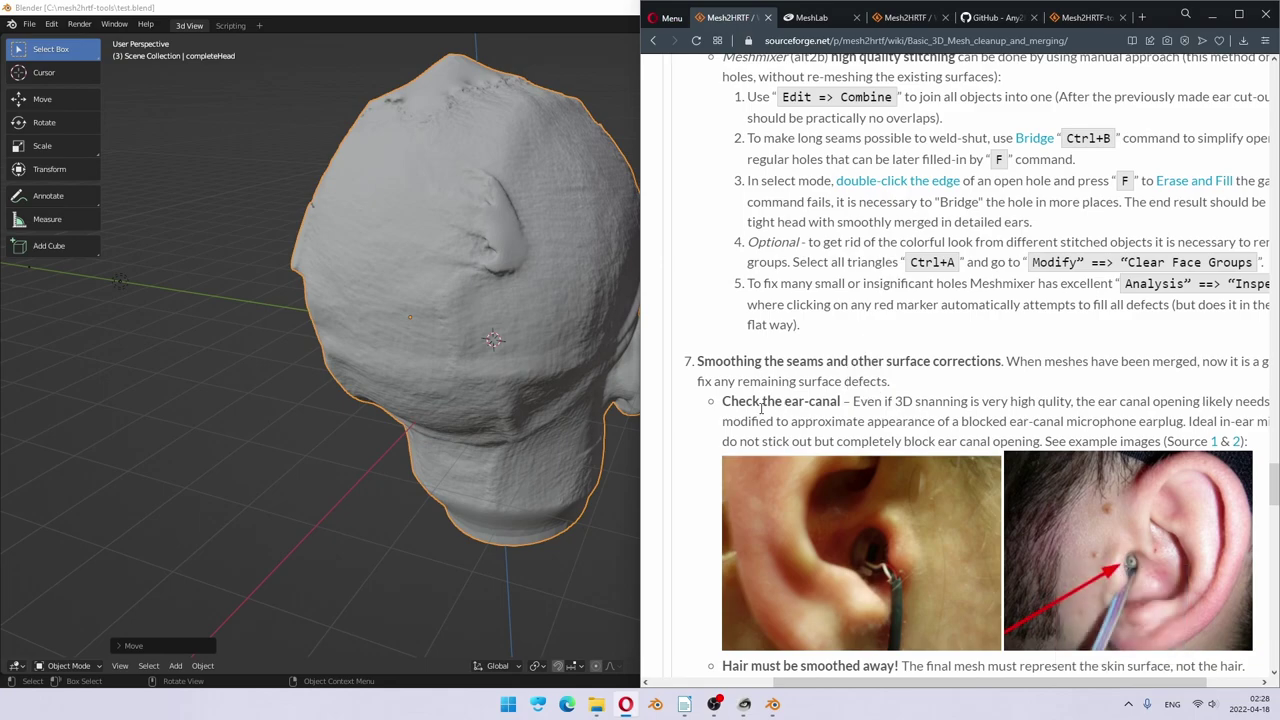
scroll(761, 408, down, 2)
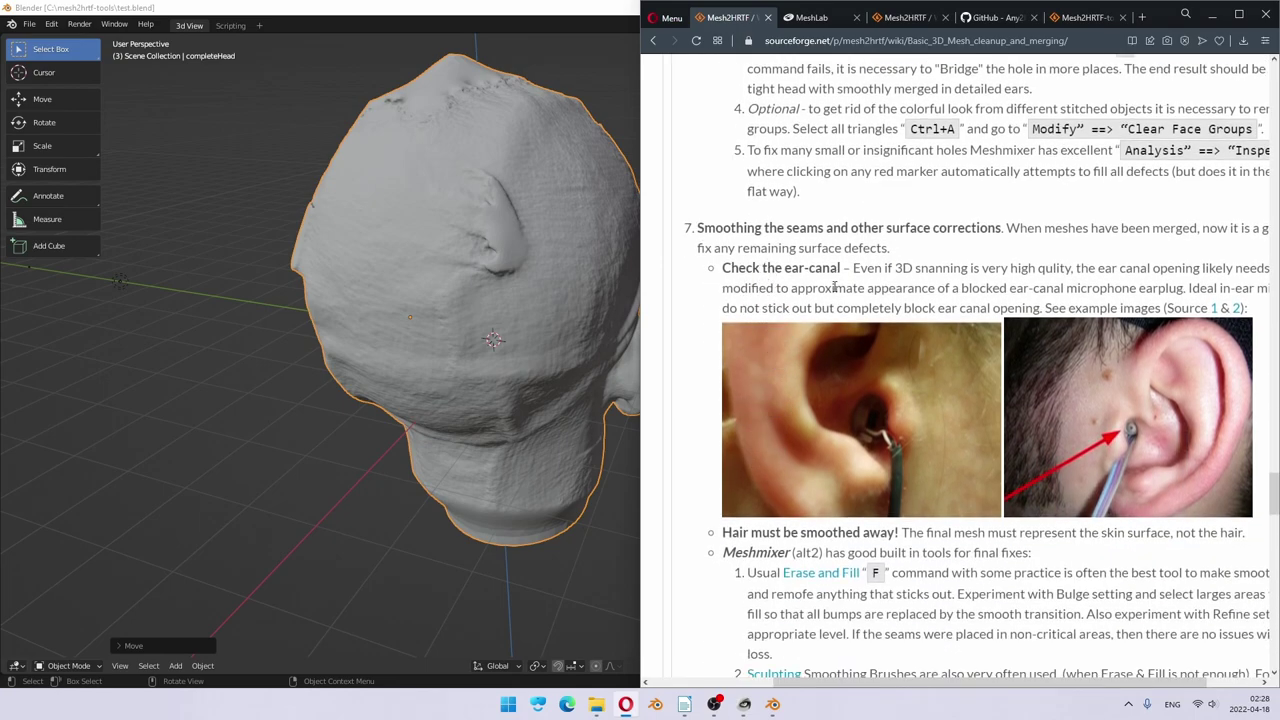
drag(724, 532, 902, 534)
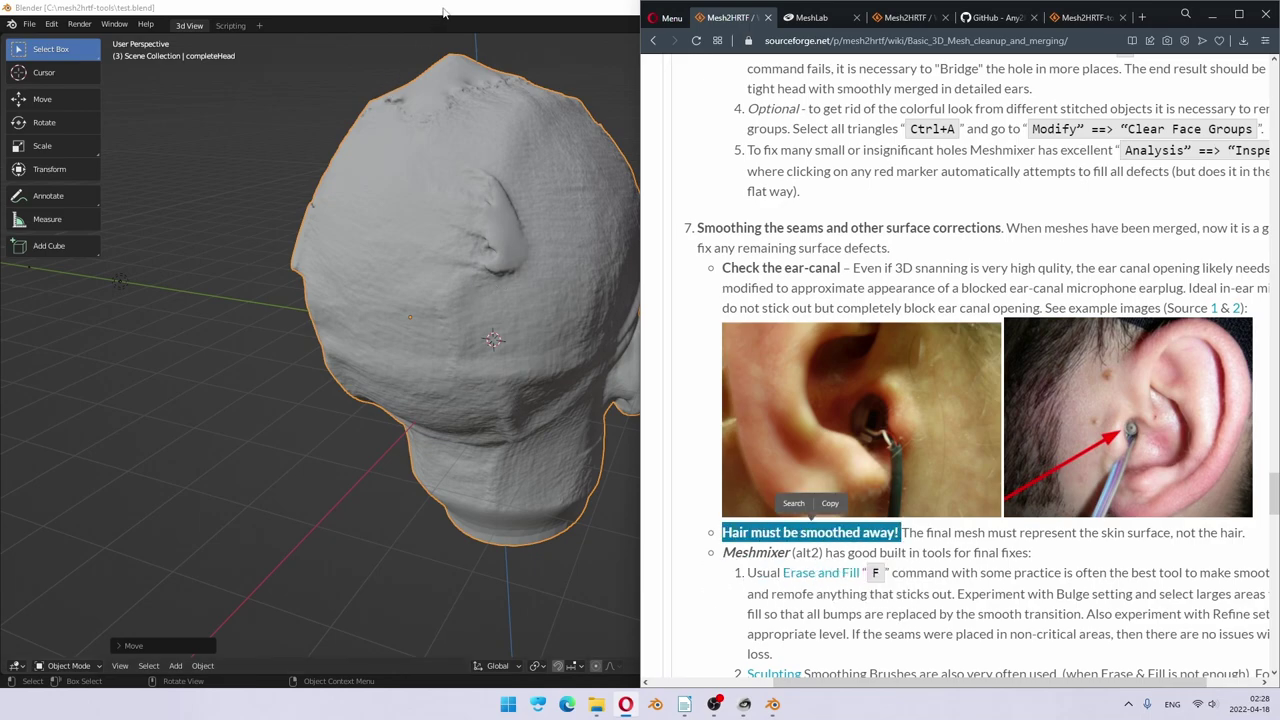
Step: Switch back to Blender and examine the ear canal openings on both sides of completeHead
click(476, 58)
middle_drag(558, 361, 465, 361)
scroll(528, 352, up, 10)
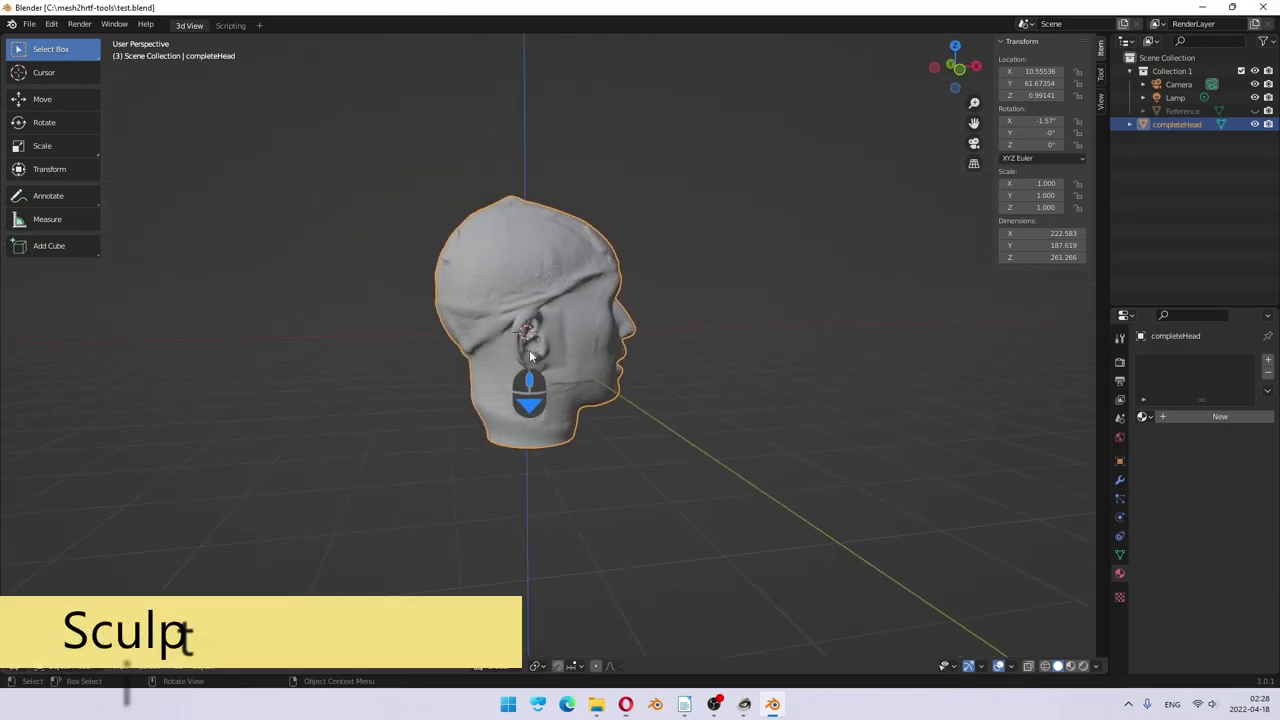
scroll(530, 345, down, 3)
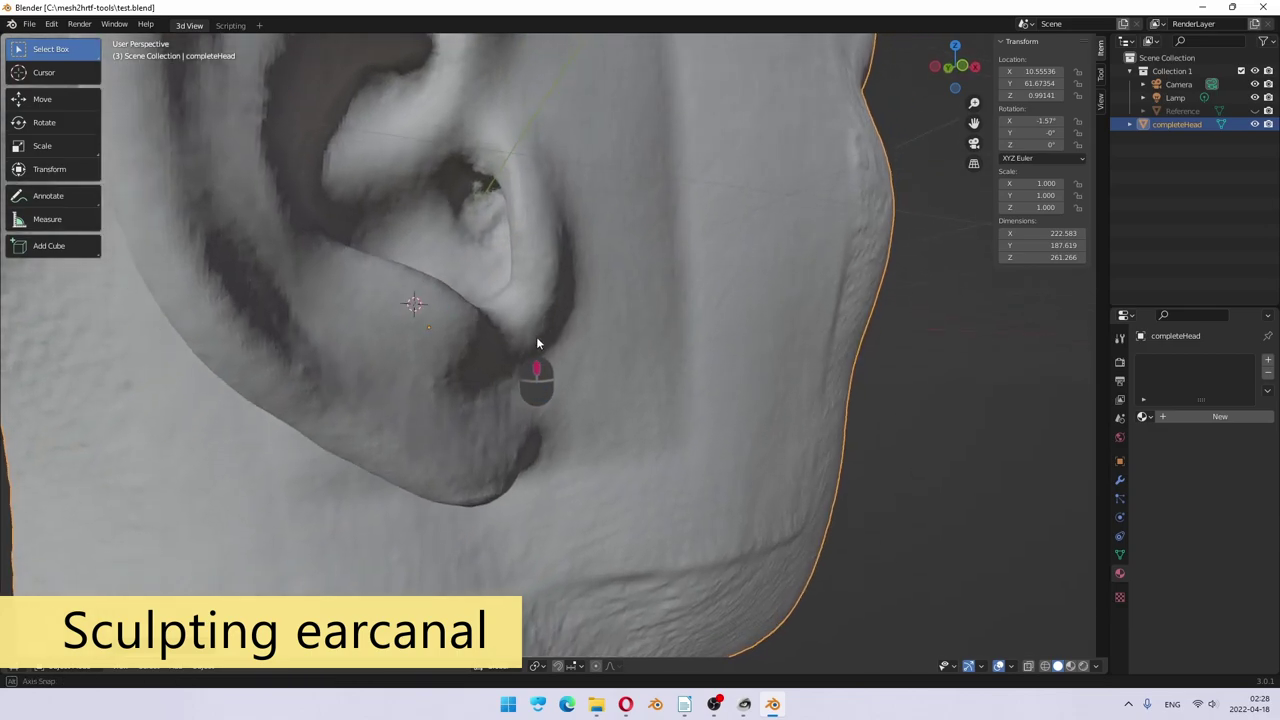
scroll(537, 330, up, 2)
middle_drag(538, 326, 534, 212)
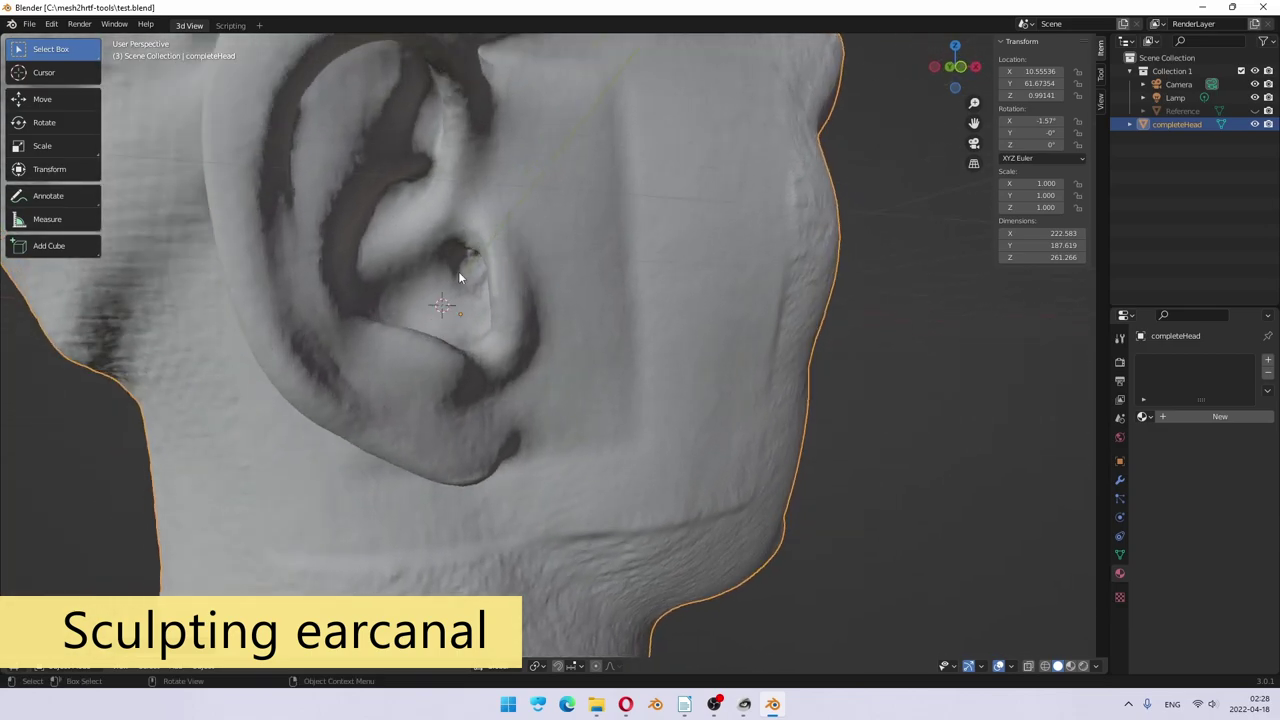
middle_drag(458, 271, 518, 320)
scroll(542, 338, down, 6)
middle_drag(457, 266, 463, 260)
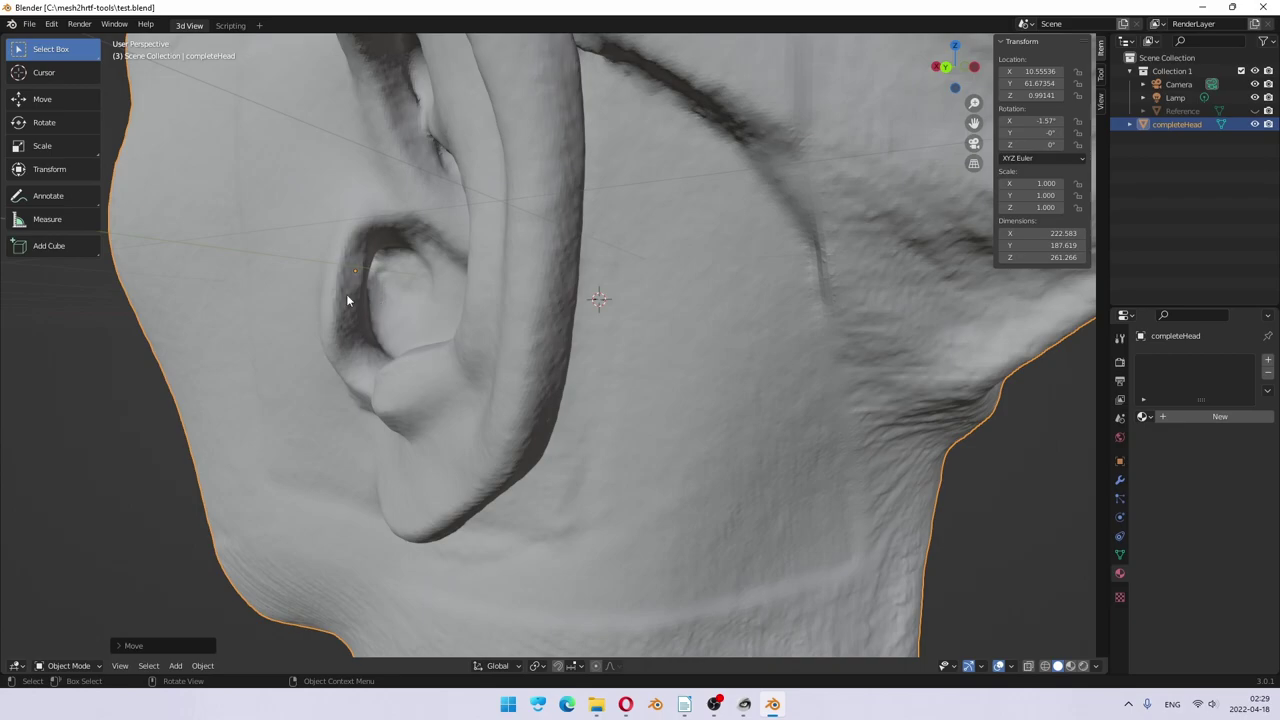
Step: Add the Sculpting workspace, widen its brush toolbar to two columns, and bring one ear of completeHead into close view
click(259, 26)
mouse_move(222, 78)
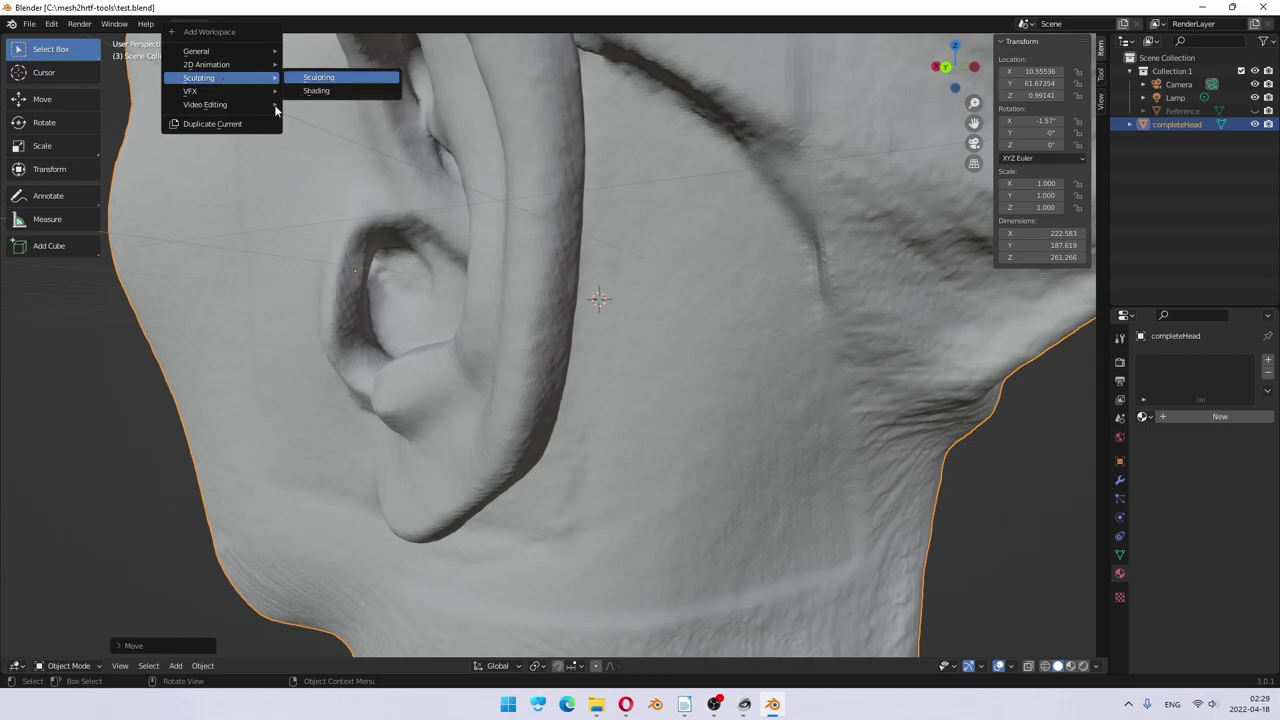
click(318, 77)
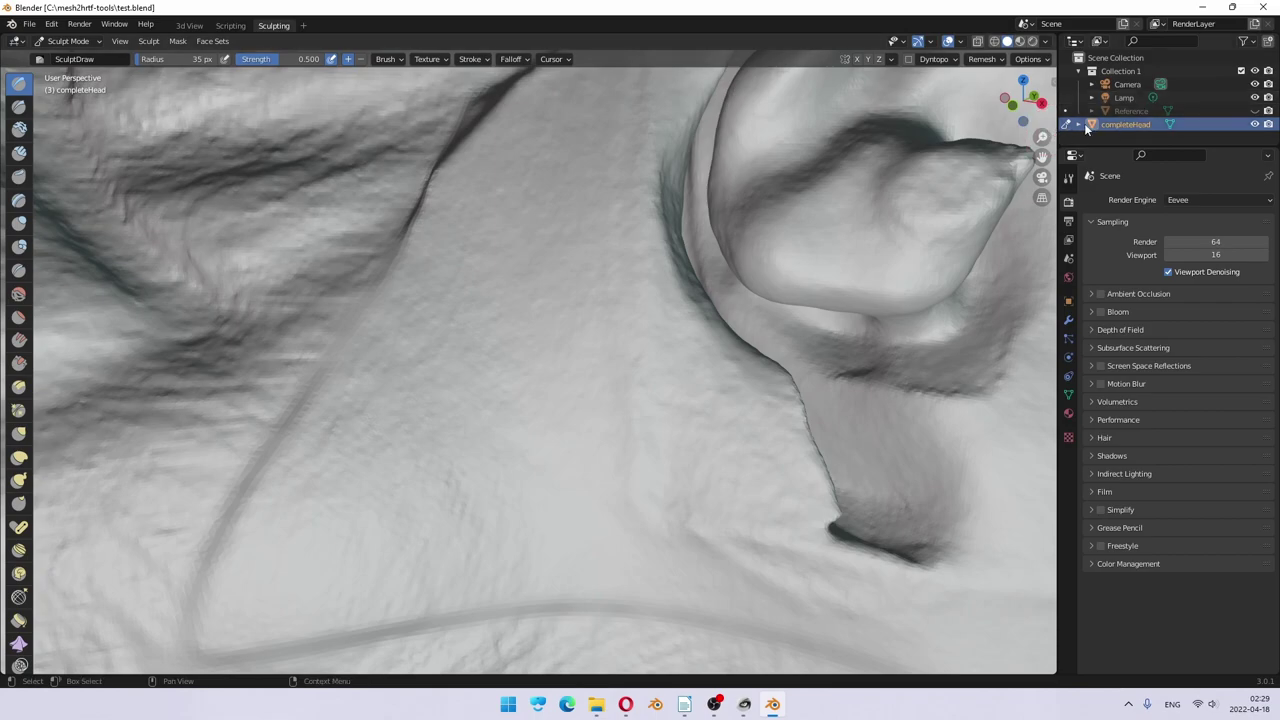
scroll(575, 303, down, 1)
scroll(580, 305, down, 10)
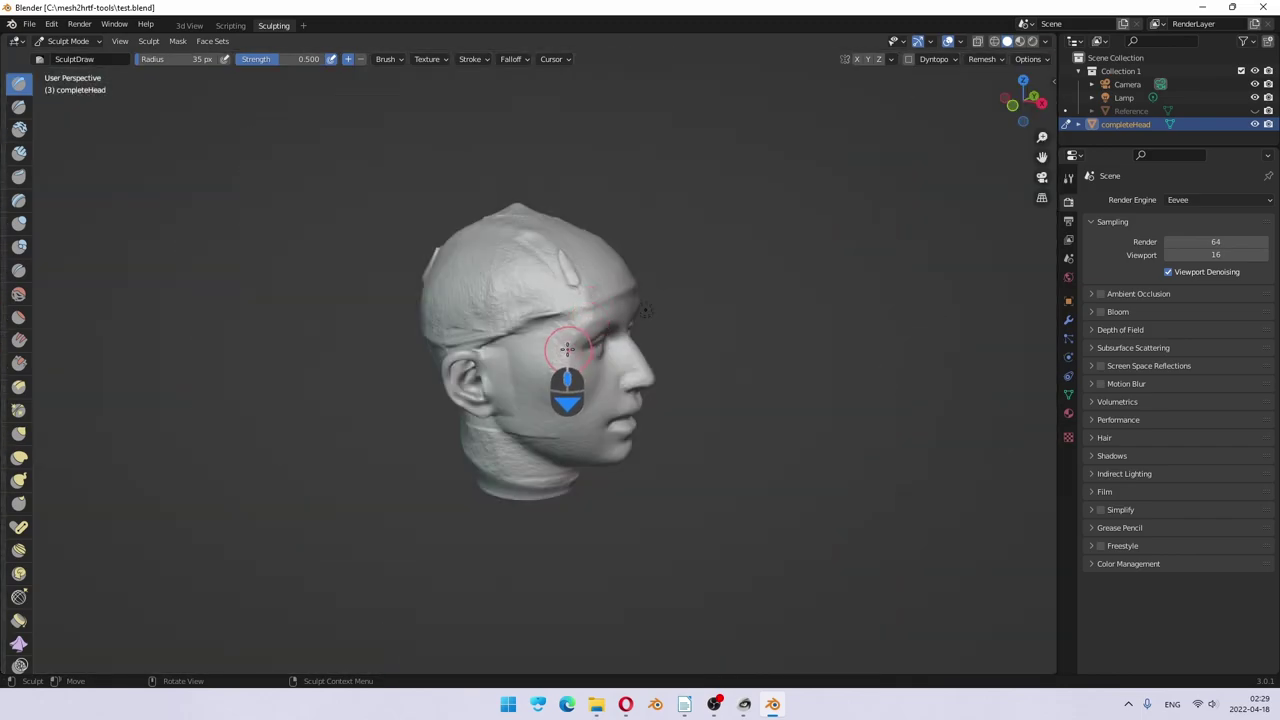
scroll(567, 349, up, 5)
mouse_move(466, 363)
middle_down()
mouse_move(543, 374)
mouse_move(785, 340)
middle_up()
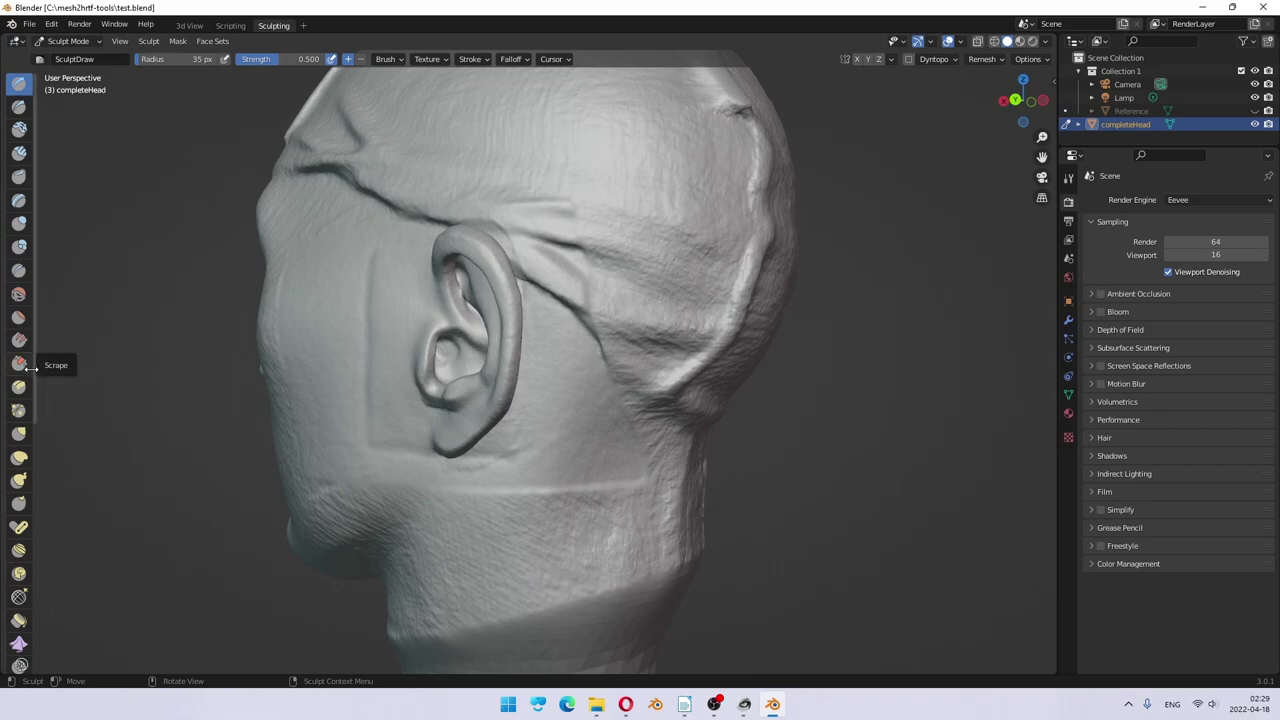
drag(36, 372, 56, 372)
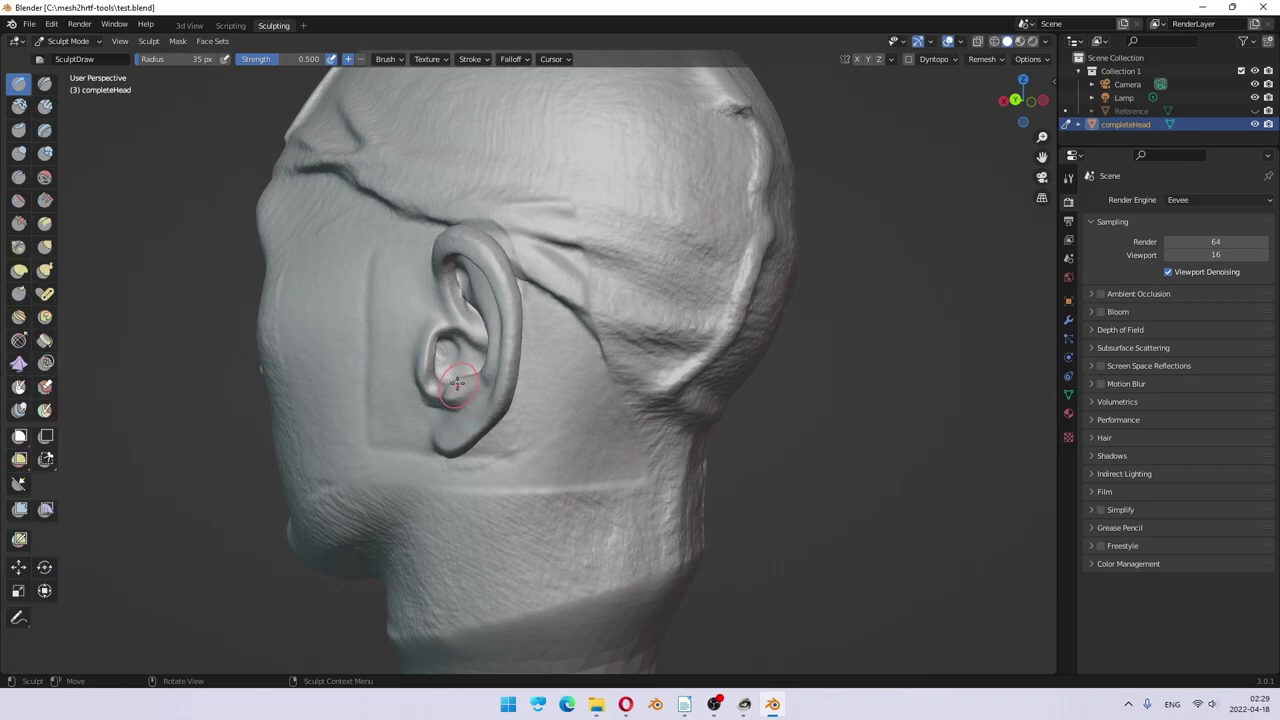
scroll(457, 378, down, 2)
scroll(459, 381, up, 5)
mouse_move(459, 381)
middle_down()
mouse_move(420, 423)
mouse_move(330, 300)
middle_up()
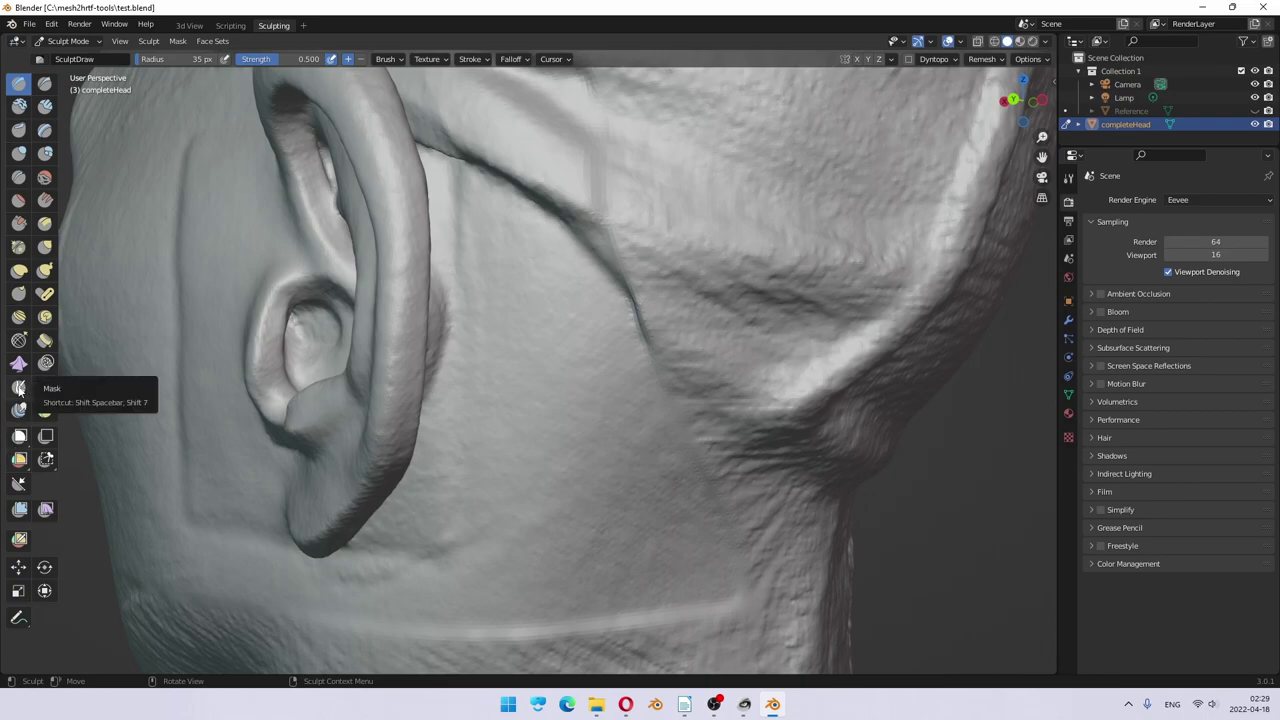
Step: Paint a mask along the inner side of the tragus with the Mask brush, raising its strength to 1.000
click(19, 388)
scroll(286, 310, up, 4)
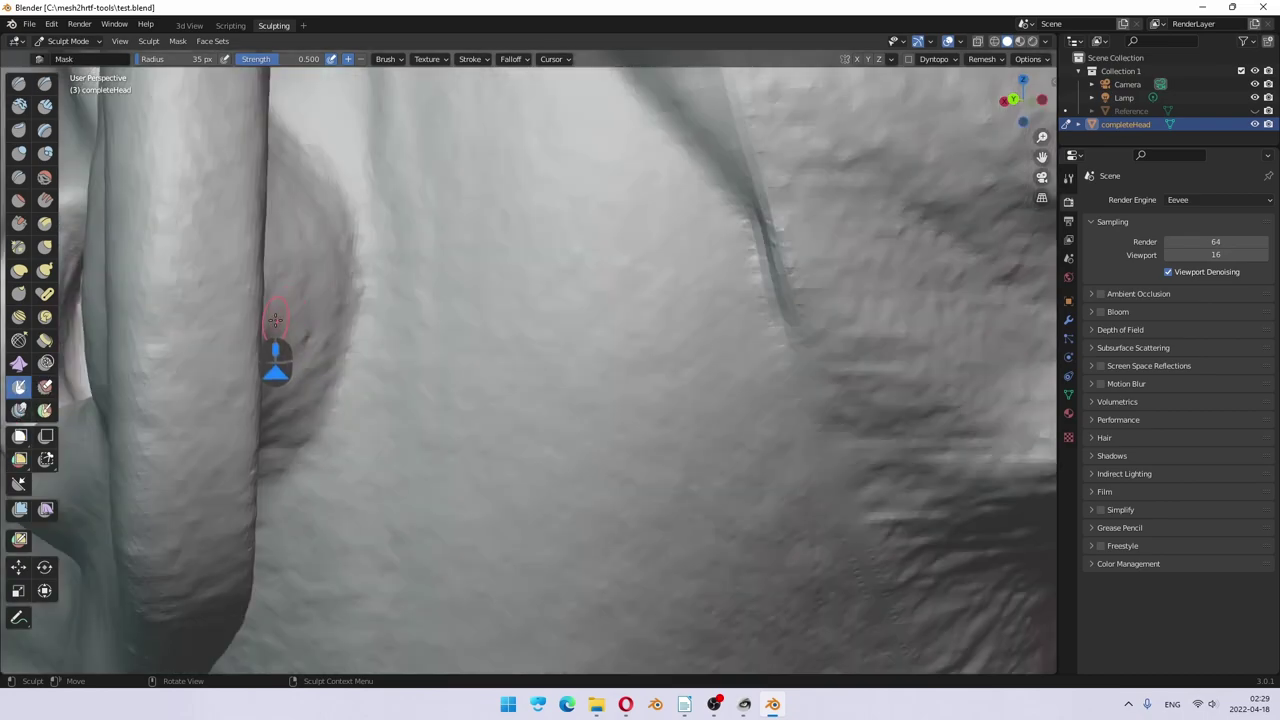
scroll(251, 371, down, 5)
mouse_move(425, 330)
shift+middle_down()
mouse_move(481, 341)
mouse_move(471, 371)
mouse_move(434, 386)
shift+middle_up()
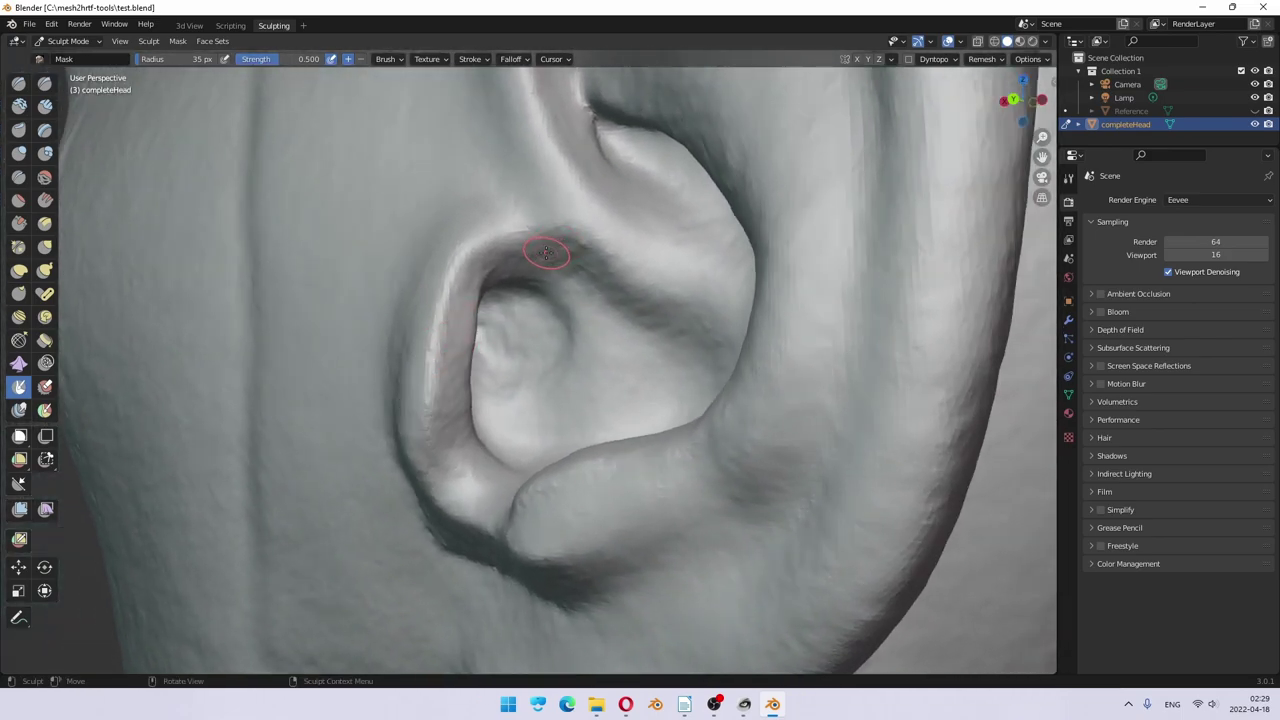
mouse_move(543, 251)
mouse_down()
mouse_move(475, 273)
mouse_move(453, 312)
mouse_move(452, 377)
mouse_move(457, 287)
mouse_up()
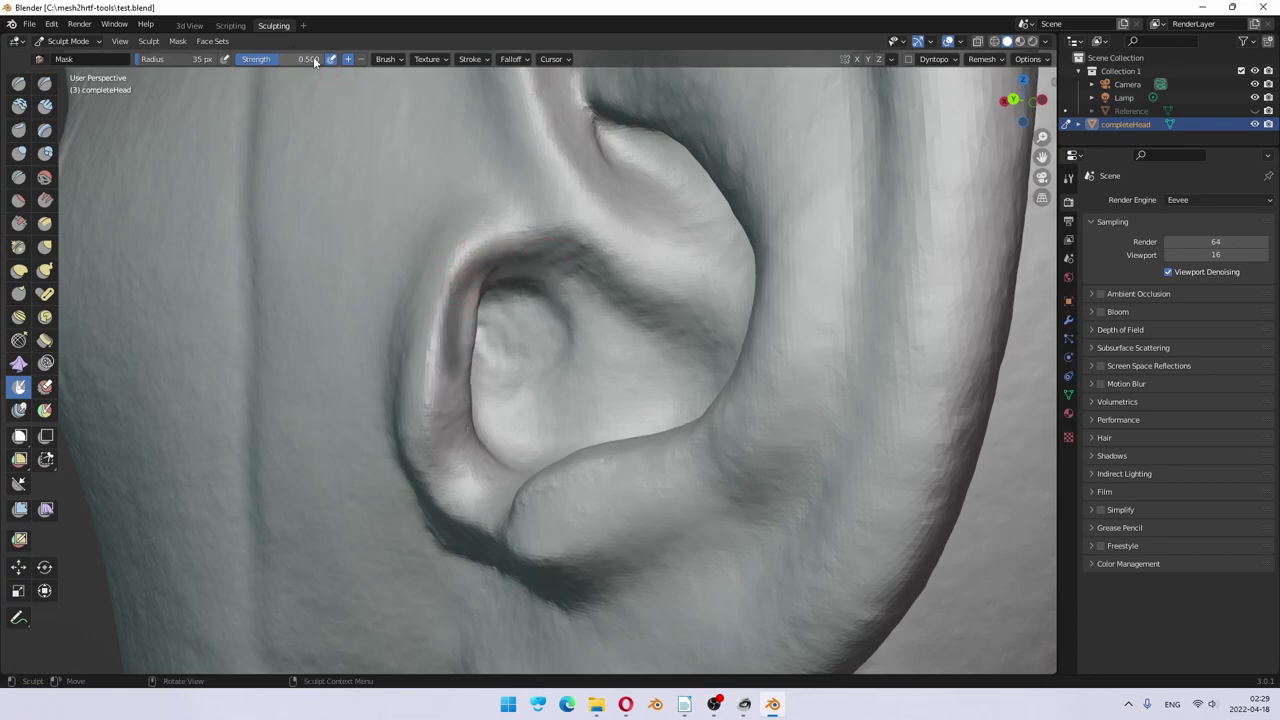
drag(322, 63, 345, 62)
mouse_move(491, 263)
mouse_down()
mouse_move(449, 371)
mouse_move(452, 425)
mouse_move(474, 455)
mouse_up()
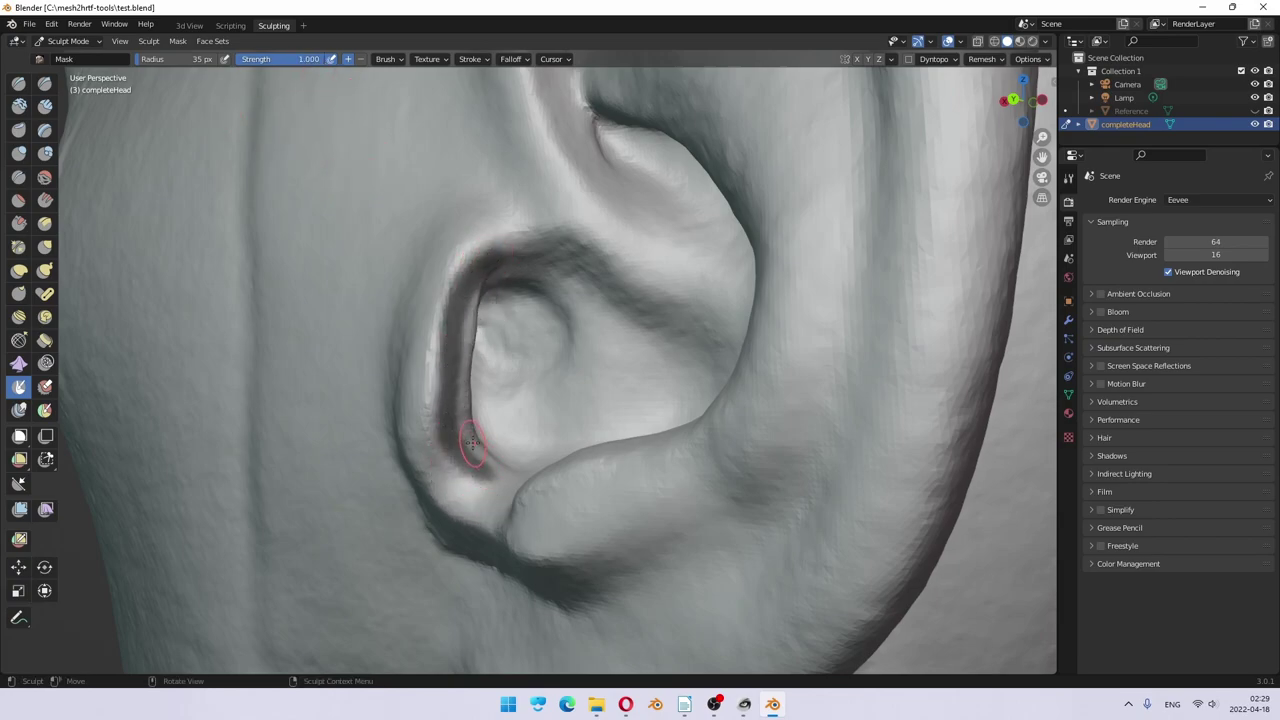
Step: Enlarge the Mask brush radius to 62 px and extend the mask around the ear canal opening
key(f)
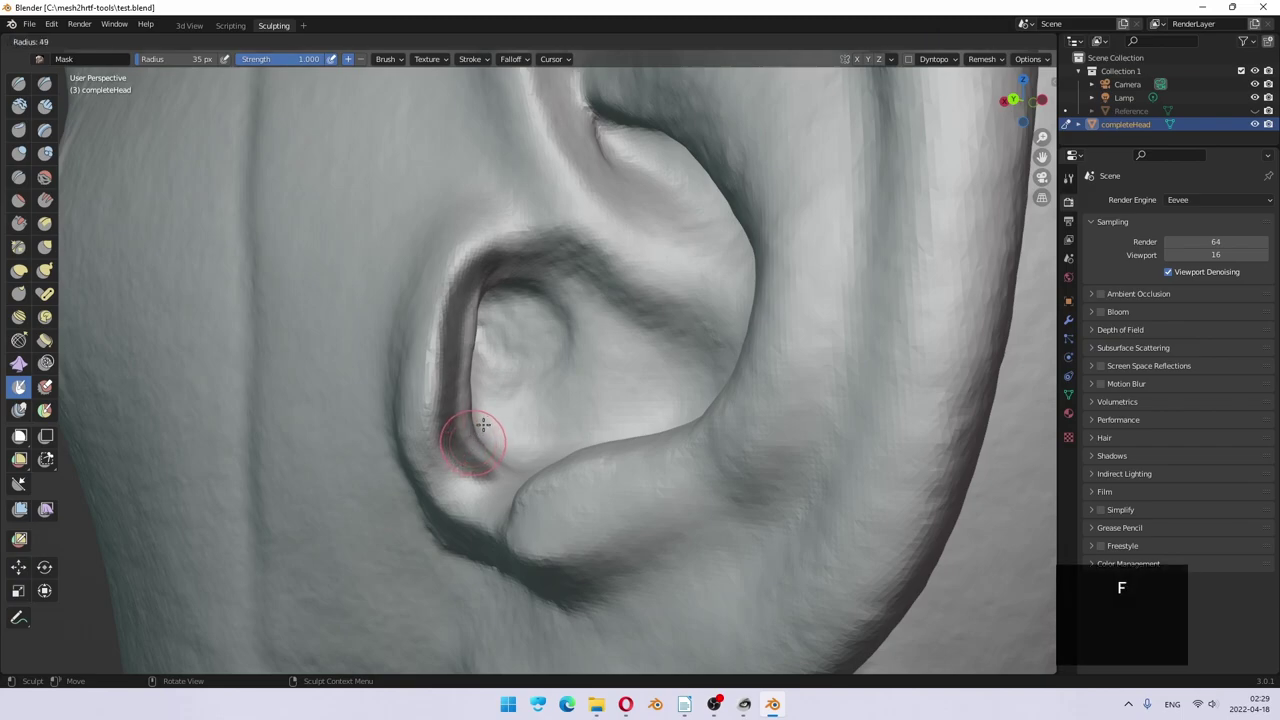
click(491, 416)
mouse_move(460, 285)
mouse_down()
mouse_move(438, 408)
mouse_move(438, 330)
mouse_move(471, 456)
mouse_move(449, 392)
mouse_move(450, 323)
mouse_move(460, 284)
mouse_move(452, 365)
mouse_move(484, 261)
mouse_move(583, 257)
mouse_move(616, 287)
mouse_move(547, 253)
mouse_move(596, 303)
mouse_move(600, 336)
mouse_up()
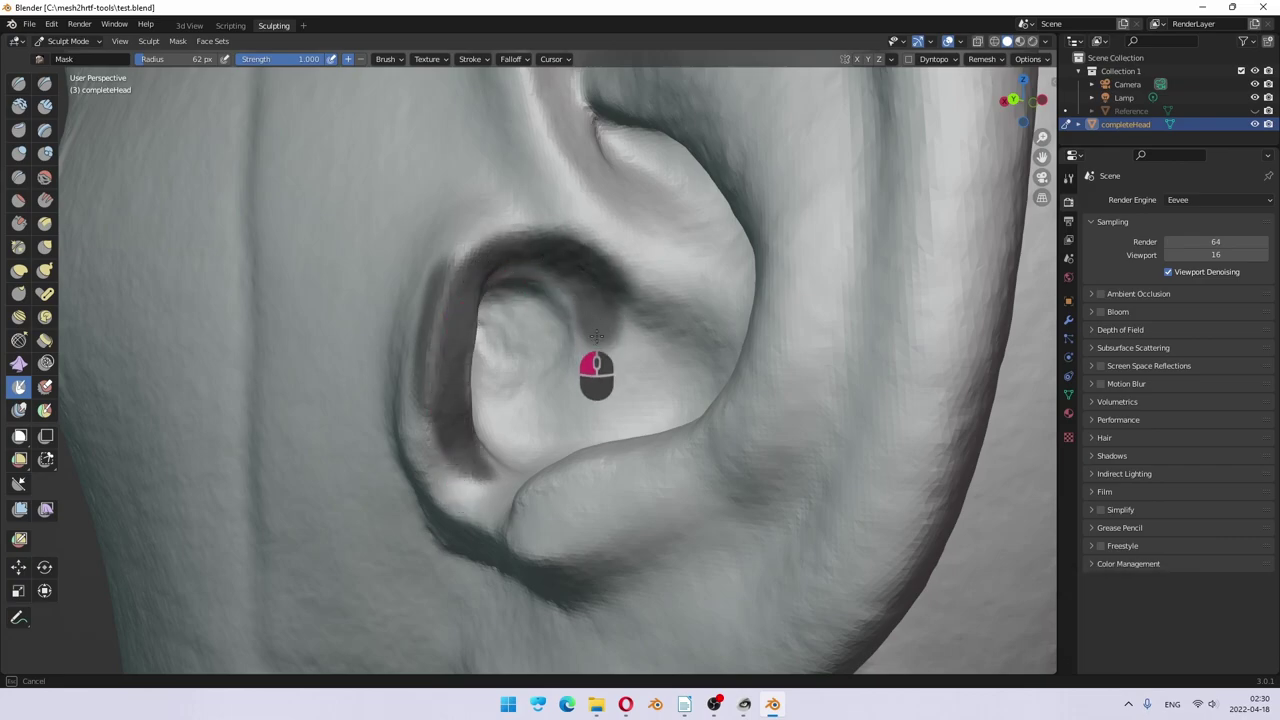
mouse_move(596, 338)
mouse_down()
mouse_move(542, 433)
mouse_move(466, 455)
mouse_move(560, 411)
mouse_move(590, 369)
mouse_move(532, 446)
mouse_move(651, 300)
mouse_move(600, 411)
mouse_move(637, 267)
mouse_move(554, 229)
mouse_move(505, 234)
mouse_move(436, 325)
mouse_up()
Step: Refine the mask behind the tragus and along the upper canal rim, erasing it where it spills into the canal
mouse_move(529, 300)
middle_down()
mouse_move(506, 307)
mouse_move(517, 306)
middle_up()
mouse_move(291, 366)
mouse_down()
mouse_move(319, 465)
mouse_move(286, 396)
mouse_move(308, 298)
mouse_move(328, 285)
mouse_move(266, 343)
mouse_up()
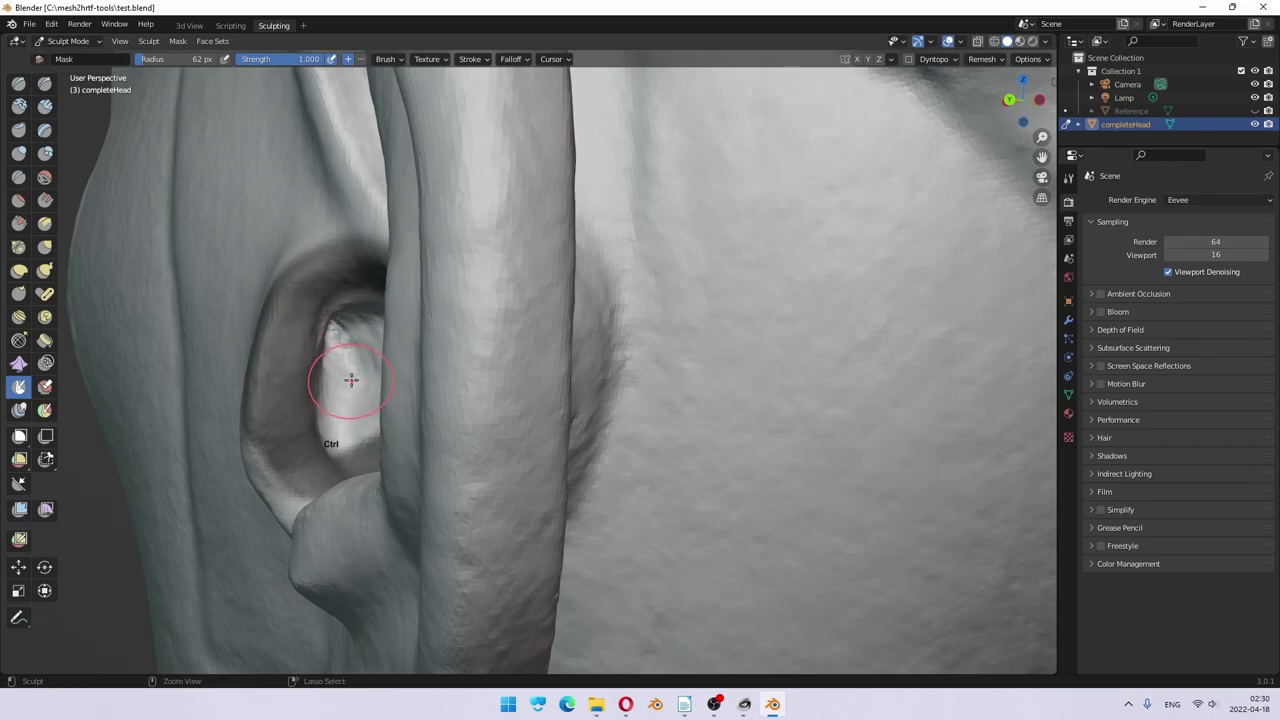
mouse_move(350, 385)
ctrl+mouse_down()
mouse_move(344, 340)
mouse_move(321, 393)
mouse_move(323, 337)
mouse_move(308, 410)
mouse_move(319, 349)
mouse_move(328, 406)
mouse_move(324, 318)
mouse_move(315, 378)
mouse_move(318, 345)
ctrl+mouse_up()
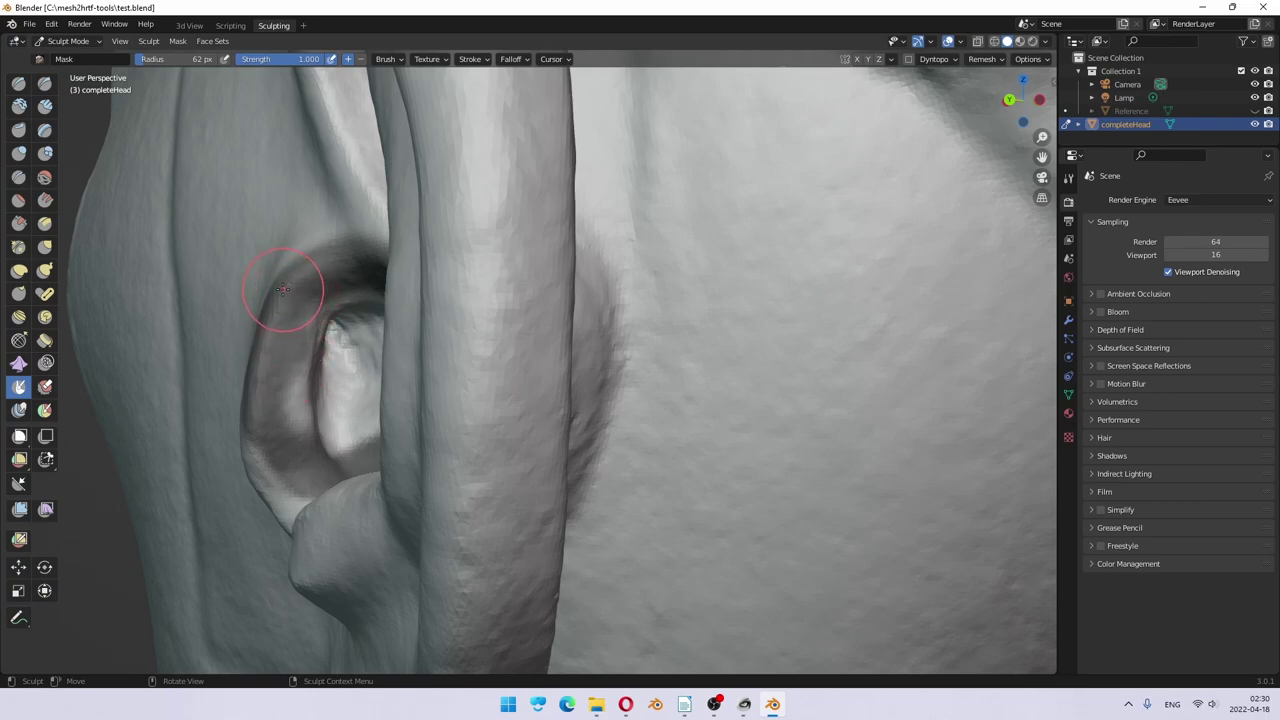
mouse_move(283, 290)
mouse_down()
mouse_move(270, 332)
mouse_move(270, 417)
mouse_move(287, 316)
mouse_move(282, 444)
mouse_move(296, 304)
mouse_move(273, 443)
mouse_move(286, 423)
mouse_move(284, 440)
mouse_move(337, 415)
mouse_up()
mouse_move(337, 415)
middle_down()
mouse_move(343, 429)
mouse_move(352, 362)
middle_up()
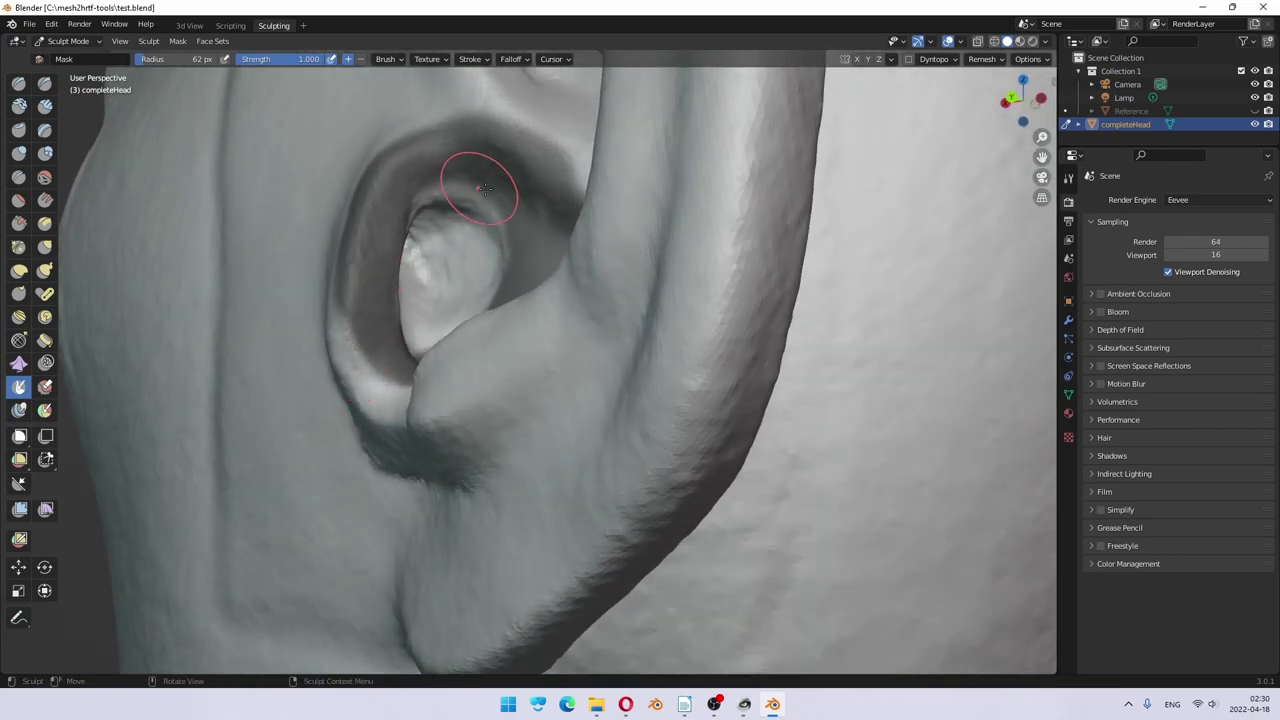
mouse_move(489, 189)
mouse_down()
mouse_move(486, 209)
mouse_move(402, 206)
mouse_up()
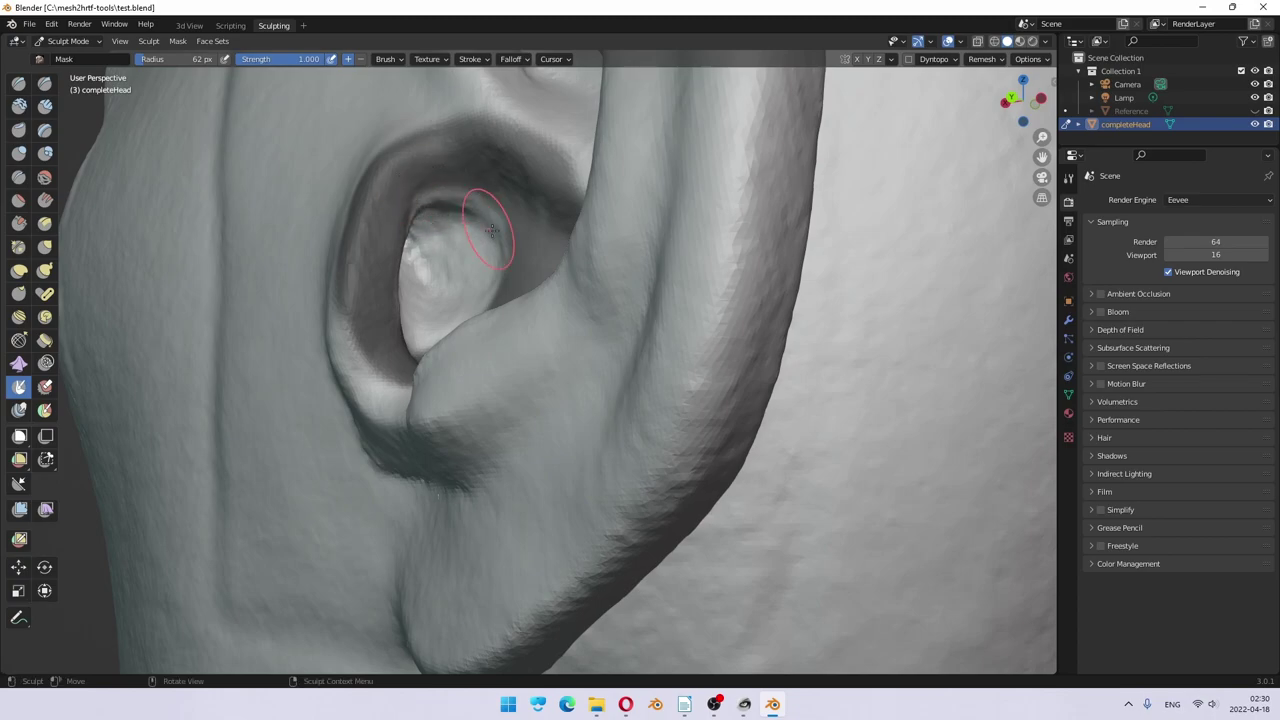
Step: Fill the unmasked ear canal opening outward with the Draw brush at 62 px radius and 0.500 strength
click(18, 85)
mouse_move(438, 268)
mouse_down()
mouse_move(437, 285)
mouse_move(423, 258)
mouse_up()
mouse_move(423, 258)
middle_down()
mouse_move(420, 286)
mouse_move(357, 285)
middle_up()
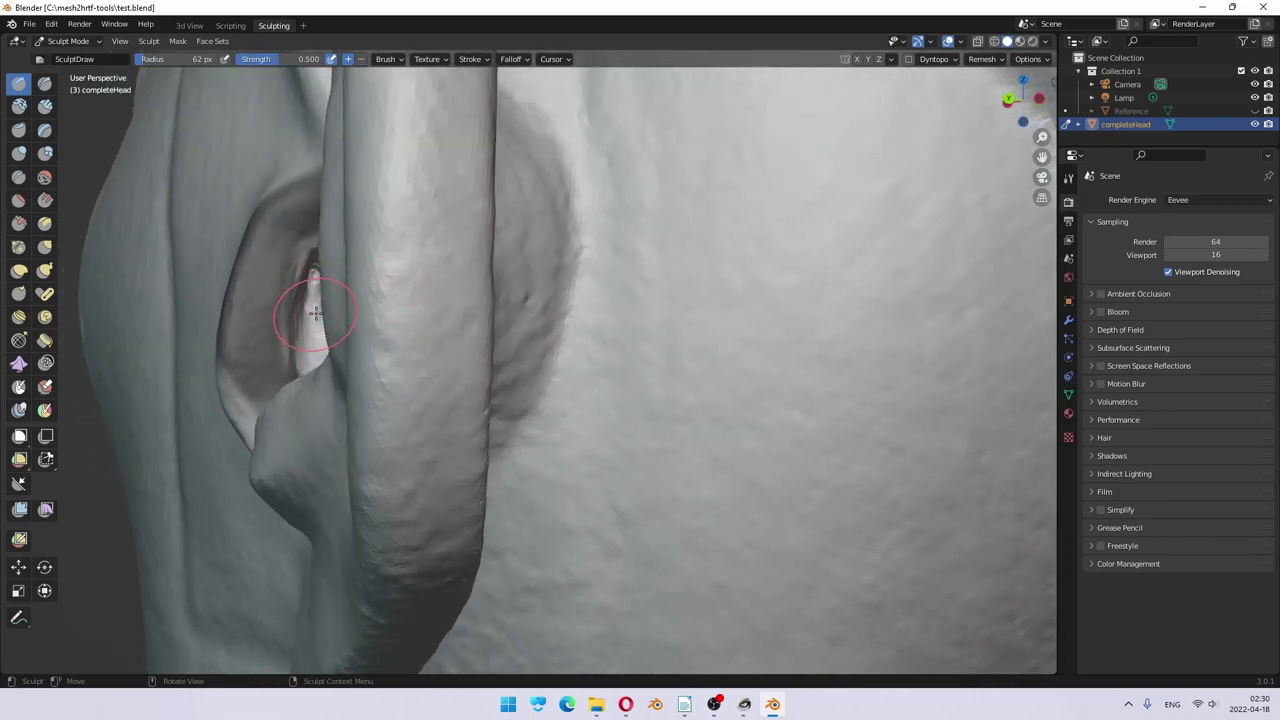
middle_drag(314, 335, 322, 305)
mouse_move(351, 261)
mouse_down()
mouse_move(374, 218)
mouse_move(361, 261)
mouse_move(372, 273)
mouse_move(392, 248)
mouse_up()
middle_drag(392, 248, 383, 308)
mouse_move(383, 308)
mouse_down()
mouse_move(481, 352)
mouse_move(479, 373)
mouse_move(523, 320)
mouse_move(526, 282)
mouse_move(513, 330)
mouse_move(509, 266)
mouse_move(489, 317)
mouse_up()
middle_drag(498, 340, 400, 394)
mouse_move(400, 394)
mouse_down()
mouse_move(392, 321)
mouse_move(406, 320)
mouse_move(408, 380)
mouse_move(427, 359)
mouse_move(424, 381)
mouse_move(418, 338)
mouse_up()
middle_drag(418, 338, 526, 333)
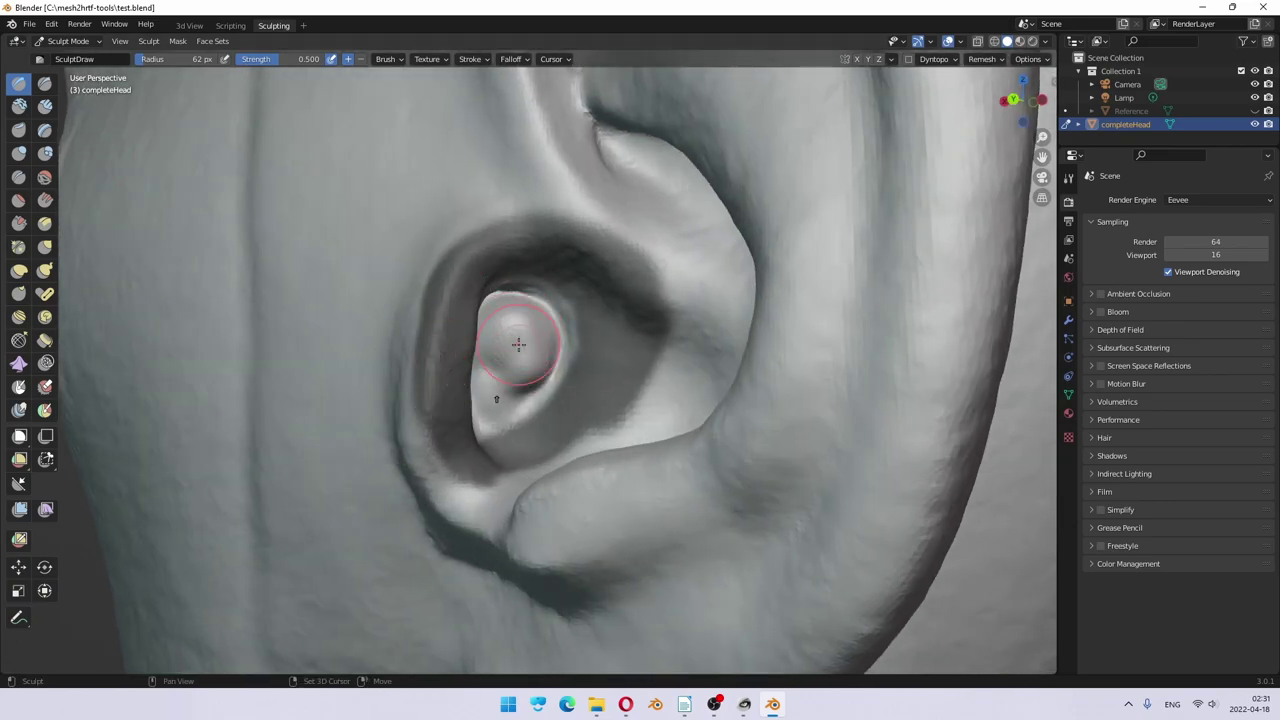
Step: Smooth the raised canal filling and carve back its upper centre using the Draw brush in subtract mode
mouse_move(524, 320)
mouse_down()
mouse_move(559, 299)
mouse_move(536, 370)
mouse_move(501, 312)
mouse_move(514, 337)
mouse_move(490, 383)
mouse_move(528, 330)
mouse_move(500, 297)
mouse_move(542, 370)
mouse_up()
mouse_move(542, 370)
middle_down()
mouse_move(526, 389)
mouse_move(391, 306)
middle_up()
mouse_move(391, 306)
mouse_down()
mouse_move(379, 275)
mouse_move(361, 315)
mouse_move(372, 240)
mouse_move(367, 280)
mouse_move(389, 240)
mouse_move(398, 345)
mouse_up()
middle_drag(398, 345, 413, 323)
mouse_move(486, 420)
shift+mouse_down()
mouse_move(508, 452)
mouse_move(488, 477)
mouse_move(495, 373)
mouse_move(480, 411)
shift+mouse_up()
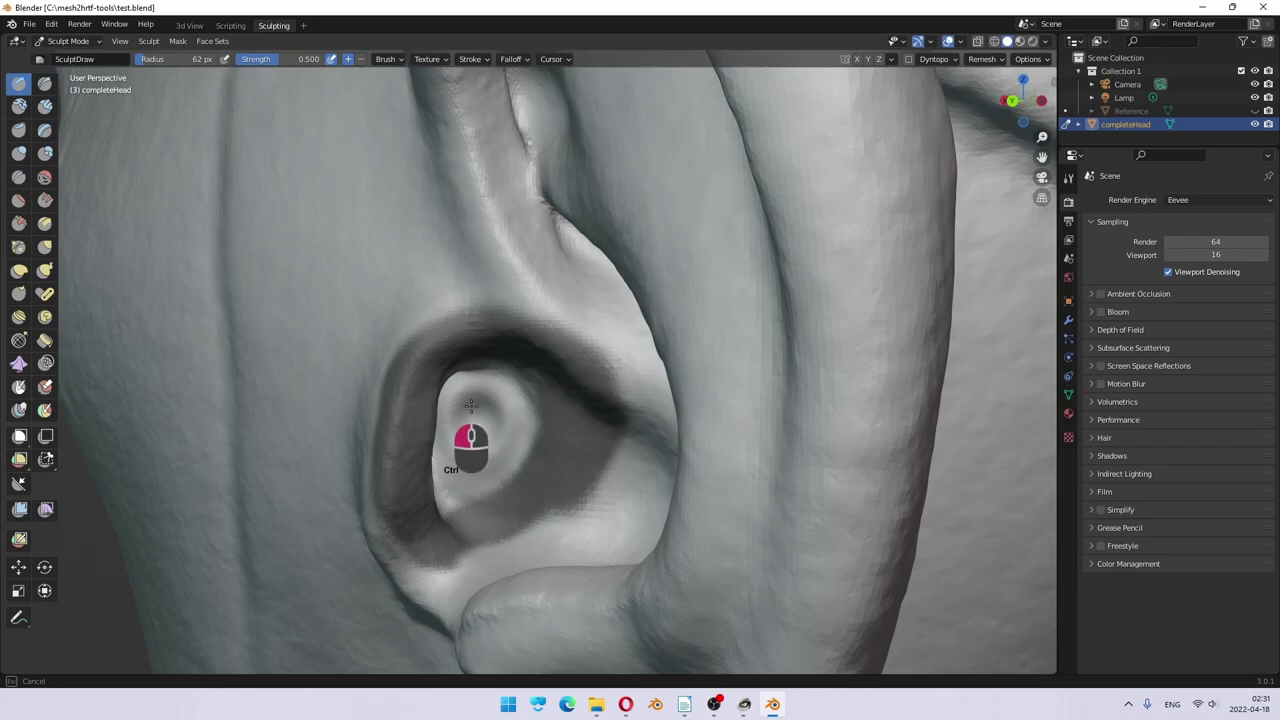
mouse_move(471, 404)
ctrl+mouse_down()
mouse_move(461, 451)
mouse_move(467, 404)
mouse_move(485, 410)
mouse_move(487, 439)
mouse_move(498, 419)
mouse_move(472, 396)
mouse_move(449, 422)
mouse_move(513, 423)
mouse_move(514, 388)
mouse_move(447, 415)
mouse_move(462, 454)
mouse_move(499, 401)
mouse_move(466, 452)
mouse_move(497, 399)
mouse_move(471, 453)
mouse_move(491, 412)
mouse_move(486, 437)
mouse_move(481, 375)
mouse_move(446, 397)
mouse_move(451, 388)
mouse_move(476, 391)
mouse_move(500, 443)
mouse_move(452, 476)
mouse_move(474, 430)
ctrl+mouse_up()
Step: Build up and smooth the edge of the canal filling directly behind the tragus
scroll(507, 428, down, 4)
middle_drag(507, 428, 580, 408)
scroll(483, 347, up, 3)
scroll(483, 347, up, 8)
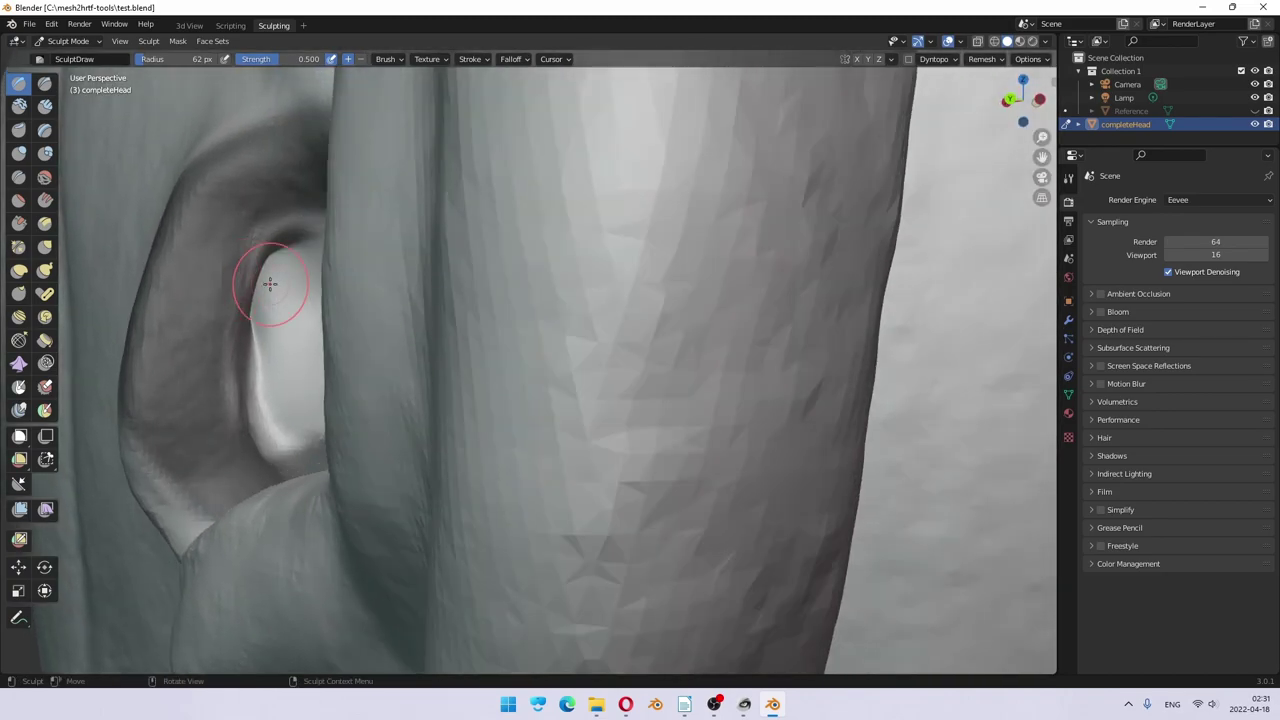
mouse_move(270, 284)
mouse_down()
mouse_move(285, 254)
mouse_move(282, 287)
mouse_up()
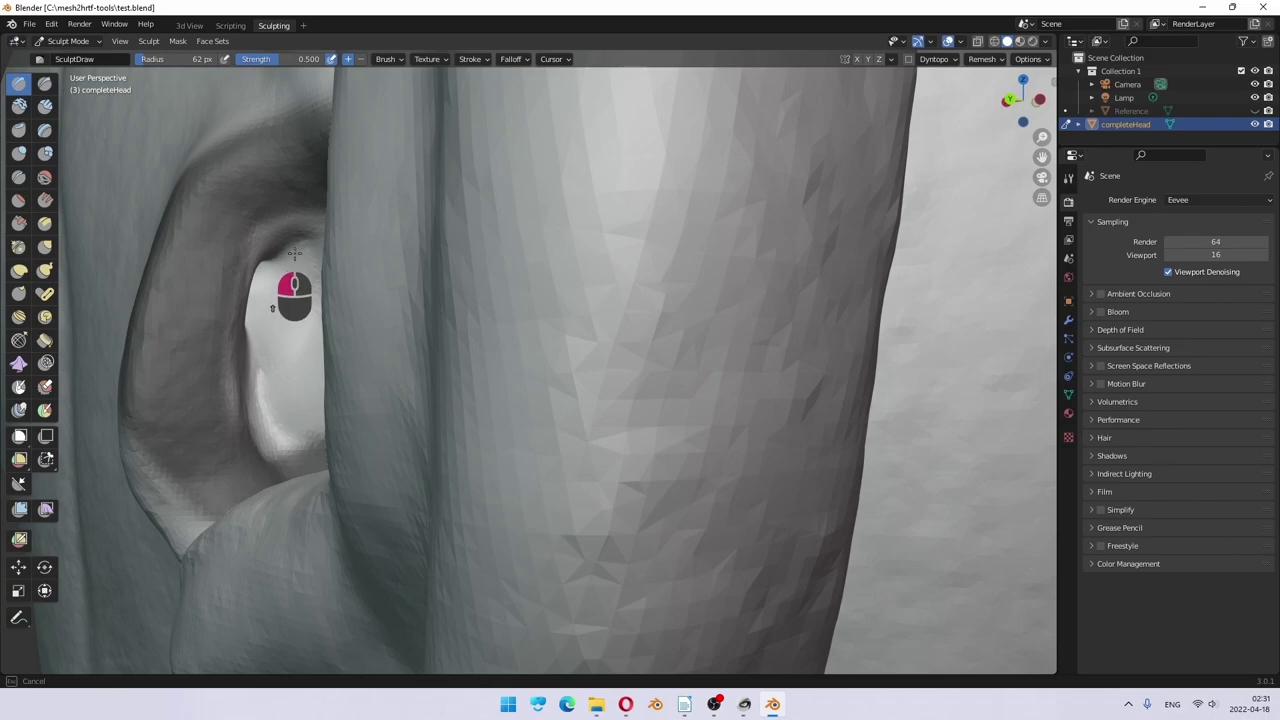
middle_drag(278, 302, 268, 327)
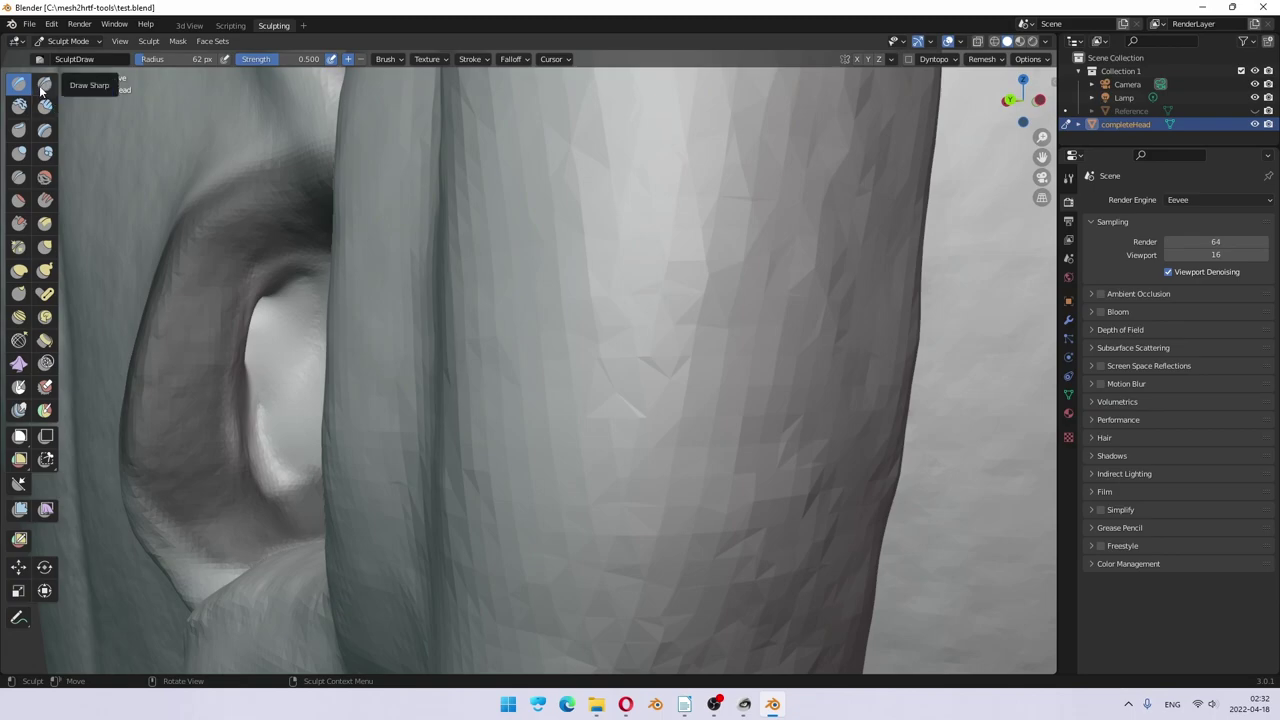
Step: Pull the filling's edge away from the tragus with the Grab brush and smooth out the bump
click(45, 246)
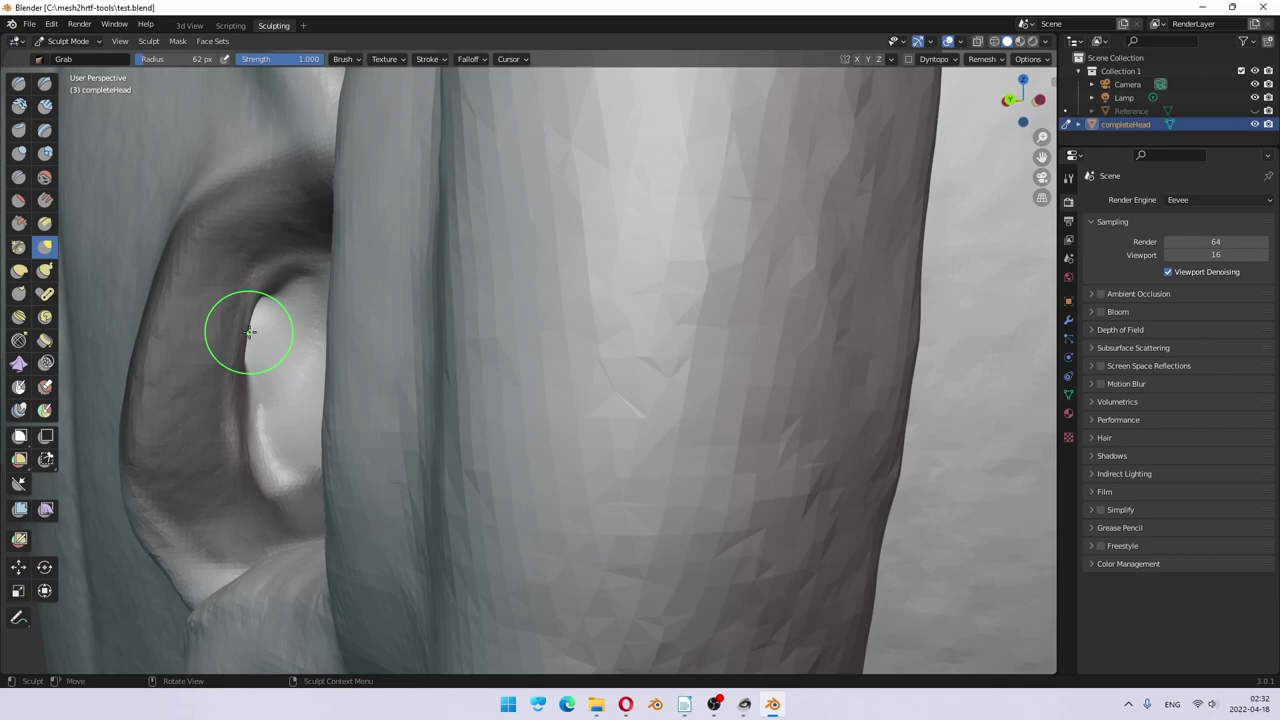
drag(251, 336, 258, 335)
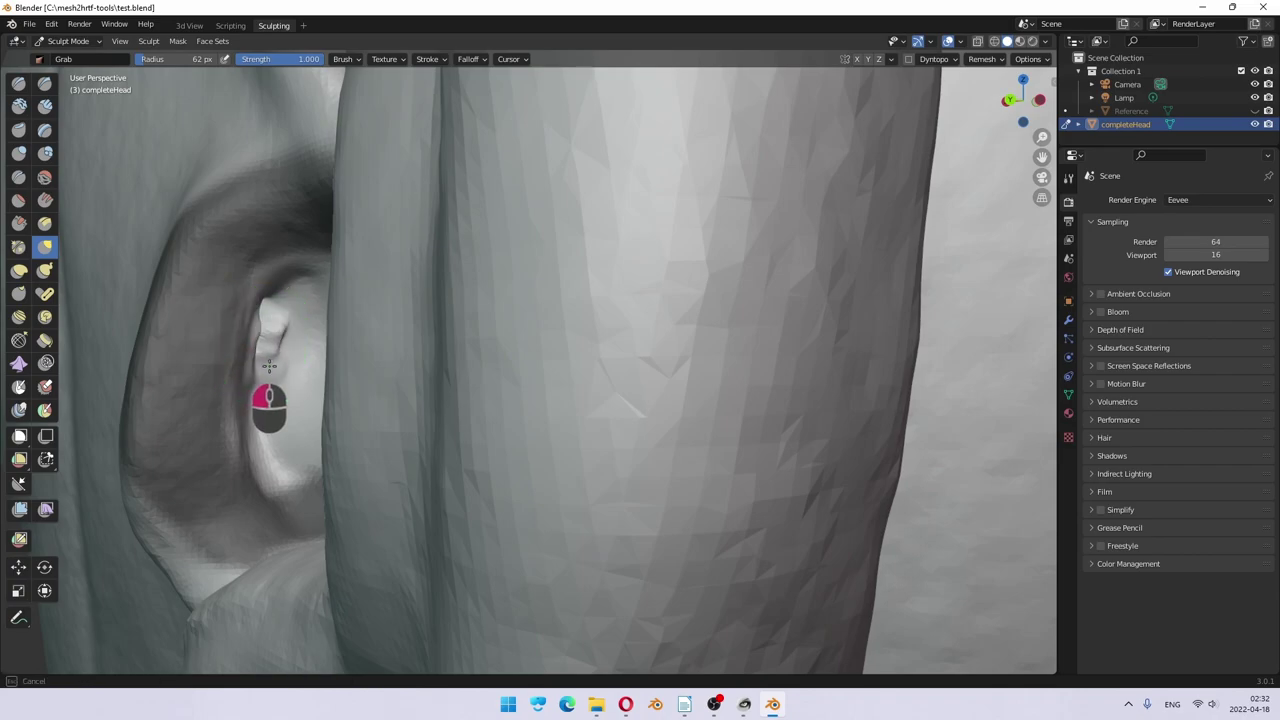
drag(270, 320, 277, 380)
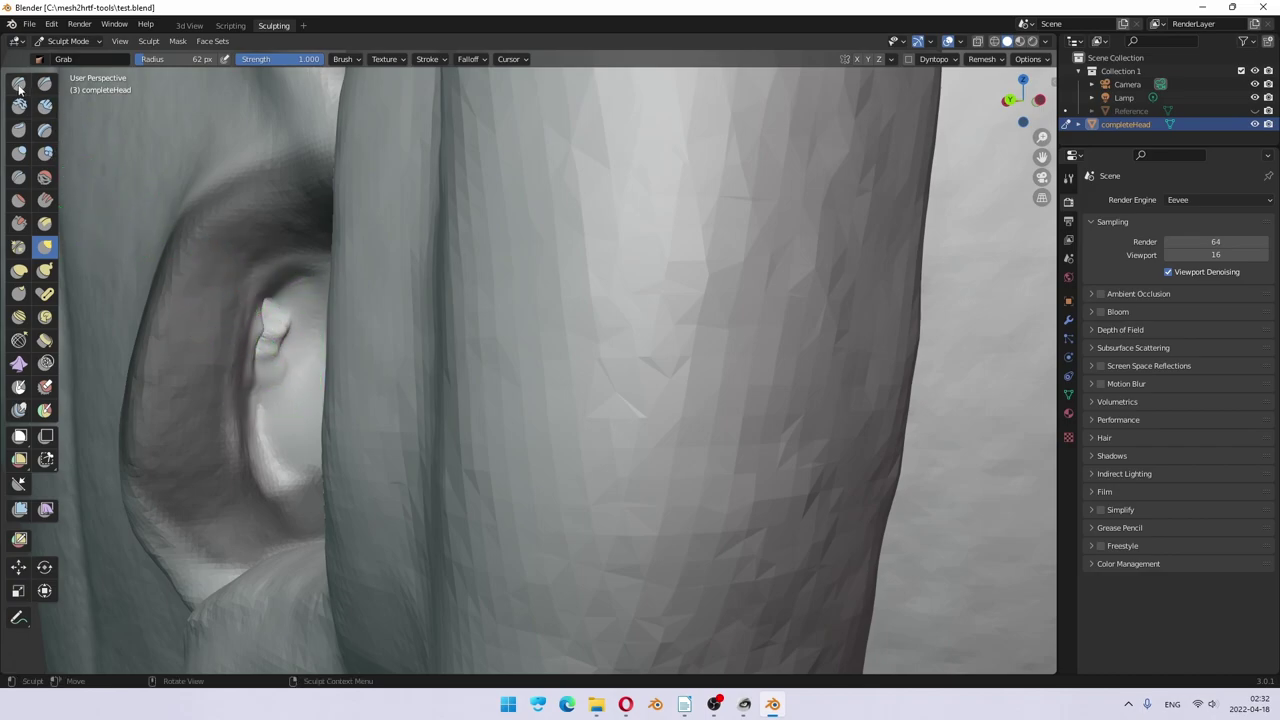
mouse_move(265, 338)
mouse_down()
mouse_move(277, 306)
mouse_move(263, 383)
mouse_move(282, 306)
mouse_move(255, 359)
mouse_up()
mouse_move(273, 298)
mouse_down()
mouse_move(262, 393)
mouse_move(279, 294)
mouse_move(271, 374)
mouse_up()
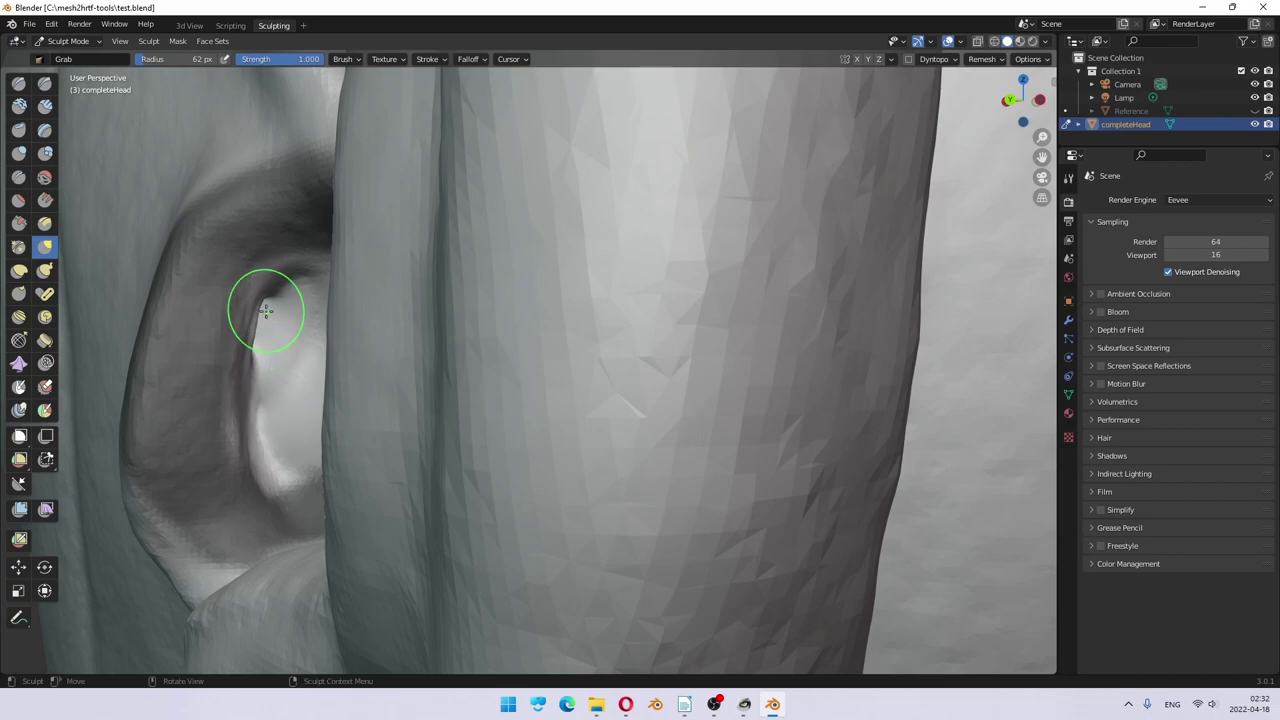
Step: Rework the narrow fold above the ear canal, beneath the front of the helix, with the Crease brush at 0.250 strength
scroll(300, 350, down, 3)
scroll(540, 368, down, 3)
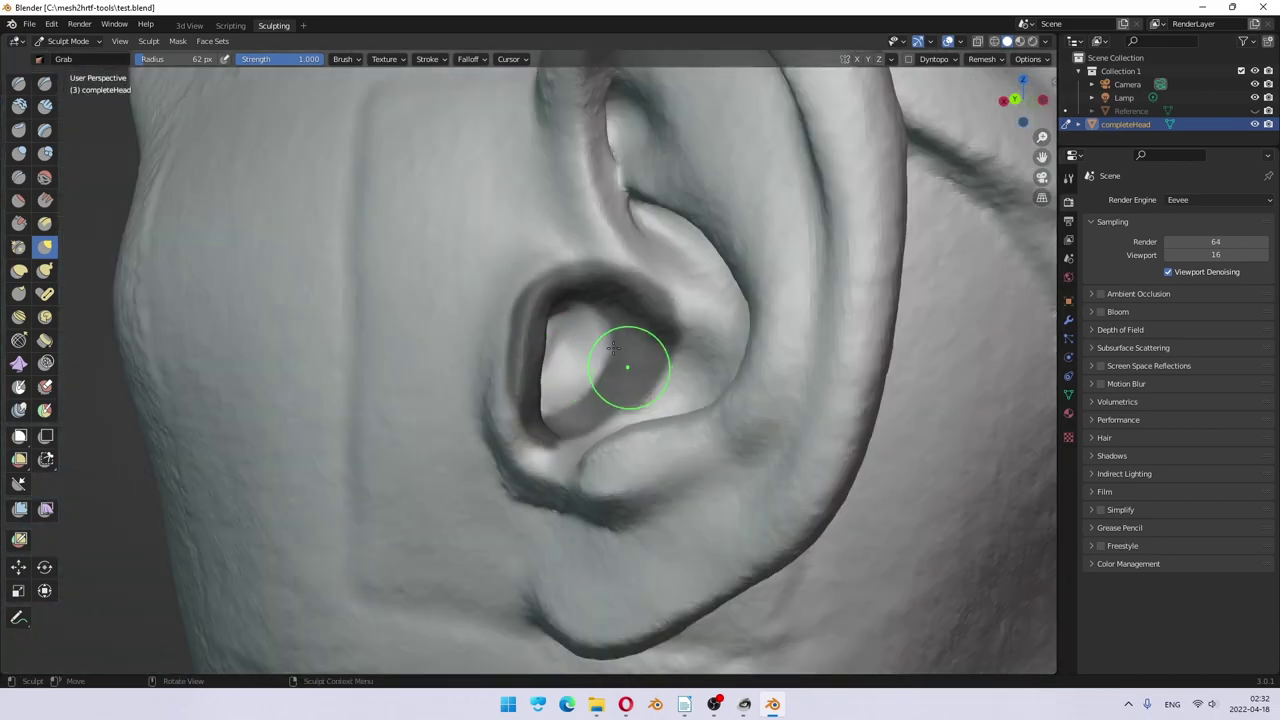
drag(606, 338, 698, 329)
mouse_move(687, 237)
middle_down()
mouse_move(663, 262)
mouse_move(674, 223)
middle_up()
mouse_move(560, 266)
middle_down()
mouse_move(574, 323)
mouse_move(574, 280)
middle_up()
drag(596, 262, 586, 266)
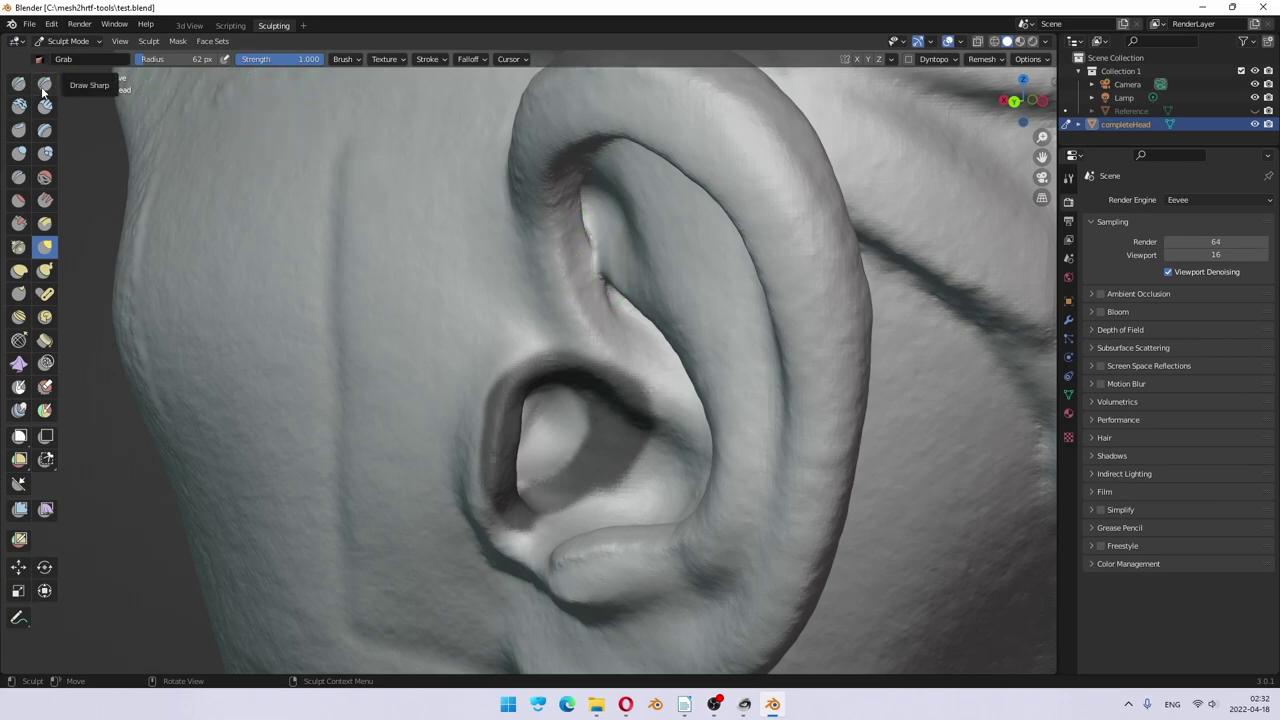
click(18, 178)
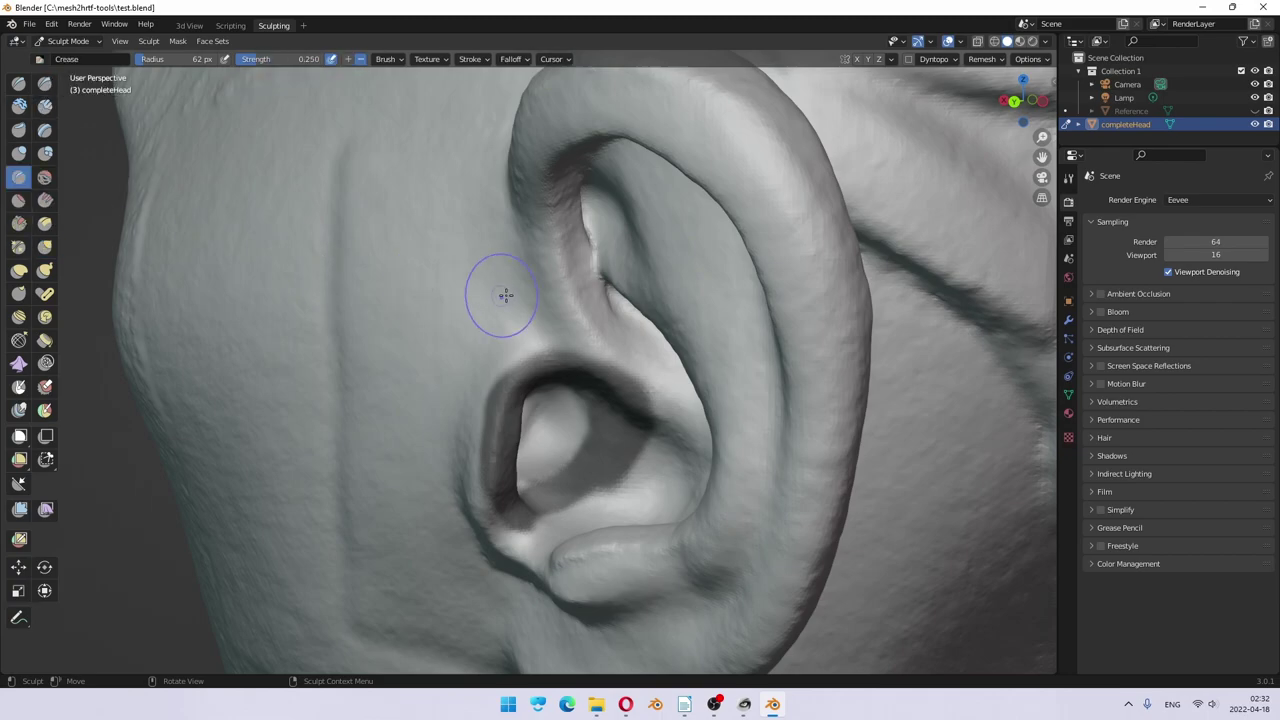
drag(598, 248, 601, 277)
middle_click(591, 252)
mouse_move(665, 320)
middle_down()
mouse_move(699, 306)
mouse_move(691, 254)
middle_up()
Step: Turn to the opposite ear and touch up the matching fold above its canal with the Crease brush
scroll(700, 270, down, 5)
mouse_move(777, 333)
middle_down()
mouse_move(534, 328)
mouse_move(543, 300)
middle_up()
scroll(503, 306, up, 5)
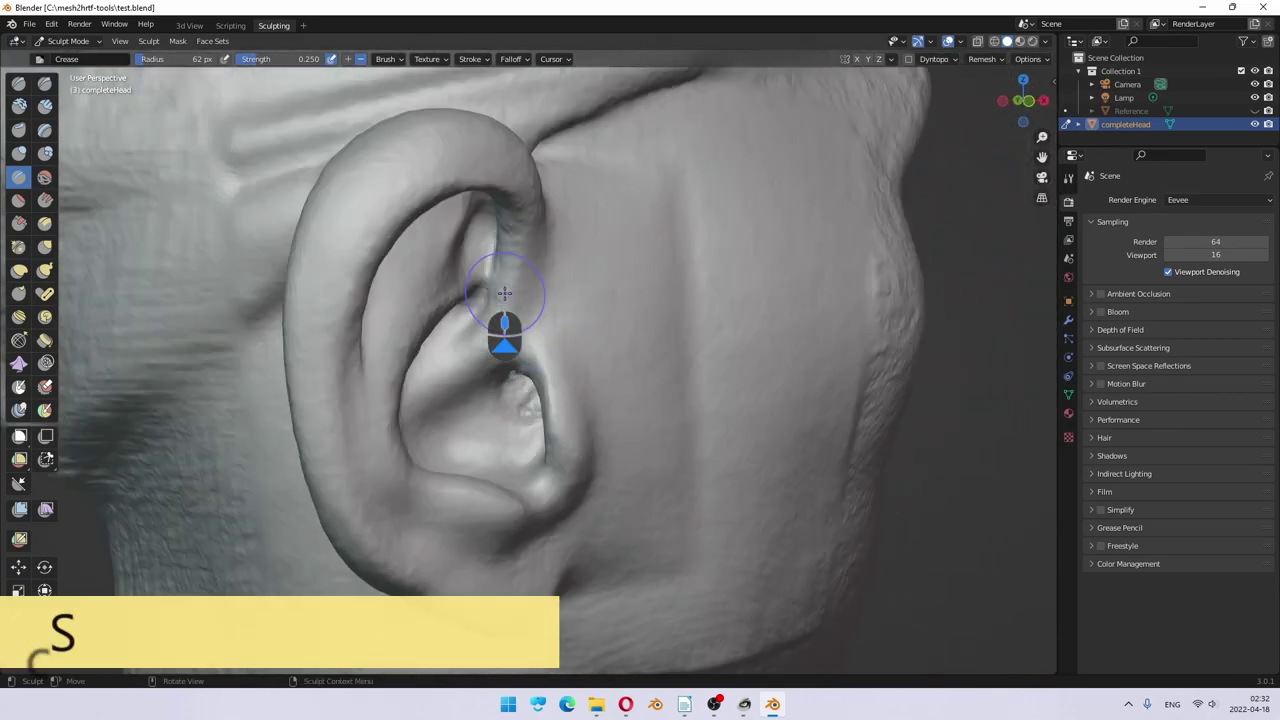
mouse_move(471, 234)
middle_down()
mouse_move(477, 277)
mouse_move(498, 232)
middle_up()
drag(533, 203, 533, 206)
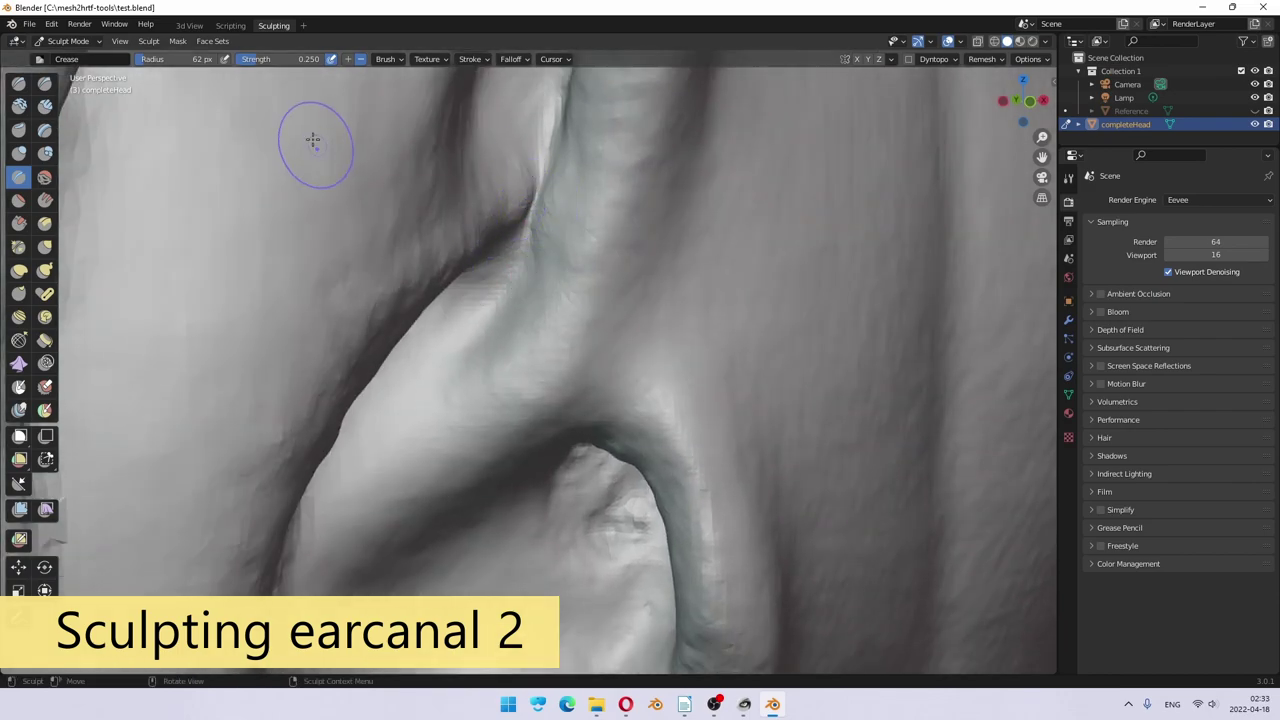
Step: Carve out the narrow fold above the ear canal, beneath the front of the helix, using the inverted Draw brush at 0.500 strength
click(18, 86)
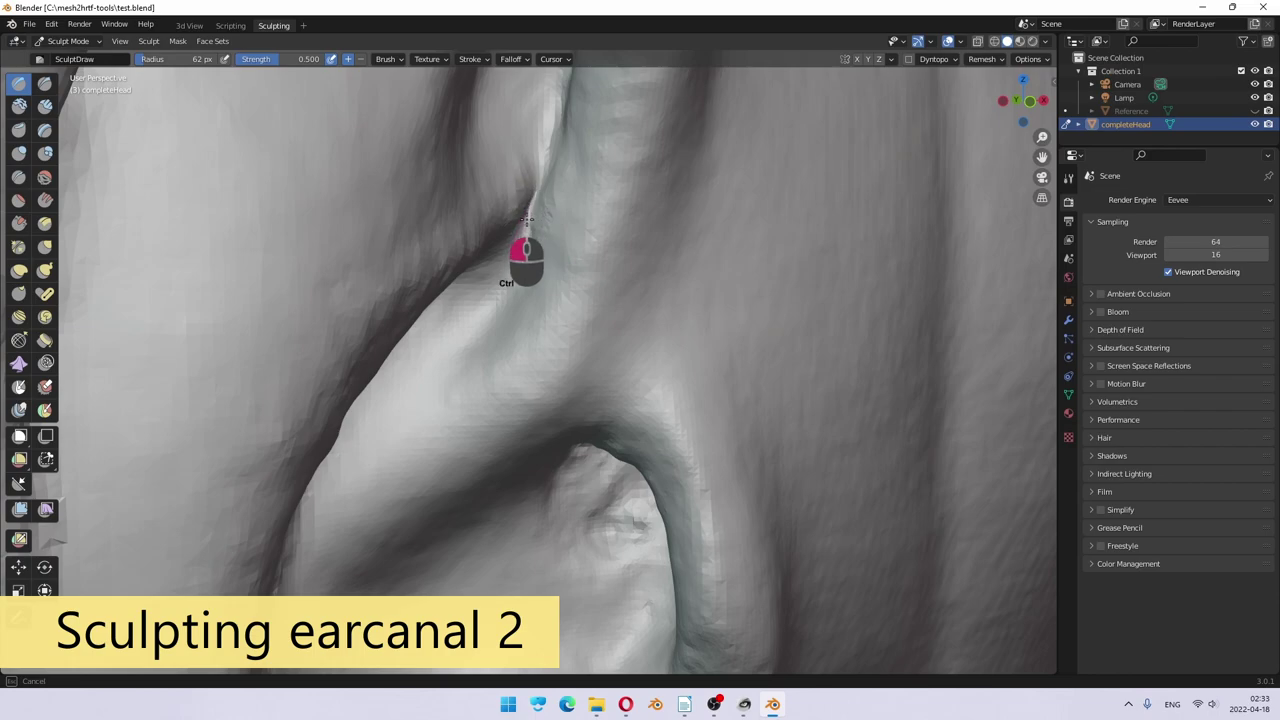
ctrl+drag(527, 220, 541, 166)
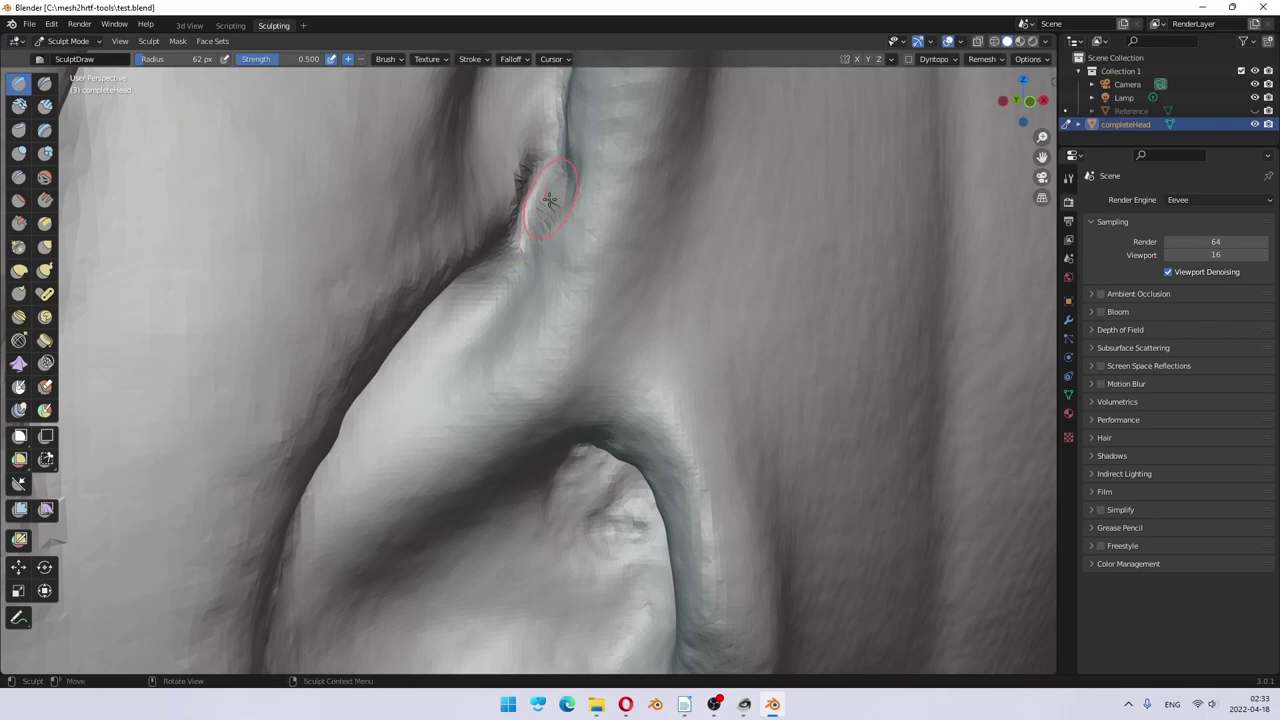
drag(528, 271, 572, 160)
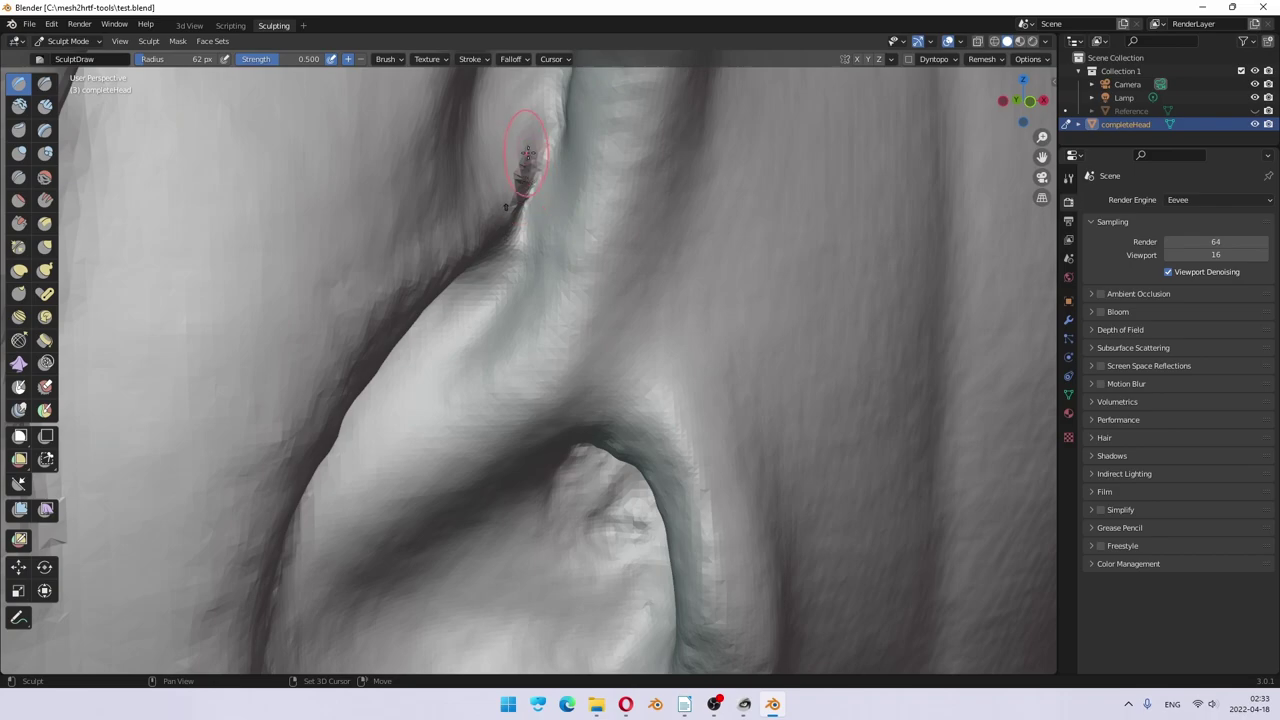
scroll(560, 215, down, 4)
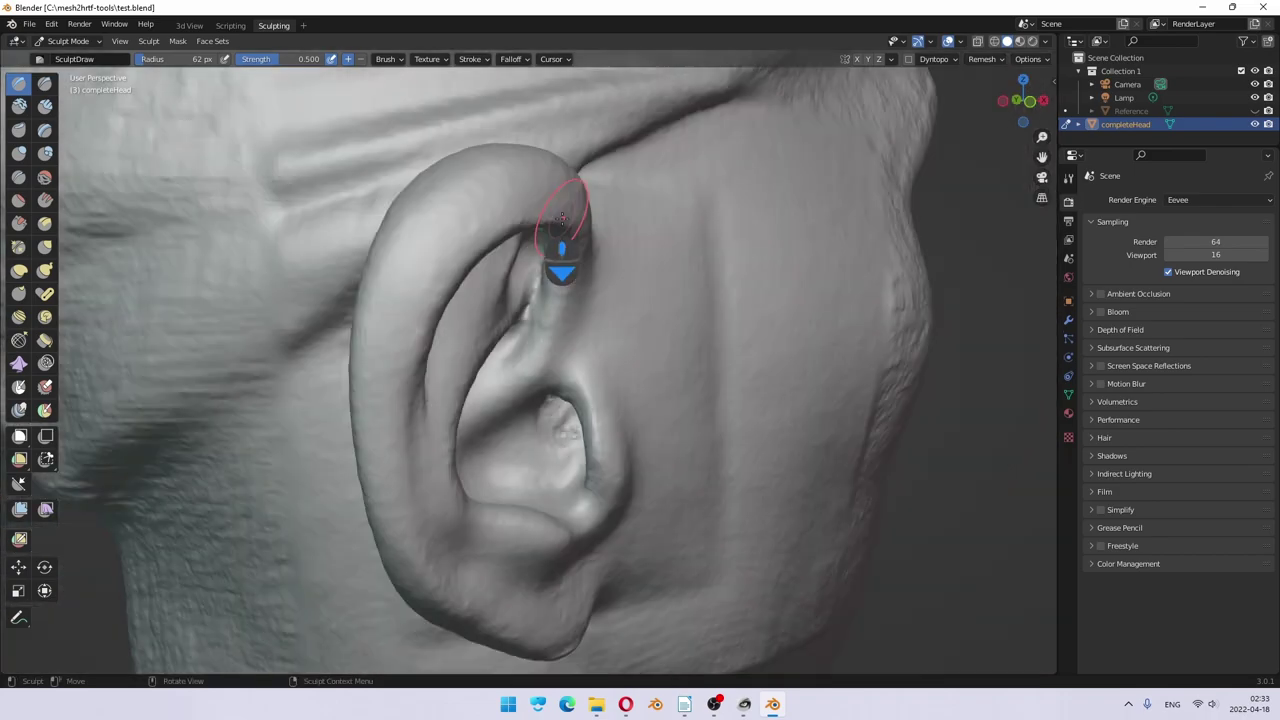
scroll(562, 218, down, 3)
middle_drag(614, 366, 603, 349)
scroll(440, 218, down, 2)
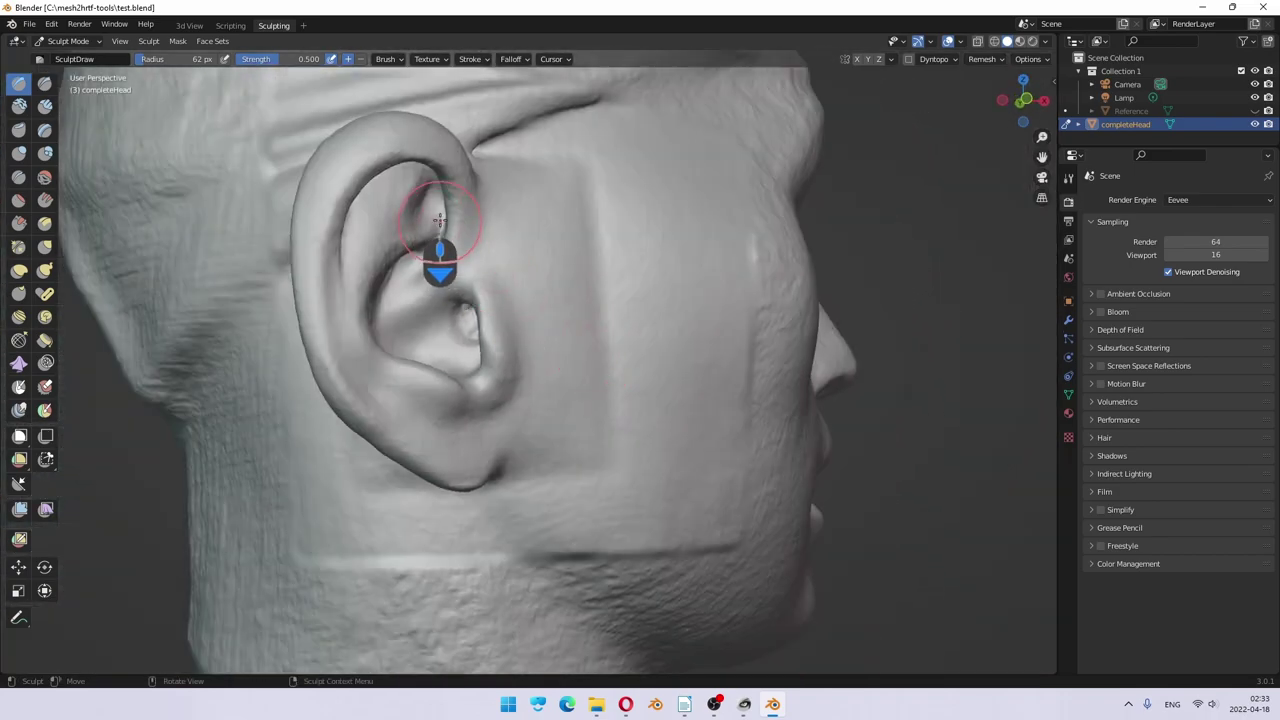
Step: Mask the tragus and the rim around the ear canal opening with the Mask brush at 1.000 strength
scroll(440, 218, down, 2)
middle_drag(534, 371, 625, 343)
scroll(655, 328, up, 3)
middle_drag(823, 371, 693, 261)
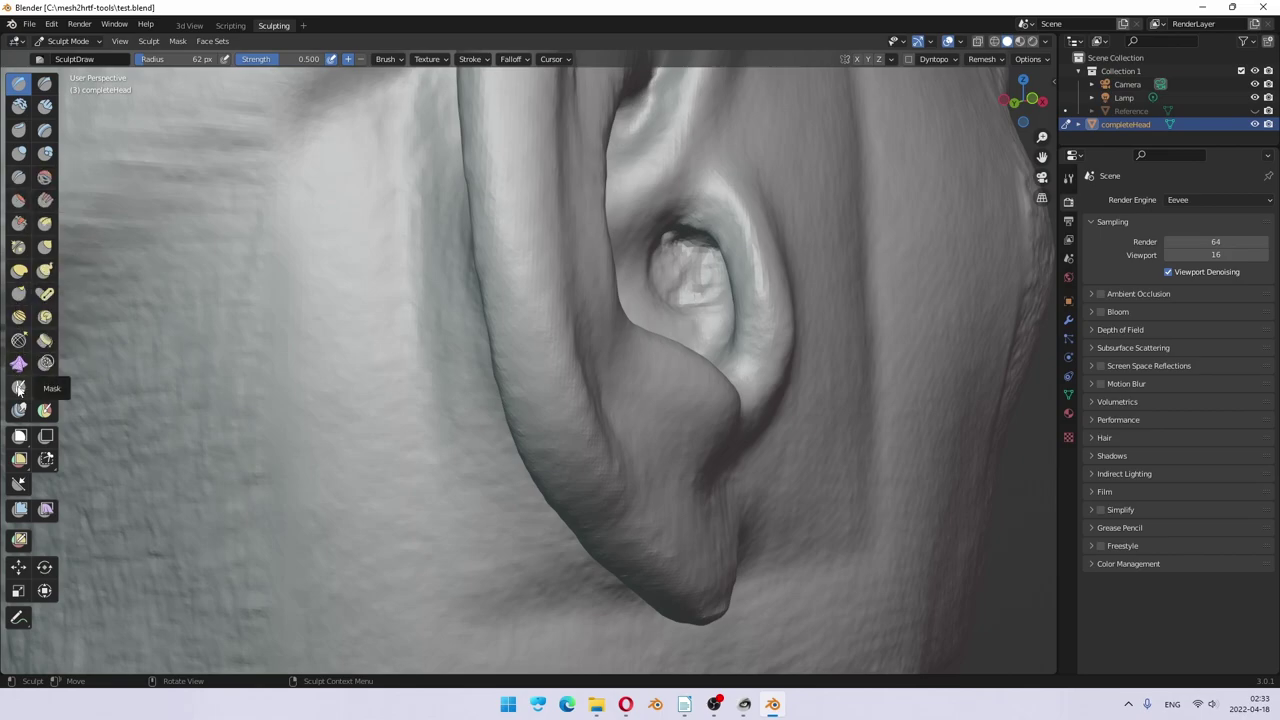
click(19, 386)
mouse_move(641, 225)
mouse_down()
mouse_move(640, 318)
mouse_move(721, 338)
mouse_move(658, 336)
mouse_move(639, 319)
mouse_move(622, 291)
mouse_move(623, 238)
mouse_move(669, 179)
mouse_move(752, 172)
mouse_move(682, 184)
mouse_move(732, 200)
mouse_move(751, 229)
mouse_move(766, 293)
mouse_move(757, 347)
mouse_move(717, 367)
mouse_move(770, 315)
mouse_move(771, 290)
mouse_move(716, 186)
mouse_move(761, 221)
mouse_move(775, 292)
mouse_move(739, 208)
mouse_move(660, 188)
mouse_up()
scroll(733, 243, up, 3)
scroll(733, 243, up, 2)
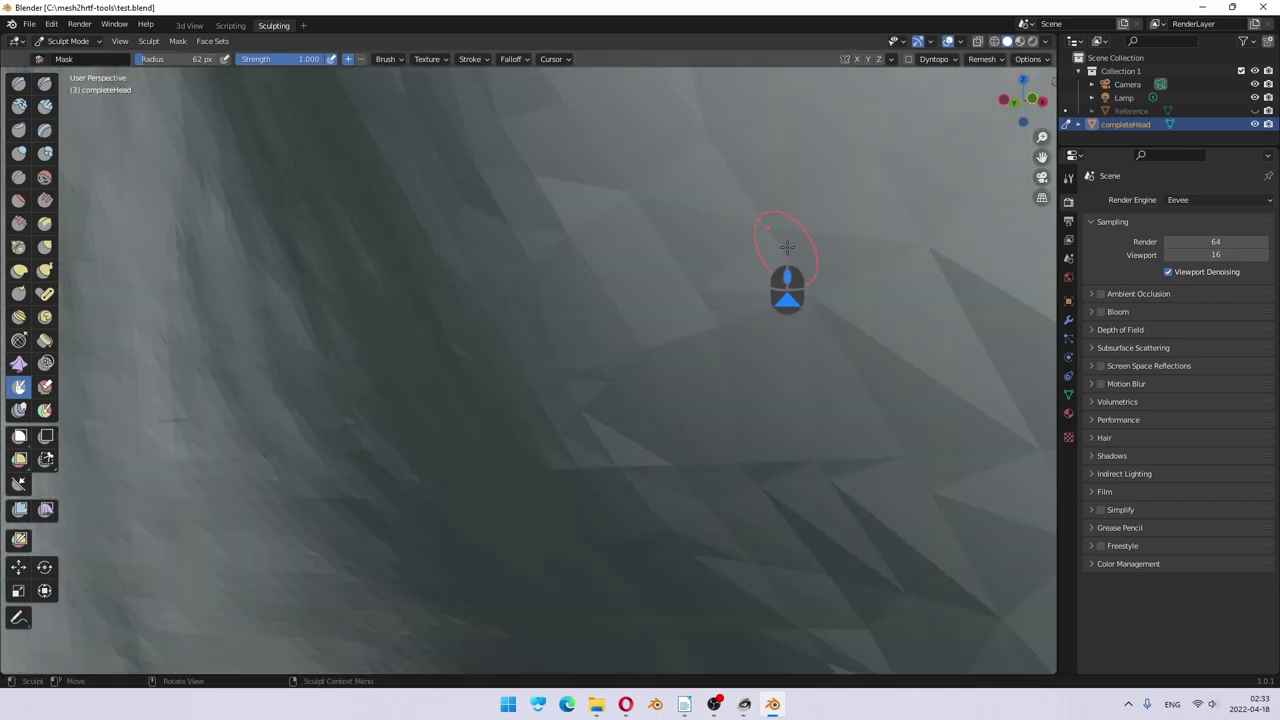
scroll(789, 275, down, 4)
scroll(771, 334, up, 4)
scroll(426, 425, up, 2)
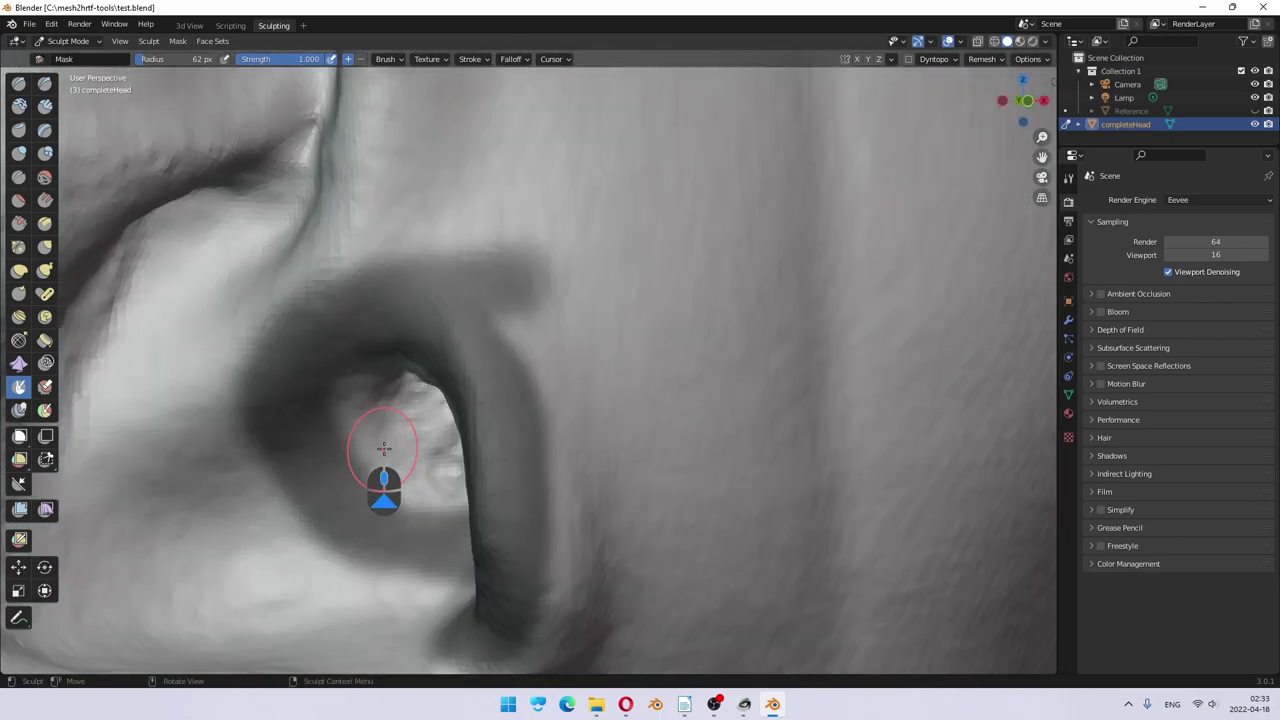
Step: Extend the mask along the inner edge of the opening, behind the tragus and around the lower canal rim
mouse_move(346, 366)
mouse_down()
mouse_move(348, 471)
mouse_move(348, 368)
mouse_move(342, 411)
mouse_move(361, 467)
mouse_move(413, 512)
mouse_up()
middle_drag(586, 466, 600, 495)
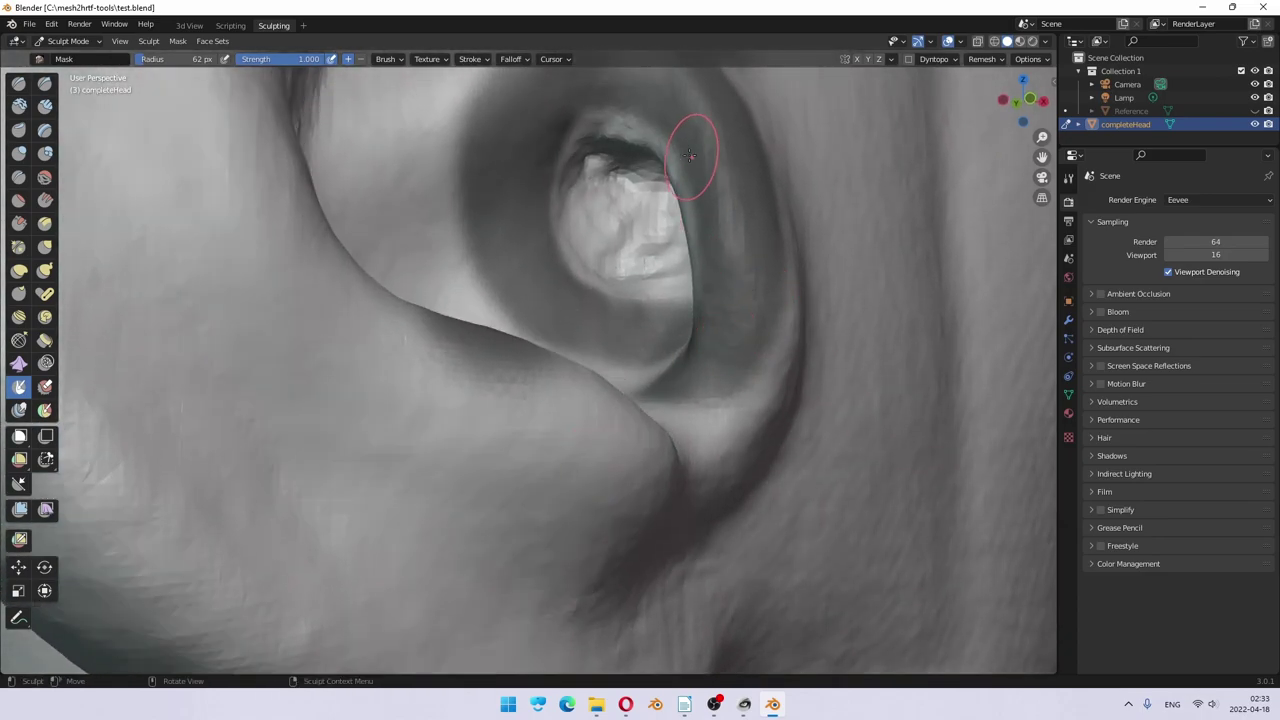
mouse_move(688, 152)
mouse_down()
mouse_move(624, 109)
mouse_move(590, 105)
mouse_move(706, 141)
mouse_move(638, 106)
mouse_move(551, 118)
mouse_move(626, 121)
mouse_move(551, 131)
mouse_move(695, 159)
mouse_move(708, 191)
mouse_move(780, 258)
mouse_up()
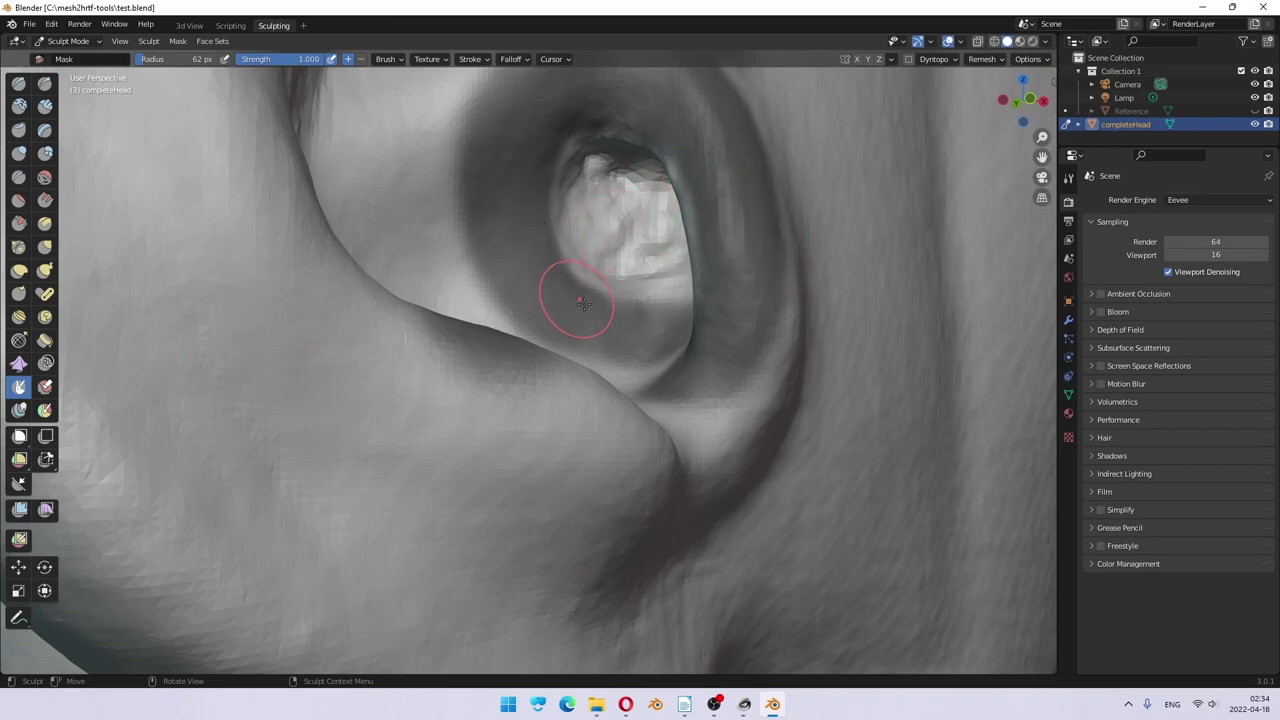
mouse_move(586, 305)
mouse_down()
mouse_move(634, 349)
mouse_move(696, 326)
mouse_up()
mouse_move(829, 314)
middle_down()
mouse_move(847, 316)
mouse_move(864, 362)
middle_up()
mouse_move(915, 370)
mouse_down()
mouse_move(947, 296)
mouse_move(936, 350)
mouse_move(933, 281)
mouse_move(912, 233)
mouse_move(910, 390)
mouse_move(986, 371)
mouse_up()
mouse_move(986, 371)
middle_down()
mouse_move(971, 400)
mouse_move(430, 153)
middle_up()
Step: Start building up a filling inside the unmasked ear canal opening with the Draw brush at 0.500 strength
click(18, 84)
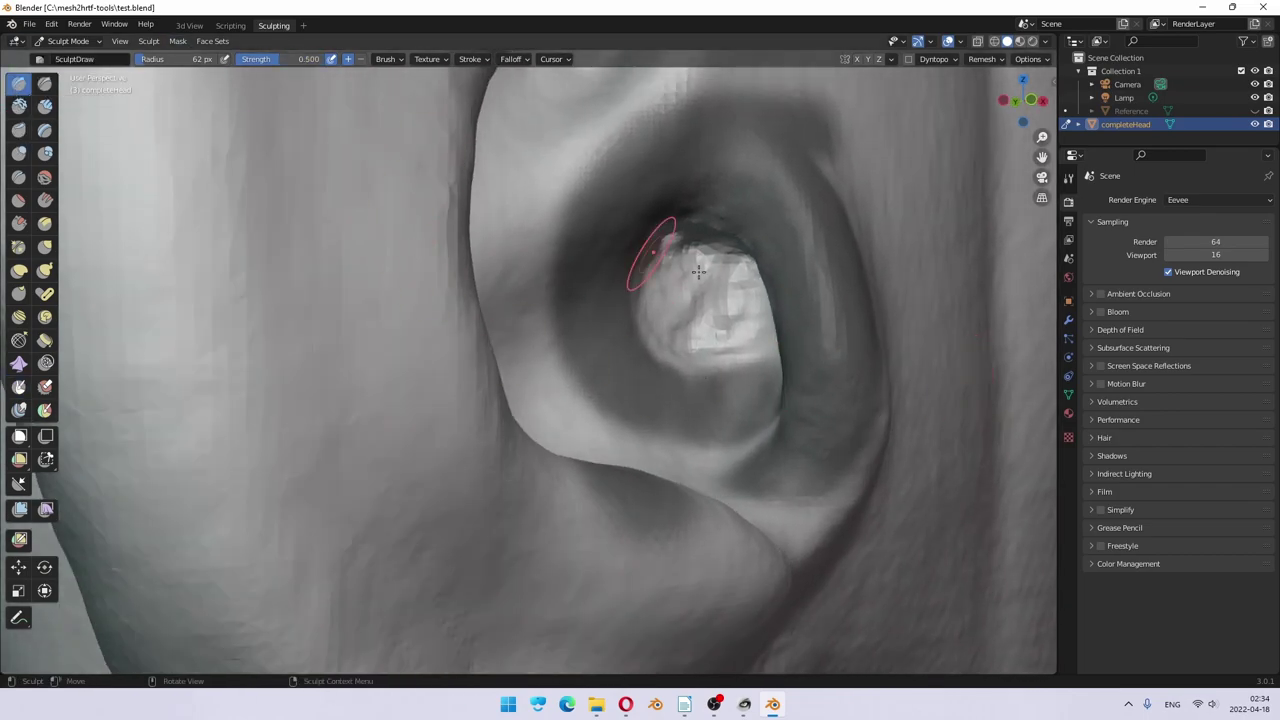
mouse_move(685, 293)
mouse_down()
mouse_move(686, 343)
mouse_move(731, 306)
mouse_up()
mouse_move(731, 306)
middle_down()
mouse_move(783, 343)
mouse_move(776, 321)
middle_up()
mouse_move(891, 313)
mouse_down()
mouse_move(886, 258)
mouse_move(866, 226)
mouse_move(891, 290)
mouse_move(880, 310)
mouse_up()
scroll(880, 310, up, 6)
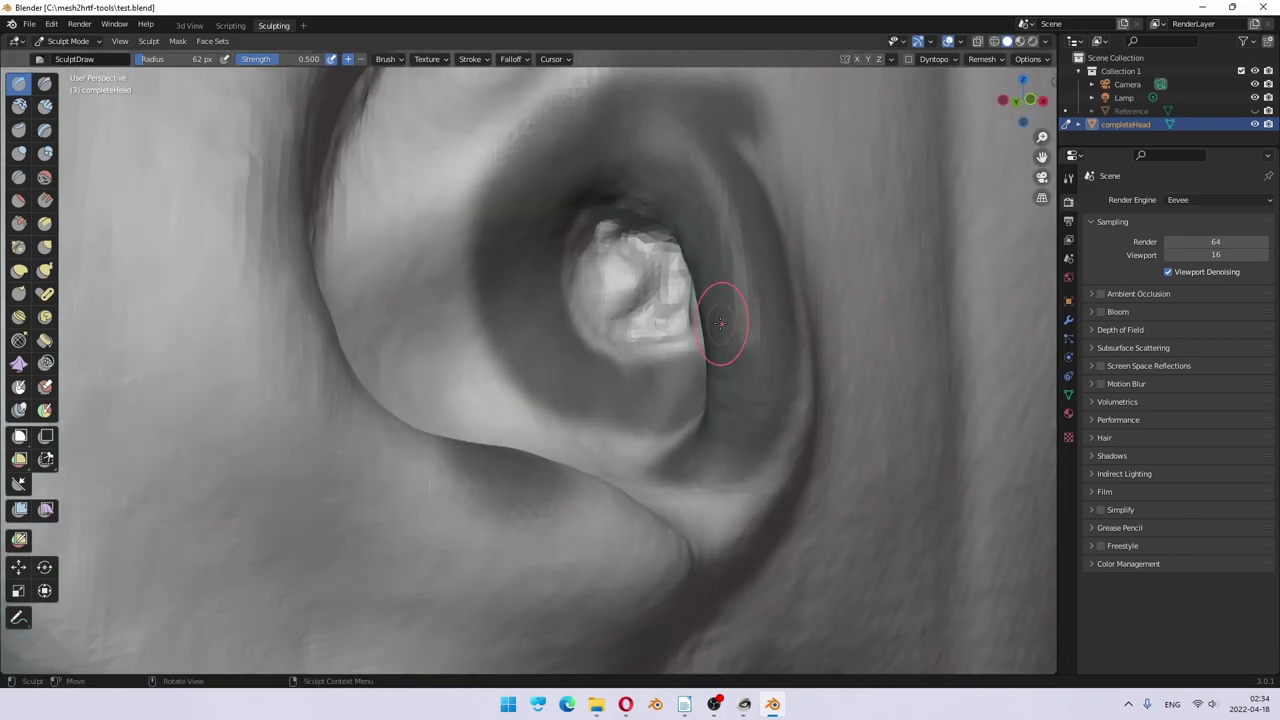
Step: Raise the canal filling further, working around its edges and behind the masked tragus to block the opening
middle_drag(720, 323, 760, 318)
mouse_move(760, 318)
mouse_down()
mouse_move(772, 281)
mouse_move(783, 325)
mouse_move(790, 269)
mouse_move(781, 298)
mouse_move(767, 296)
mouse_move(747, 251)
mouse_move(765, 336)
mouse_move(778, 333)
mouse_move(759, 340)
mouse_move(784, 341)
mouse_move(751, 352)
mouse_move(796, 341)
mouse_move(755, 336)
mouse_move(778, 348)
mouse_move(780, 262)
mouse_move(802, 296)
mouse_move(790, 314)
mouse_move(761, 297)
mouse_move(742, 324)
mouse_move(738, 272)
mouse_move(800, 253)
mouse_move(769, 262)
mouse_move(800, 278)
mouse_move(735, 270)
mouse_move(728, 252)
mouse_move(769, 284)
mouse_up()
mouse_move(789, 359)
mouse_down()
mouse_move(716, 344)
mouse_move(718, 333)
mouse_move(806, 337)
mouse_up()
middle_drag(888, 334, 927, 355)
drag(927, 355, 925, 322)
middle_drag(973, 360, 966, 366)
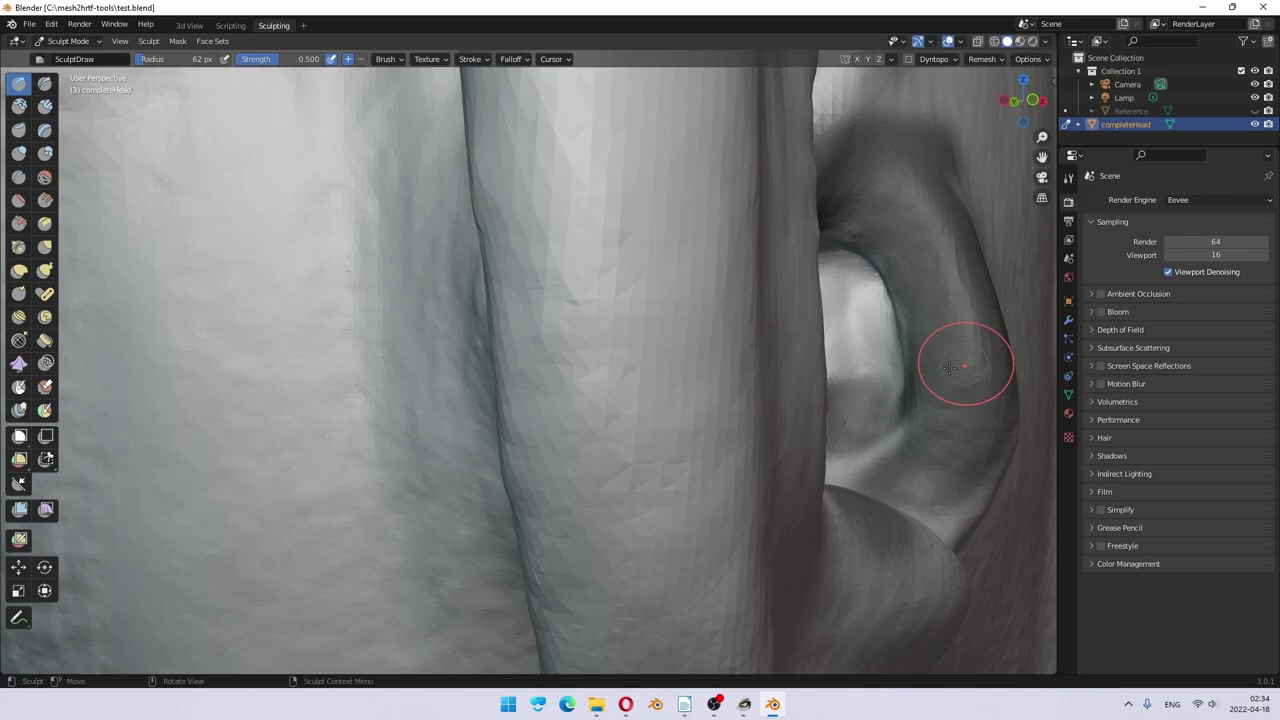
mouse_move(903, 337)
mouse_down()
mouse_move(884, 292)
mouse_move(857, 258)
mouse_move(880, 320)
mouse_up()
middle_drag(971, 349, 964, 352)
Step: Smooth the surface of the new canal filling and blend out its bumps
mouse_move(665, 265)
shift+mouse_down()
mouse_move(654, 300)
mouse_move(623, 300)
shift+mouse_up()
mouse_move(623, 300)
middle_down()
mouse_move(671, 314)
mouse_move(676, 288)
middle_up()
mouse_move(576, 166)
shift+mouse_down()
mouse_move(549, 187)
mouse_move(577, 161)
mouse_move(540, 187)
mouse_move(570, 239)
mouse_move(645, 235)
shift+mouse_up()
scroll(703, 289, down, 6)
middle_drag(686, 337, 676, 394)
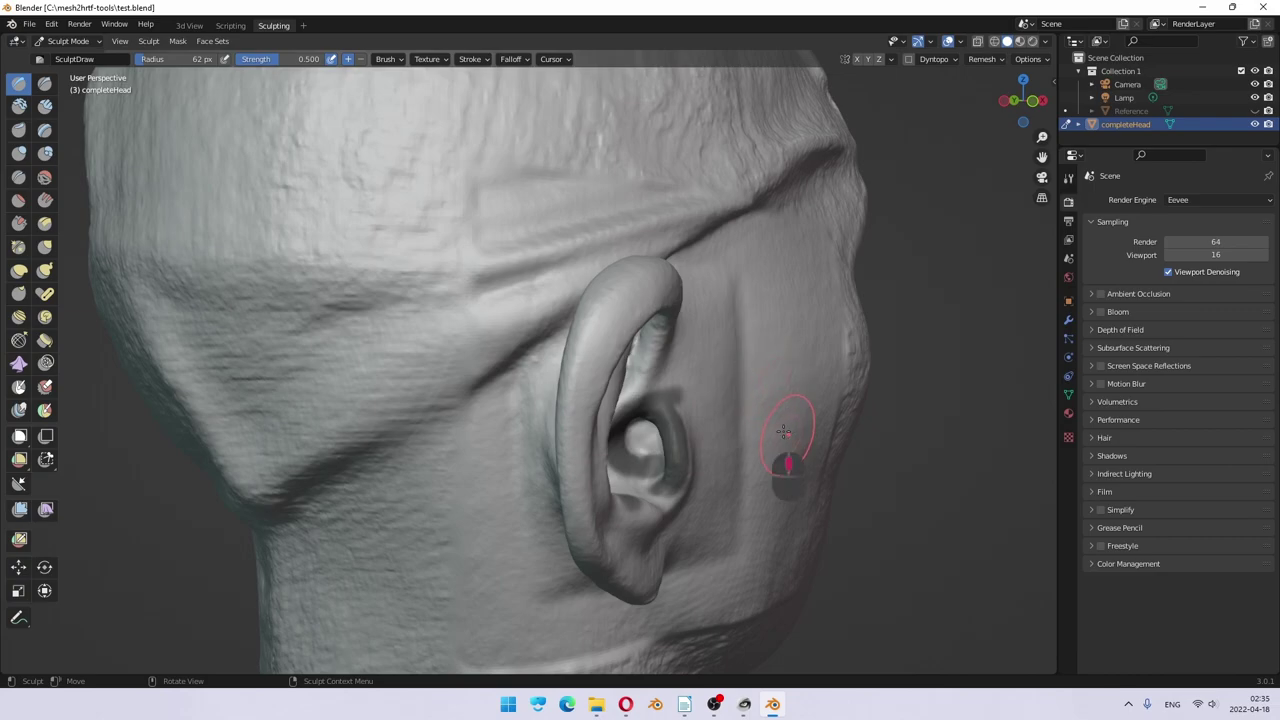
middle_drag(780, 430, 494, 423)
scroll(546, 429, down, 3)
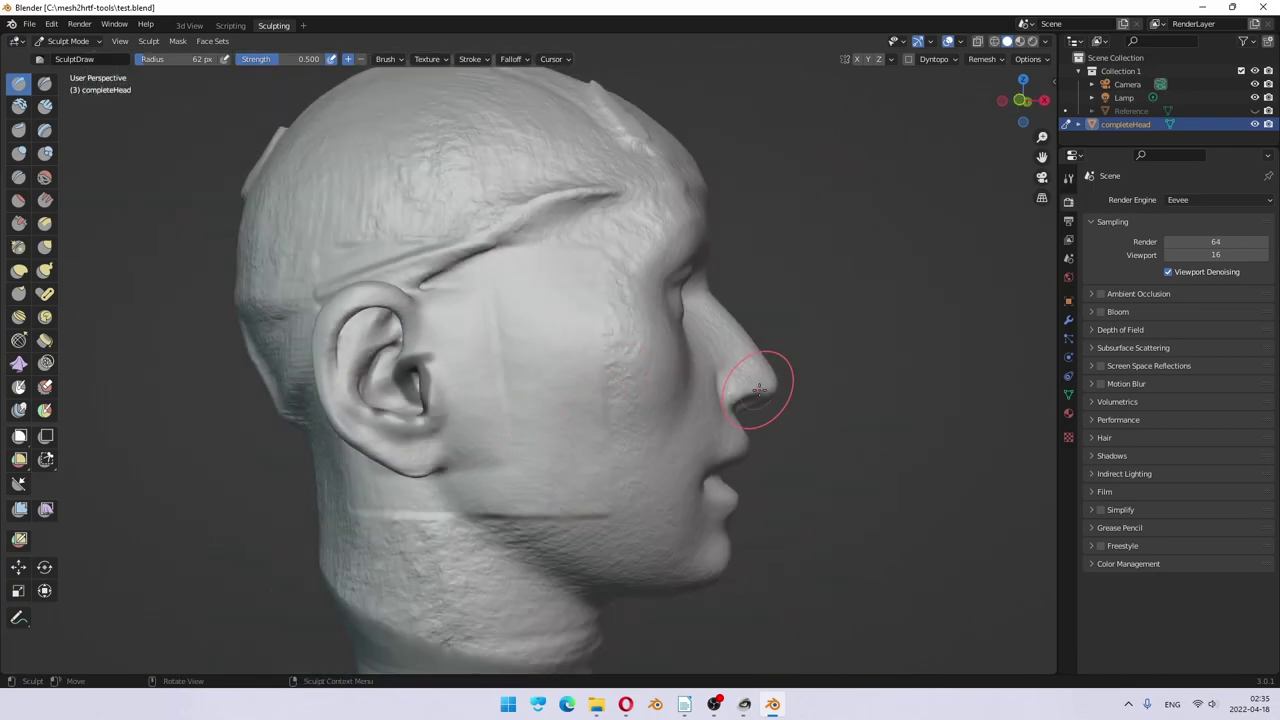
Step: Review the "Check the ear-canal" guidance and example photos on the Mesh2HRTF wiki in the browser, and return to Blender
key(alt+Tab)
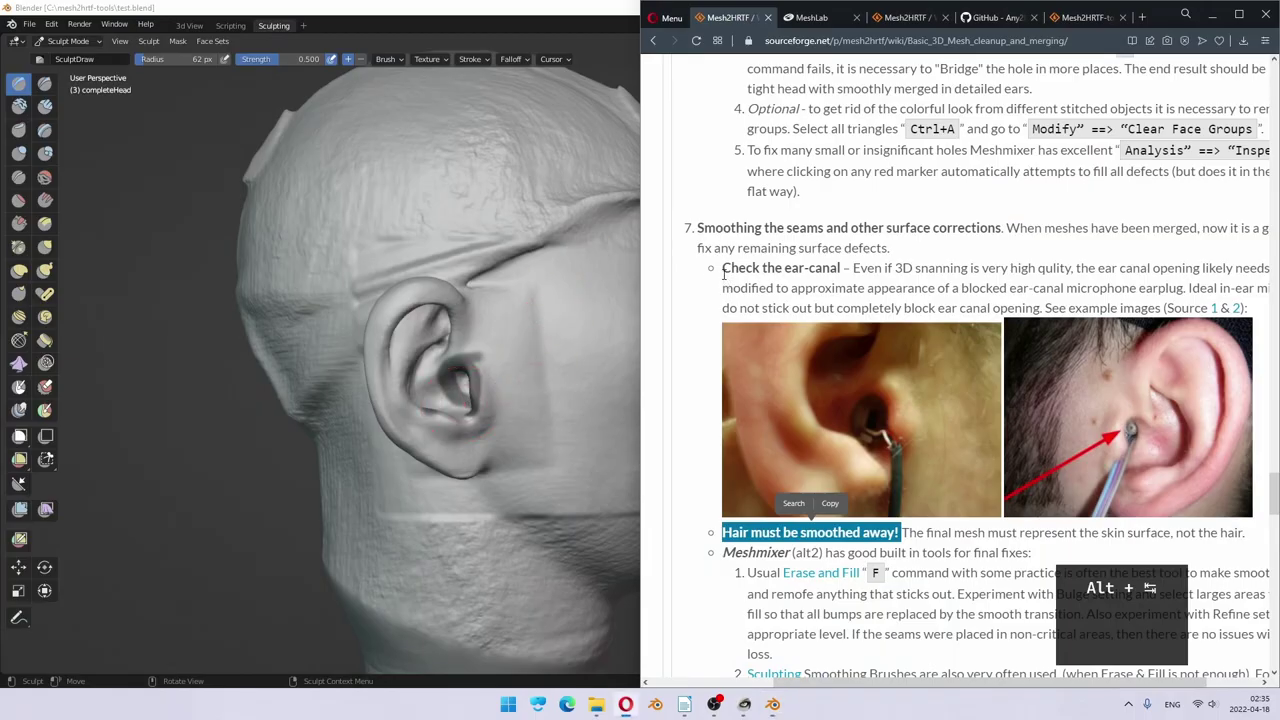
drag(723, 268, 841, 268)
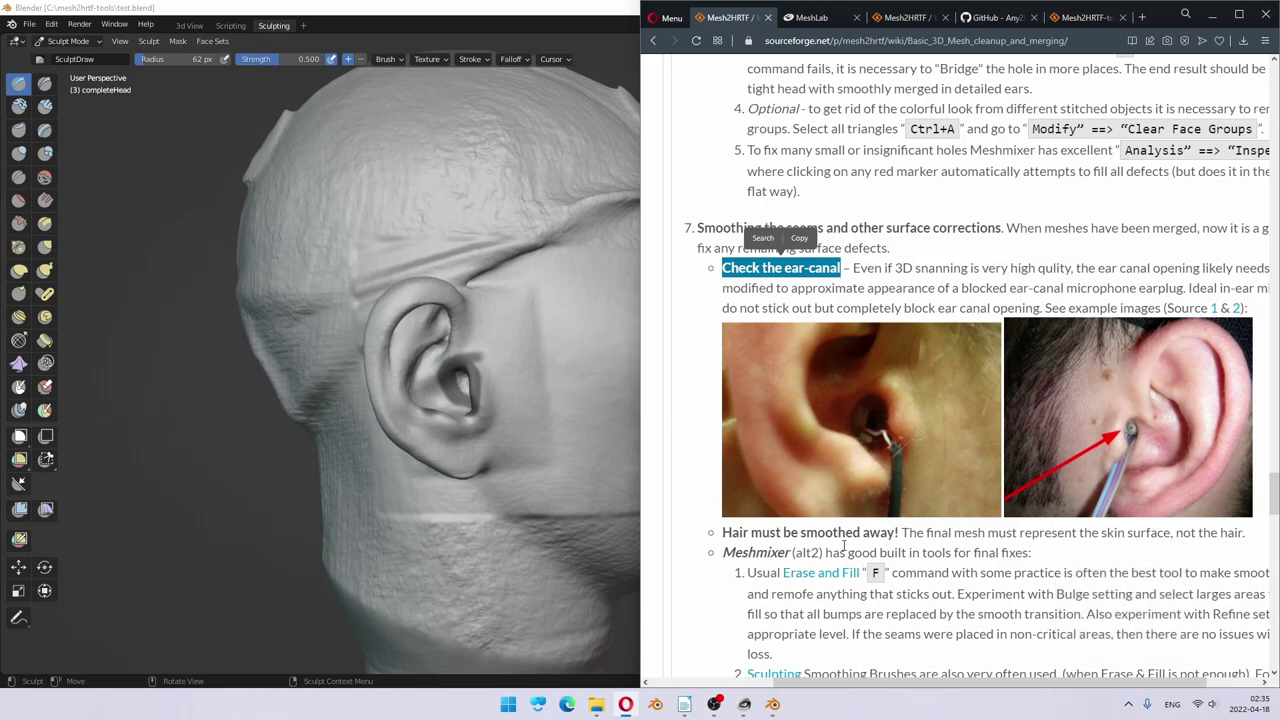
click(573, 15)
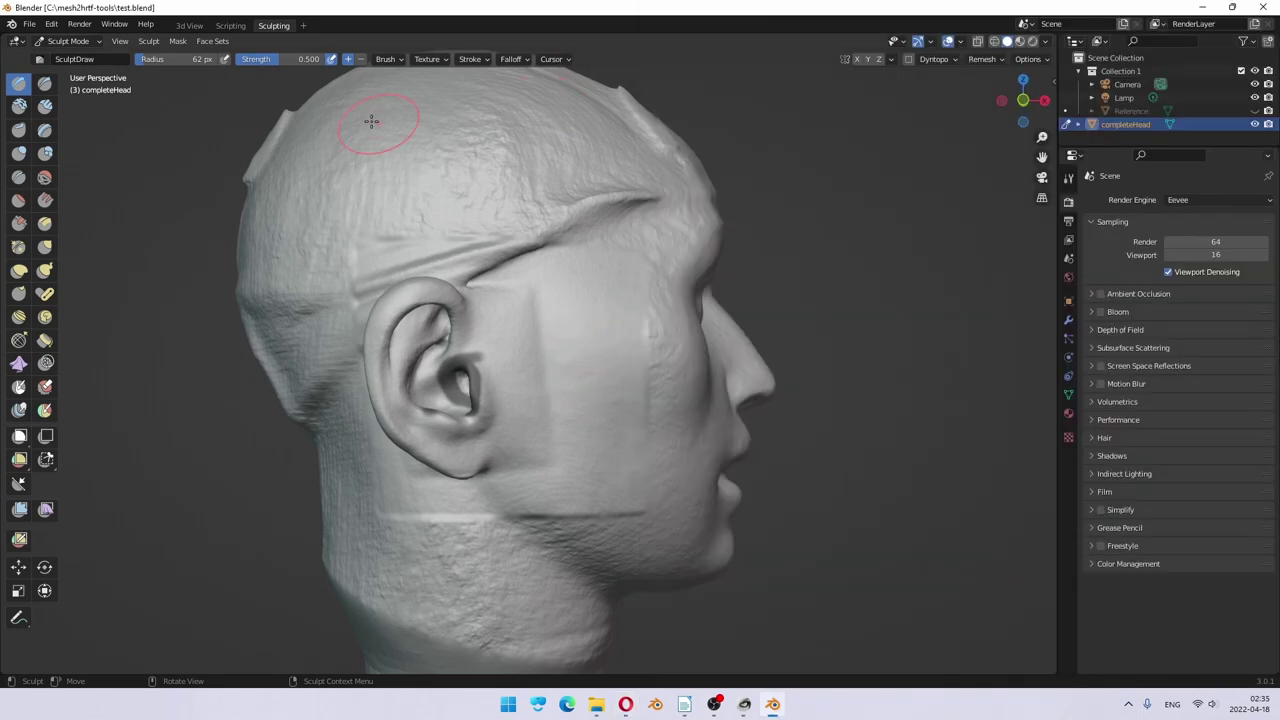
Step: Clear the sculpting mask from the whole head
click(170, 45)
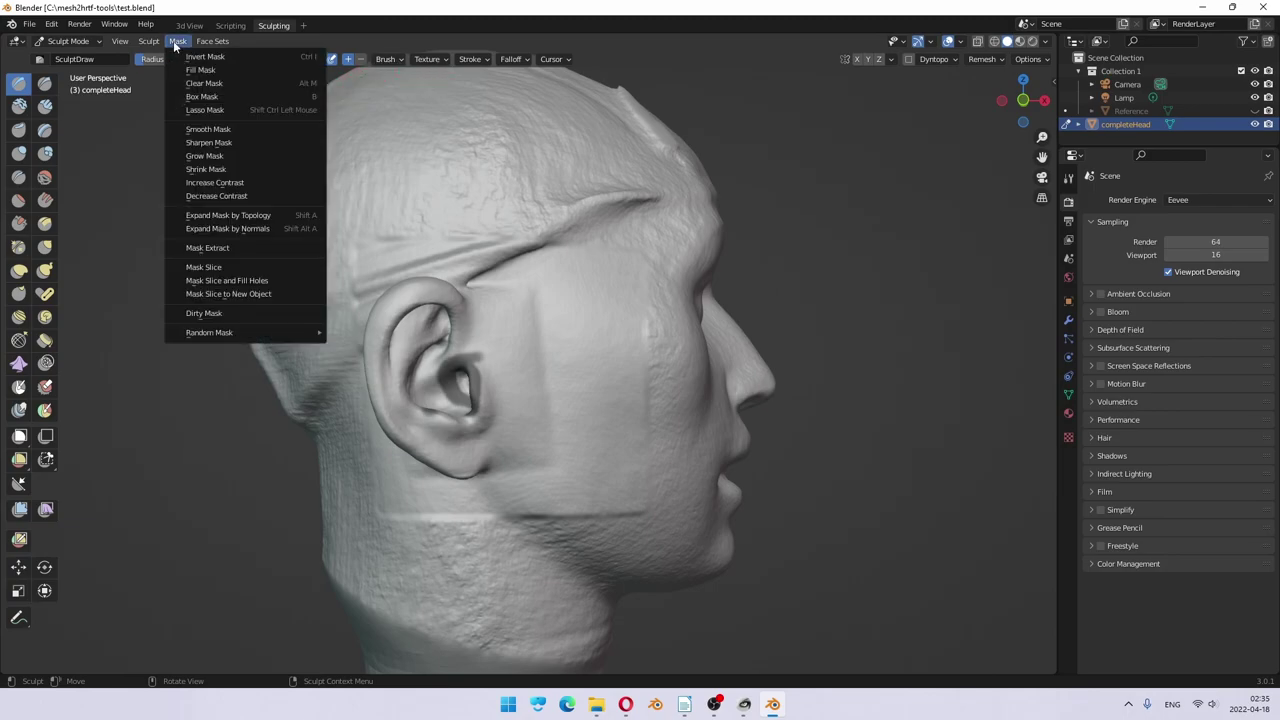
click(223, 86)
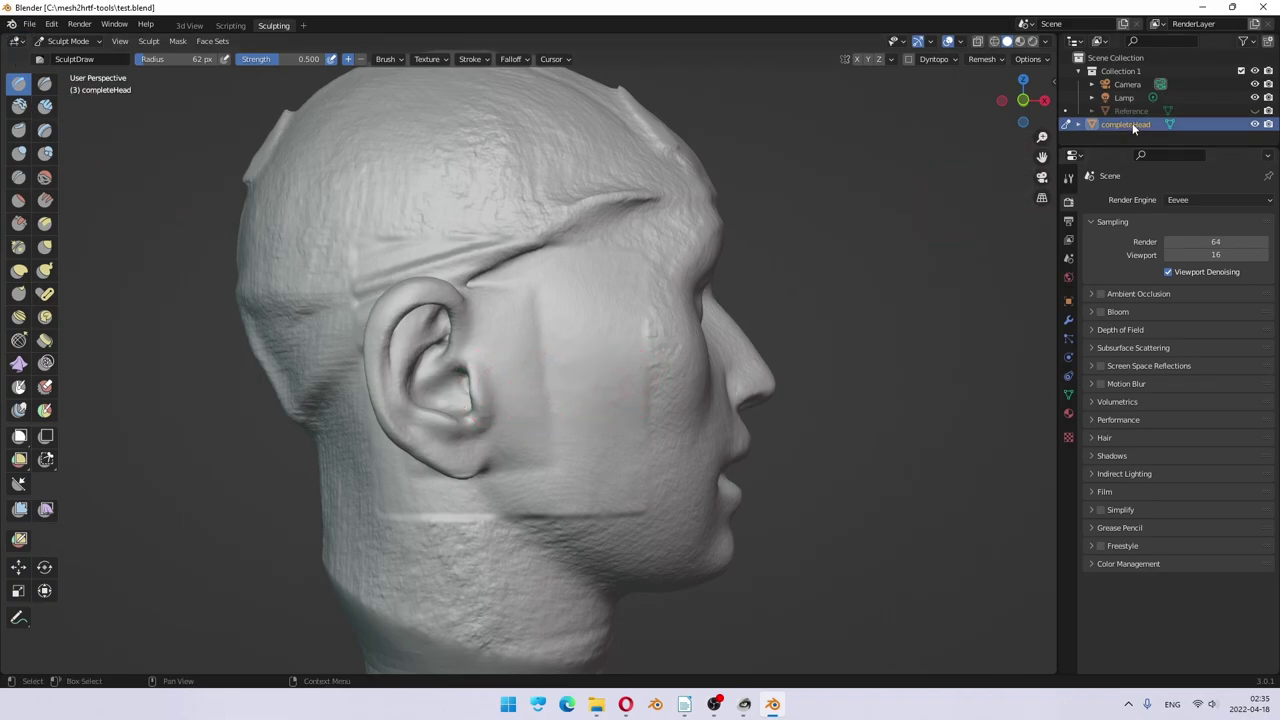
Step: Duplicate completeHead in place in the 3d View workspace and hide the original
click(189, 26)
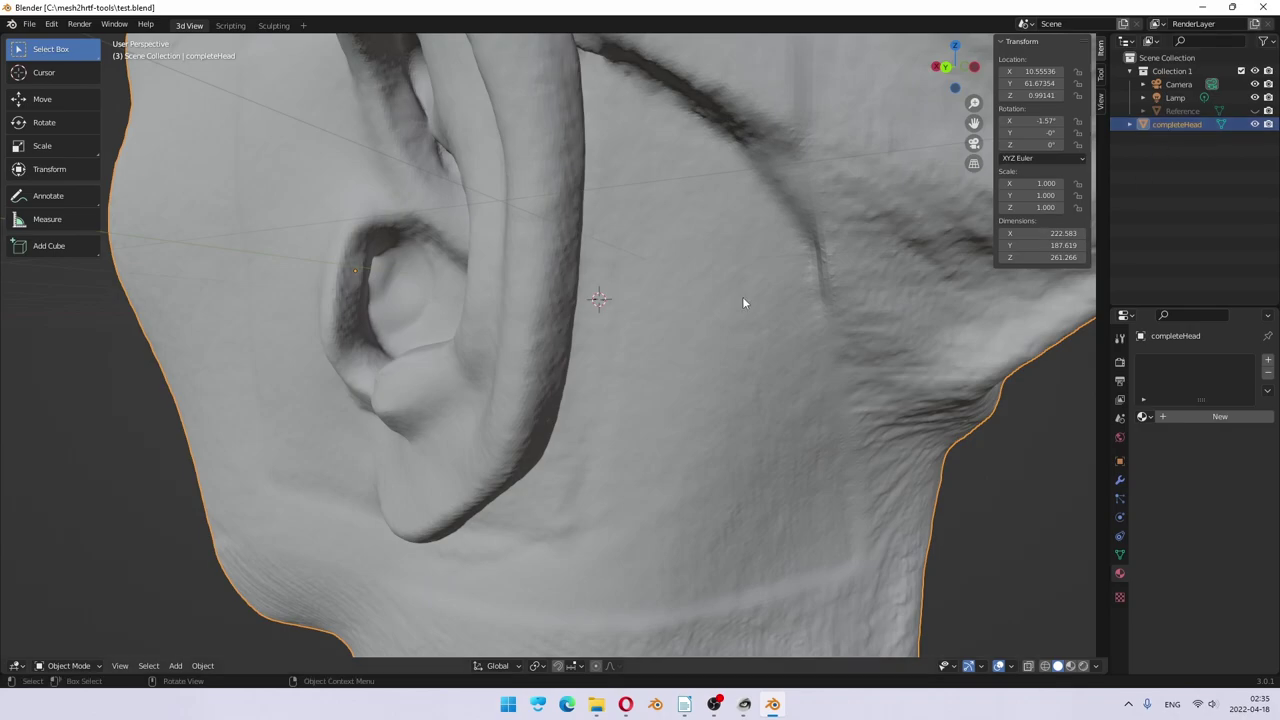
scroll(664, 308, down, 8)
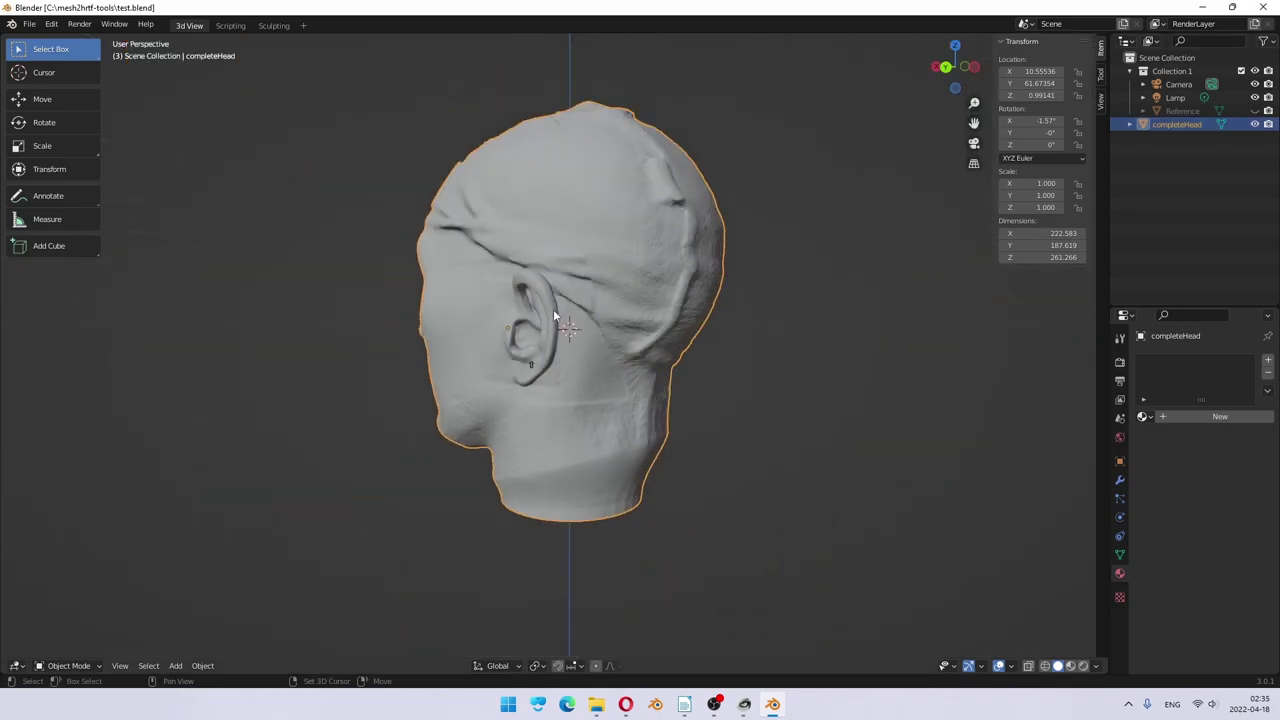
key(shift+d)
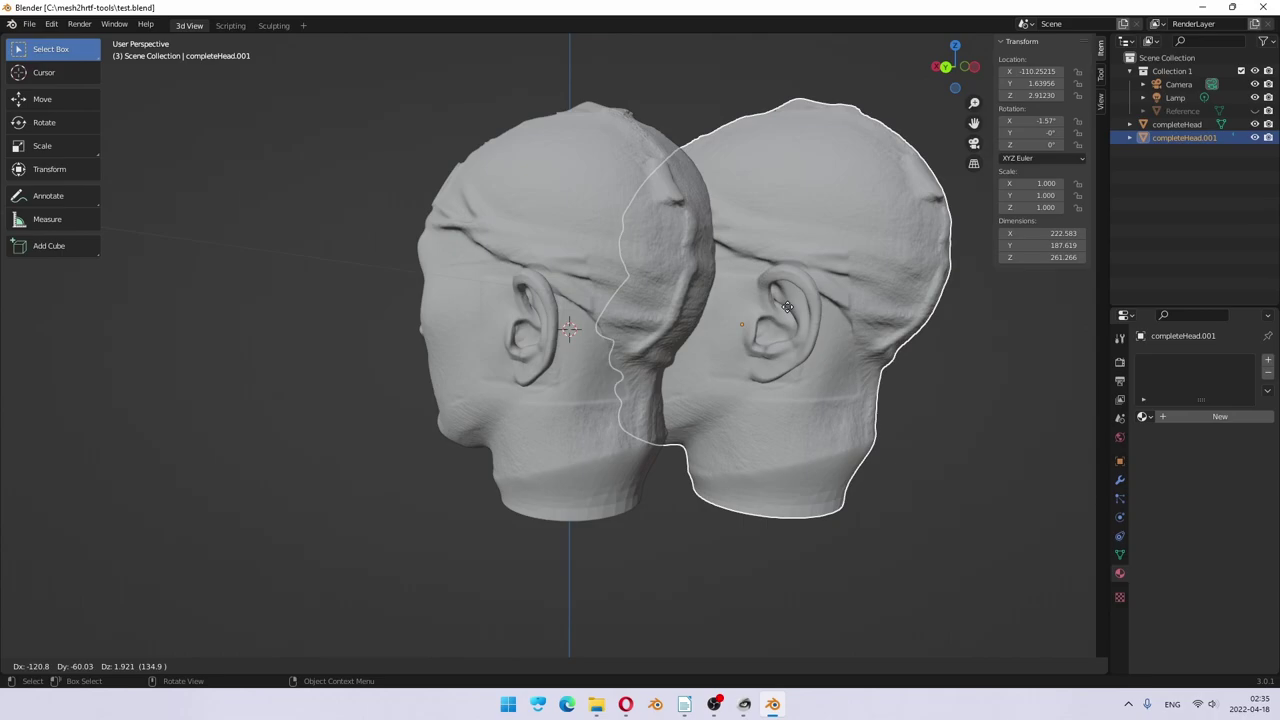
right_click(787, 306)
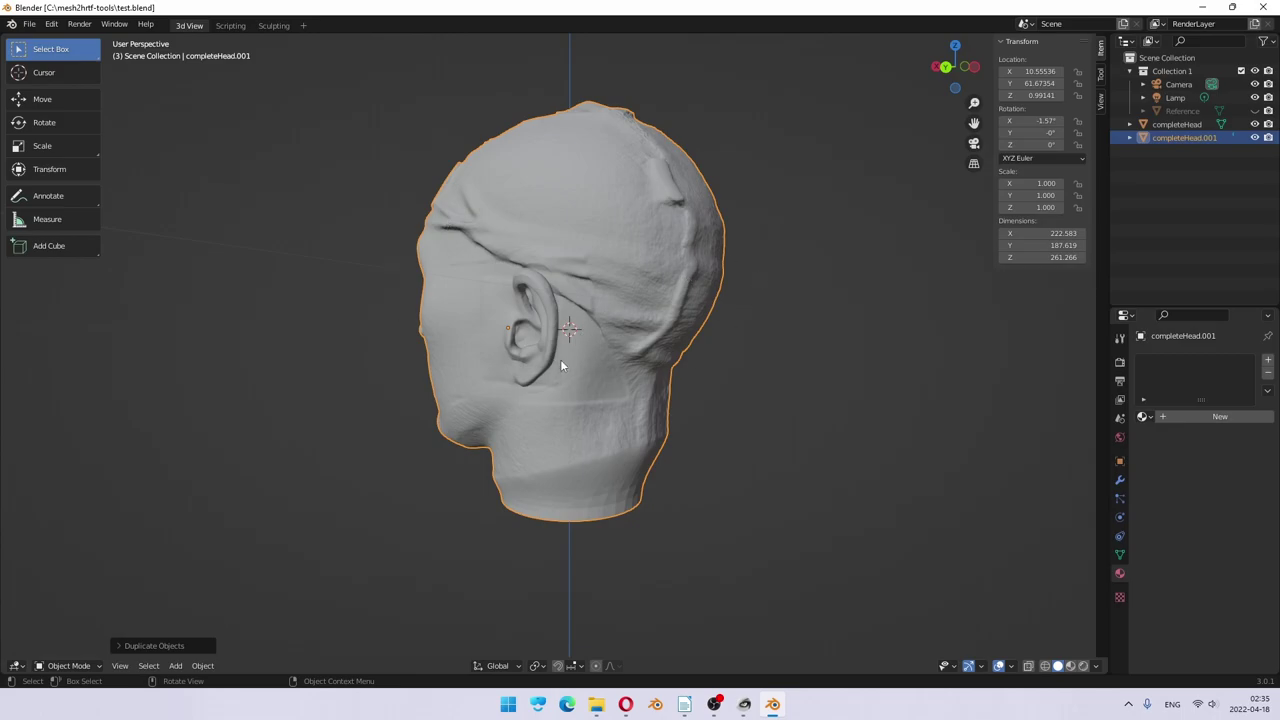
click(1255, 125)
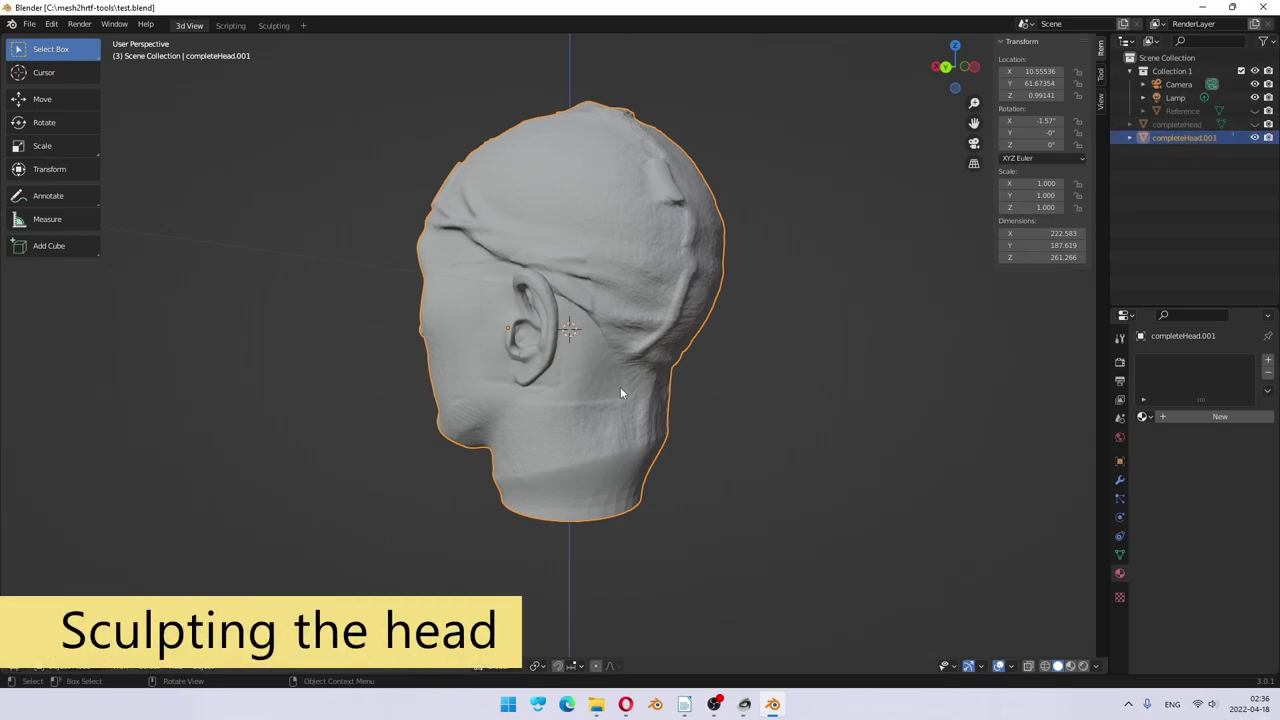
Step: Examine the duplicate head from the front, side and back for cap ridges, patch seams and rough areas
middle_drag(548, 338, 618, 356)
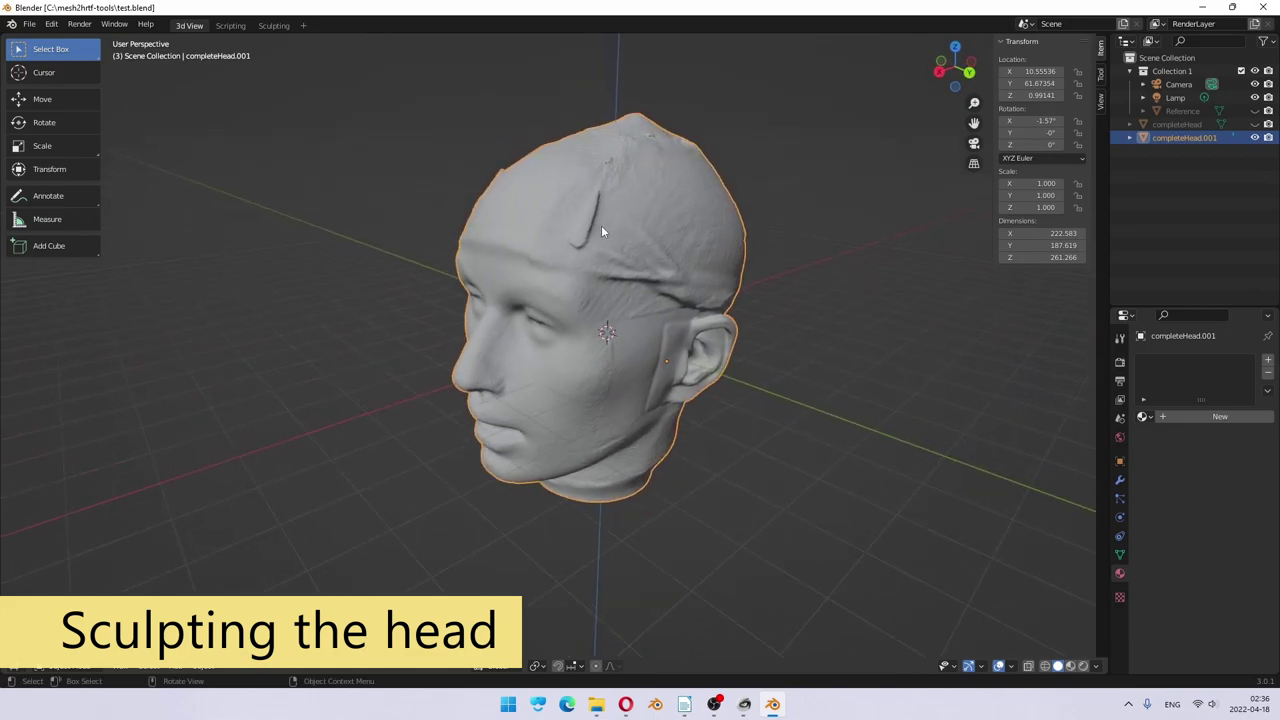
scroll(608, 244, up, 3)
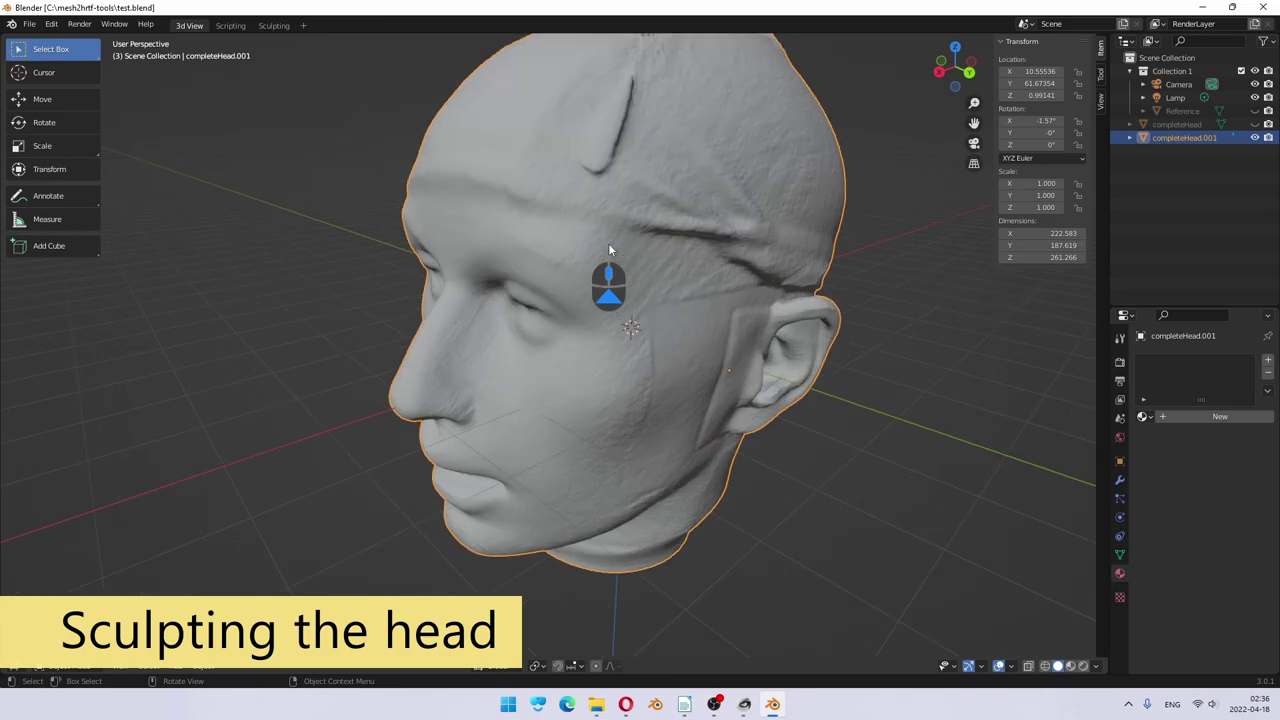
middle_drag(608, 243, 657, 262)
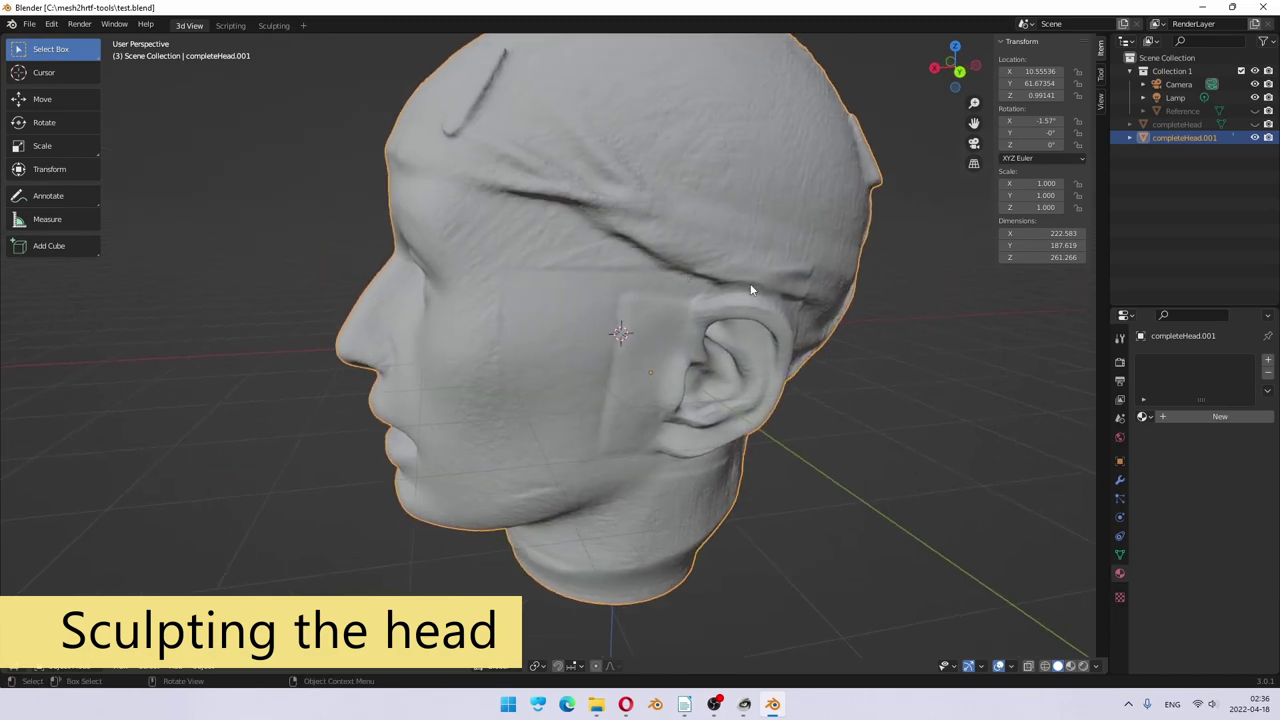
middle_drag(840, 313, 686, 338)
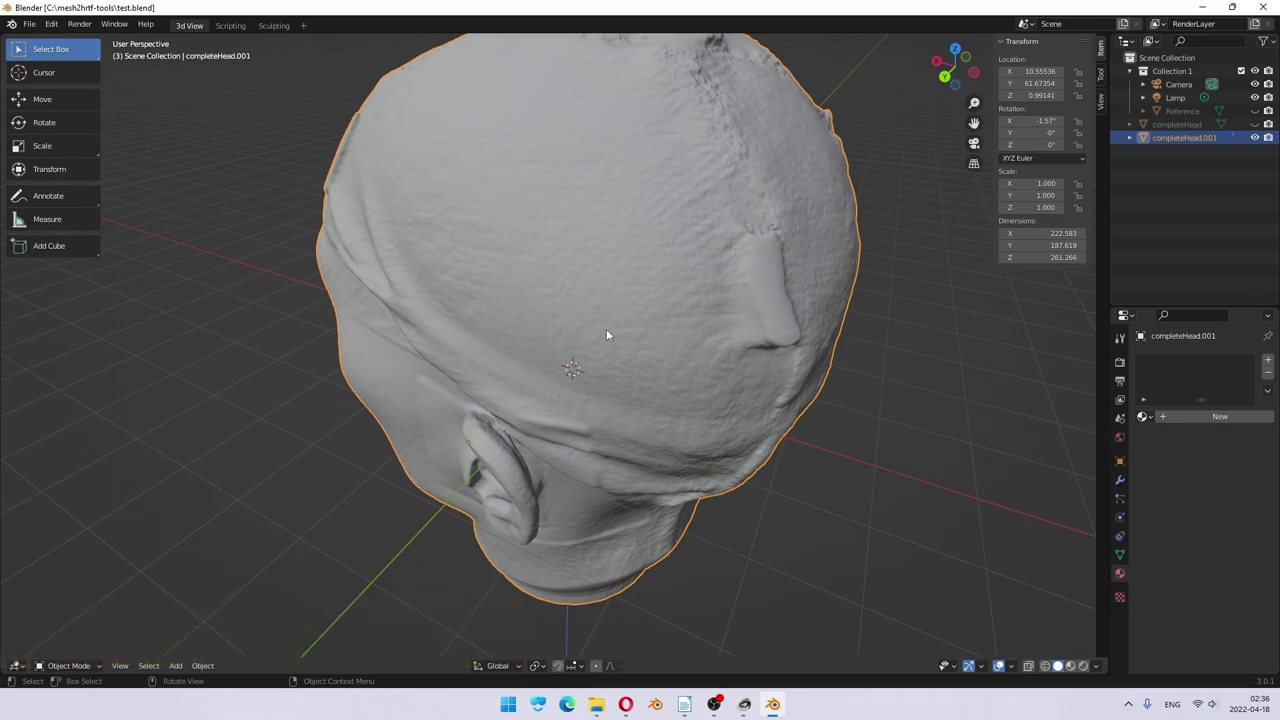
middle_drag(601, 333, 655, 295)
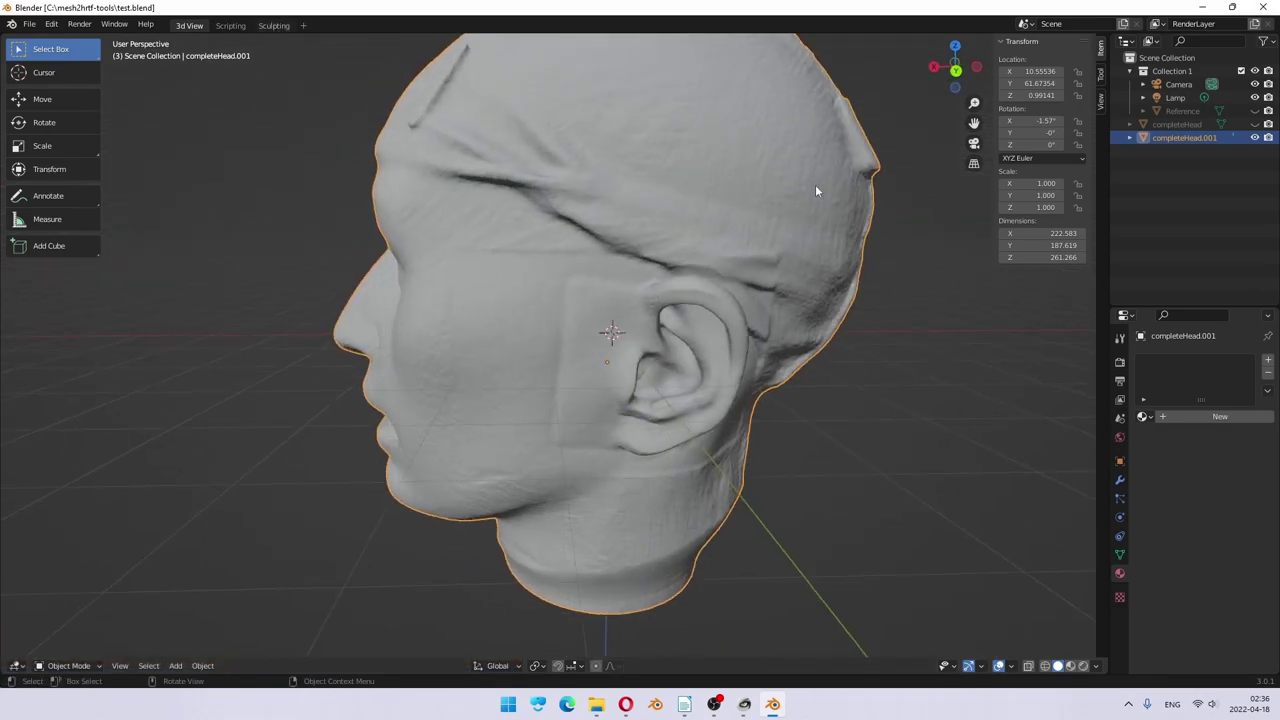
Step: Return to the Sculpting workspace and smooth the rough side of the duplicate's face with the Smooth brush at 0.500 strength
key(ctrl+Page_Down)
key(ctrl+Page_Down)
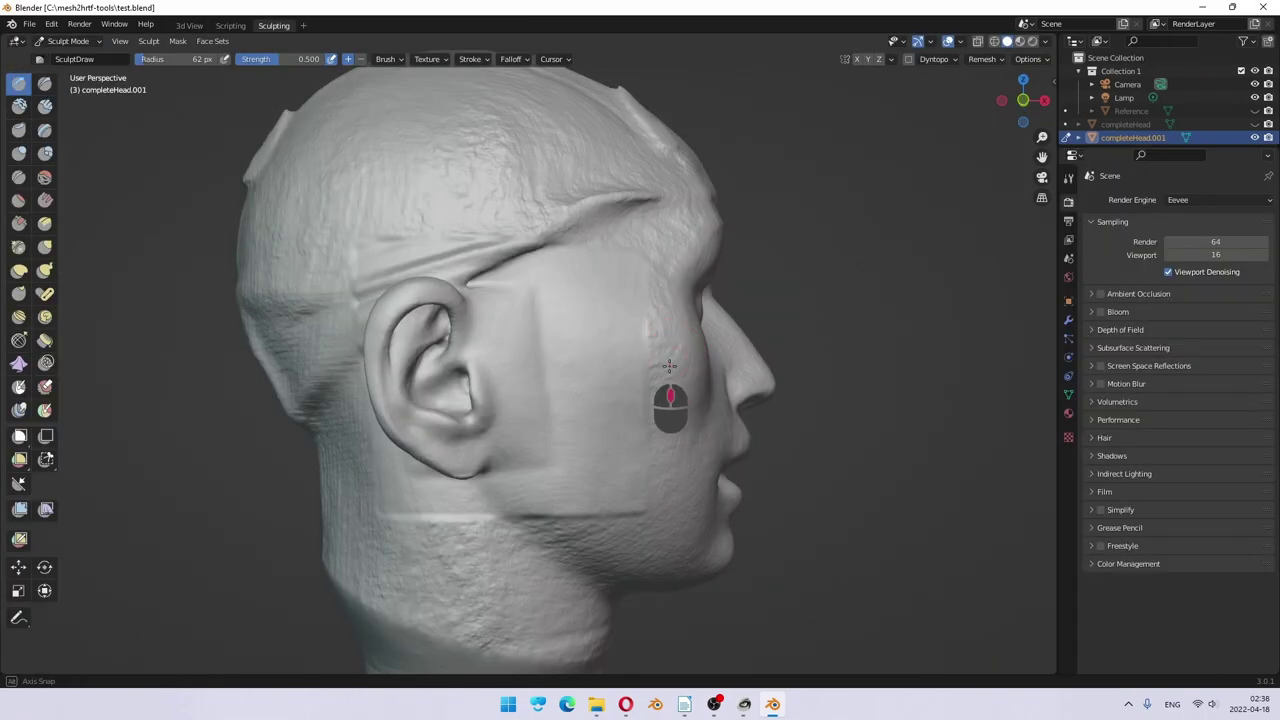
middle_drag(666, 362, 583, 400)
middle_drag(486, 251, 466, 331)
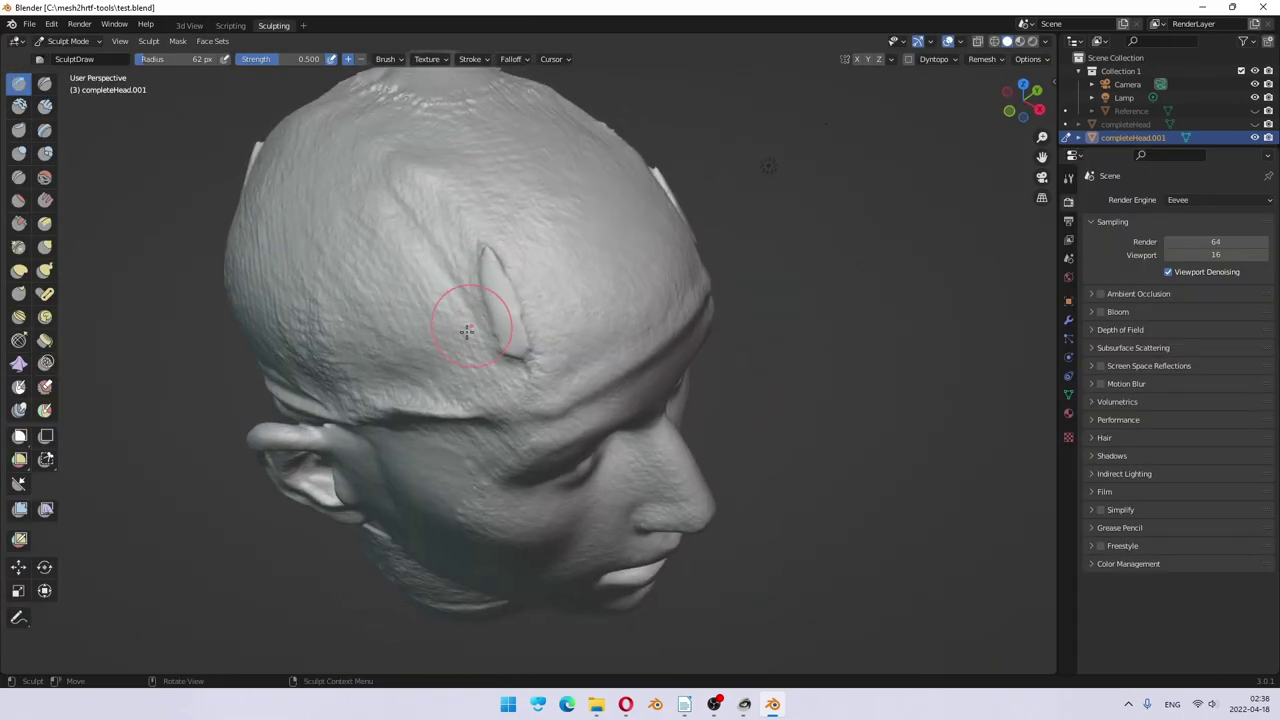
click(45, 178)
middle_drag(568, 420, 472, 409)
middle_drag(570, 316, 491, 417)
middle_drag(531, 331, 428, 318)
mouse_move(428, 318)
mouse_down()
mouse_move(423, 408)
mouse_move(391, 322)
mouse_move(394, 427)
mouse_up()
middle_drag(394, 427, 463, 457)
mouse_move(534, 365)
mouse_down()
mouse_move(567, 524)
mouse_move(510, 534)
mouse_move(546, 535)
mouse_move(523, 509)
mouse_up()
middle_drag(523, 509, 563, 514)
Step: Smooth the patch seam beneath the ear and the vertical seam across the cheek
scroll(435, 455, up, 3)
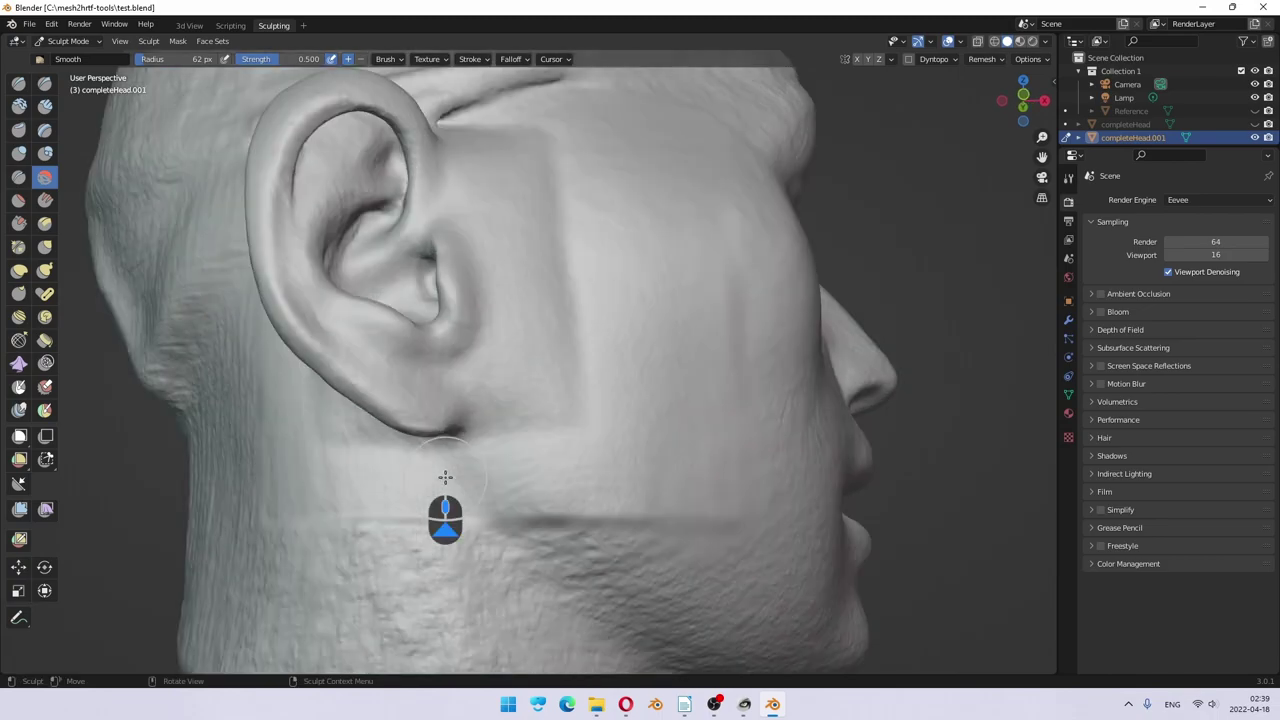
mouse_move(420, 540)
mouse_down()
mouse_move(326, 529)
mouse_move(527, 535)
mouse_move(450, 530)
mouse_move(588, 490)
mouse_move(616, 491)
mouse_move(552, 522)
mouse_move(630, 535)
mouse_move(720, 487)
mouse_move(735, 440)
mouse_move(726, 371)
mouse_move(740, 286)
mouse_move(725, 355)
mouse_move(750, 370)
mouse_move(752, 300)
mouse_up()
middle_drag(734, 234, 737, 287)
drag(737, 287, 588, 308)
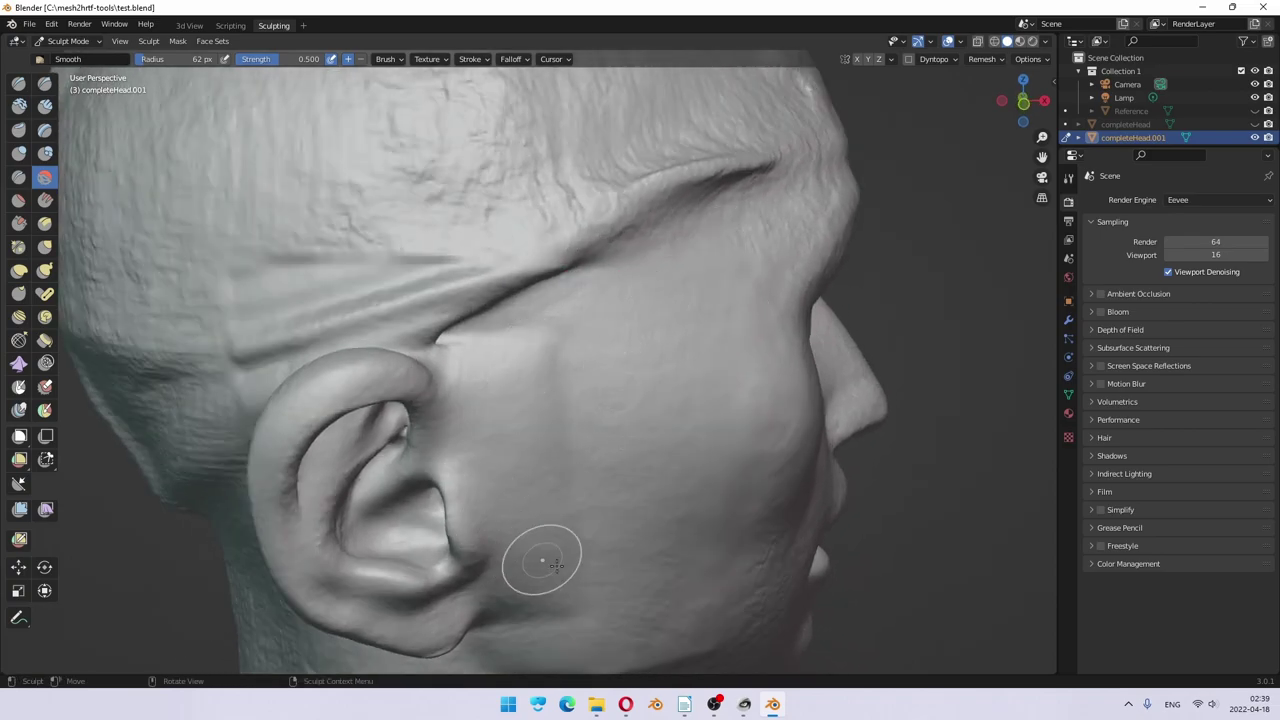
Step: Smooth the rough cheek in front of the ear and the jaw area below it
drag(577, 573, 617, 352)
mouse_move(680, 460)
middle_down()
mouse_move(677, 523)
mouse_move(677, 445)
mouse_move(552, 466)
middle_up()
mouse_move(405, 414)
mouse_down()
mouse_move(443, 417)
mouse_move(422, 398)
mouse_up()
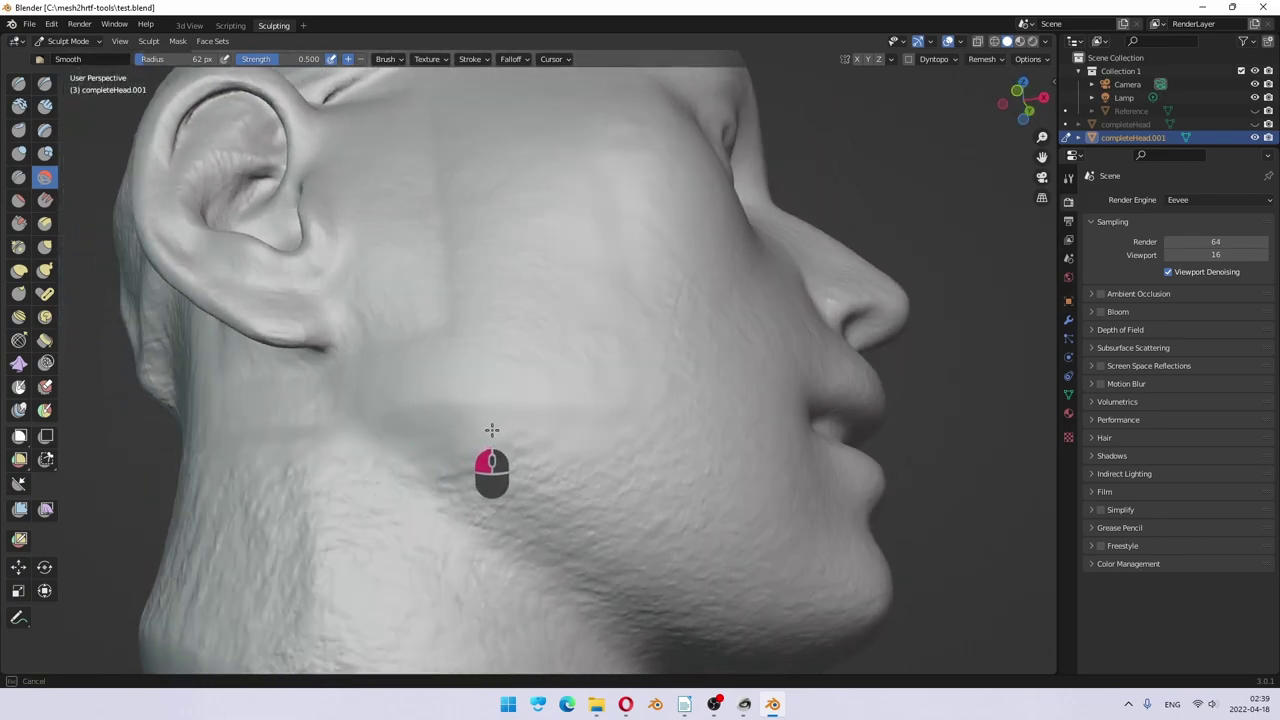
Step: Smooth the neck below the earlobe and the strip of skin behind the ear
middle_drag(371, 423, 424, 436)
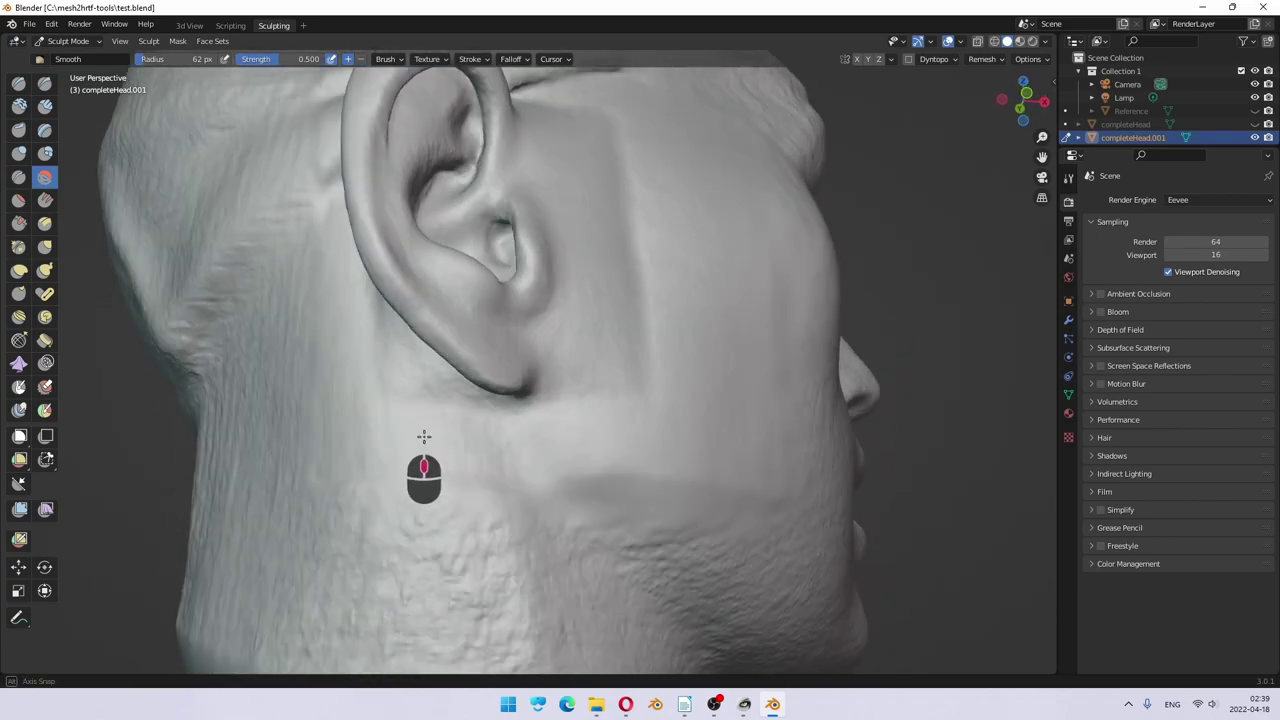
mouse_move(453, 524)
mouse_down()
mouse_move(400, 538)
mouse_move(394, 481)
mouse_move(417, 478)
mouse_move(404, 507)
mouse_move(480, 511)
mouse_move(511, 530)
mouse_move(459, 557)
mouse_move(465, 570)
mouse_move(410, 556)
mouse_up()
middle_drag(397, 457, 530, 572)
mouse_move(530, 572)
mouse_down()
mouse_move(480, 485)
mouse_move(510, 583)
mouse_up()
mouse_move(521, 538)
mouse_down()
mouse_move(467, 595)
mouse_move(469, 481)
mouse_move(444, 550)
mouse_move(472, 332)
mouse_move(446, 508)
mouse_move(480, 388)
mouse_up()
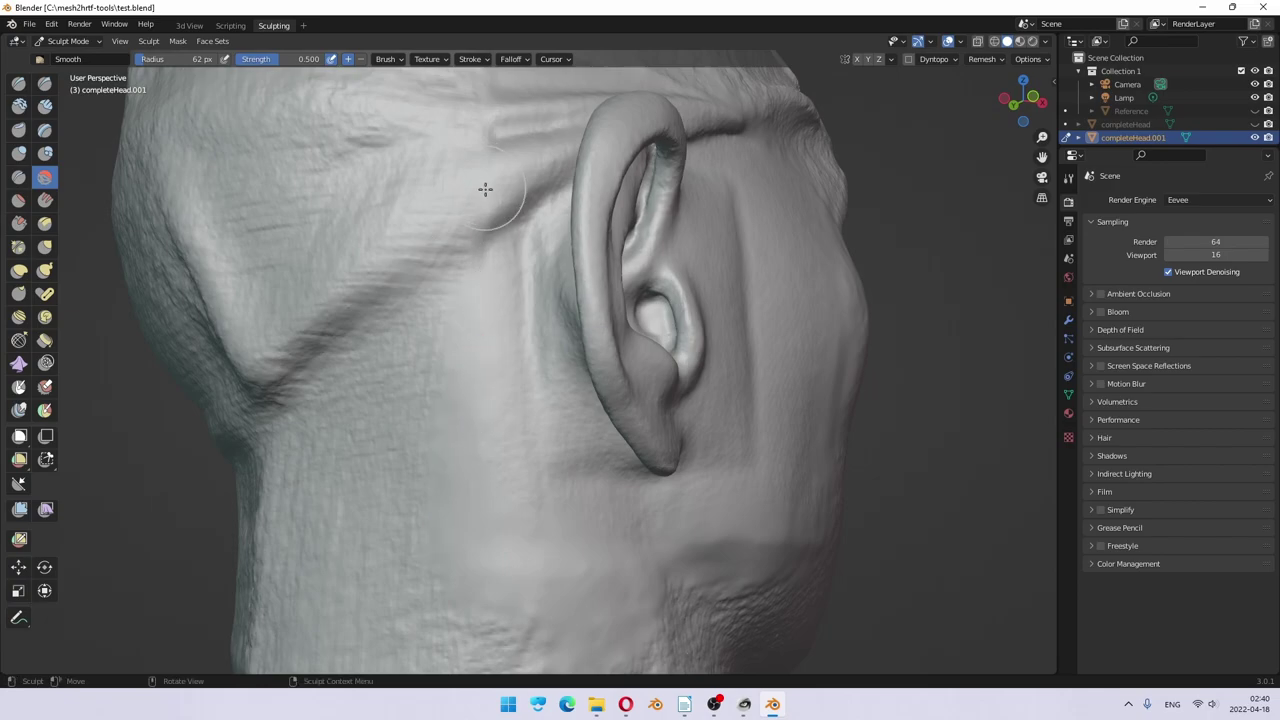
Step: Smooth the patch seam along the jaw beneath the ear
middle_drag(485, 197, 483, 369)
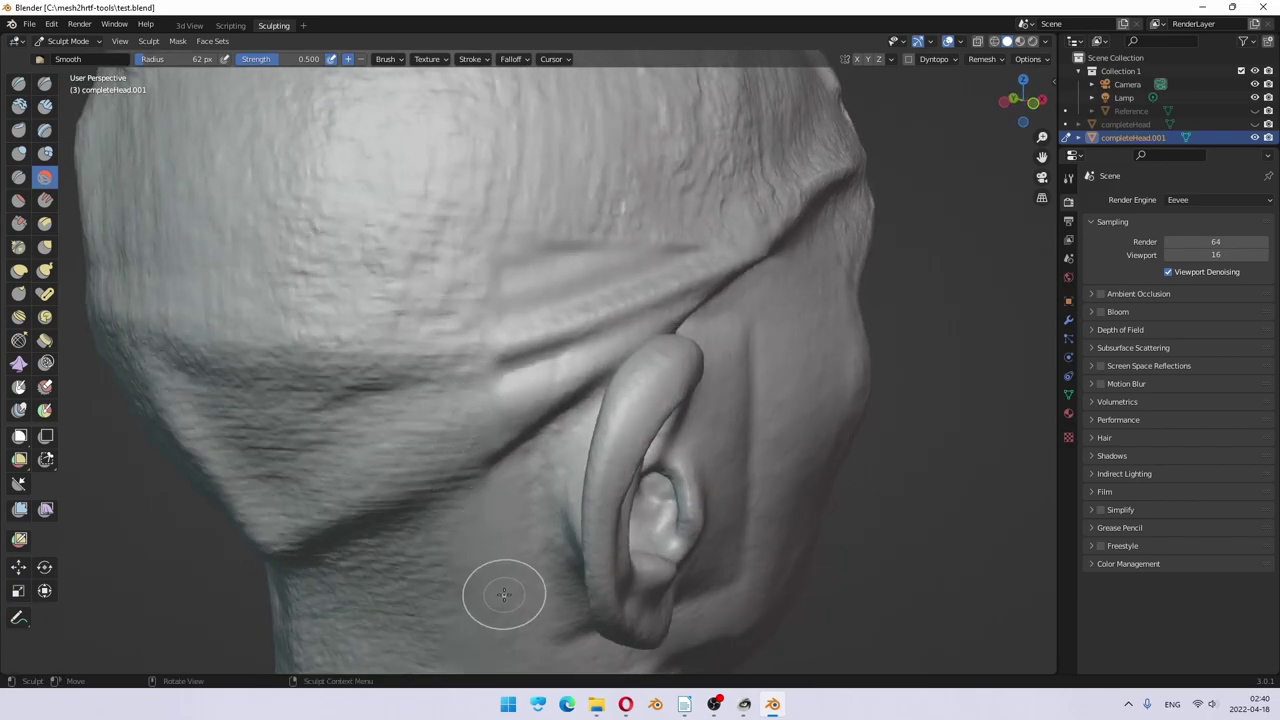
middle_drag(504, 594, 481, 431)
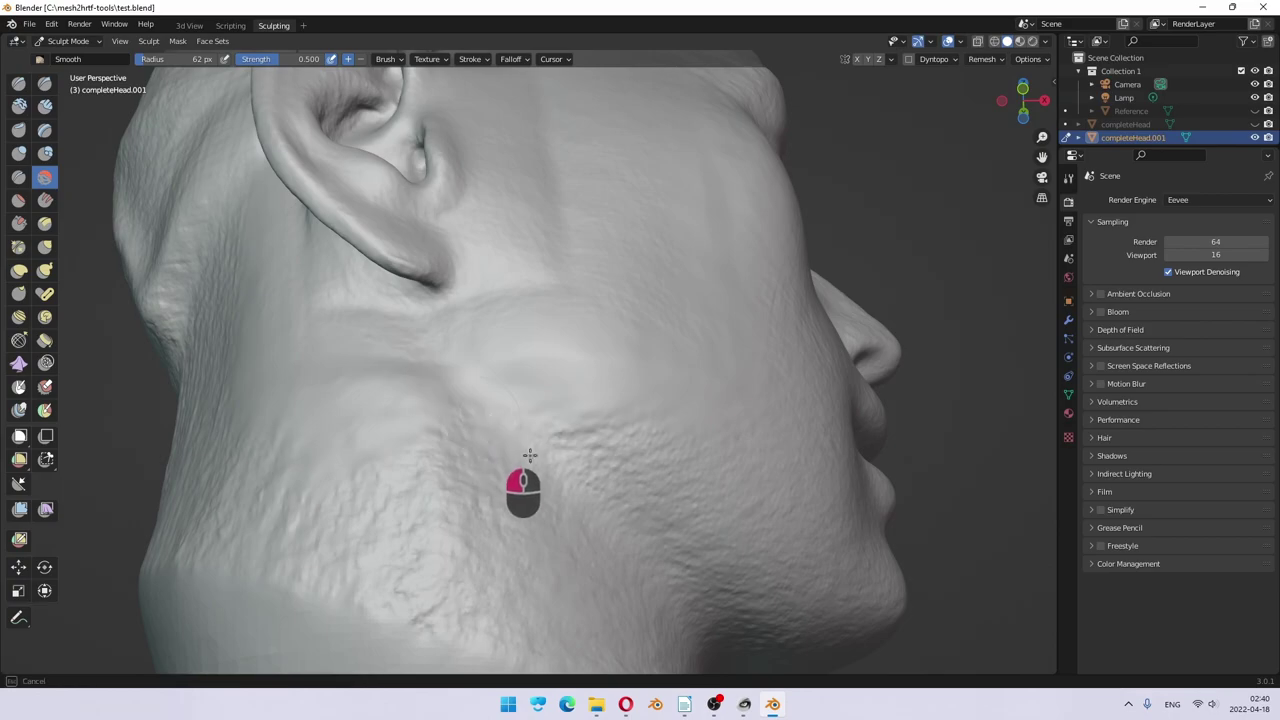
mouse_move(537, 458)
mouse_down()
mouse_move(638, 514)
mouse_move(593, 445)
mouse_move(694, 517)
mouse_move(626, 477)
mouse_up()
mouse_move(760, 545)
middle_down()
mouse_move(771, 551)
mouse_move(488, 366)
middle_up()
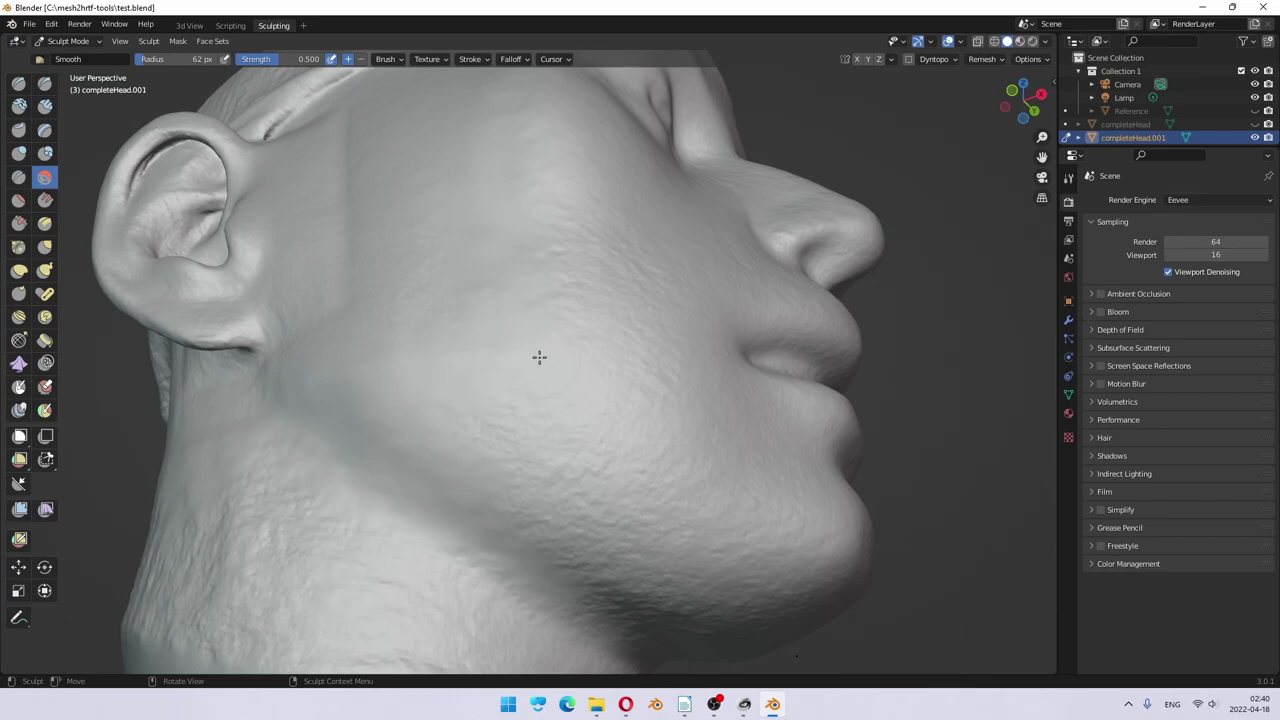
Step: Enlarge the Smooth brush to 139 px, raise its strength to 0.691, and smooth the stubbly cheek and jaw
key(f)
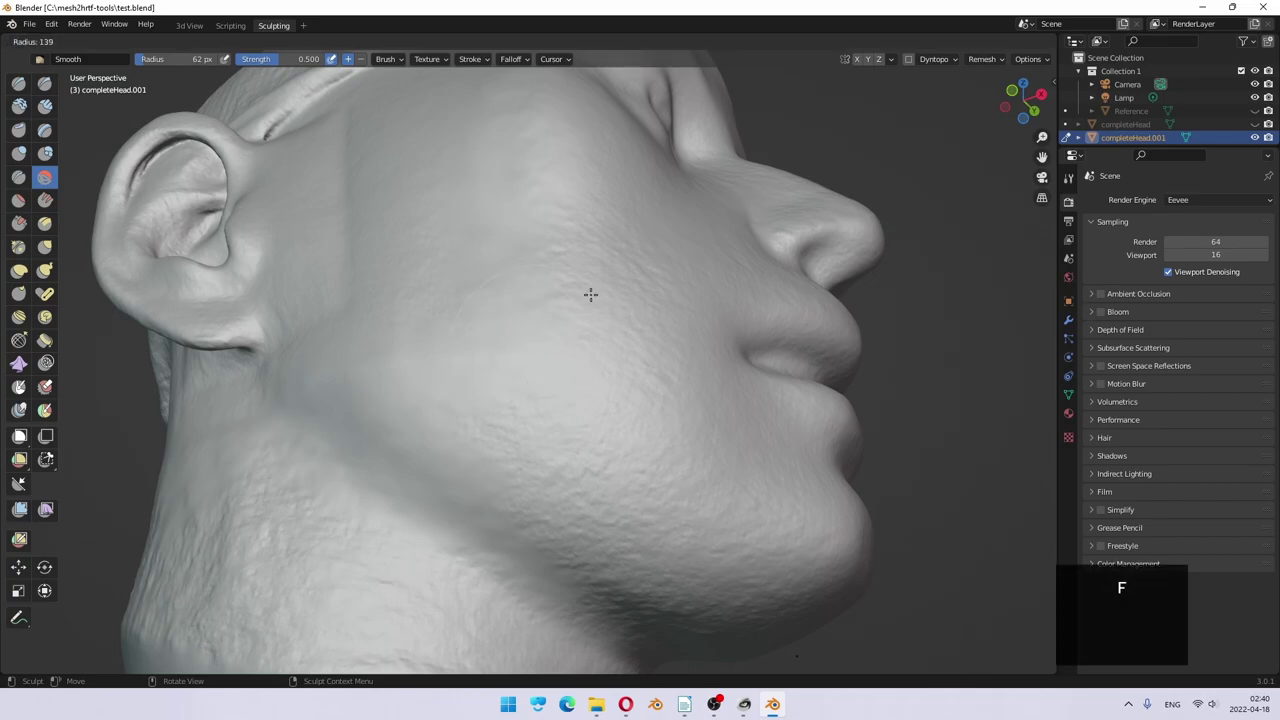
click(590, 293)
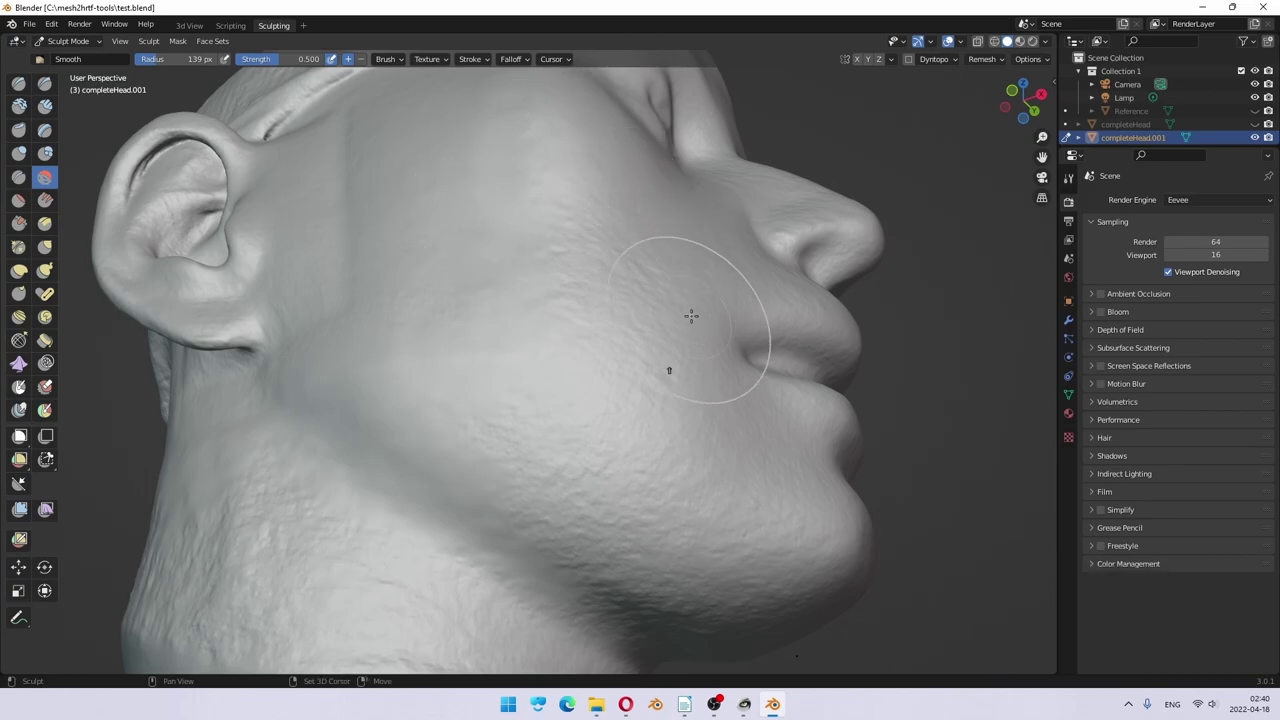
key(shift+f)
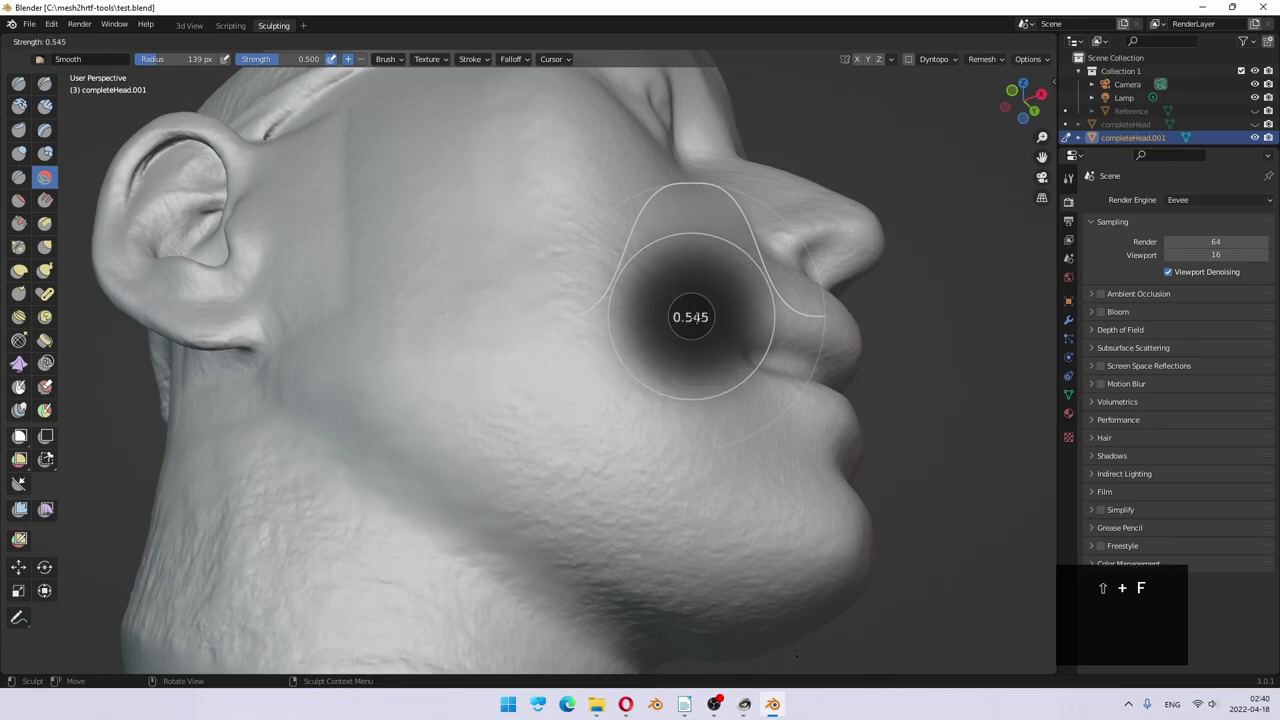
click(712, 317)
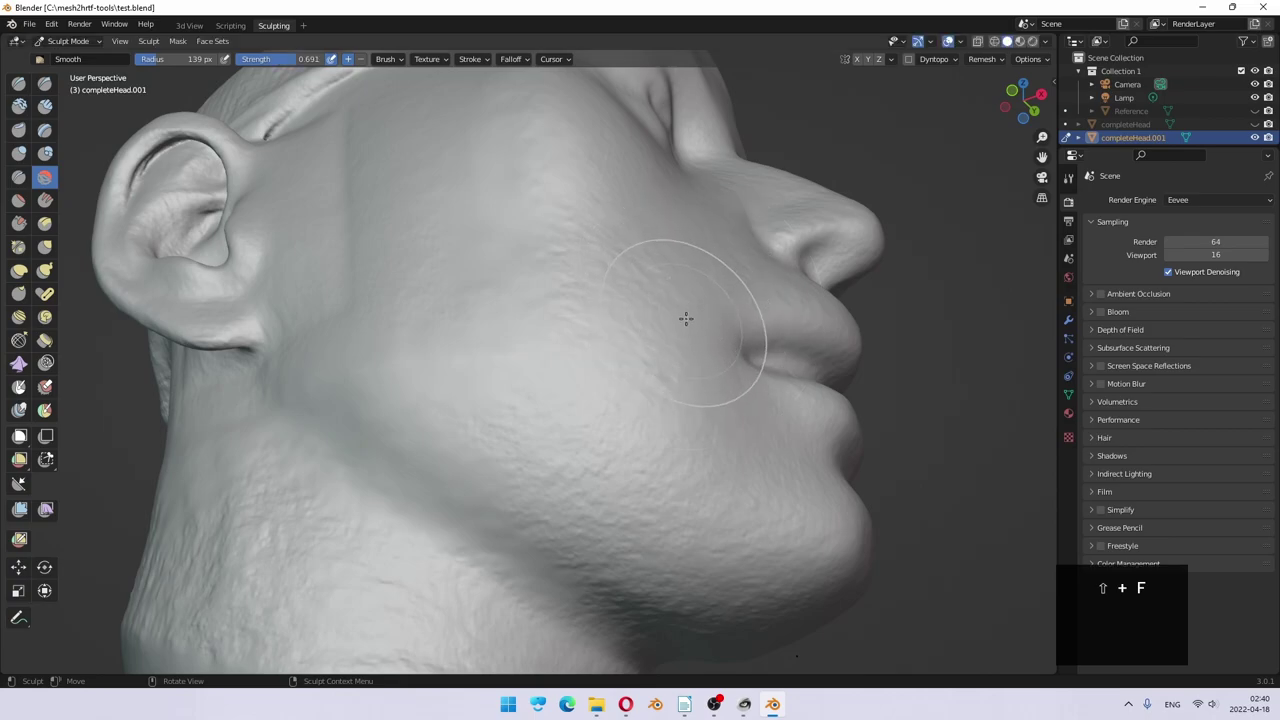
mouse_move(578, 386)
mouse_down()
mouse_move(543, 187)
mouse_move(610, 293)
mouse_move(667, 438)
mouse_move(668, 246)
mouse_up()
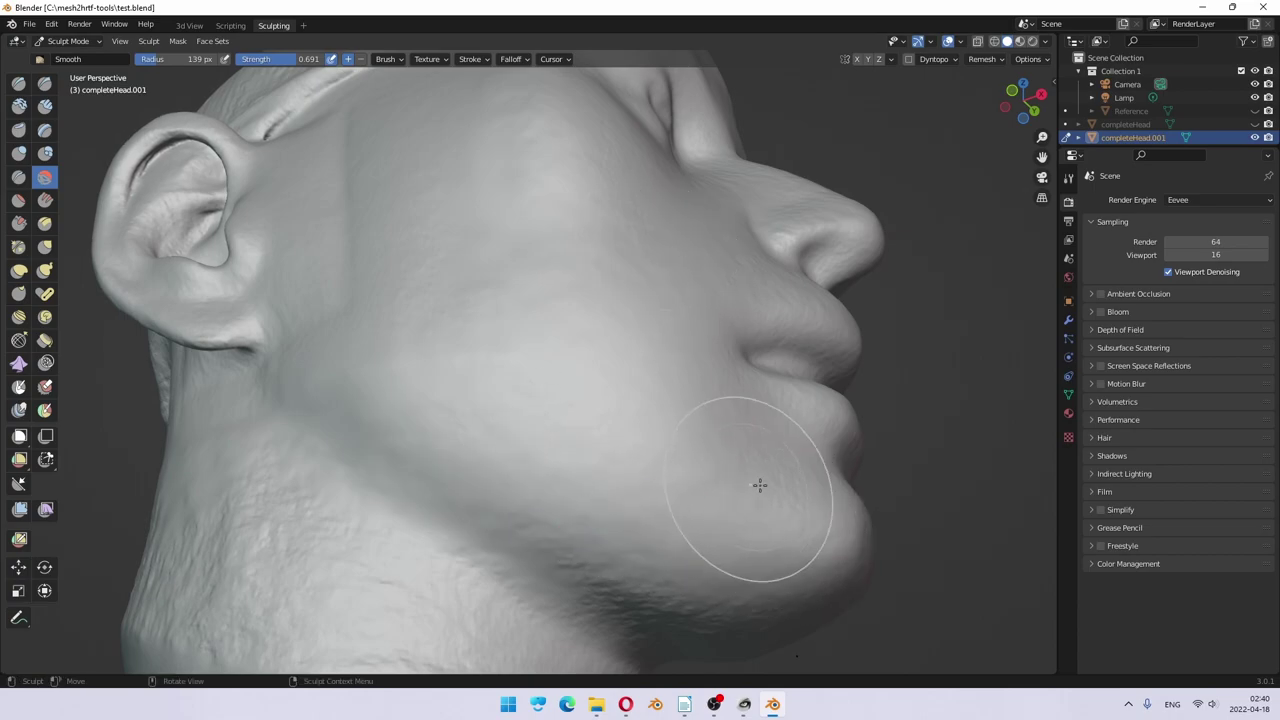
Step: Smooth the chin, the edge beneath it and the area around the mouth
mouse_move(766, 483)
middle_down()
mouse_move(709, 466)
mouse_move(594, 508)
middle_up()
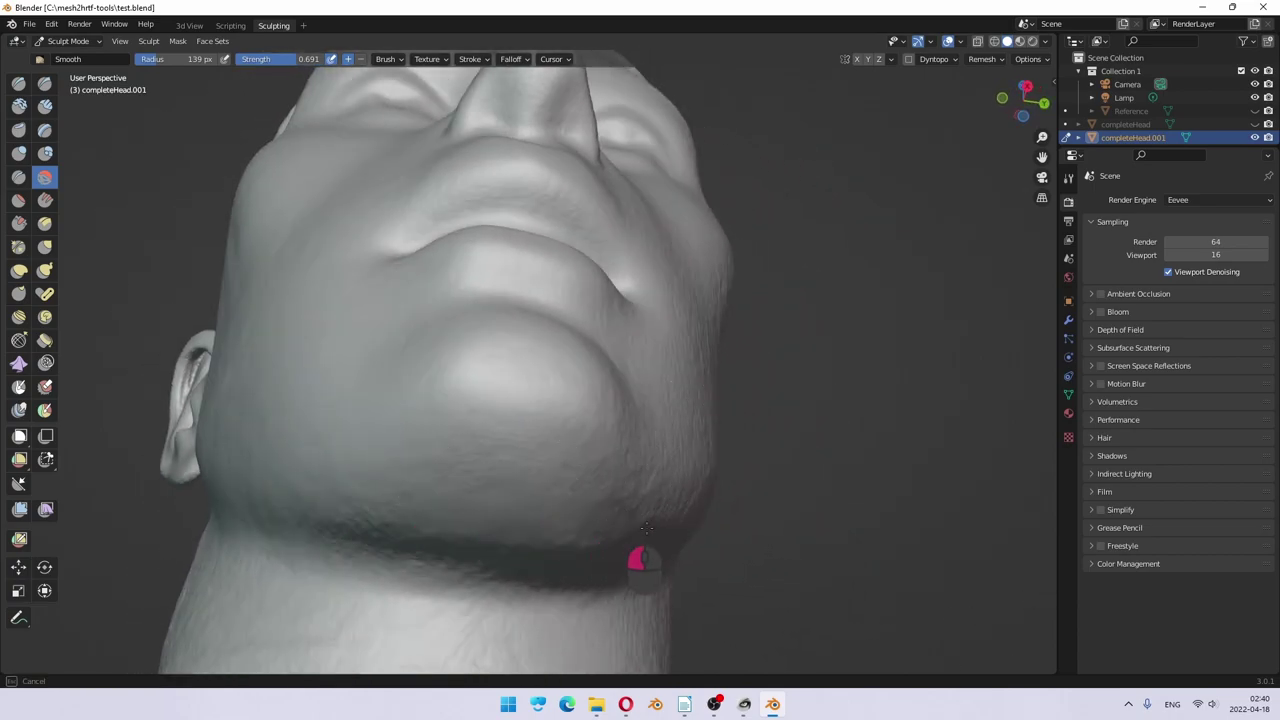
middle_drag(416, 443, 496, 370)
mouse_move(496, 370)
mouse_down()
mouse_move(482, 362)
mouse_move(545, 420)
mouse_move(620, 345)
mouse_move(451, 280)
mouse_move(251, 335)
mouse_move(386, 352)
mouse_move(548, 512)
mouse_up()
middle_drag(548, 512, 568, 353)
mouse_move(568, 353)
mouse_down()
mouse_move(479, 293)
mouse_move(360, 295)
mouse_move(343, 430)
mouse_up()
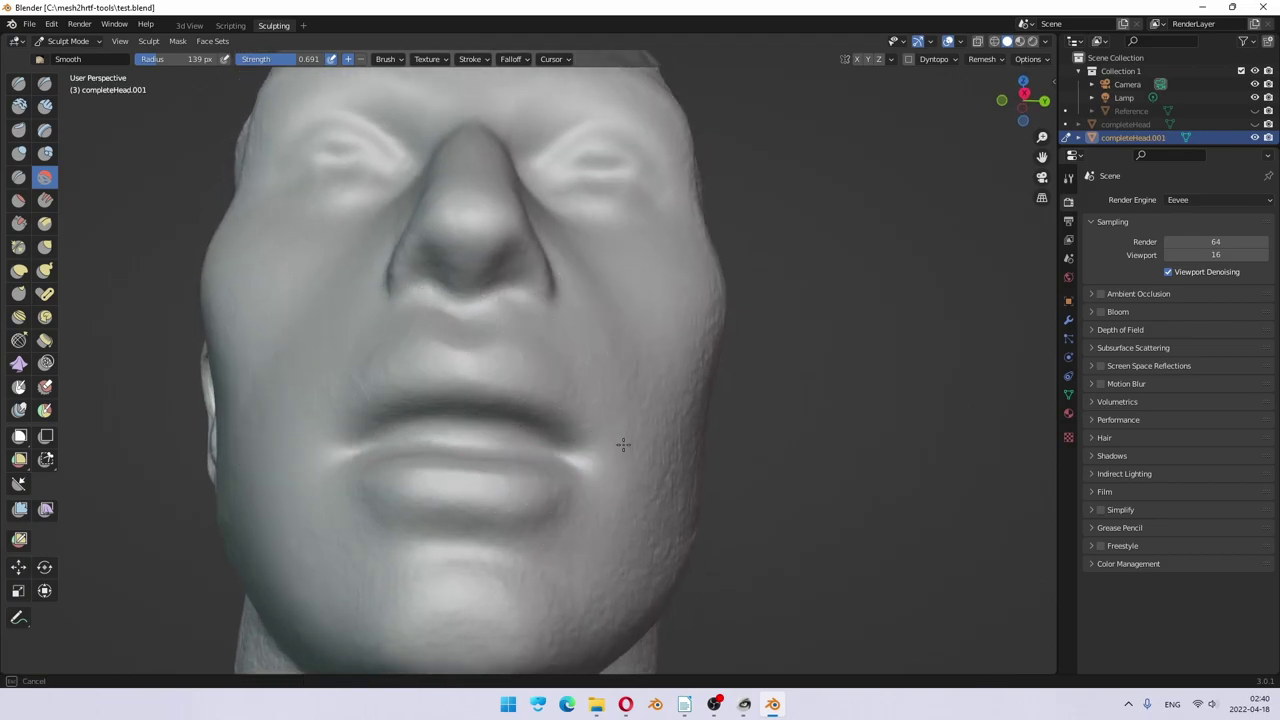
Step: Smooth the rough cheek, temple and jaw on the opposite side of the face
mouse_move(629, 447)
middle_down()
mouse_move(594, 514)
mouse_move(546, 500)
middle_up()
mouse_move(546, 500)
mouse_down()
mouse_move(451, 557)
mouse_move(609, 384)
mouse_move(474, 320)
mouse_move(490, 340)
mouse_up()
mouse_move(563, 437)
mouse_down()
mouse_move(631, 505)
mouse_move(640, 498)
mouse_move(483, 558)
mouse_move(529, 571)
mouse_up()
mouse_move(529, 571)
middle_down()
mouse_move(589, 527)
mouse_move(559, 503)
middle_up()
mouse_move(559, 503)
mouse_down()
mouse_move(471, 494)
mouse_move(410, 518)
mouse_up()
mouse_move(586, 529)
middle_down()
mouse_move(540, 520)
mouse_move(537, 555)
middle_up()
middle_drag(424, 211, 431, 277)
mouse_move(431, 277)
mouse_down()
mouse_move(471, 251)
mouse_move(558, 244)
mouse_move(417, 297)
mouse_move(390, 360)
mouse_up()
mouse_move(394, 400)
middle_down()
mouse_move(423, 457)
mouse_move(404, 512)
middle_up()
drag(404, 512, 508, 518)
middle_drag(735, 548, 700, 537)
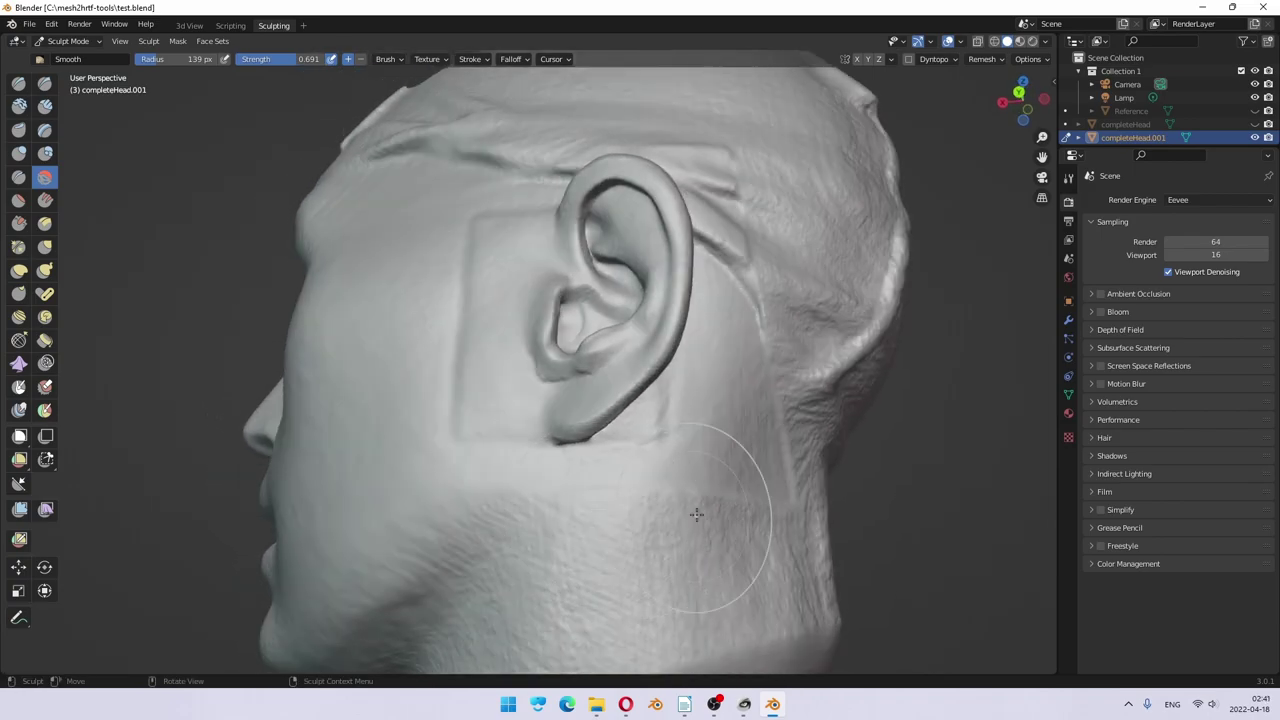
Step: Reduce the Smooth brush to 93 px and smooth the neck below and behind the second ear
key(f)
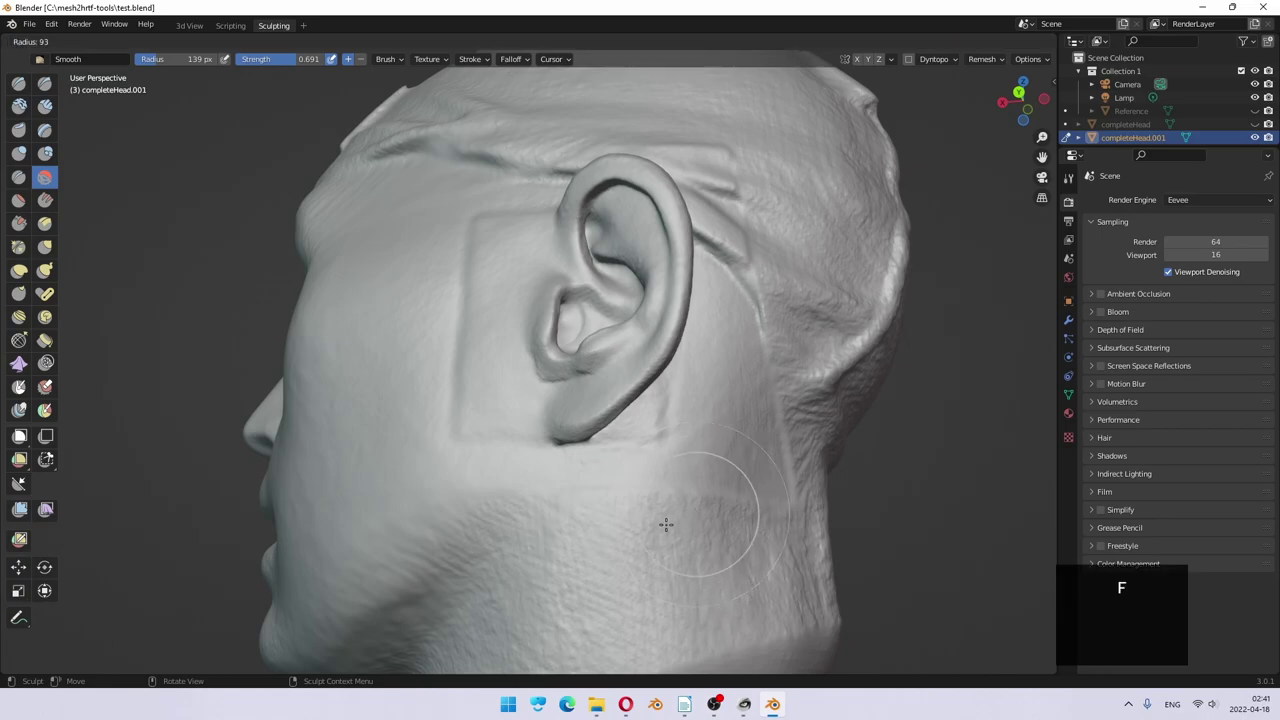
click(665, 524)
mouse_move(549, 509)
mouse_down()
mouse_move(672, 503)
mouse_move(501, 506)
mouse_up()
mouse_move(687, 521)
mouse_down()
mouse_move(705, 492)
mouse_move(709, 524)
mouse_move(711, 487)
mouse_move(744, 431)
mouse_move(781, 454)
mouse_move(790, 510)
mouse_move(786, 400)
mouse_move(766, 502)
mouse_move(783, 372)
mouse_move(760, 294)
mouse_move(766, 329)
mouse_up()
mouse_move(770, 340)
middle_down()
mouse_move(697, 387)
mouse_move(686, 424)
mouse_move(687, 398)
middle_up()
mouse_move(543, 420)
mouse_down()
mouse_move(573, 343)
mouse_move(670, 346)
mouse_move(633, 348)
mouse_move(537, 424)
mouse_move(535, 471)
mouse_move(591, 431)
mouse_up()
middle_drag(596, 437, 580, 310)
Step: Flatten the hair ridge above the first temple with the Scrape/Peaks brush at 93 px and 0.880 strength
middle_drag(520, 209, 520, 209)
middle_drag(351, 243, 520, 190)
middle_drag(343, 263, 551, 305)
scroll(491, 270, down, 3)
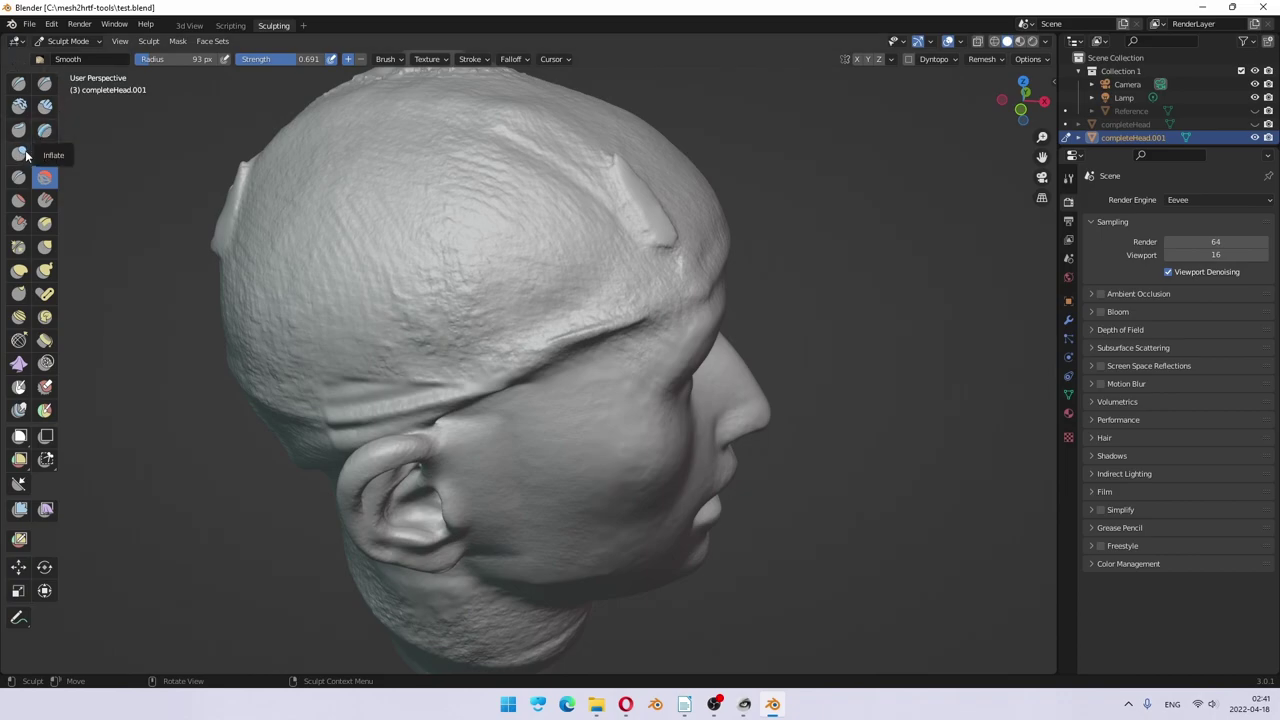
click(22, 226)
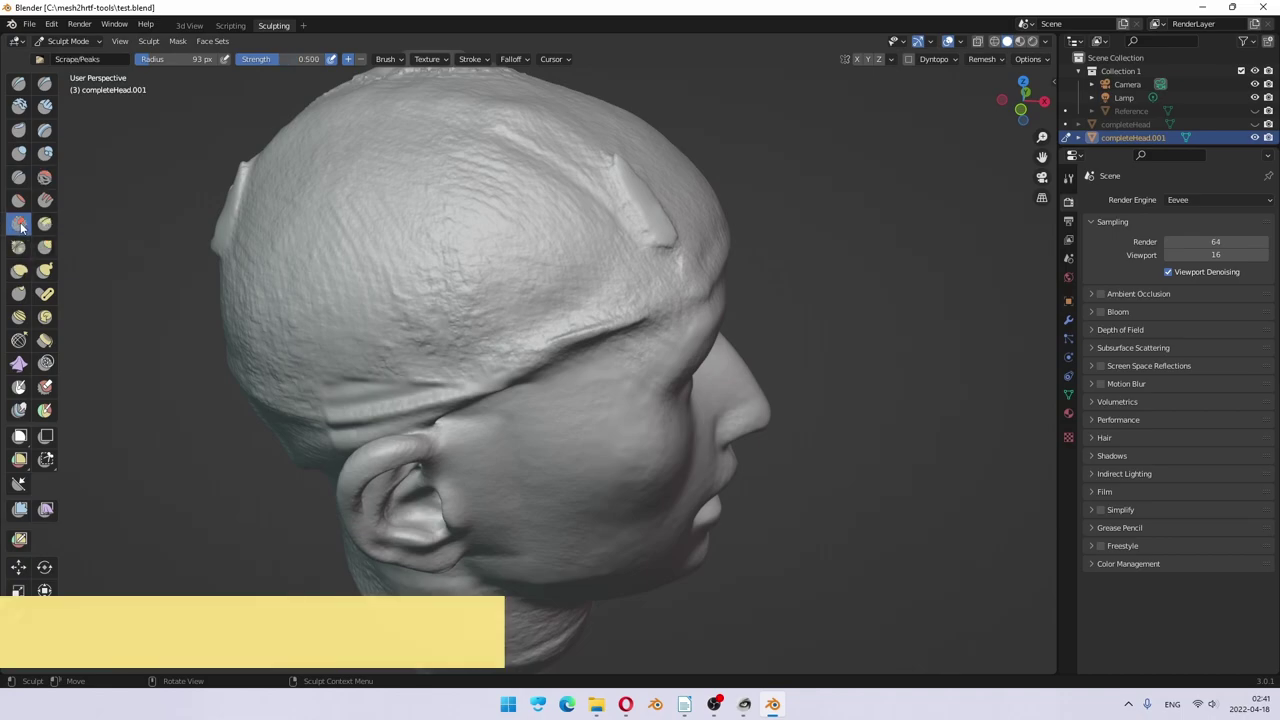
middle_drag(594, 263, 571, 337)
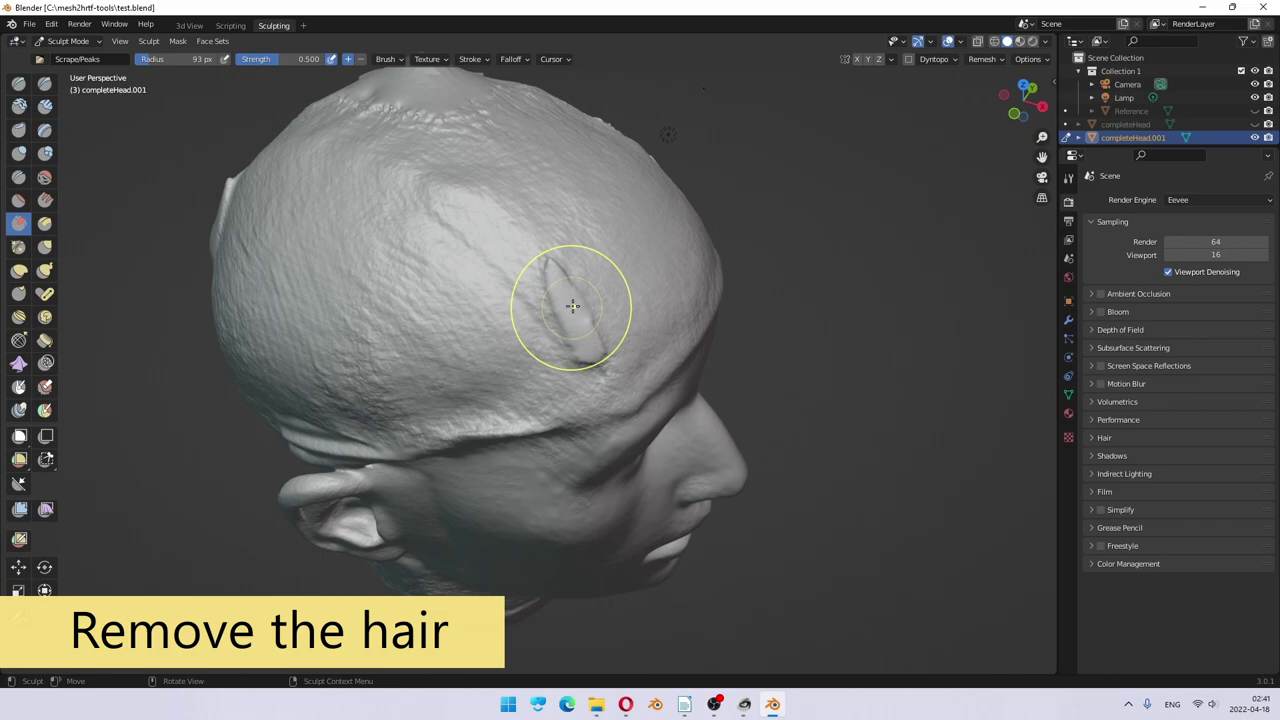
key(shift+f)
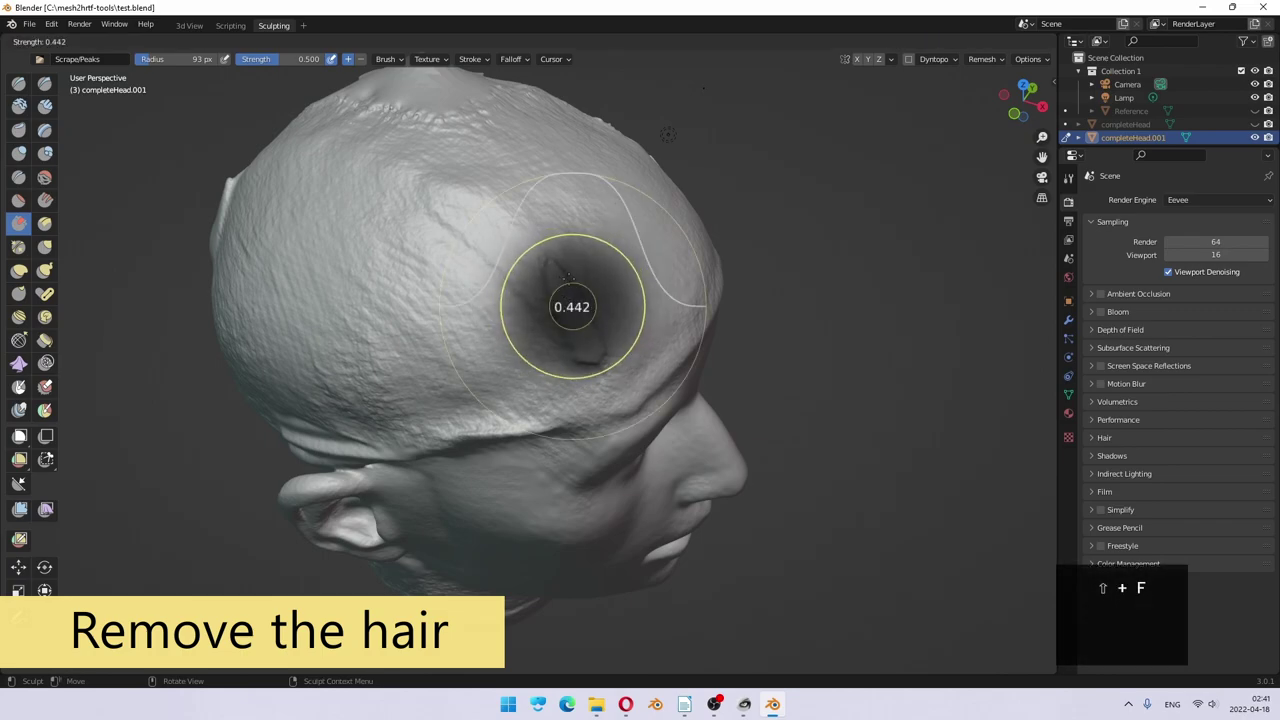
click(588, 331)
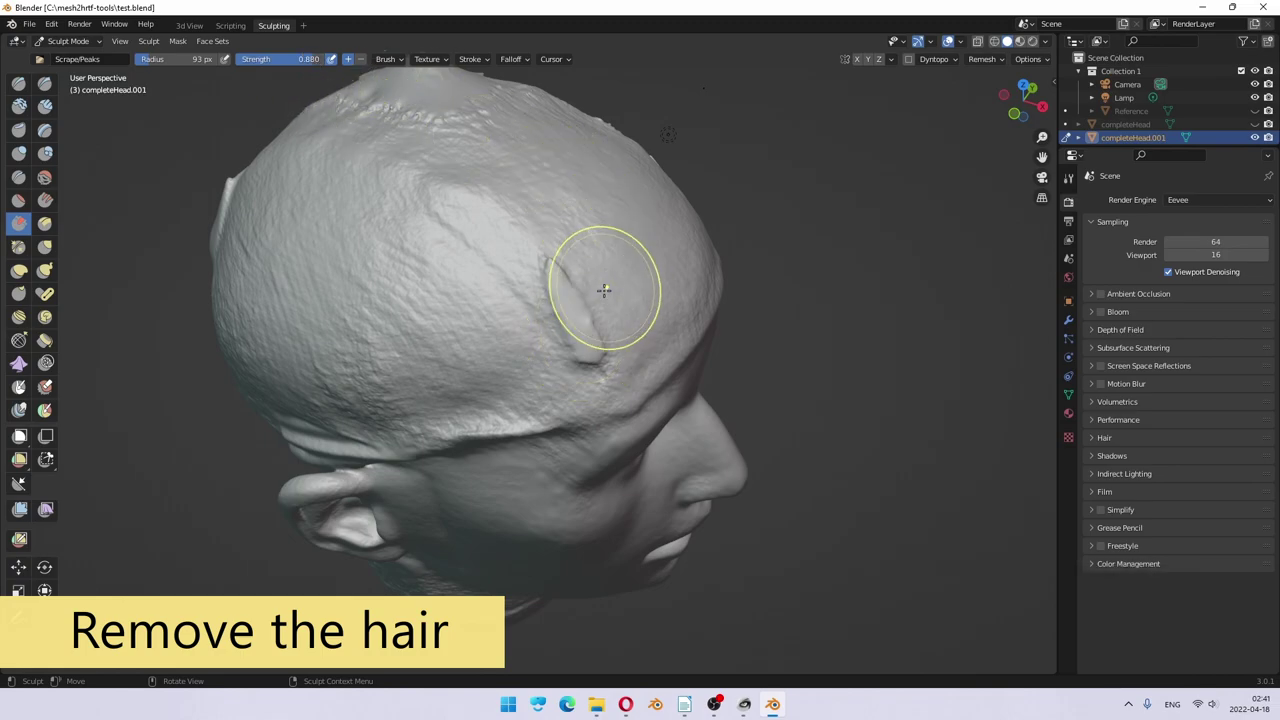
mouse_move(588, 329)
mouse_down()
mouse_move(571, 350)
mouse_move(565, 310)
mouse_up()
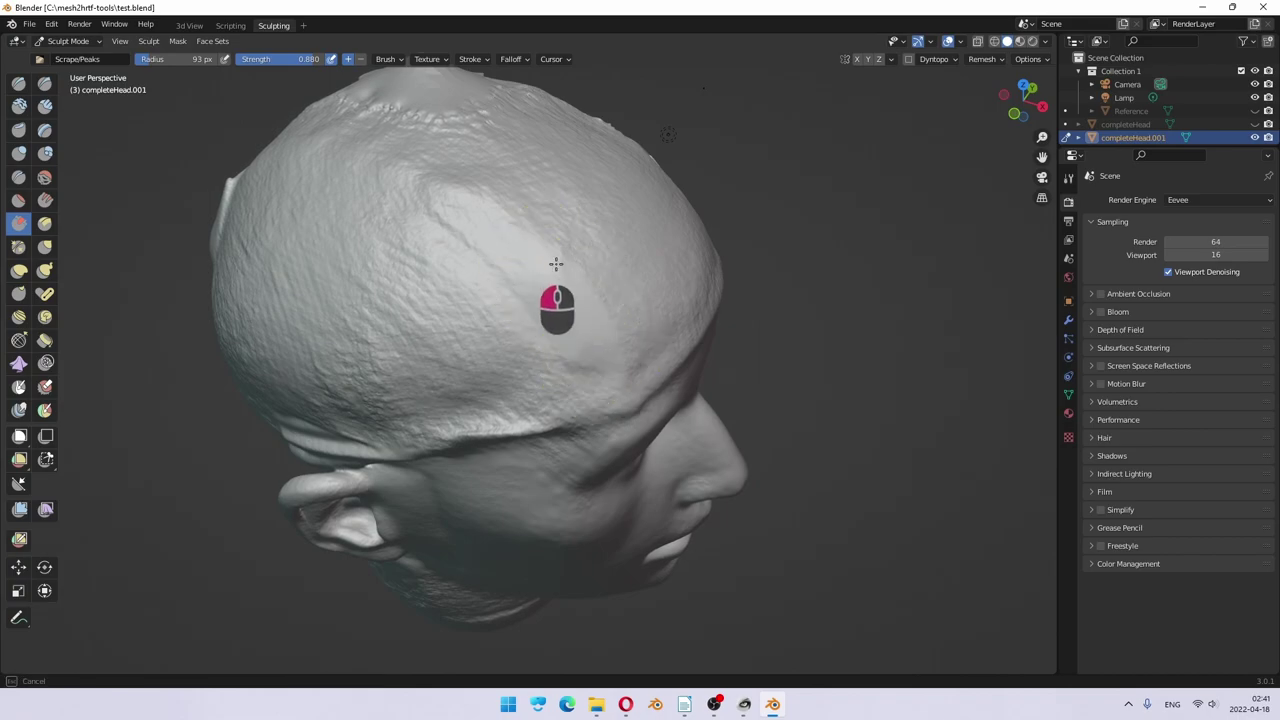
middle_drag(643, 305, 578, 286)
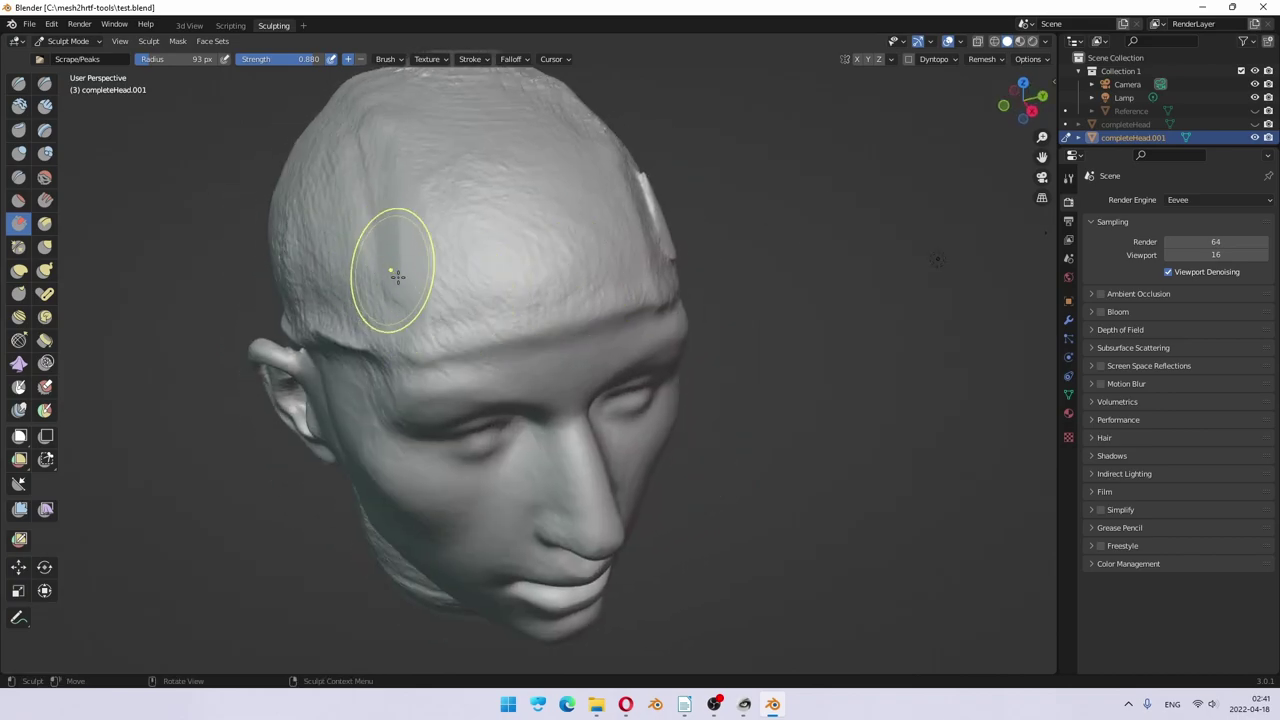
drag(402, 282, 403, 188)
Step: Scrape down the cap ridge above the temple on the opposite side of the head
mouse_move(611, 252)
middle_down()
mouse_move(529, 300)
mouse_move(522, 328)
middle_up()
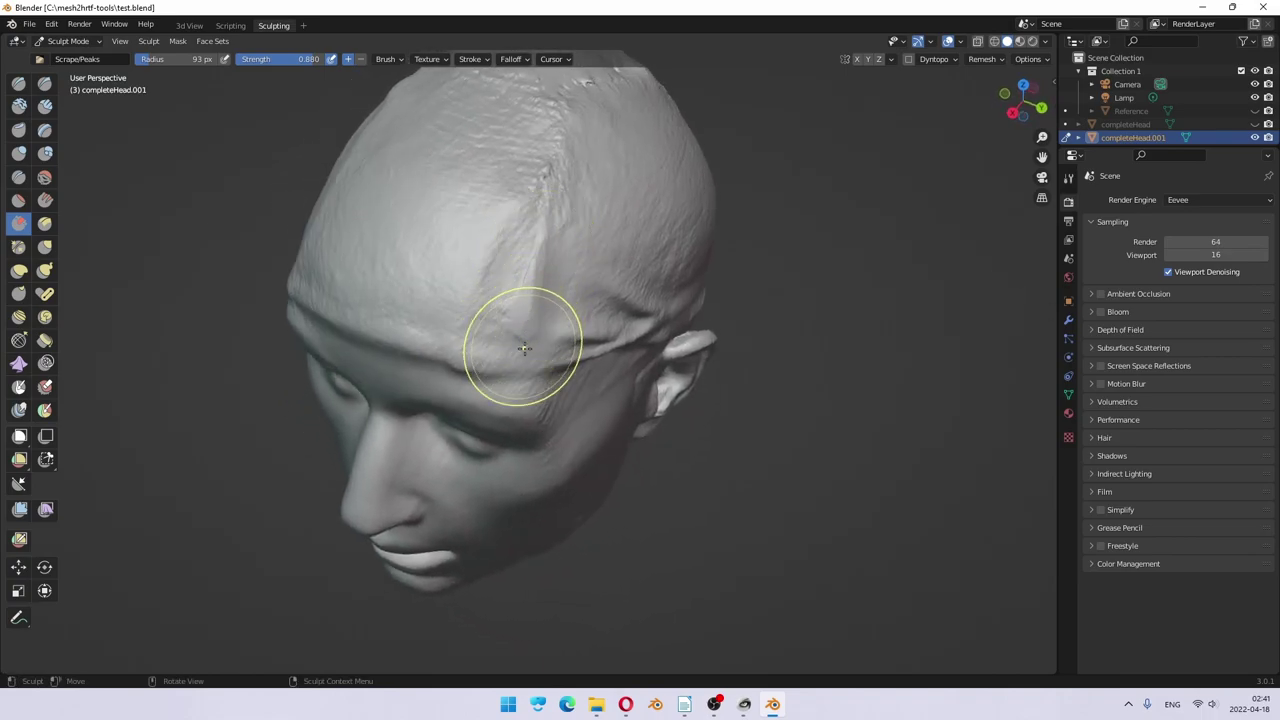
drag(528, 305, 563, 291)
mouse_move(563, 291)
middle_down()
mouse_move(580, 328)
mouse_move(574, 315)
mouse_move(529, 332)
mouse_move(527, 352)
middle_up()
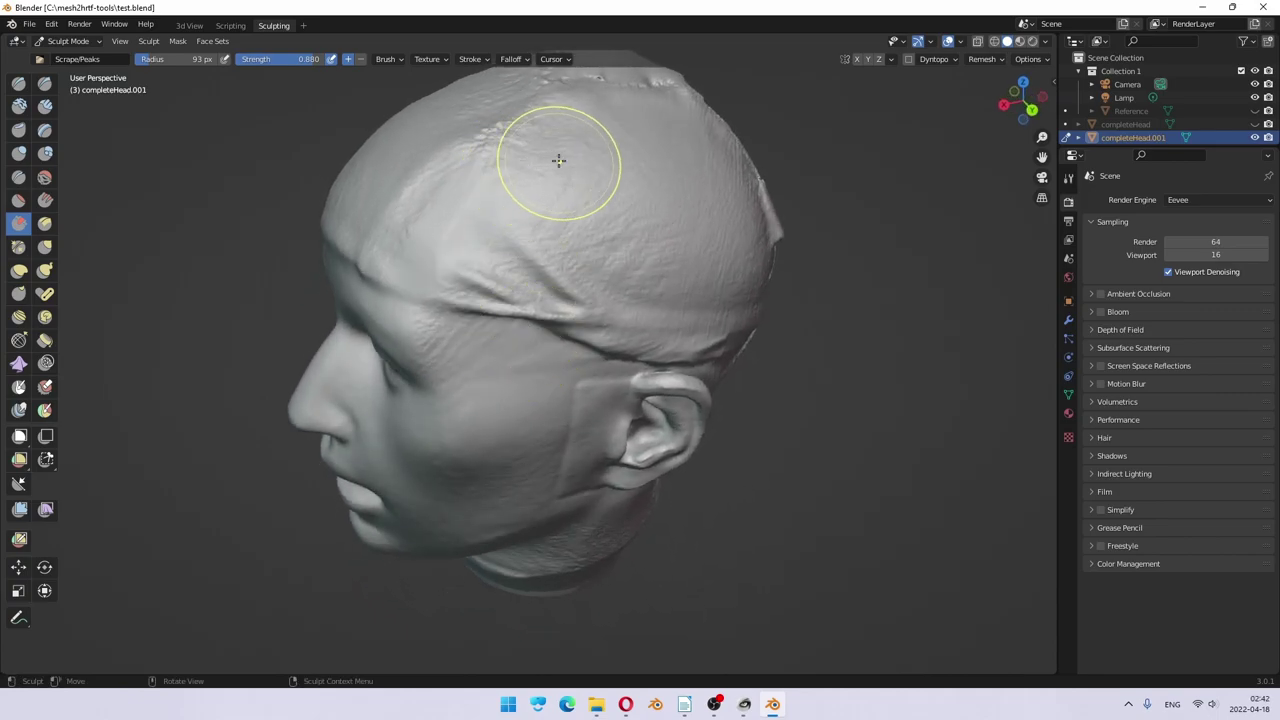
Step: Scrape away the raised hair ridge on the upper back of the head
mouse_move(561, 163)
middle_down()
mouse_move(580, 228)
mouse_move(590, 182)
mouse_move(566, 196)
mouse_move(512, 193)
middle_up()
mouse_move(651, 320)
mouse_down()
mouse_move(635, 280)
mouse_move(642, 328)
mouse_up()
scroll(649, 320, up, 4)
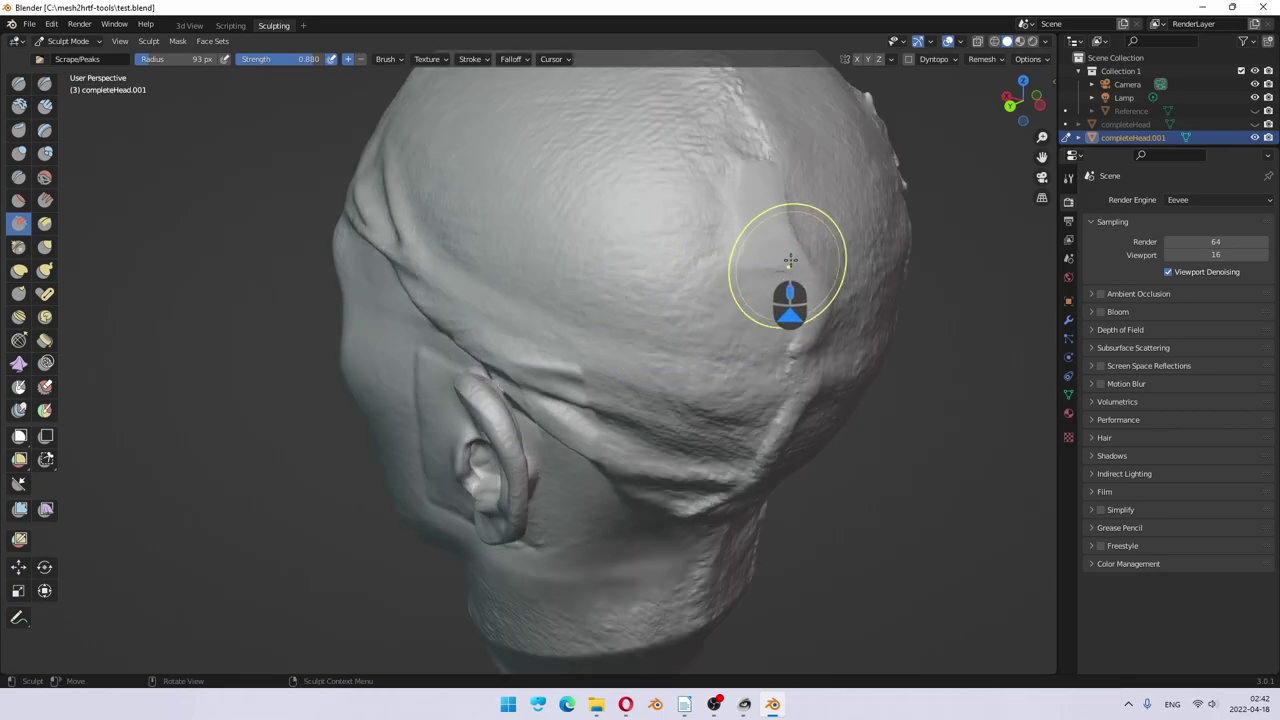
mouse_move(789, 260)
mouse_down()
mouse_move(764, 193)
mouse_move(769, 245)
mouse_up()
mouse_move(760, 194)
mouse_down()
mouse_move(797, 296)
mouse_move(776, 189)
mouse_move(810, 303)
mouse_move(795, 188)
mouse_move(830, 254)
mouse_move(791, 238)
mouse_move(764, 143)
mouse_move(756, 237)
mouse_move(750, 190)
mouse_up()
Step: Scrape down the vertical ridge at the back of the head and the cap folds running towards the ear
middle_drag(793, 368, 703, 350)
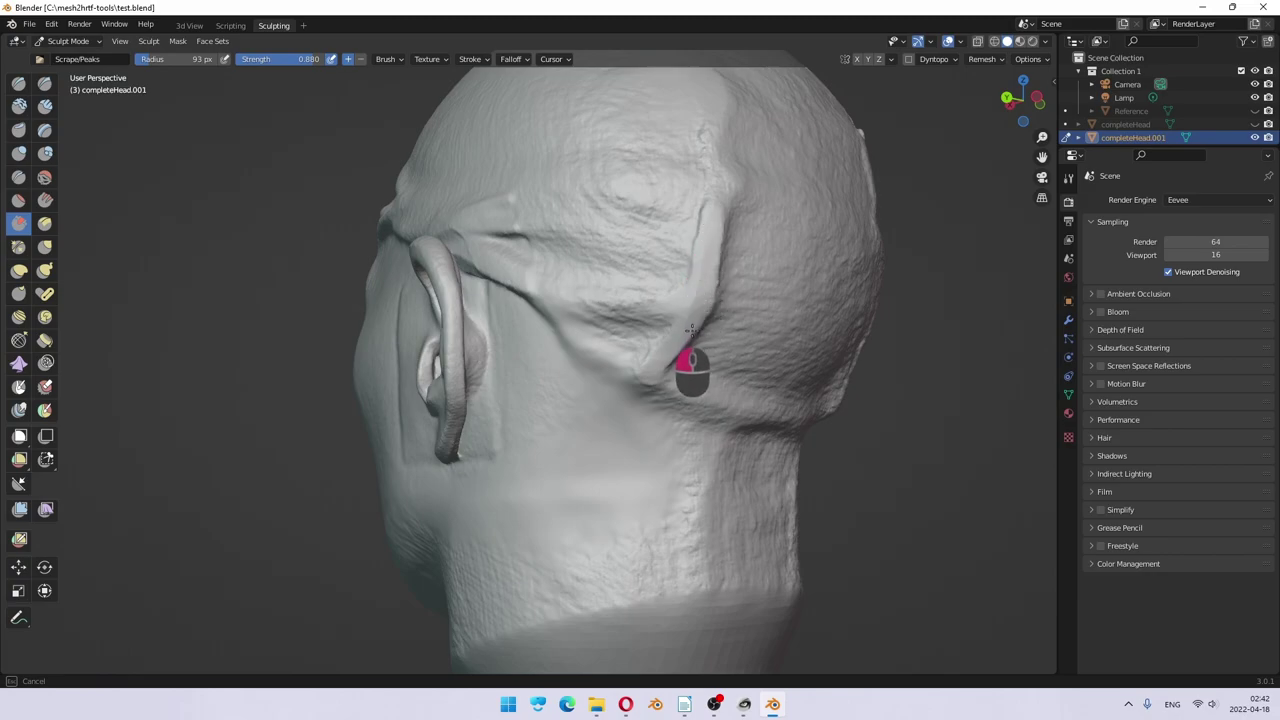
drag(712, 190, 716, 190)
mouse_move(684, 340)
mouse_down()
mouse_move(737, 149)
mouse_move(708, 243)
mouse_up()
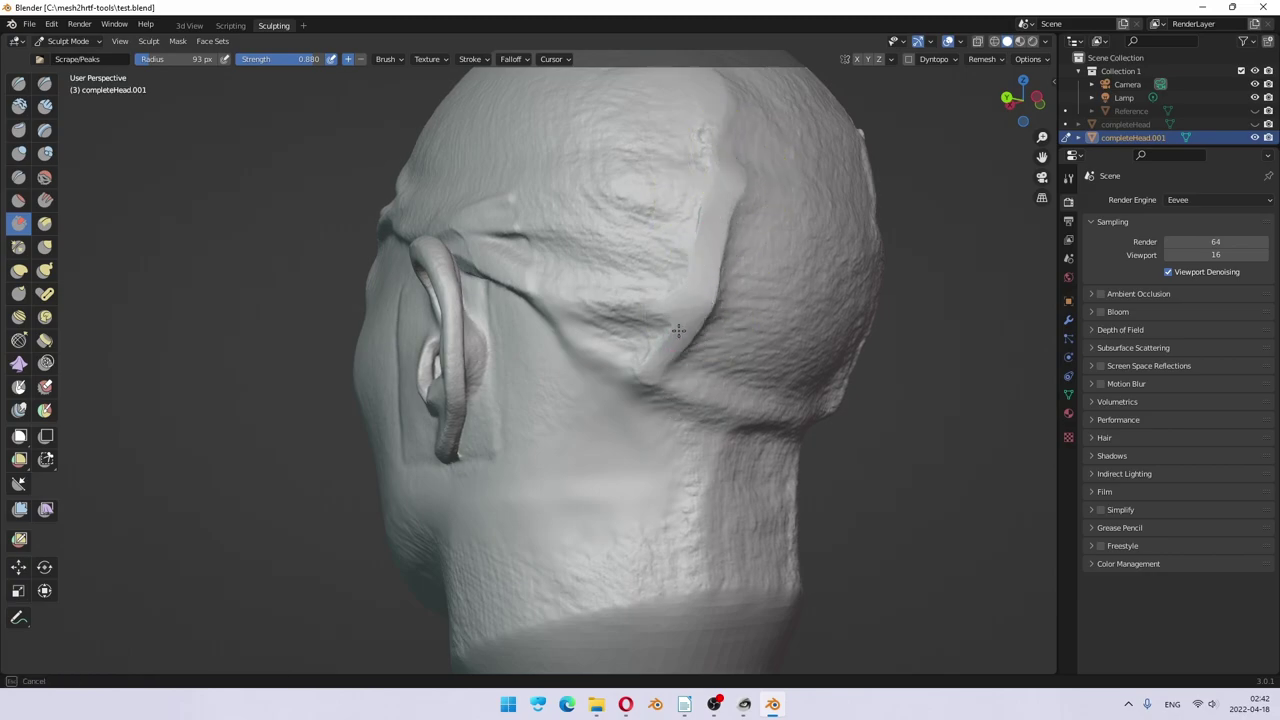
drag(680, 326, 711, 209)
drag(682, 308, 686, 254)
drag(660, 334, 709, 191)
drag(699, 280, 699, 280)
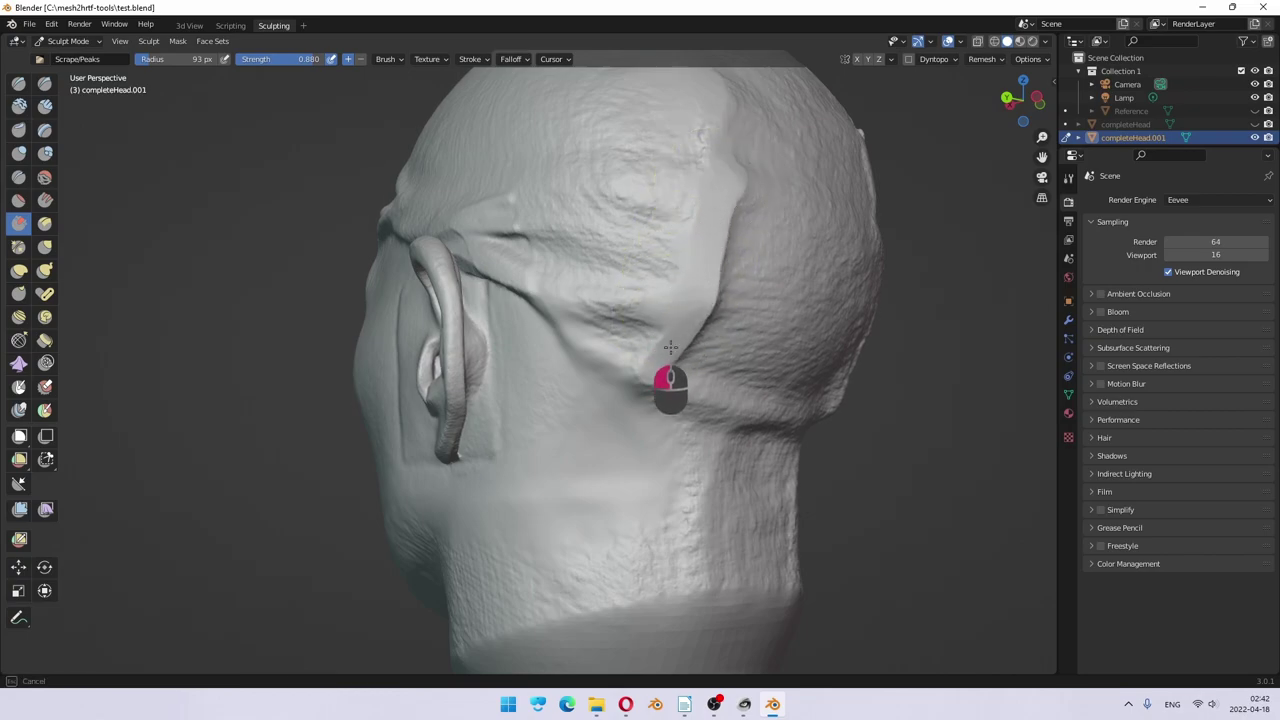
mouse_move(647, 371)
mouse_down()
mouse_move(667, 312)
mouse_move(596, 298)
mouse_move(673, 352)
mouse_move(505, 272)
mouse_move(560, 286)
mouse_up()
click(509, 277)
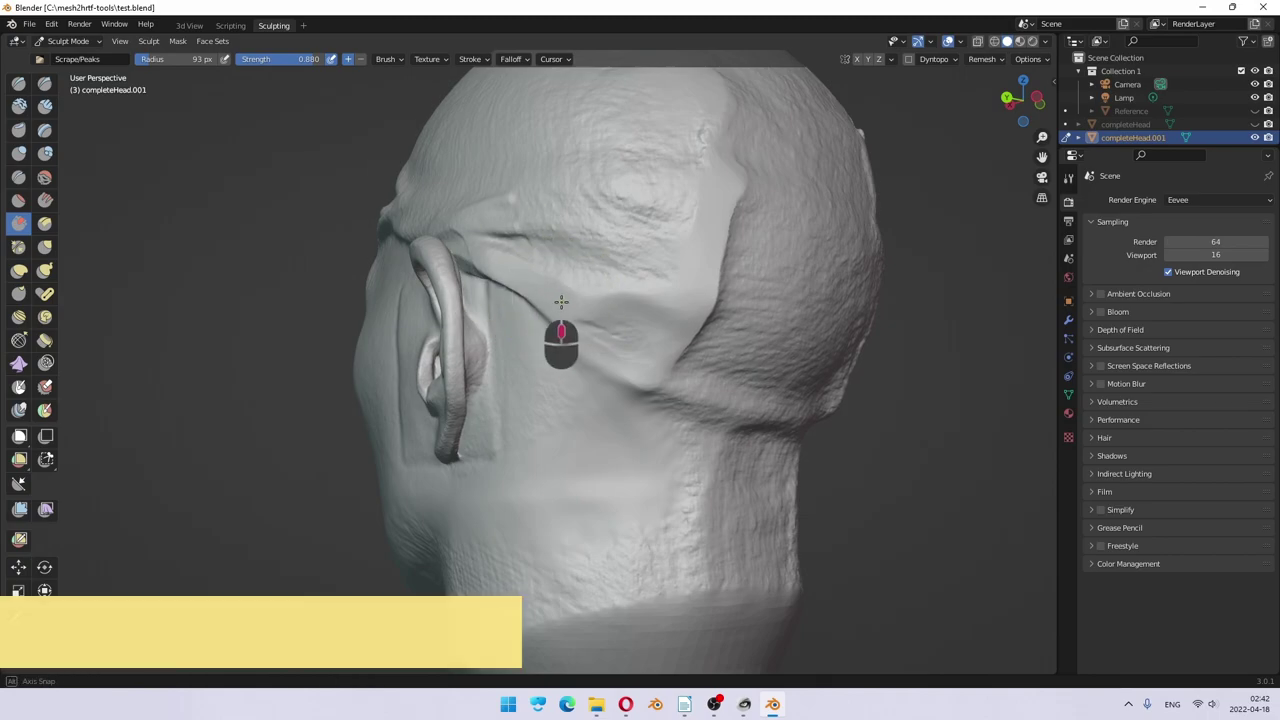
Step: Try scraping the cap fold right beside the ear and undo the stroke
mouse_move(563, 300)
middle_down()
mouse_move(528, 318)
mouse_move(560, 336)
middle_up()
mouse_move(513, 358)
mouse_down()
mouse_move(471, 371)
mouse_move(508, 366)
mouse_up()
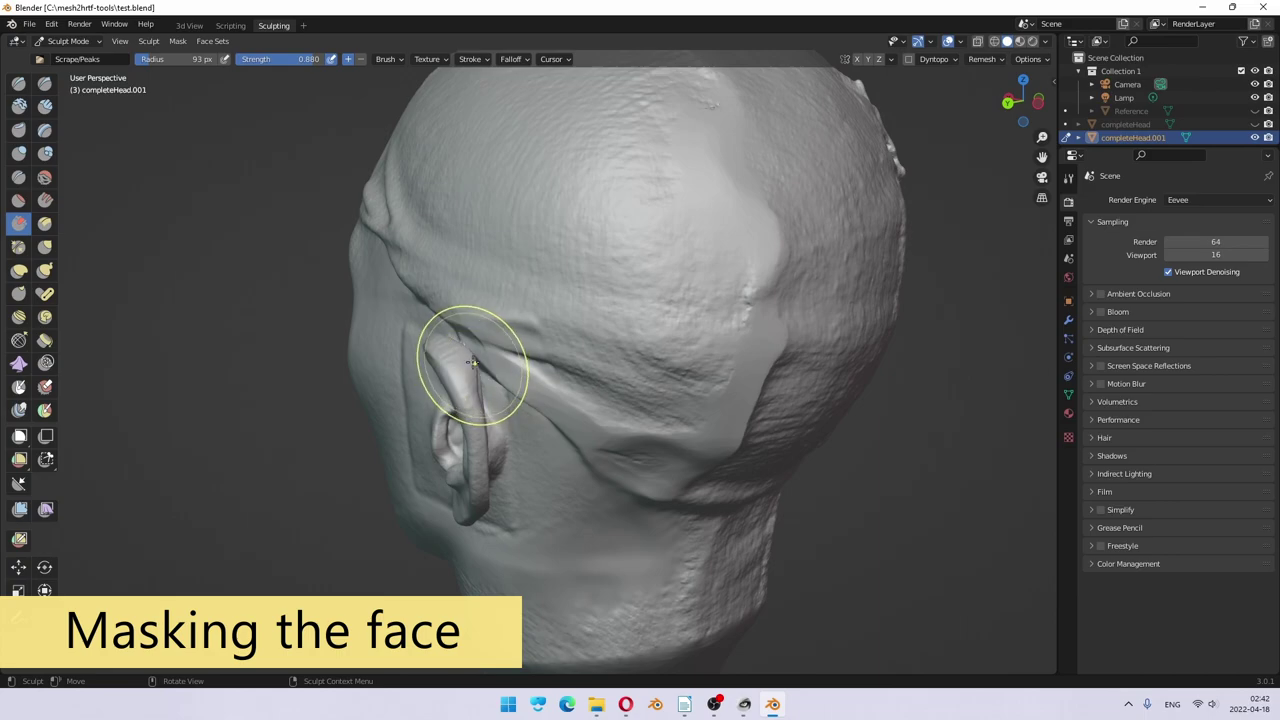
key(ctrl+z)
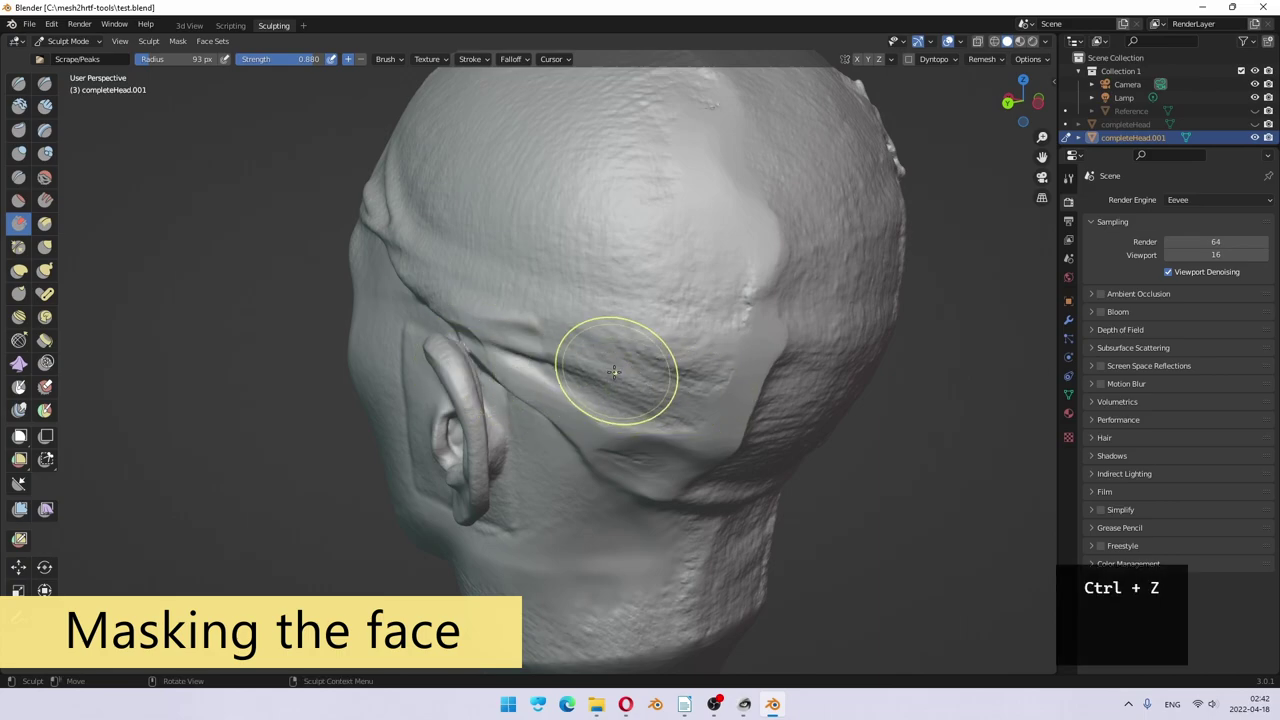
Step: Mask the ear and the skin just behind it with the Lasso Mask tool
scroll(457, 400, up, 3)
mouse_move(457, 400)
middle_down()
mouse_move(518, 412)
mouse_move(512, 390)
mouse_move(501, 396)
middle_up()
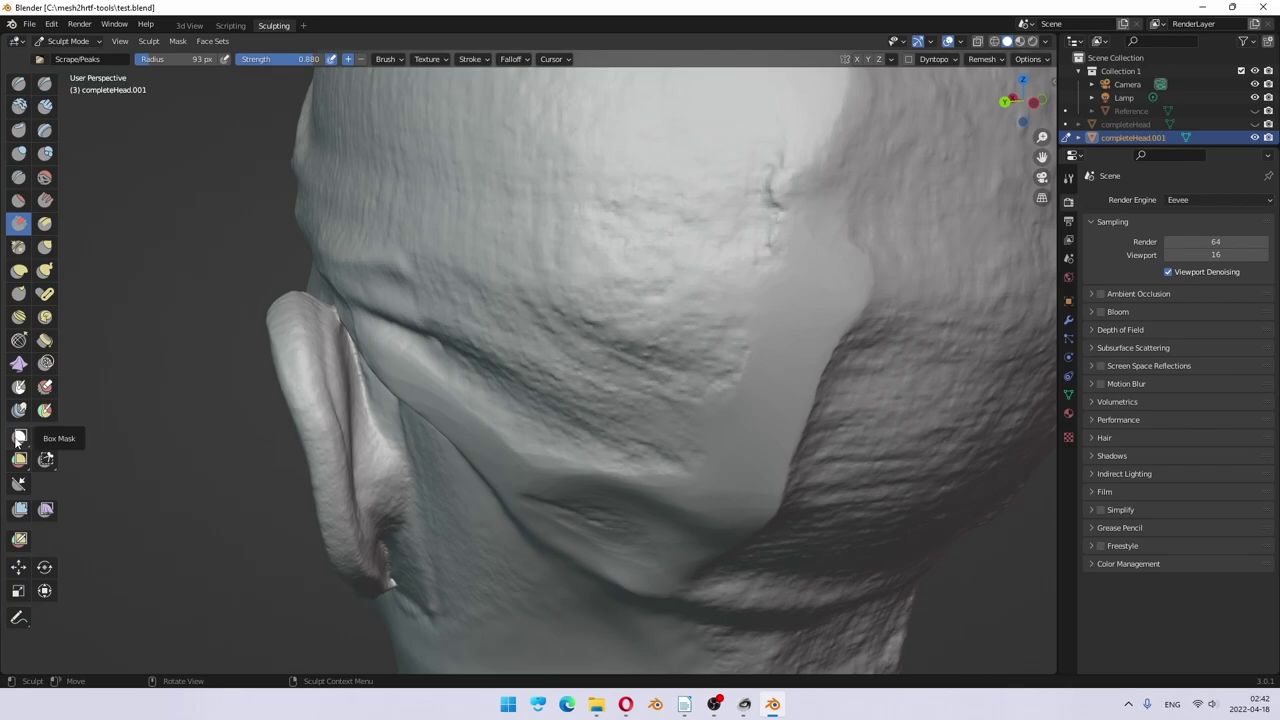
click(18, 441)
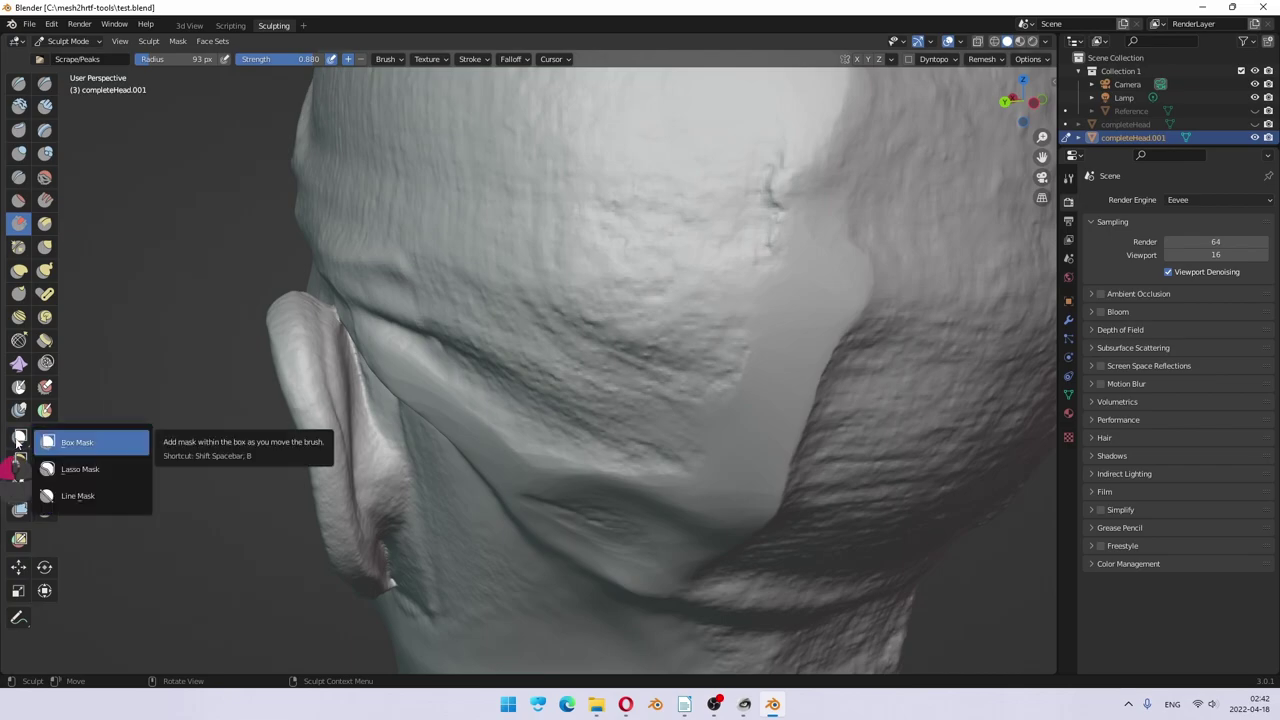
drag(116, 459, 117, 468)
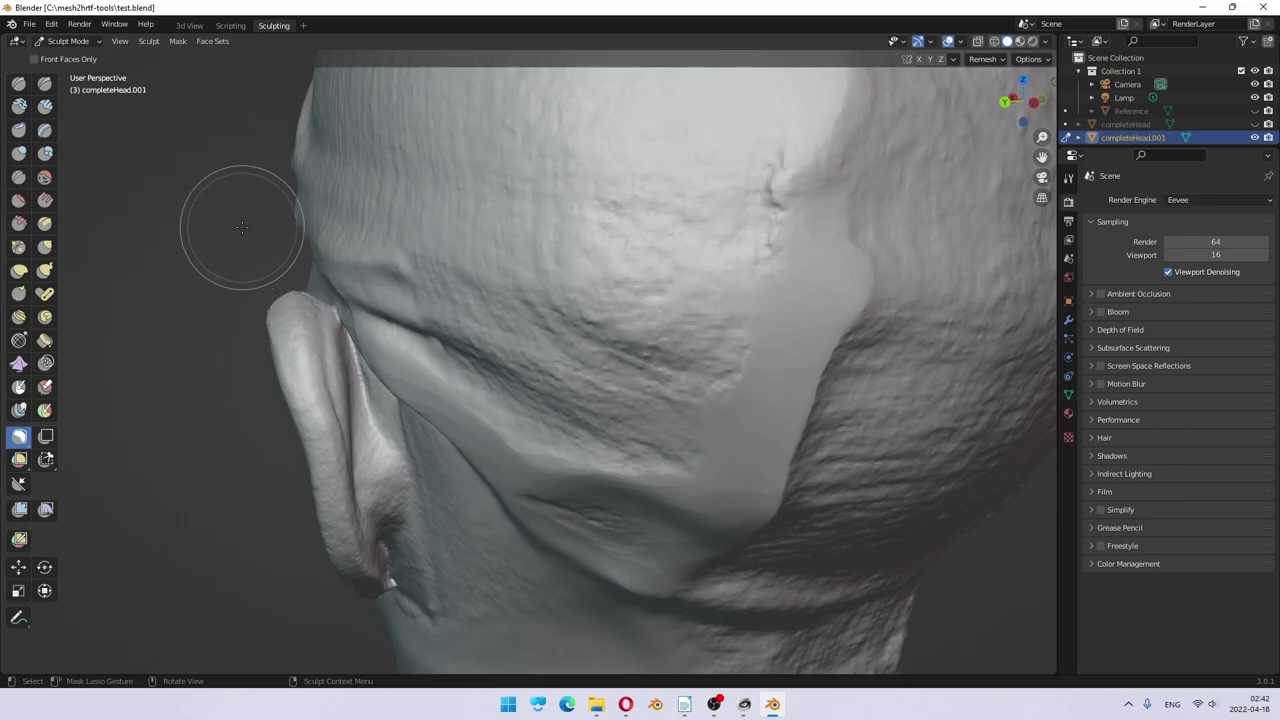
mouse_move(242, 227)
mouse_down()
mouse_move(330, 312)
mouse_move(440, 460)
mouse_move(497, 601)
mouse_move(356, 650)
mouse_move(225, 625)
mouse_move(209, 562)
mouse_up()
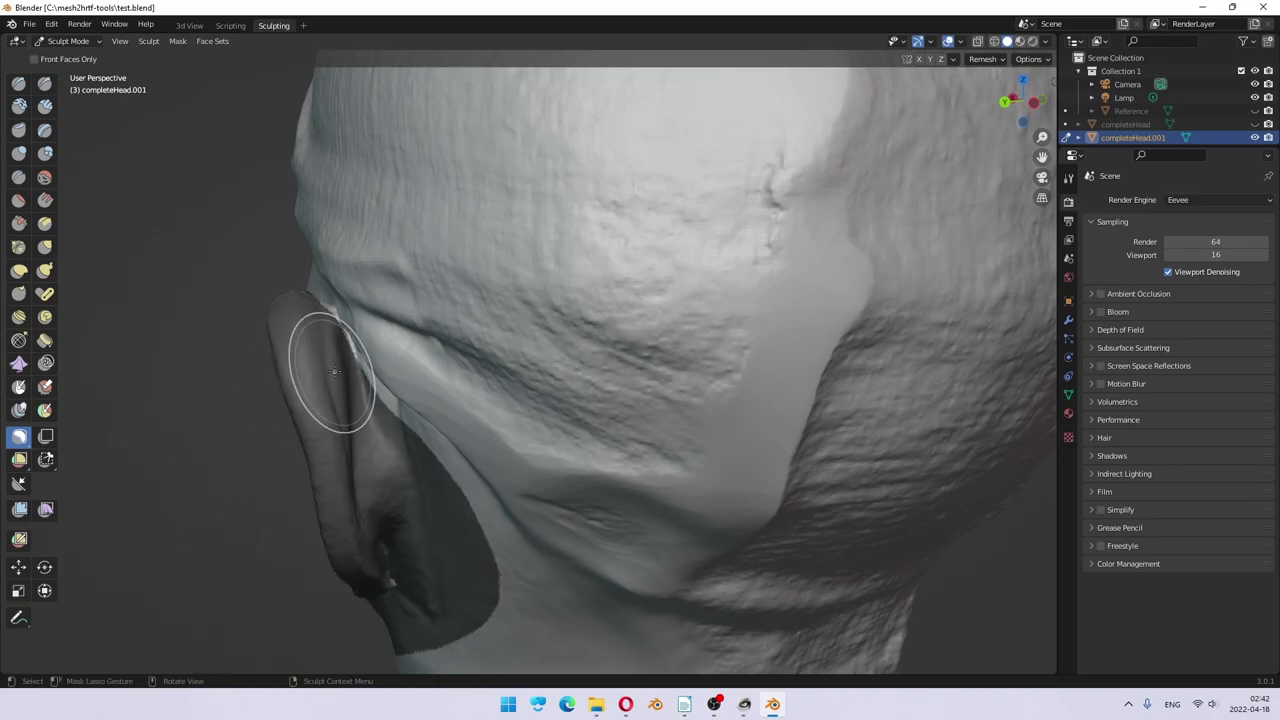
Step: Mask the remaining parts of the ear and the neck skin below and behind it with the Lasso Mask tool
middle_drag(338, 372, 400, 400)
middle_drag(488, 362, 605, 429)
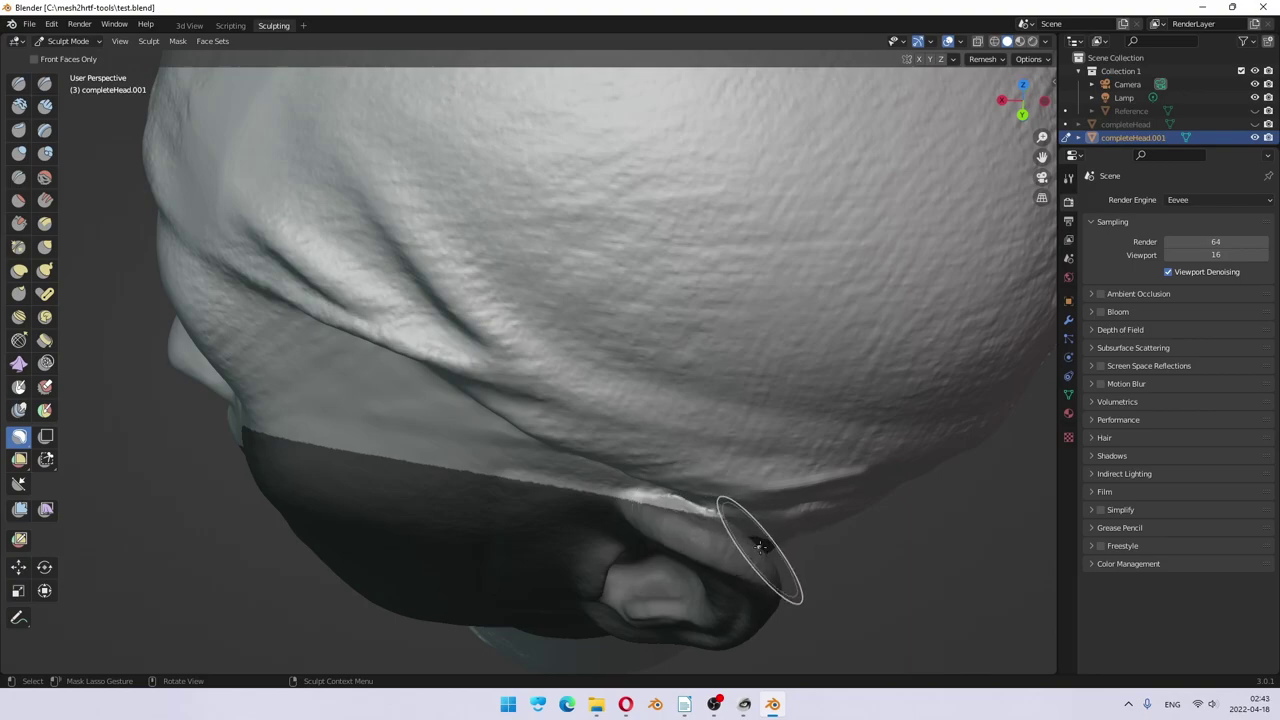
mouse_move(760, 545)
mouse_down()
mouse_move(686, 494)
mouse_move(528, 442)
mouse_move(336, 333)
mouse_move(110, 232)
mouse_move(110, 446)
mouse_move(184, 581)
mouse_move(250, 630)
mouse_up()
middle_drag(800, 466, 720, 450)
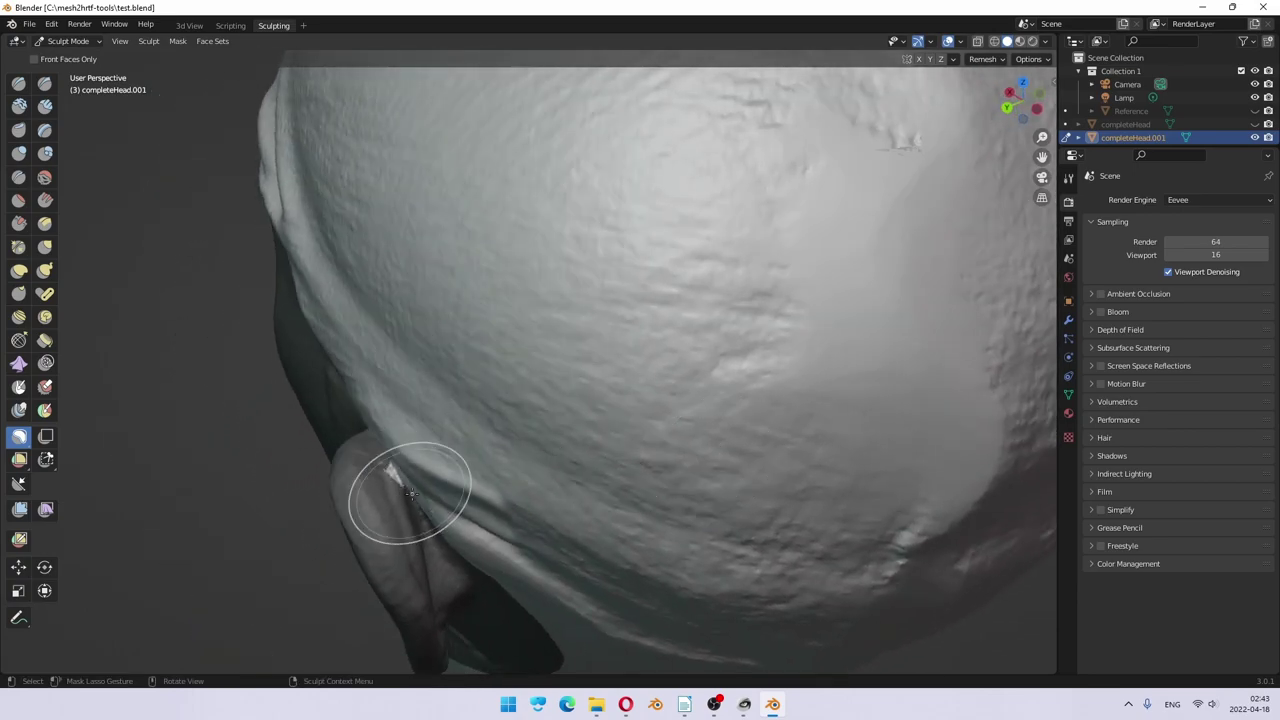
mouse_move(408, 502)
mouse_down()
mouse_move(372, 455)
mouse_move(280, 520)
mouse_up()
middle_drag(600, 480, 626, 458)
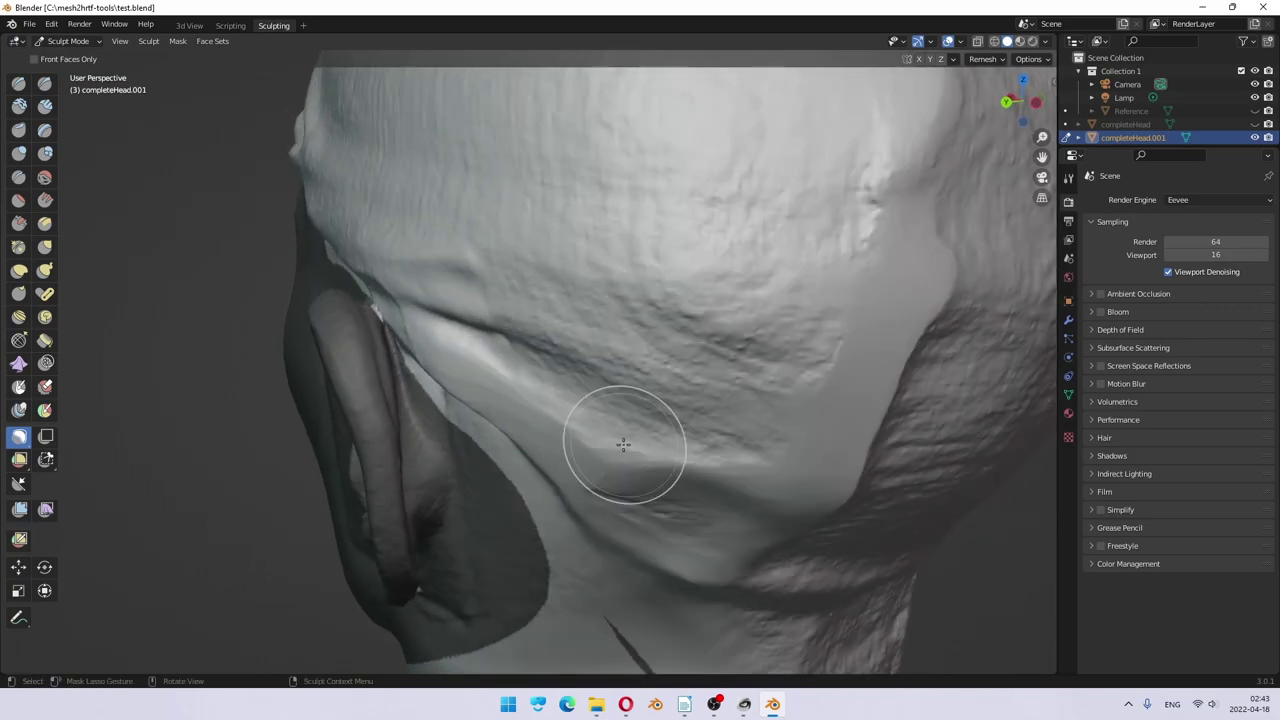
mouse_move(809, 433)
middle_down()
mouse_move(789, 398)
mouse_move(689, 386)
mouse_move(704, 372)
middle_up()
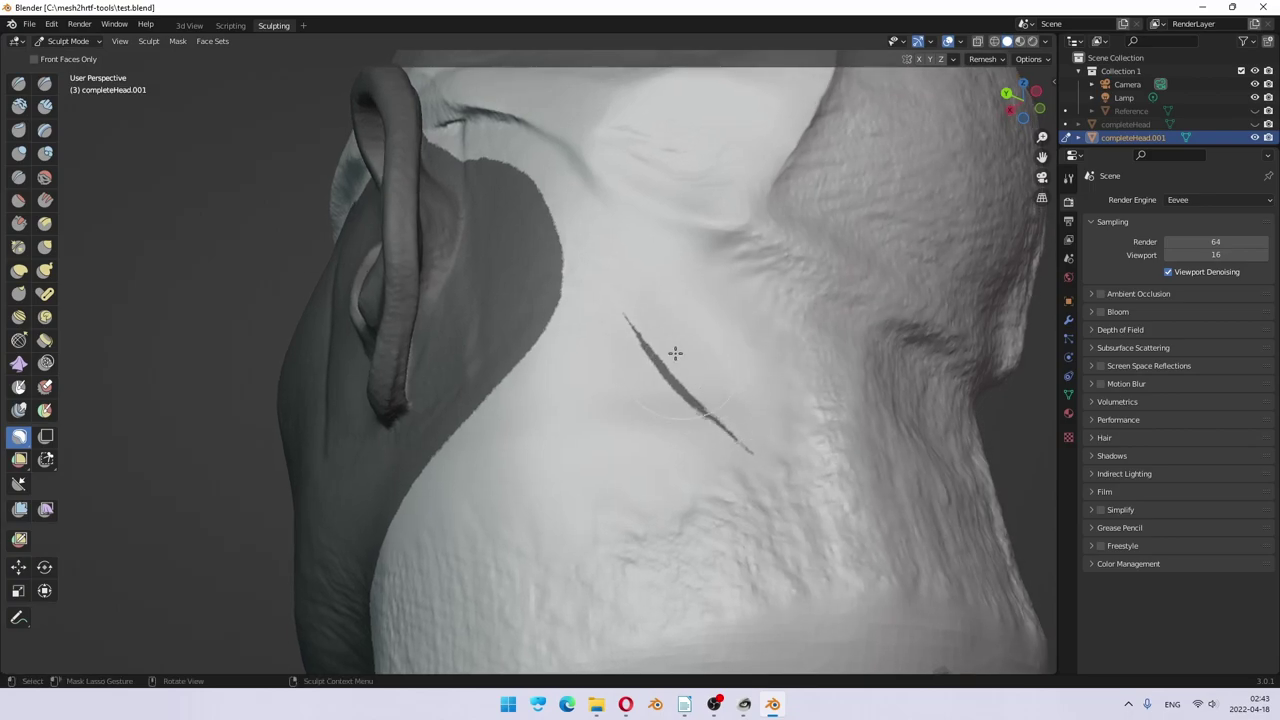
mouse_move(503, 231)
mouse_down()
mouse_move(669, 297)
mouse_move(803, 372)
mouse_move(1003, 420)
mouse_move(1055, 640)
mouse_move(908, 705)
mouse_move(281, 706)
mouse_up()
Step: Extend the lasso mask over the face and neck around to the other ear, up to the edge of the cap
mouse_move(766, 371)
middle_down()
mouse_move(789, 340)
mouse_move(646, 352)
mouse_move(631, 364)
mouse_move(665, 386)
mouse_move(634, 400)
mouse_move(694, 410)
mouse_move(745, 378)
mouse_move(762, 348)
middle_up()
scroll(631, 370, down, 4)
scroll(700, 440, down, 5)
middle_drag(737, 440, 700, 514)
mouse_move(737, 606)
mouse_down()
mouse_move(733, 503)
mouse_move(700, 464)
mouse_move(648, 457)
mouse_move(466, 487)
mouse_move(383, 532)
mouse_move(374, 612)
mouse_up()
mouse_move(740, 480)
middle_down()
mouse_move(877, 251)
mouse_move(944, 255)
mouse_move(714, 394)
mouse_move(734, 514)
mouse_move(714, 549)
middle_up()
mouse_move(621, 487)
mouse_down()
mouse_move(440, 520)
mouse_move(571, 491)
mouse_up()
mouse_move(571, 491)
middle_down()
mouse_move(625, 410)
mouse_move(600, 417)
mouse_move(606, 434)
mouse_move(643, 420)
middle_up()
mouse_move(668, 370)
mouse_down()
mouse_move(598, 395)
mouse_move(413, 419)
mouse_move(364, 474)
mouse_move(466, 614)
mouse_up()
key(Escape)
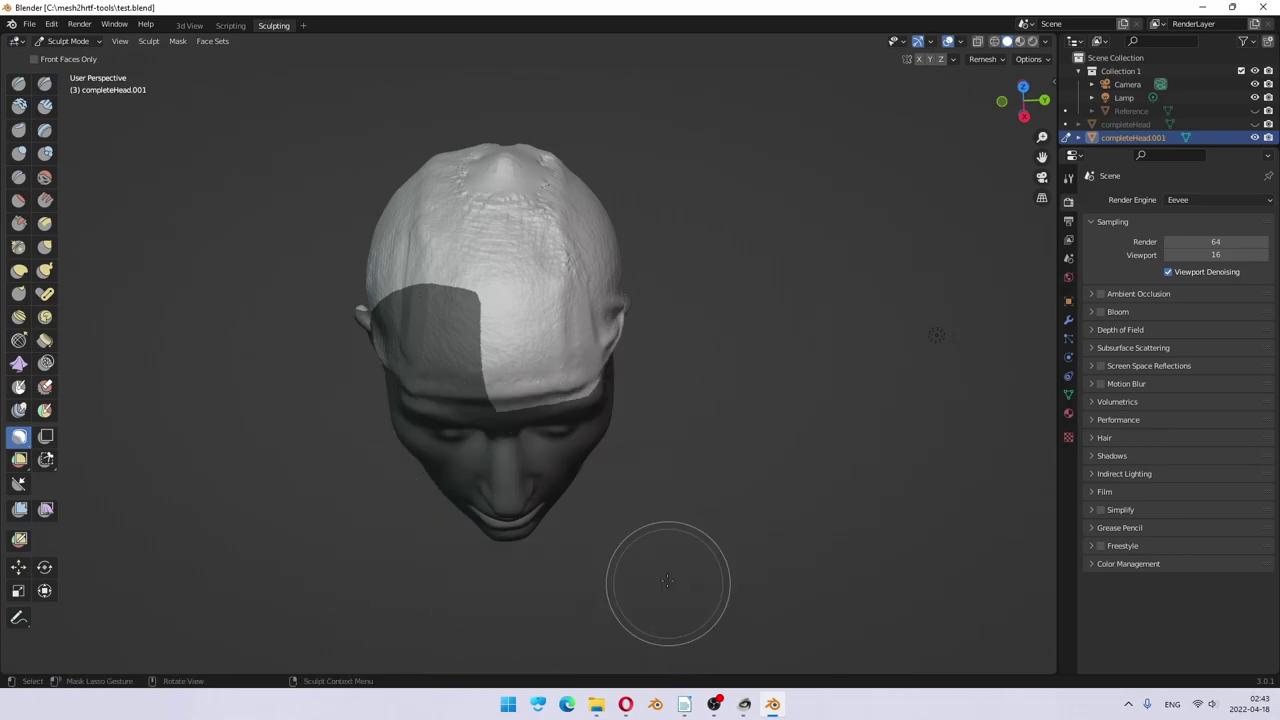
Step: Clear the excess lasso mask from the forehead and temple part of the cap above its edge
mouse_move(663, 557)
middle_down()
mouse_move(665, 249)
mouse_move(719, 216)
middle_up()
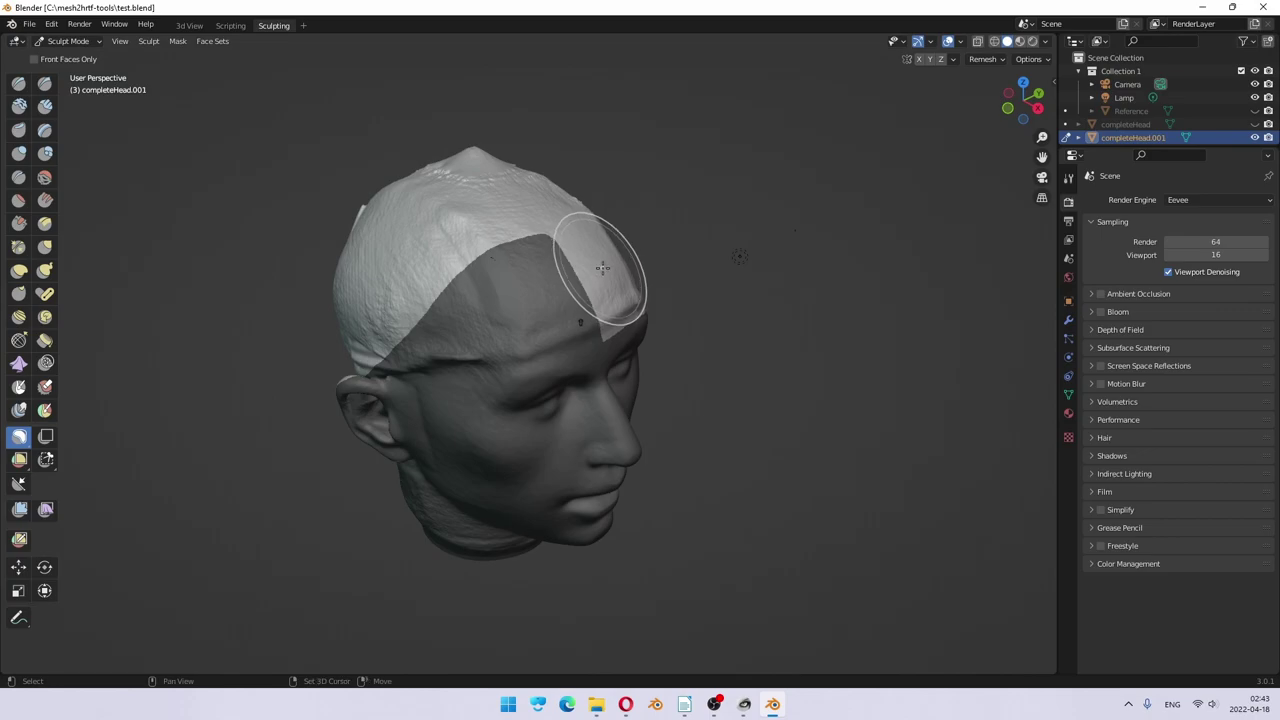
mouse_move(600, 272)
shift+mouse_down()
mouse_move(594, 309)
mouse_move(457, 309)
mouse_move(494, 181)
mouse_move(588, 238)
shift+mouse_up()
ctrl+middle_drag(650, 255, 594, 280)
mouse_move(605, 240)
ctrl+mouse_down()
mouse_move(401, 276)
mouse_move(344, 318)
mouse_move(288, 306)
mouse_move(262, 196)
mouse_move(276, 127)
mouse_move(370, 60)
mouse_move(505, 61)
ctrl+mouse_up()
middle_drag(733, 221, 828, 219)
scroll(481, 327, up, 3)
middle_drag(400, 400, 400, 371)
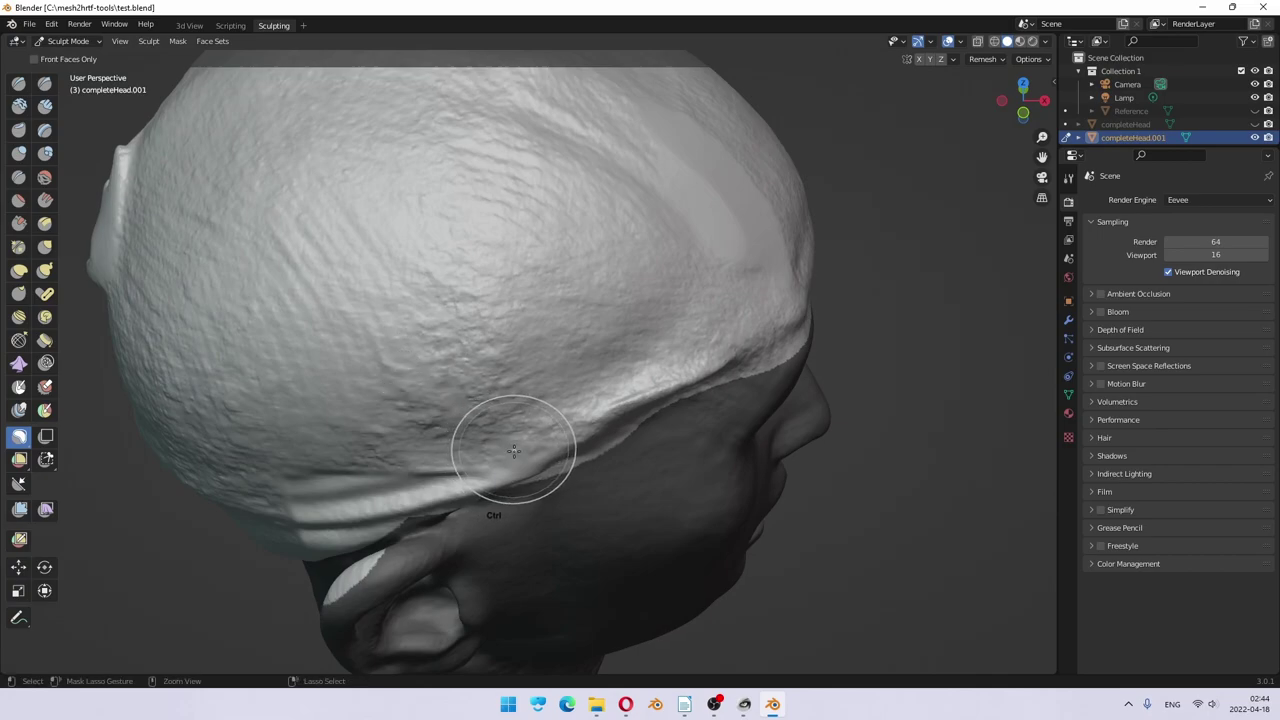
mouse_move(513, 449)
ctrl+mouse_down()
mouse_move(383, 551)
mouse_move(320, 569)
mouse_move(226, 484)
ctrl+mouse_up()
Step: Examine the mask coverage around the cap, ear and neck from several angles
mouse_move(491, 320)
middle_down()
mouse_move(257, 300)
mouse_move(668, 226)
mouse_move(646, 207)
middle_up()
middle_drag(788, 411, 678, 327)
scroll(749, 391, down, 2)
middle_drag(595, 340, 685, 337)
mouse_move(779, 237)
middle_down()
mouse_move(740, 337)
mouse_move(586, 286)
mouse_move(698, 281)
mouse_move(666, 334)
mouse_move(686, 316)
middle_up()
middle_drag(581, 287, 632, 329)
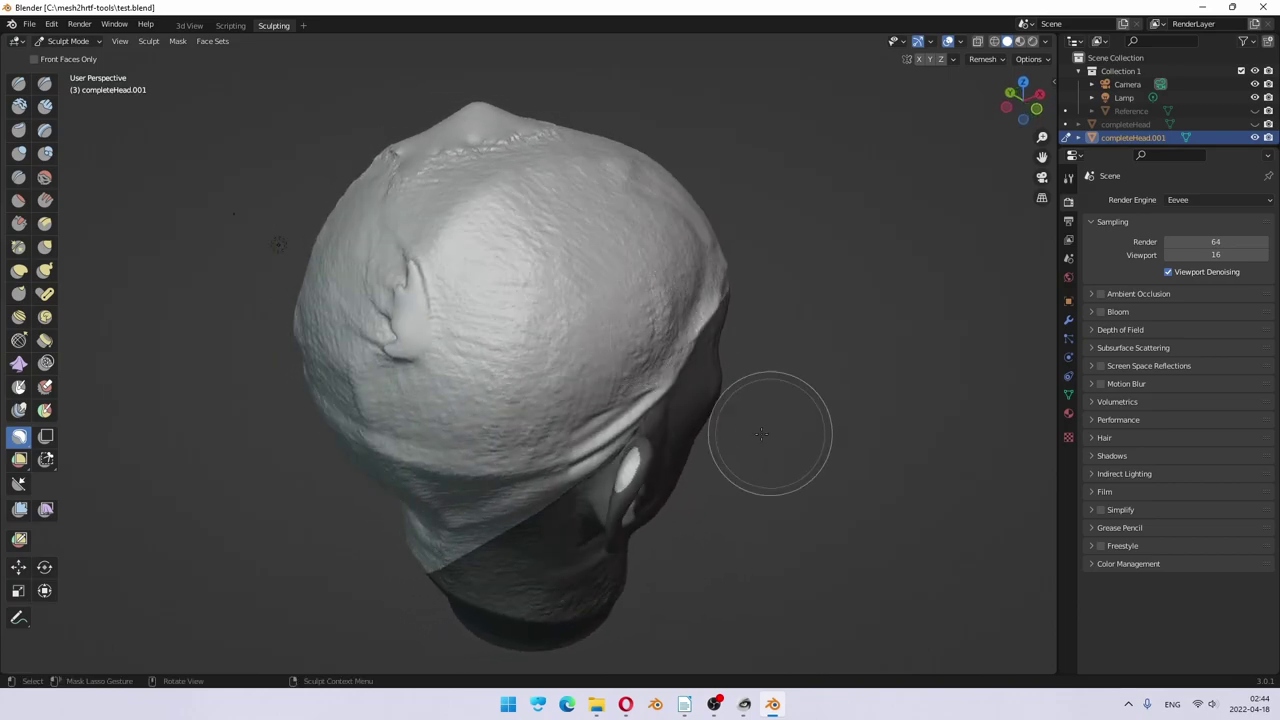
middle_drag(747, 443, 613, 421)
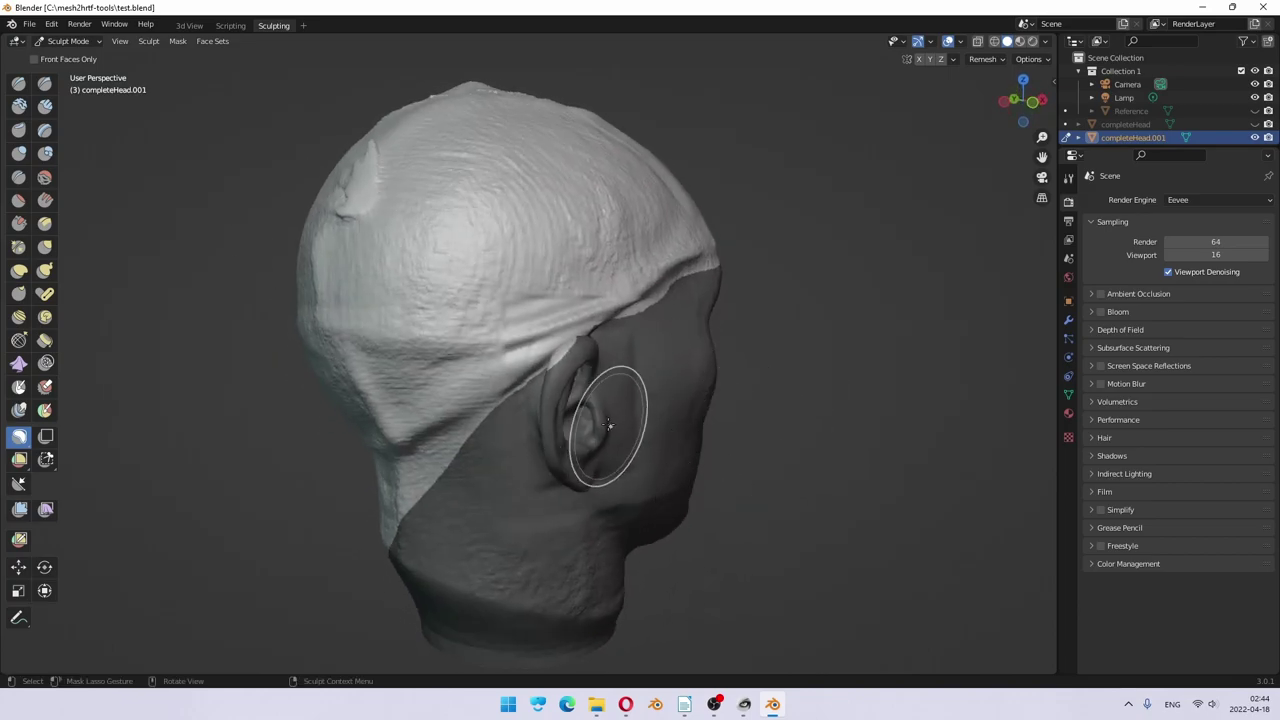
middle_drag(673, 366, 615, 428)
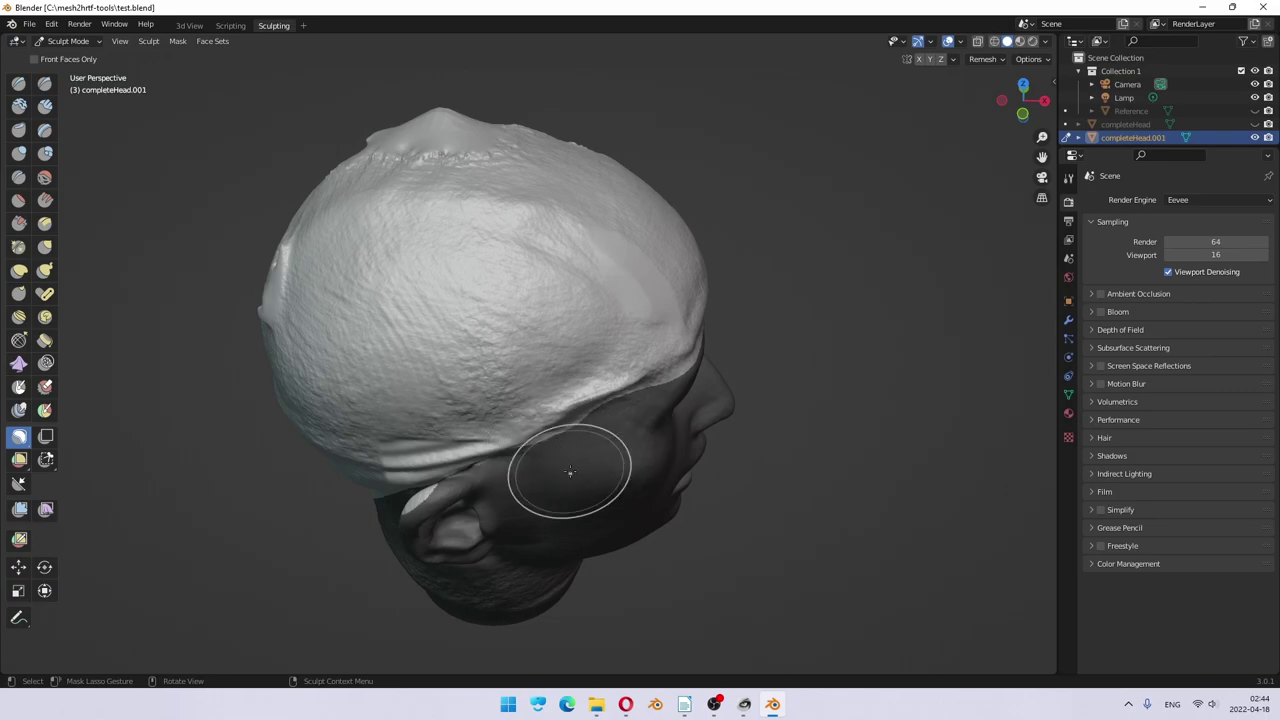
Step: Lasso-mask the unmasked patch on the upper rim of the second ear
mouse_move(500, 505)
middle_down()
mouse_move(586, 376)
mouse_move(565, 417)
mouse_move(606, 422)
middle_up()
scroll(648, 456, up, 3)
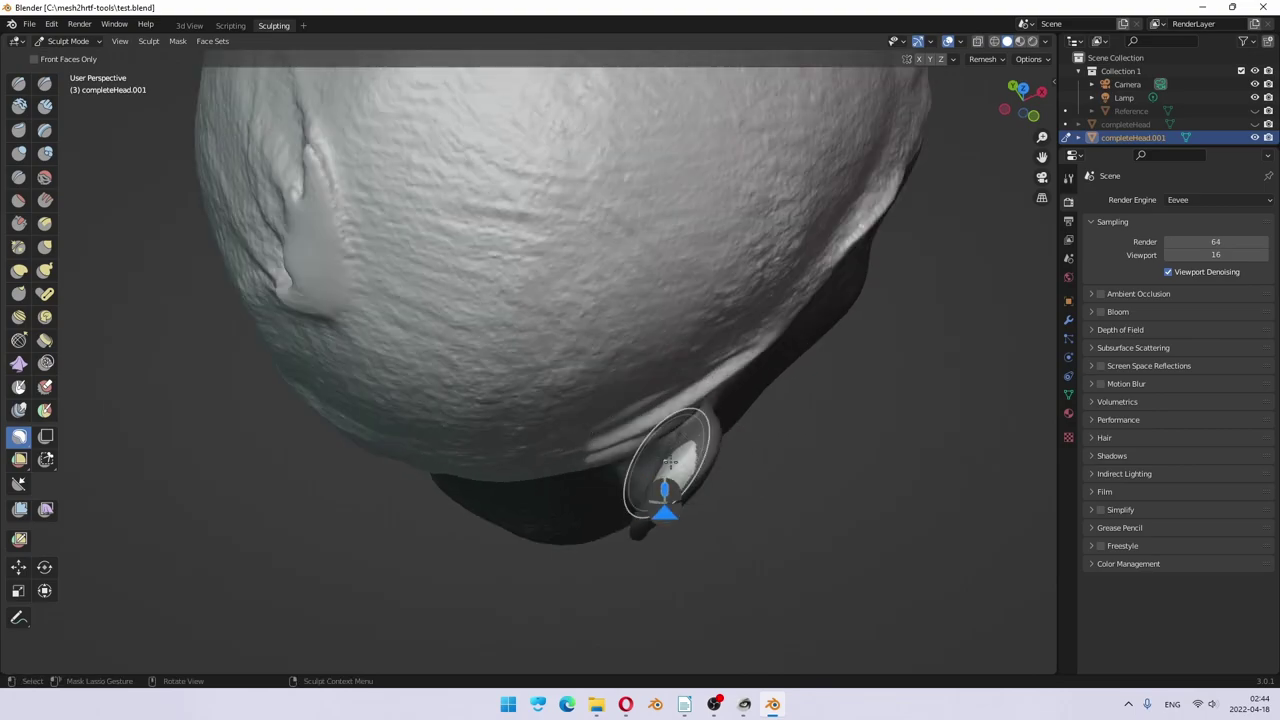
middle_drag(770, 446, 771, 443)
mouse_move(805, 410)
mouse_down()
mouse_move(675, 444)
mouse_move(611, 515)
mouse_move(688, 588)
mouse_up()
mouse_move(975, 297)
middle_down()
mouse_move(897, 265)
mouse_move(551, 337)
mouse_move(574, 354)
mouse_move(597, 337)
middle_up()
mouse_move(863, 302)
middle_down()
mouse_move(852, 323)
mouse_move(829, 309)
mouse_move(837, 323)
mouse_move(849, 296)
middle_up()
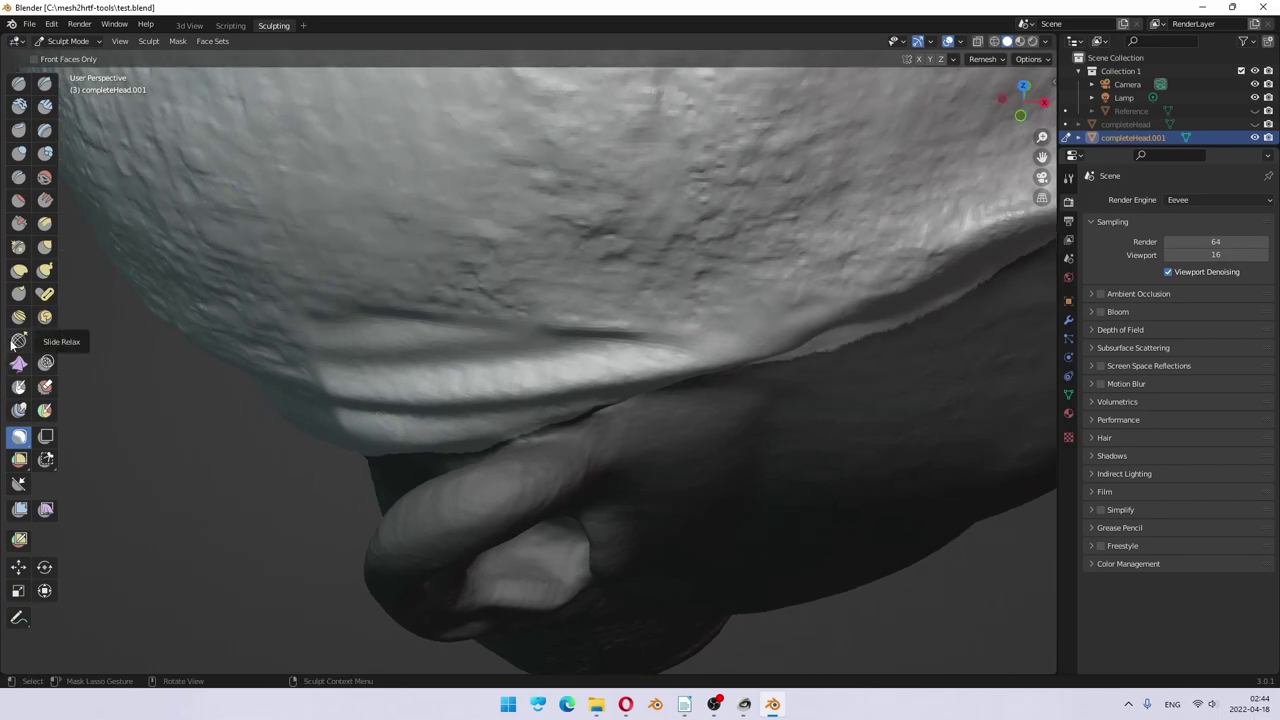
Step: Paint a mask across the back of the neck below the cap edge with the Mask brush
click(19, 389)
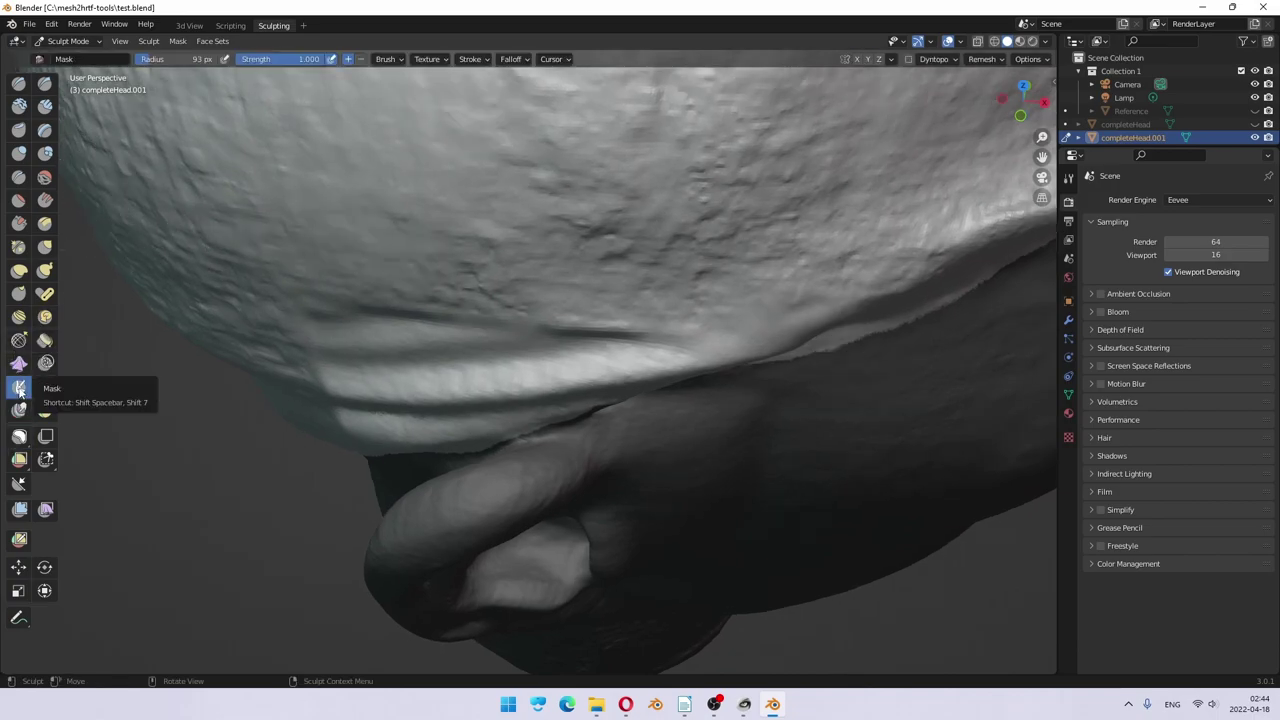
mouse_move(576, 512)
middle_down()
mouse_move(597, 477)
mouse_move(623, 486)
mouse_move(654, 471)
mouse_move(686, 403)
mouse_move(608, 277)
middle_up()
mouse_move(630, 245)
mouse_down()
mouse_move(563, 366)
mouse_move(383, 503)
mouse_move(365, 433)
mouse_move(510, 373)
mouse_move(350, 530)
mouse_up()
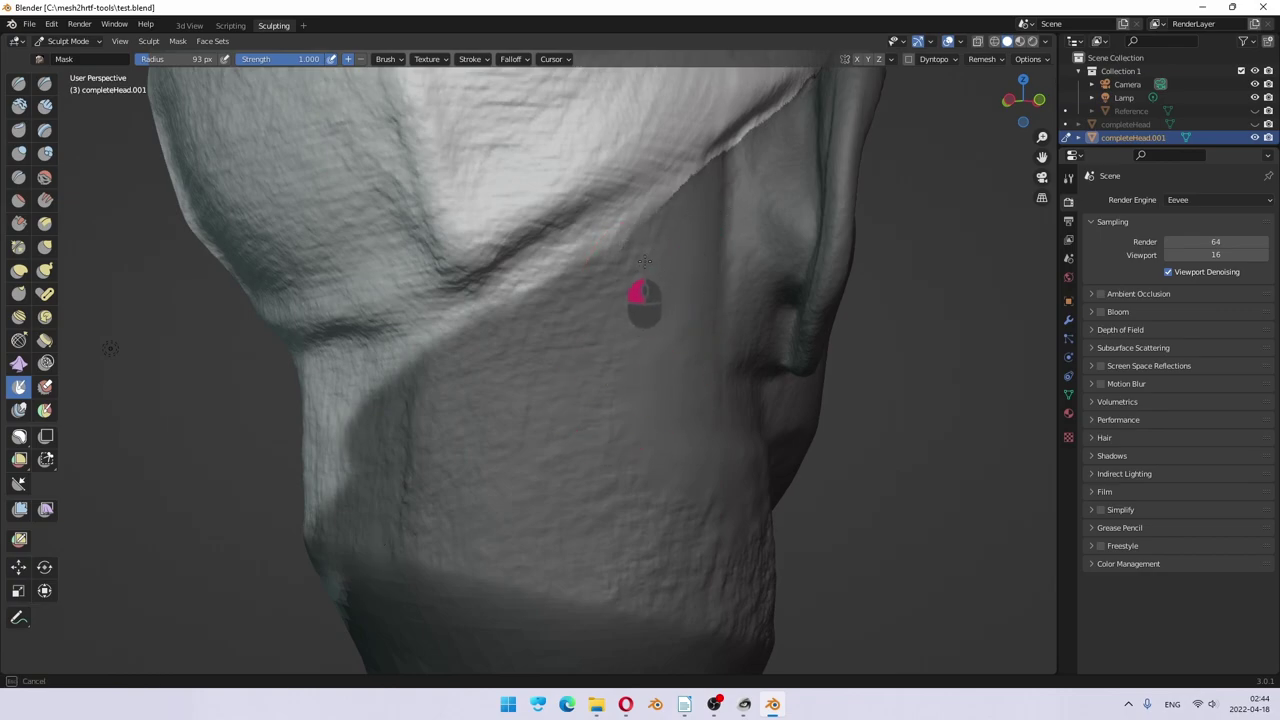
mouse_move(556, 395)
middle_down()
mouse_move(620, 385)
mouse_move(603, 415)
middle_up()
mouse_move(603, 415)
mouse_down()
mouse_move(569, 381)
mouse_move(277, 329)
mouse_move(641, 389)
mouse_move(344, 335)
mouse_move(677, 361)
mouse_move(376, 367)
mouse_up()
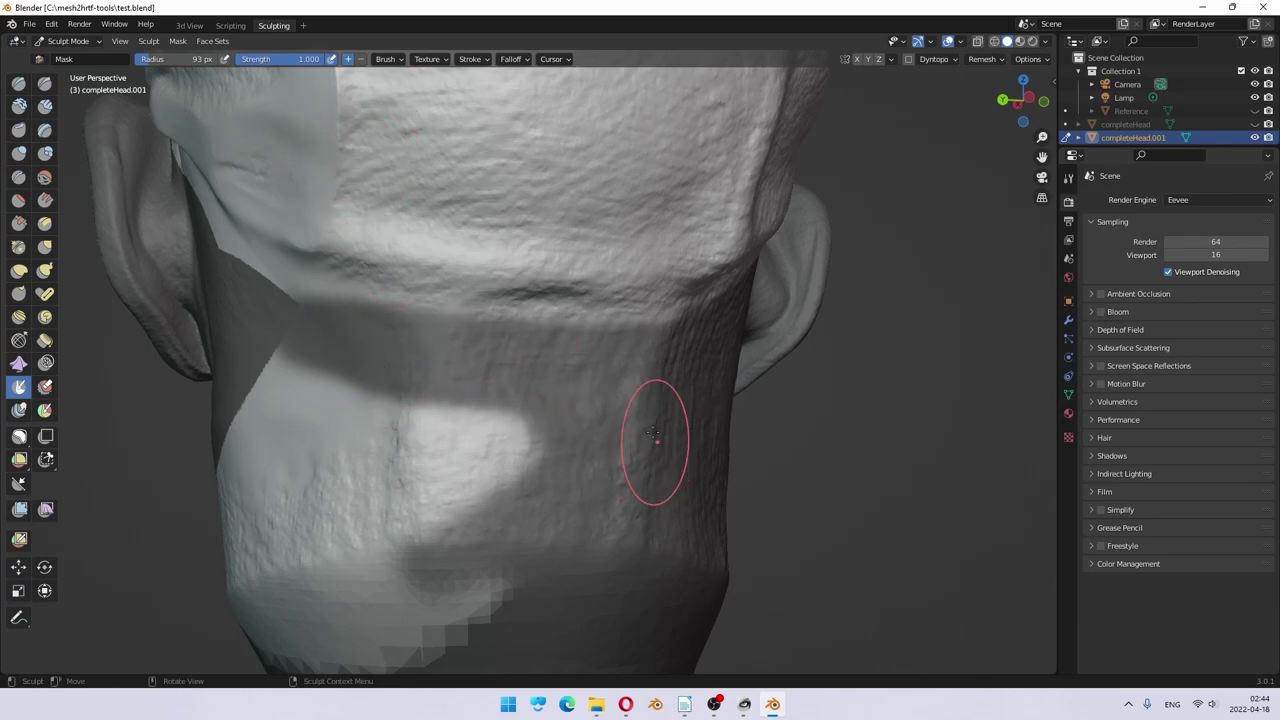
mouse_move(651, 428)
mouse_down()
mouse_move(622, 406)
mouse_move(275, 403)
mouse_move(385, 420)
mouse_up()
mouse_move(269, 373)
mouse_down()
mouse_move(227, 572)
mouse_move(254, 389)
mouse_move(297, 437)
mouse_move(453, 431)
mouse_move(576, 449)
mouse_move(326, 509)
mouse_move(401, 582)
mouse_move(640, 423)
mouse_move(646, 380)
mouse_up()
Step: Fill the remaining mask gaps on the neck and behind the first ear, and check the face and ear
mouse_move(645, 370)
middle_down()
mouse_move(363, 551)
mouse_move(463, 477)
middle_up()
mouse_move(463, 477)
mouse_down()
mouse_move(357, 519)
mouse_move(659, 421)
mouse_move(481, 377)
mouse_move(333, 438)
mouse_move(286, 392)
mouse_move(266, 561)
mouse_move(273, 321)
mouse_move(212, 504)
mouse_move(247, 298)
mouse_move(173, 446)
mouse_move(229, 246)
mouse_up()
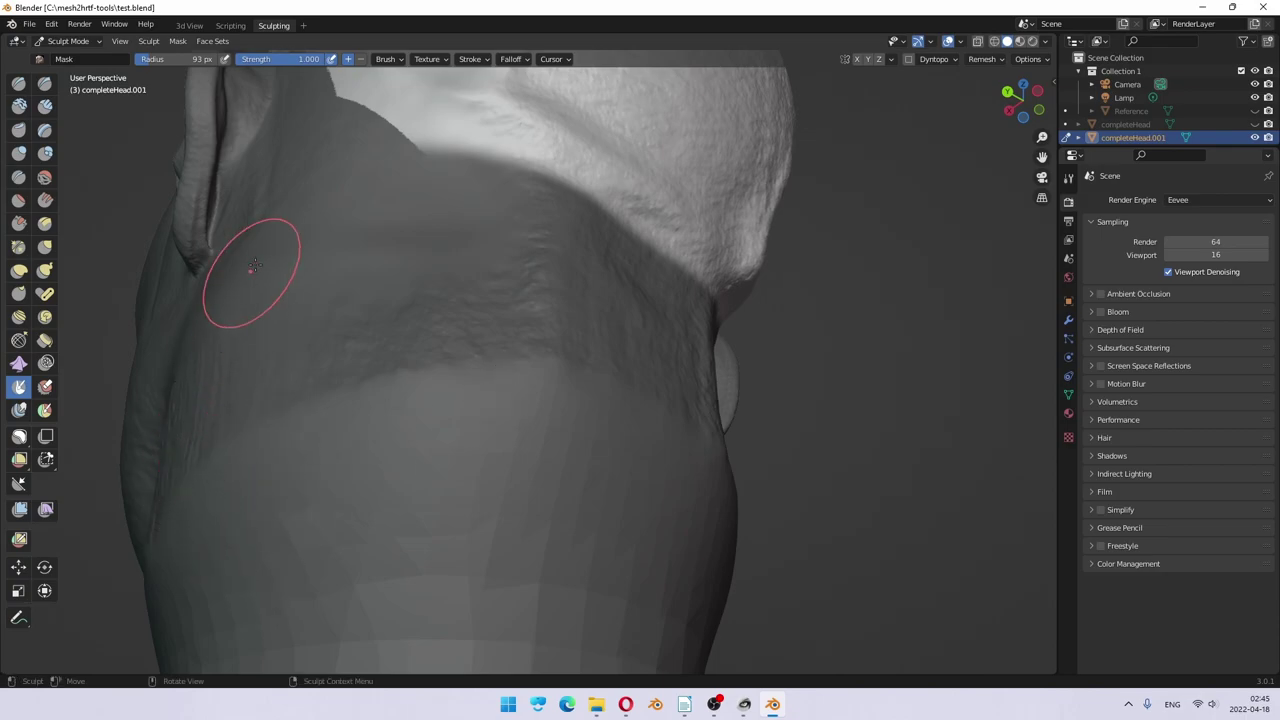
middle_drag(255, 265, 393, 432)
drag(472, 440, 420, 350)
drag(314, 216, 259, 183)
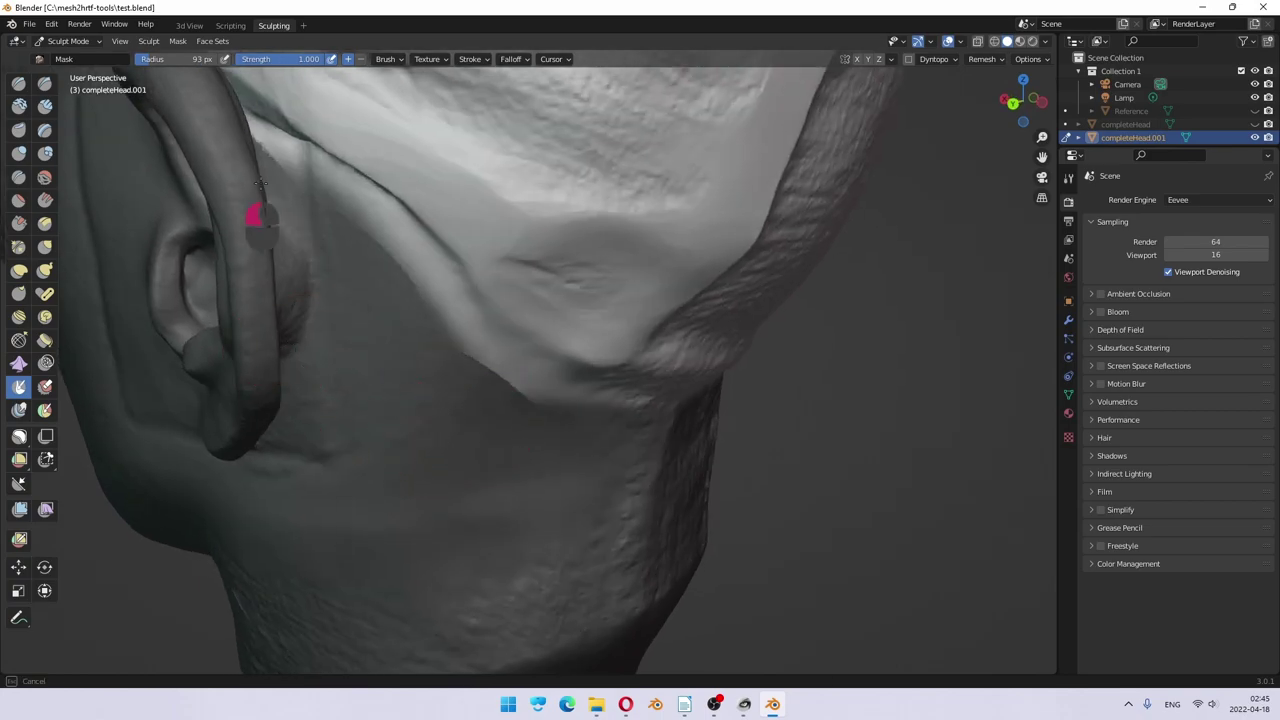
middle_drag(263, 210, 314, 374)
scroll(386, 349, down, 3)
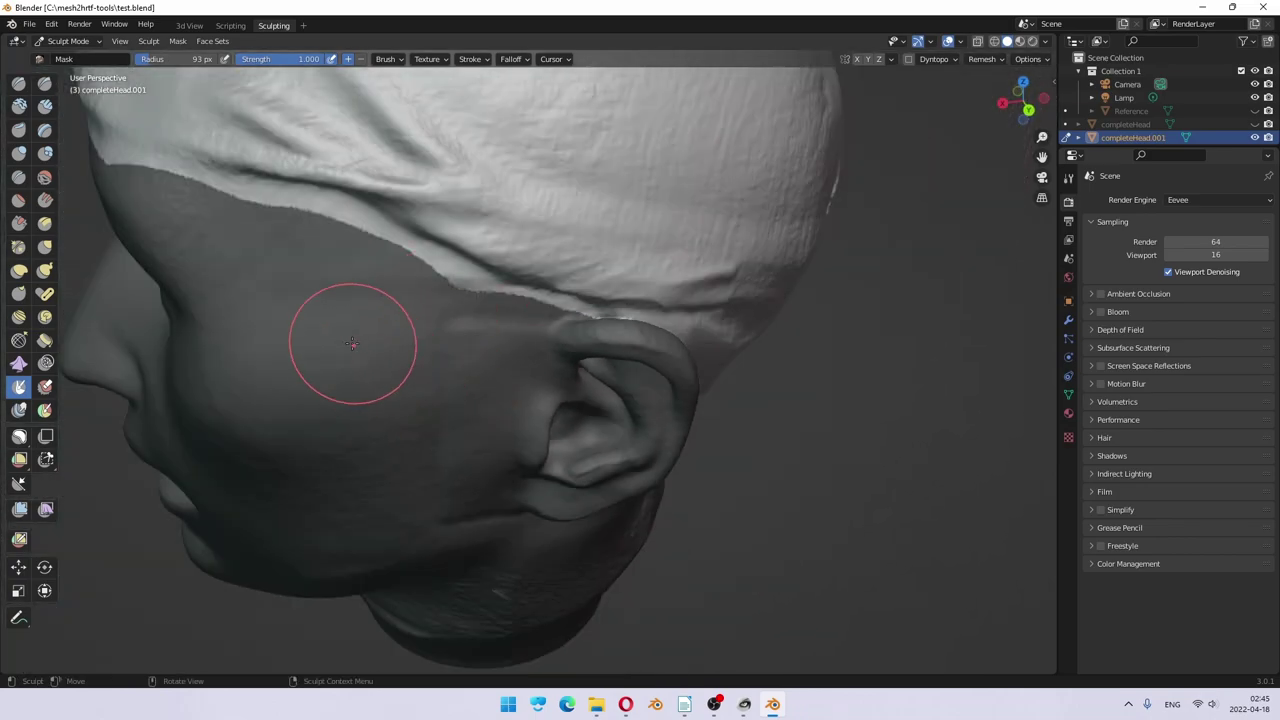
middle_drag(351, 342, 500, 322)
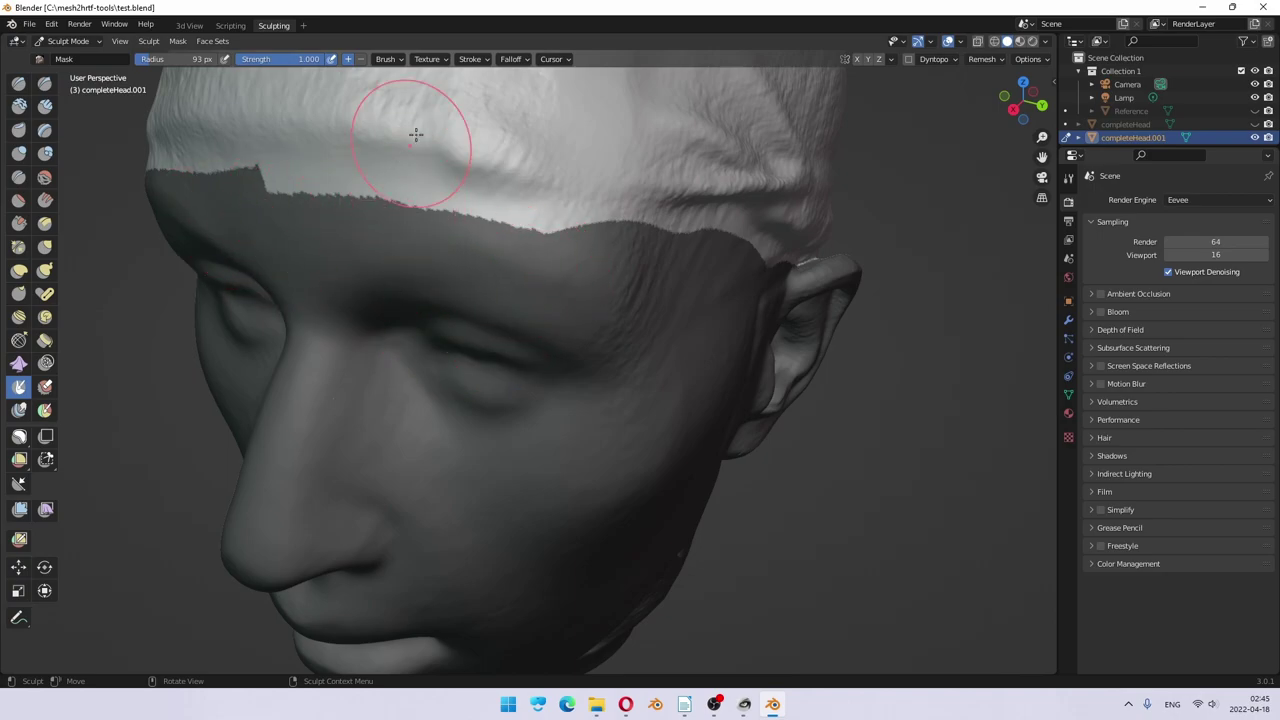
Step: Show the Mask brush's tool settings in the properties editor, and open and close the viewport sidebar
click(1068, 178)
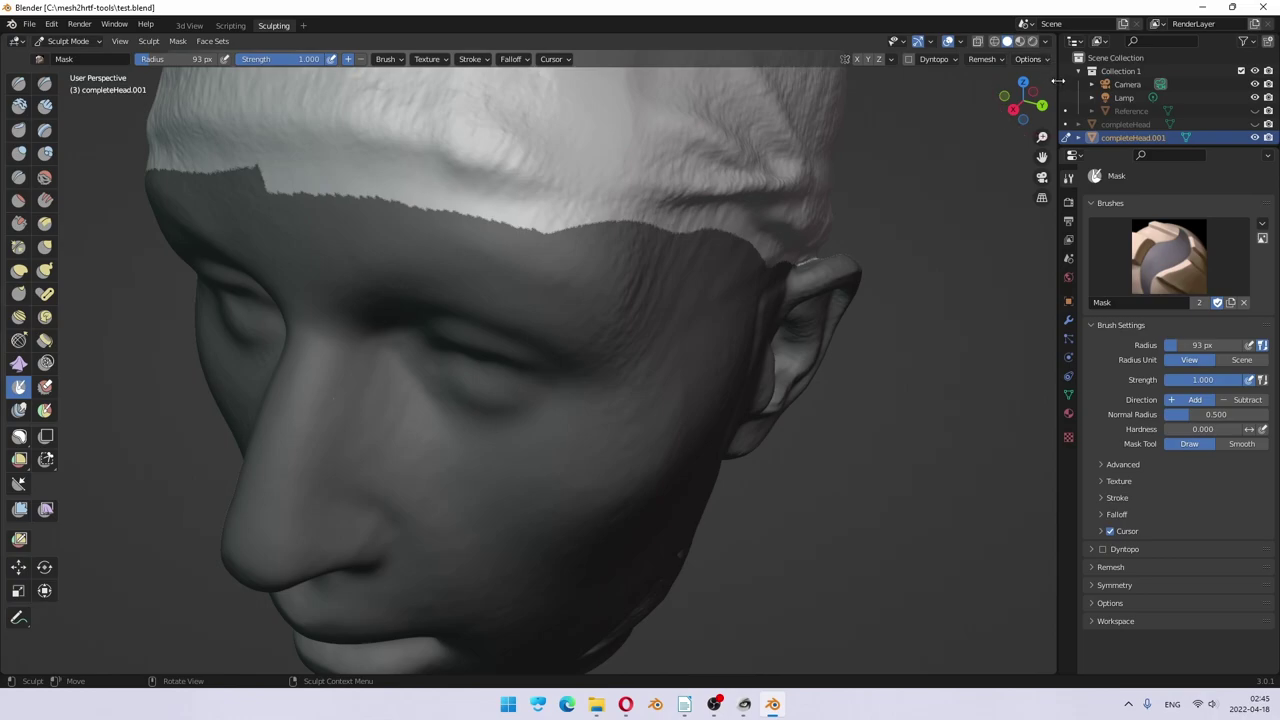
drag(1056, 80, 873, 125)
click(1049, 113)
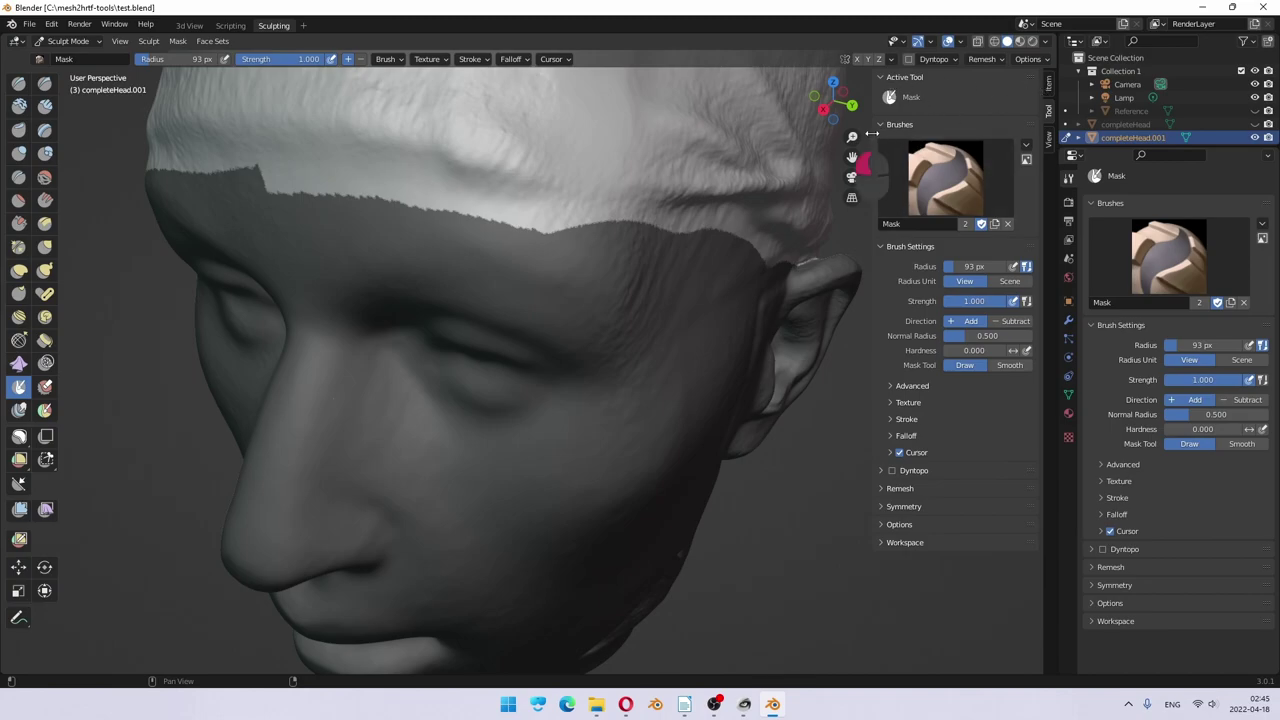
drag(872, 134, 960, 160)
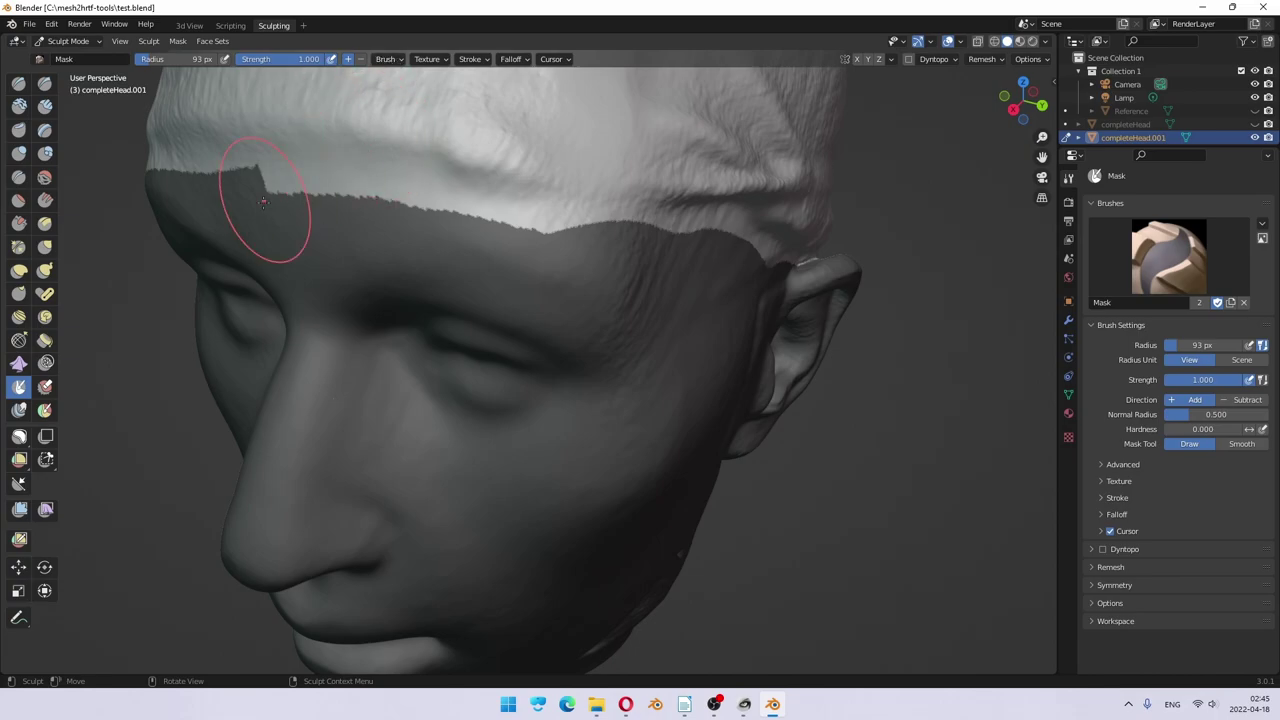
Step: Check the finished mask all around the head and save the file
mouse_move(264, 205)
middle_down()
mouse_move(426, 286)
mouse_move(740, 294)
mouse_move(706, 320)
mouse_move(583, 349)
mouse_move(600, 280)
middle_up()
scroll(443, 286, down, 4)
mouse_move(609, 200)
middle_down()
mouse_move(609, 234)
mouse_move(528, 320)
mouse_move(689, 263)
mouse_move(654, 286)
mouse_move(592, 284)
middle_up()
middle_drag(439, 263, 517, 276)
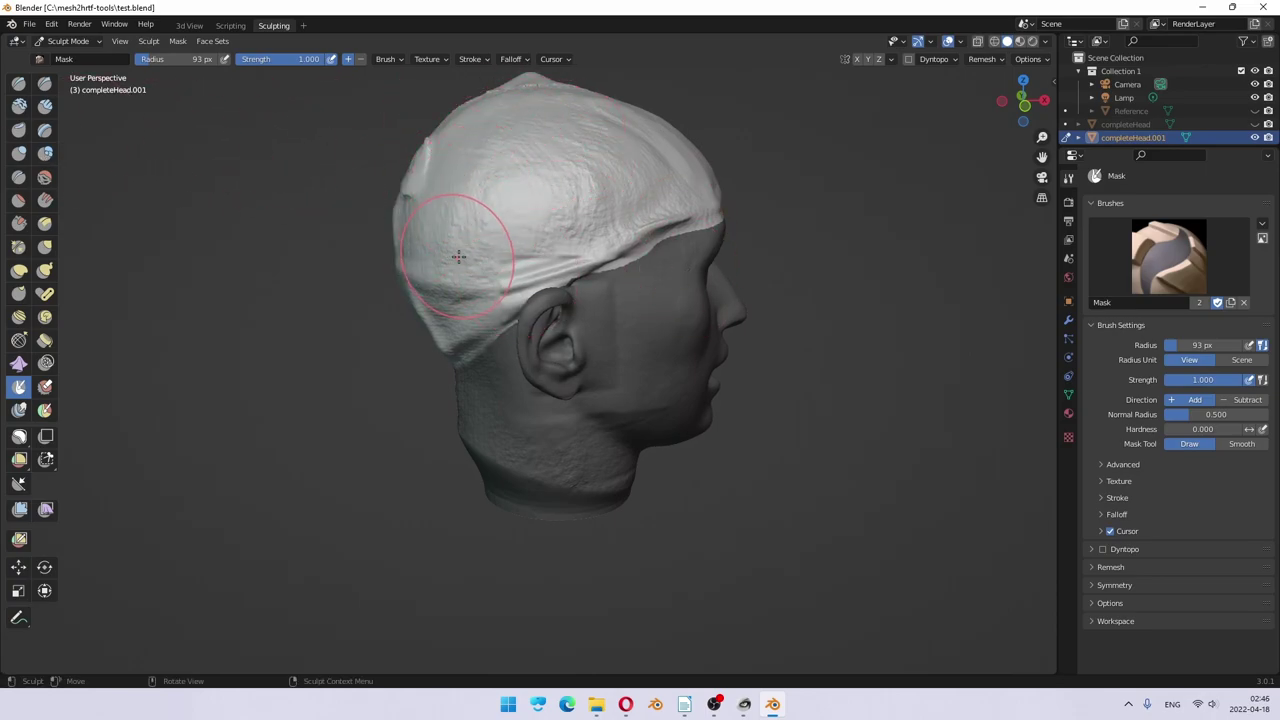
mouse_move(460, 255)
middle_down()
mouse_move(517, 286)
mouse_move(425, 230)
middle_up()
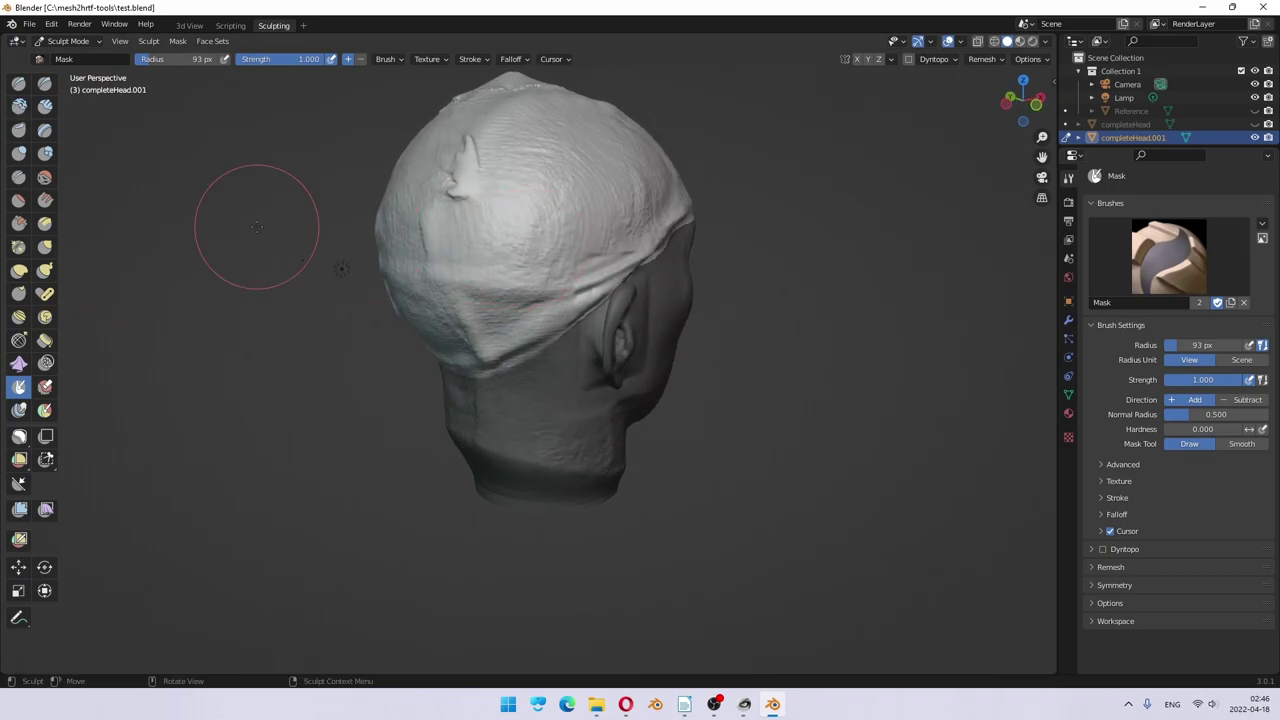
key(ctrl+s)
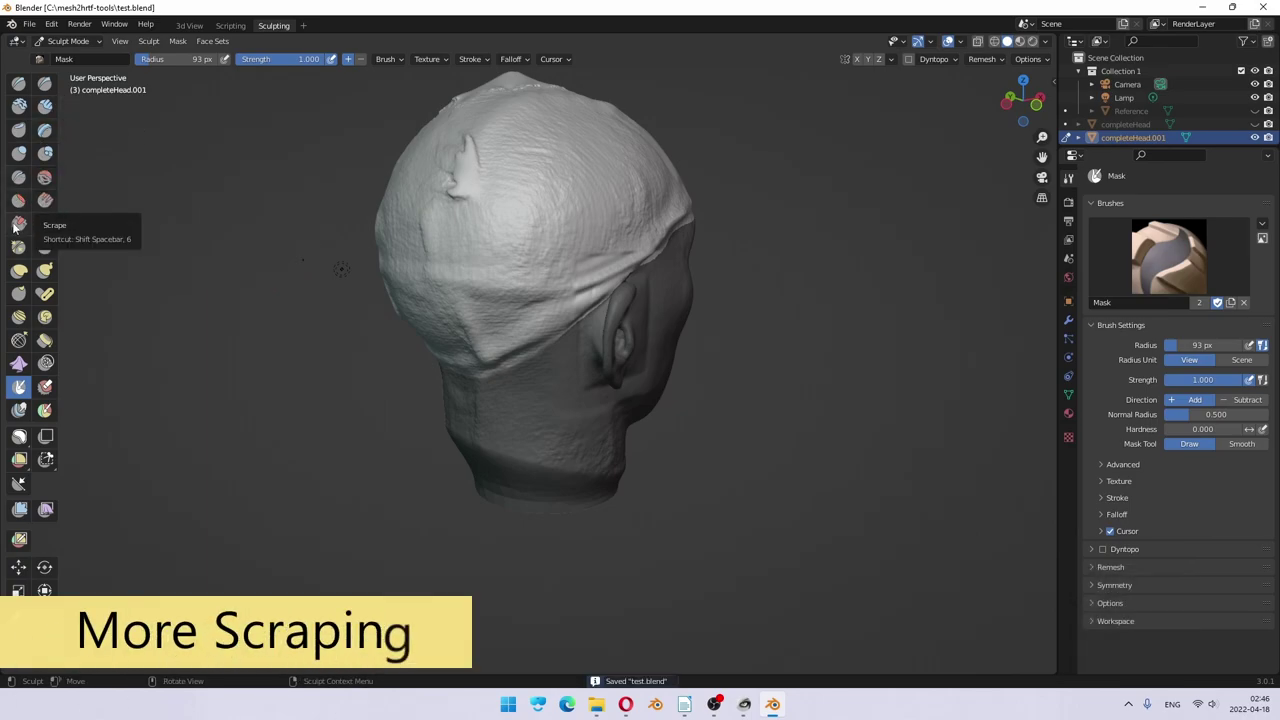
Step: Scrape away the raised bump on the upper back of the head with the Scrape brush at strength 0.880
mouse_move(549, 340)
middle_down()
mouse_move(562, 303)
mouse_move(610, 340)
middle_up()
mouse_move(535, 285)
mouse_down()
mouse_move(523, 294)
mouse_move(534, 291)
mouse_move(509, 261)
mouse_move(531, 200)
mouse_move(514, 200)
mouse_move(537, 231)
mouse_up()
drag(520, 288, 543, 171)
mouse_move(543, 171)
middle_down()
mouse_move(573, 230)
mouse_move(474, 284)
middle_up()
mouse_move(482, 249)
mouse_down()
mouse_move(486, 231)
mouse_move(471, 254)
mouse_up()
mouse_move(471, 254)
middle_down()
mouse_move(489, 263)
mouse_move(436, 196)
middle_up()
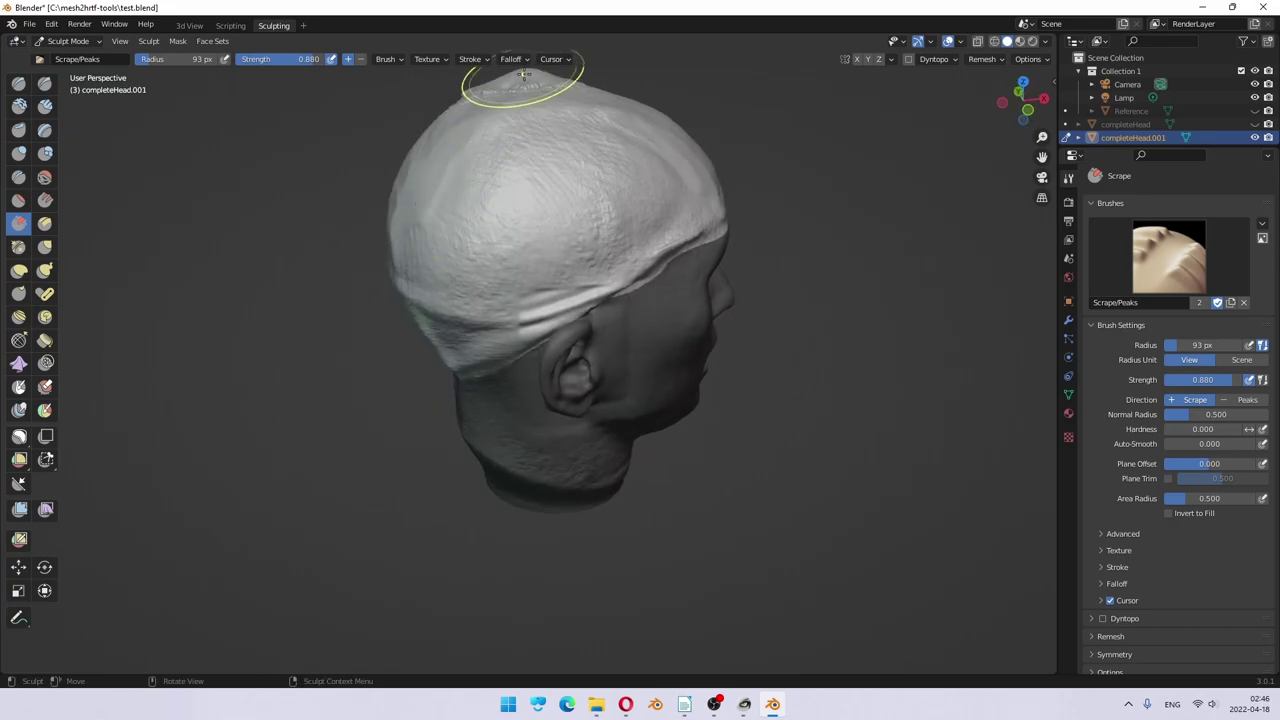
Step: Scrape down the peak of the lump on top of the head
middle_drag(565, 136, 509, 337)
scroll(507, 345, up, 3)
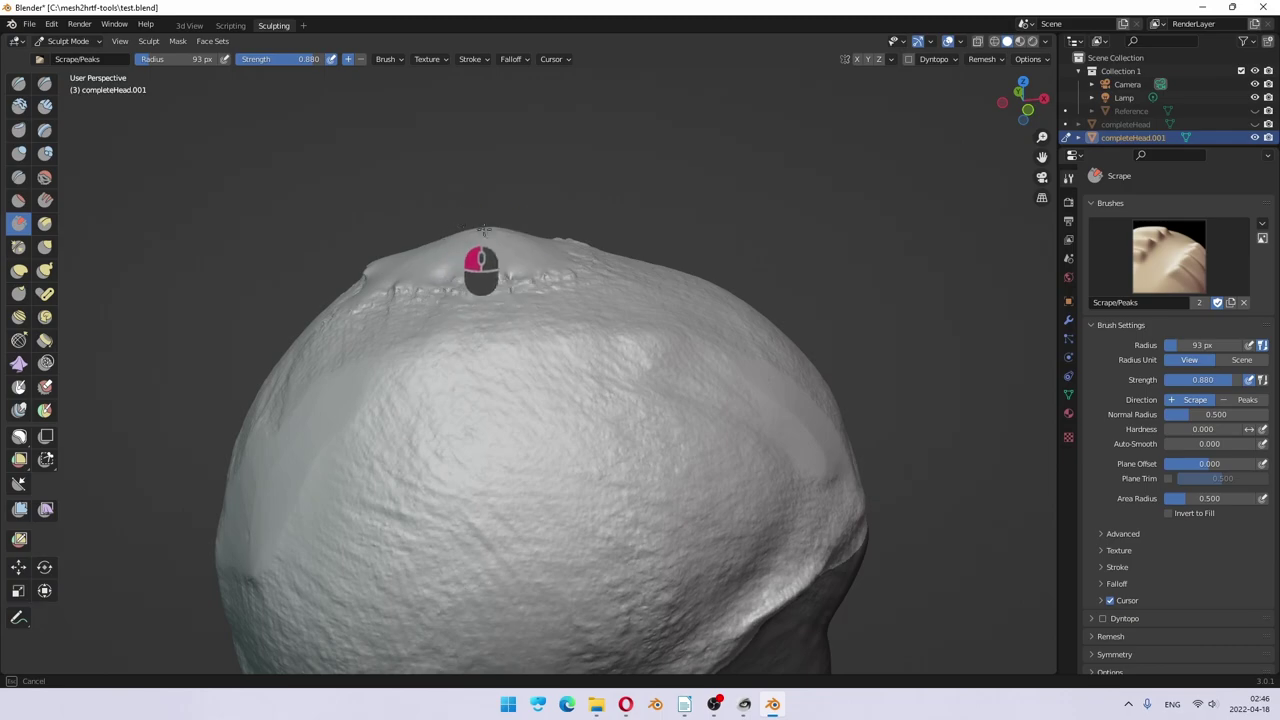
middle_drag(485, 230, 509, 279)
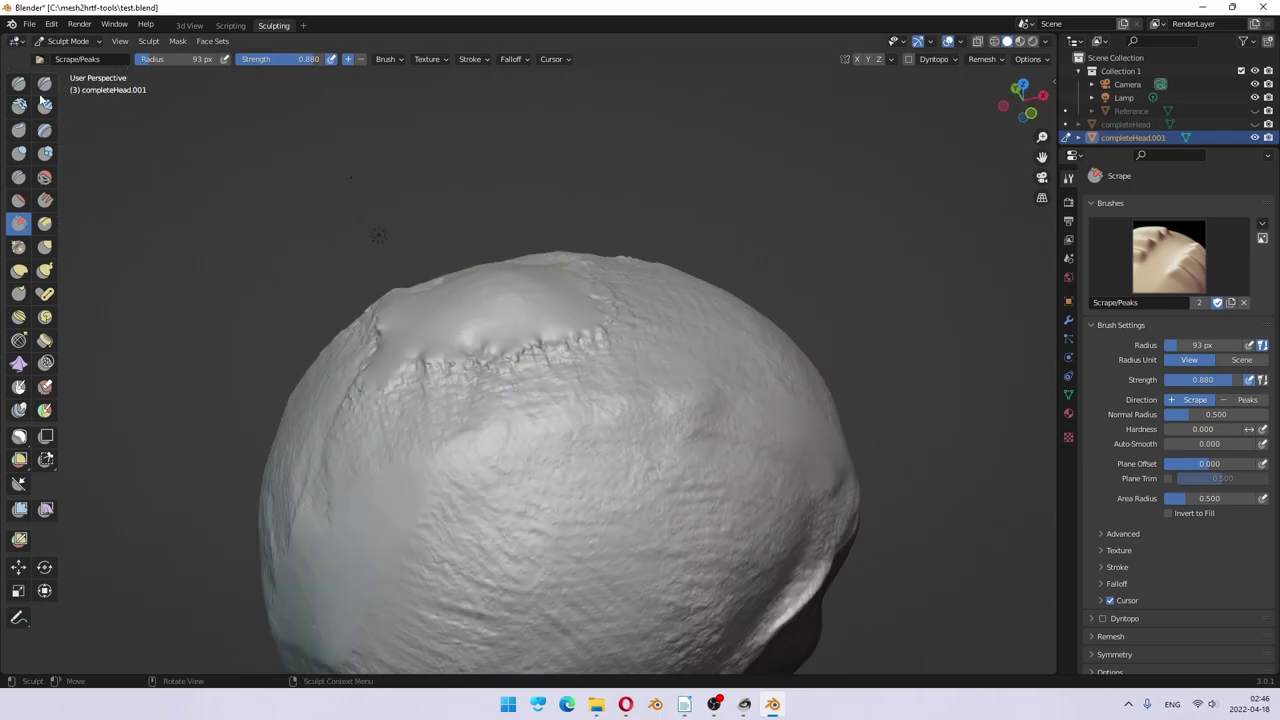
Step: Deflate the remaining lump on the crown using the Inflate brush with a 133 px radius
click(18, 155)
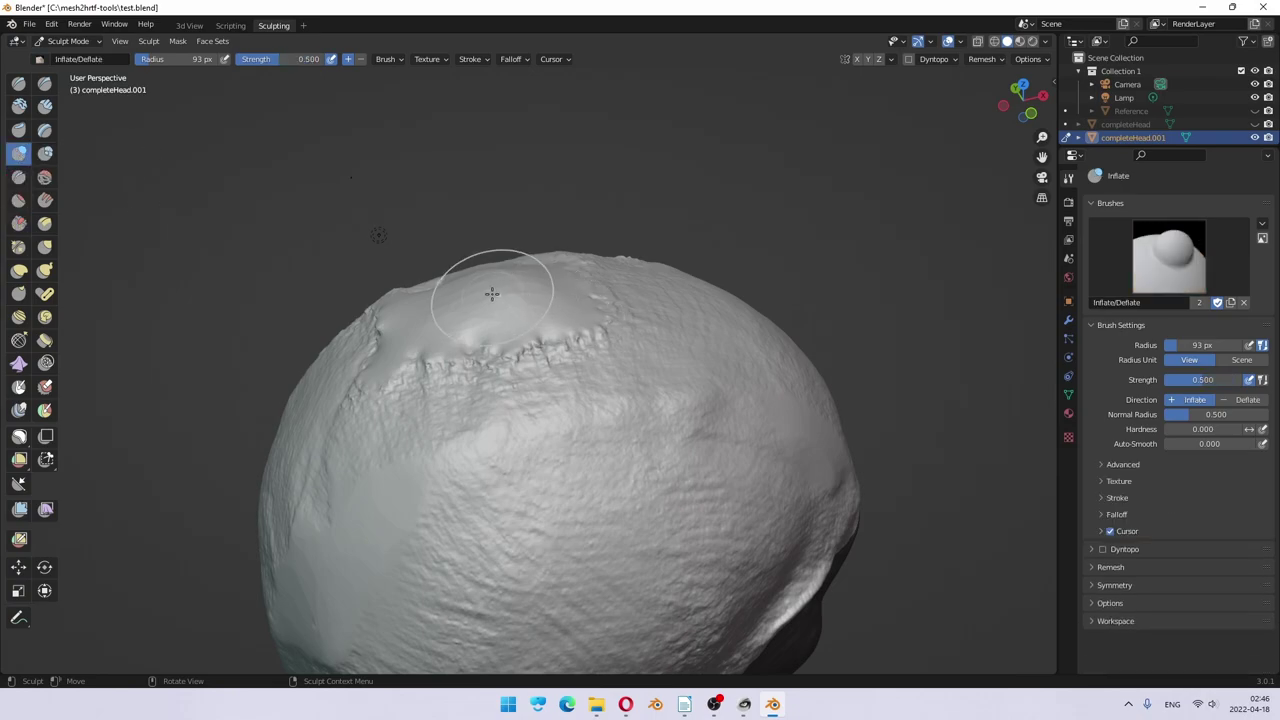
key(f)
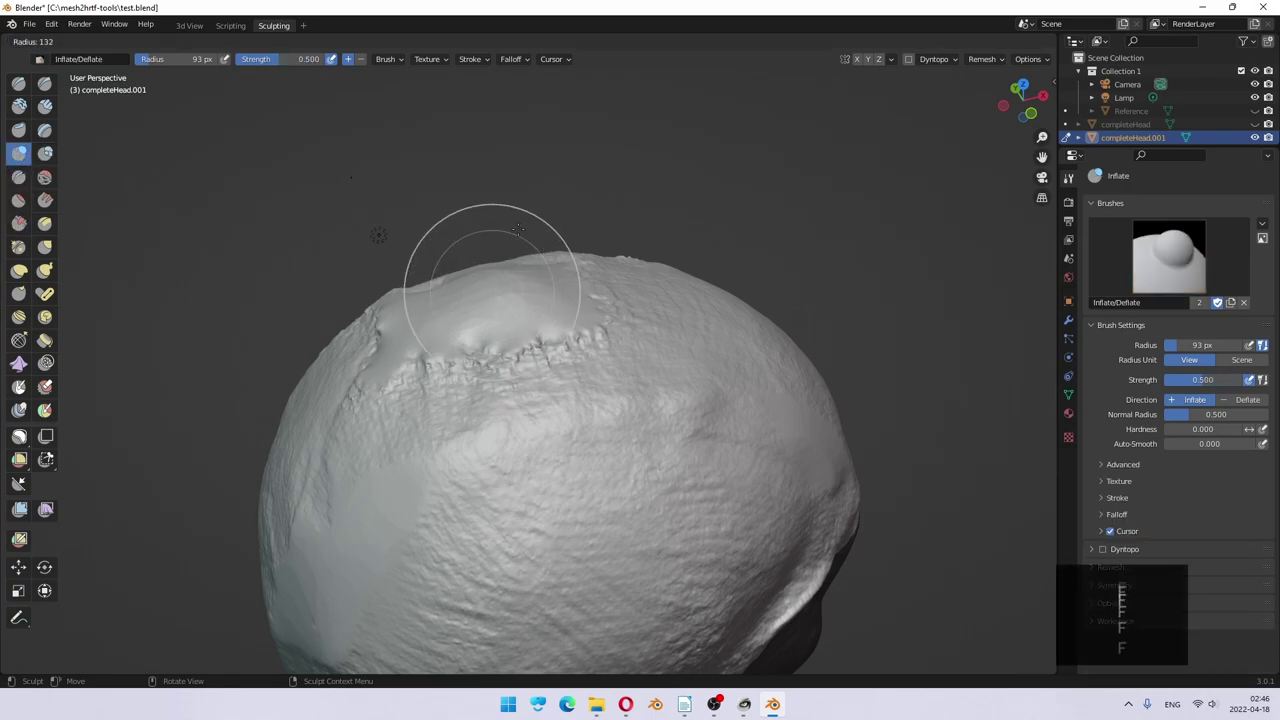
click(515, 238)
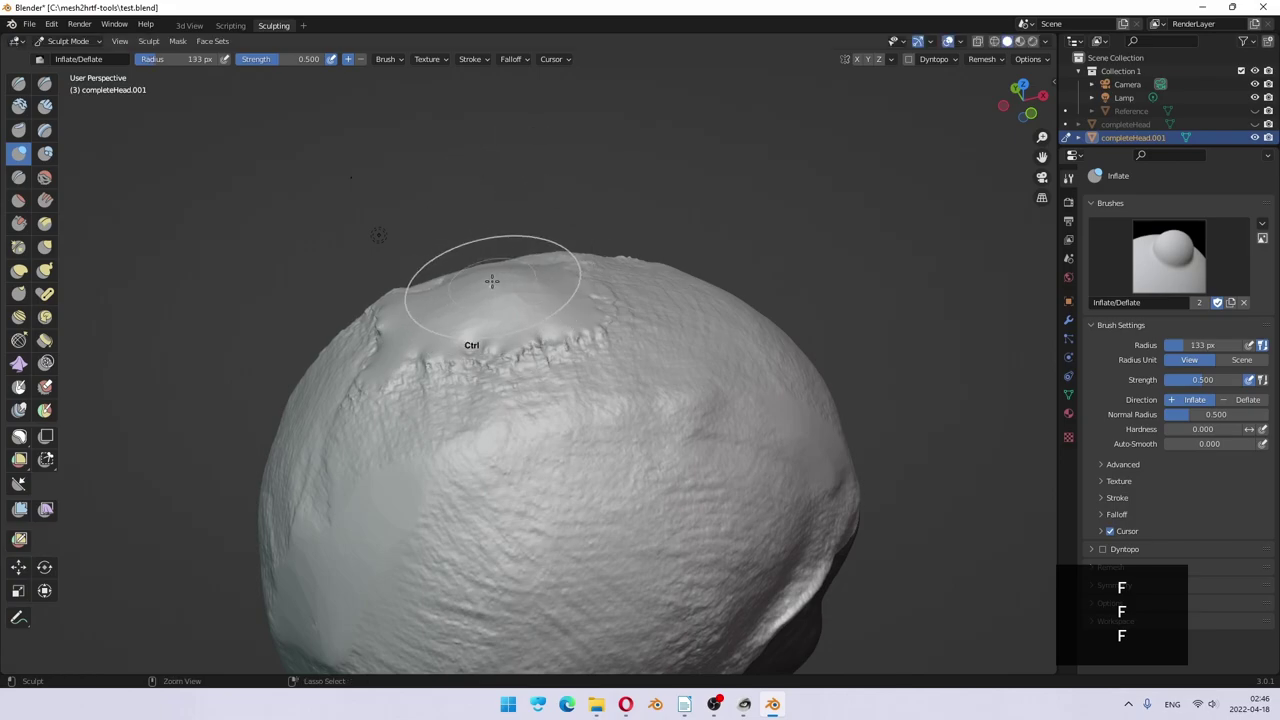
ctrl+drag(492, 281, 505, 280)
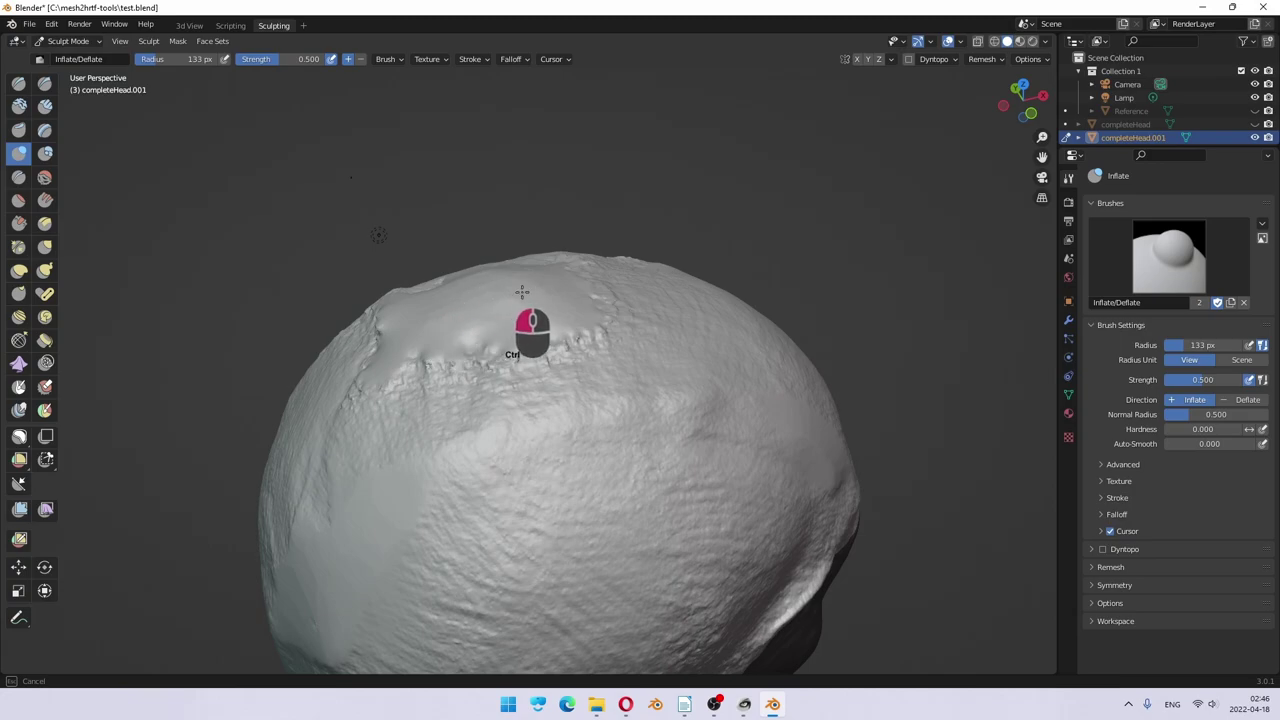
middle_drag(471, 284, 548, 320)
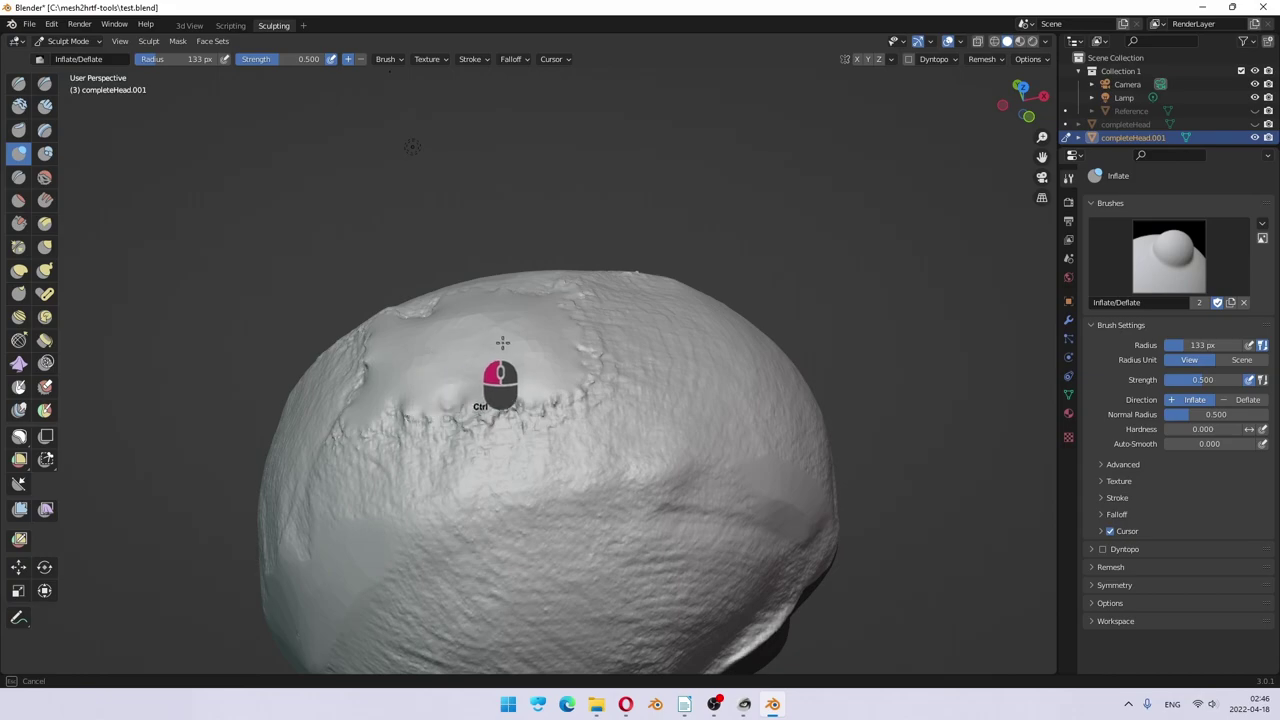
middle_drag(443, 328, 648, 352)
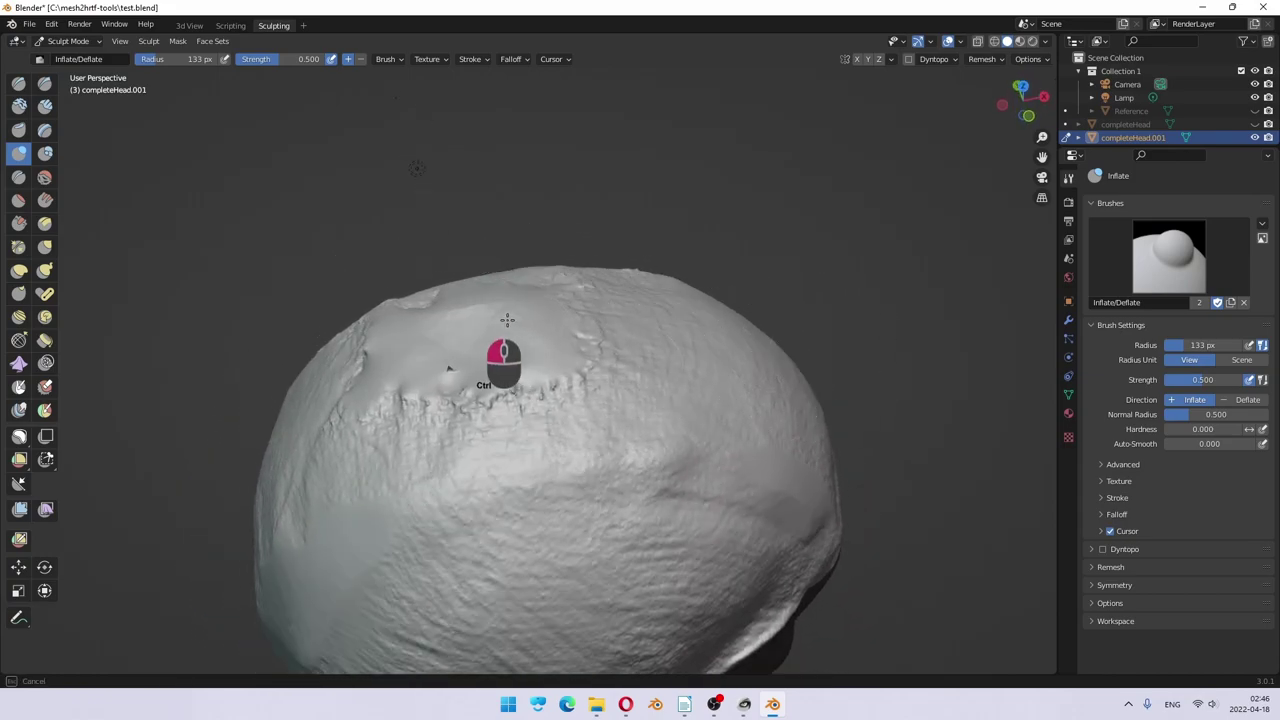
middle_drag(471, 363, 521, 276)
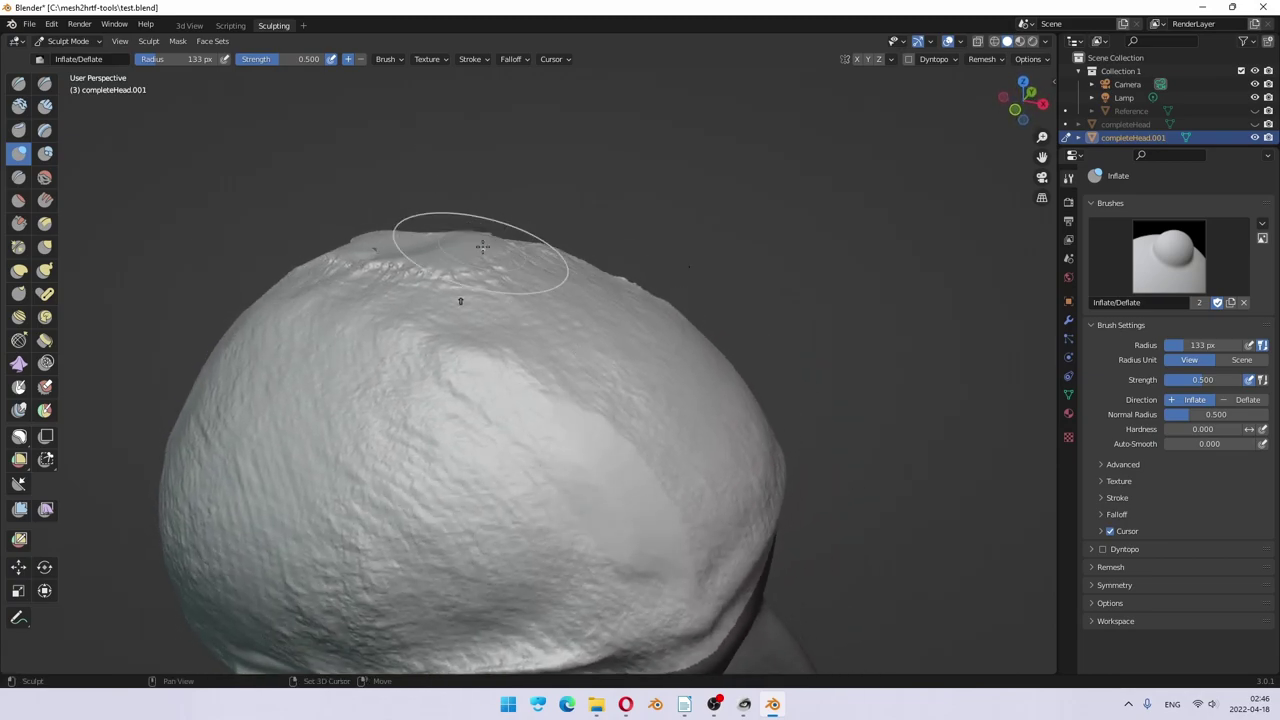
Step: Deflate the rest of the crown lump with the Inflate brush at strength 0.500
mouse_move(481, 247)
mouse_down()
mouse_move(382, 234)
mouse_move(371, 286)
mouse_up()
mouse_move(500, 322)
middle_down()
mouse_move(534, 329)
mouse_move(521, 303)
mouse_move(634, 457)
mouse_move(665, 458)
middle_up()
scroll(670, 458, down, 1)
scroll(668, 452, up, 3)
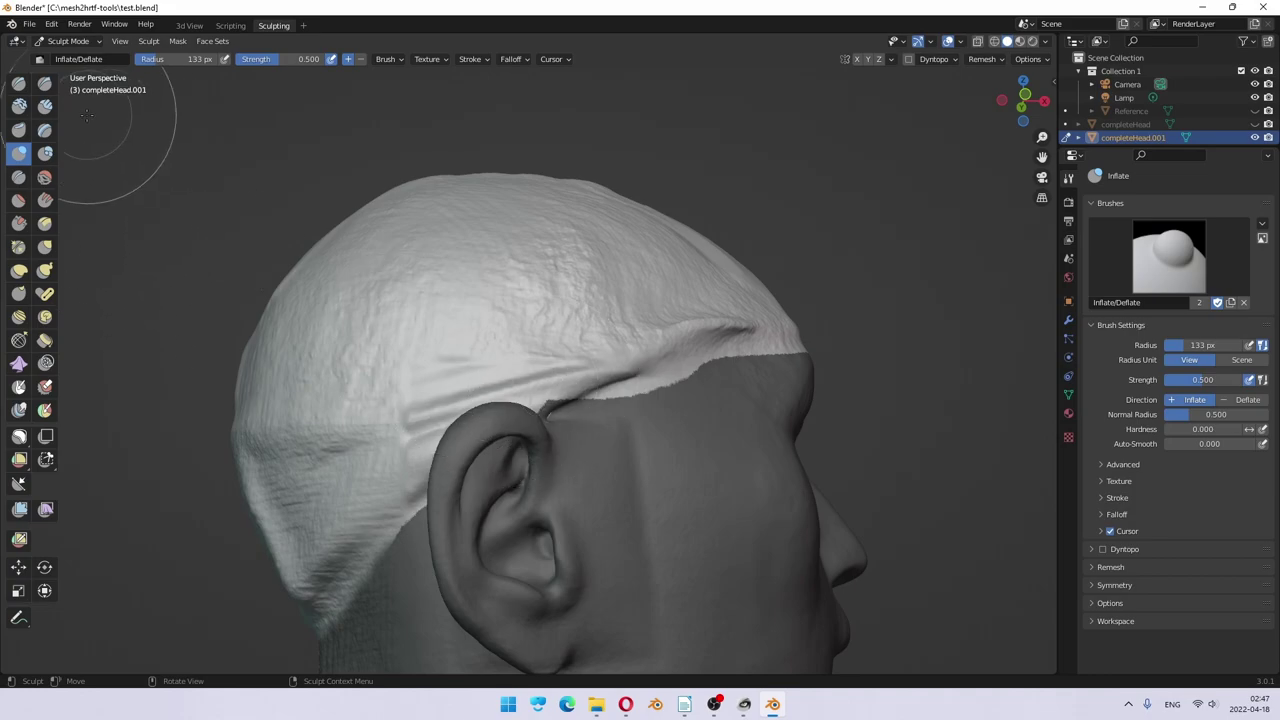
Step: Flatten the cap edge across the right side of the forehead using the Scrape brush at strength 0.880
click(17, 228)
mouse_move(690, 372)
middle_down()
mouse_move(698, 360)
mouse_move(514, 400)
mouse_move(491, 377)
mouse_move(609, 350)
middle_up()
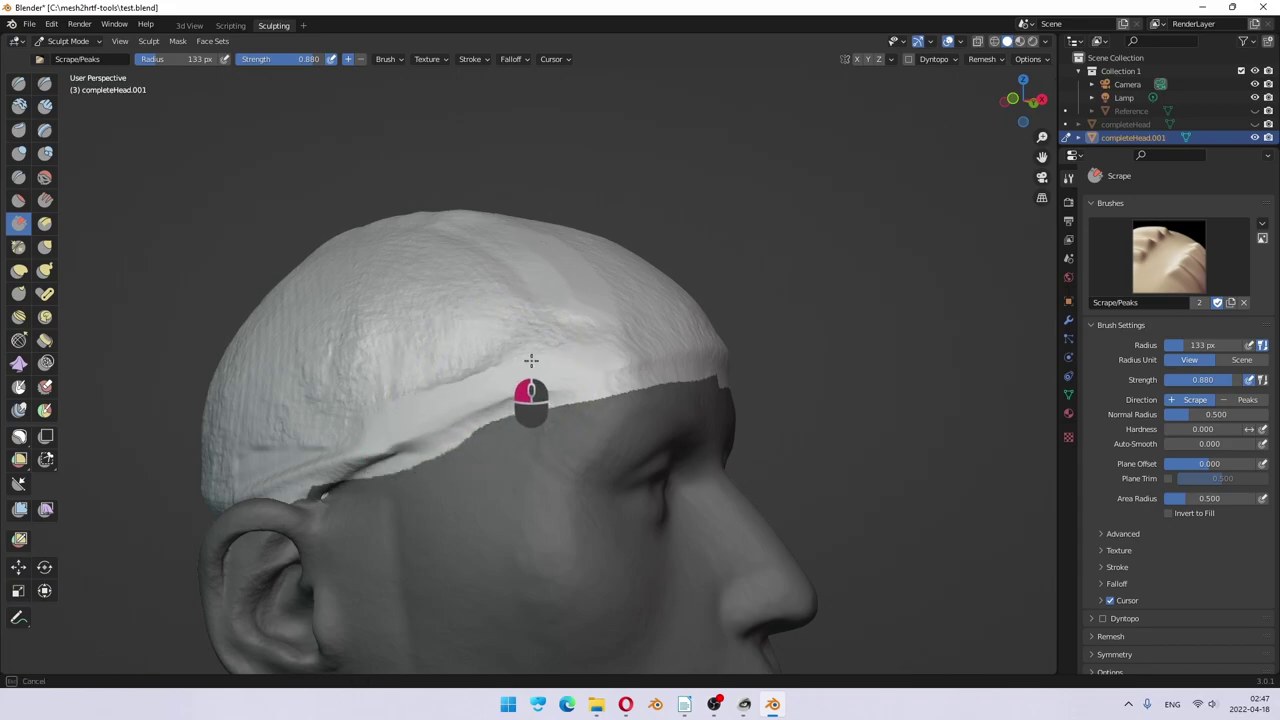
mouse_move(522, 371)
middle_down()
mouse_move(429, 417)
mouse_move(516, 390)
middle_up()
middle_click(414, 420)
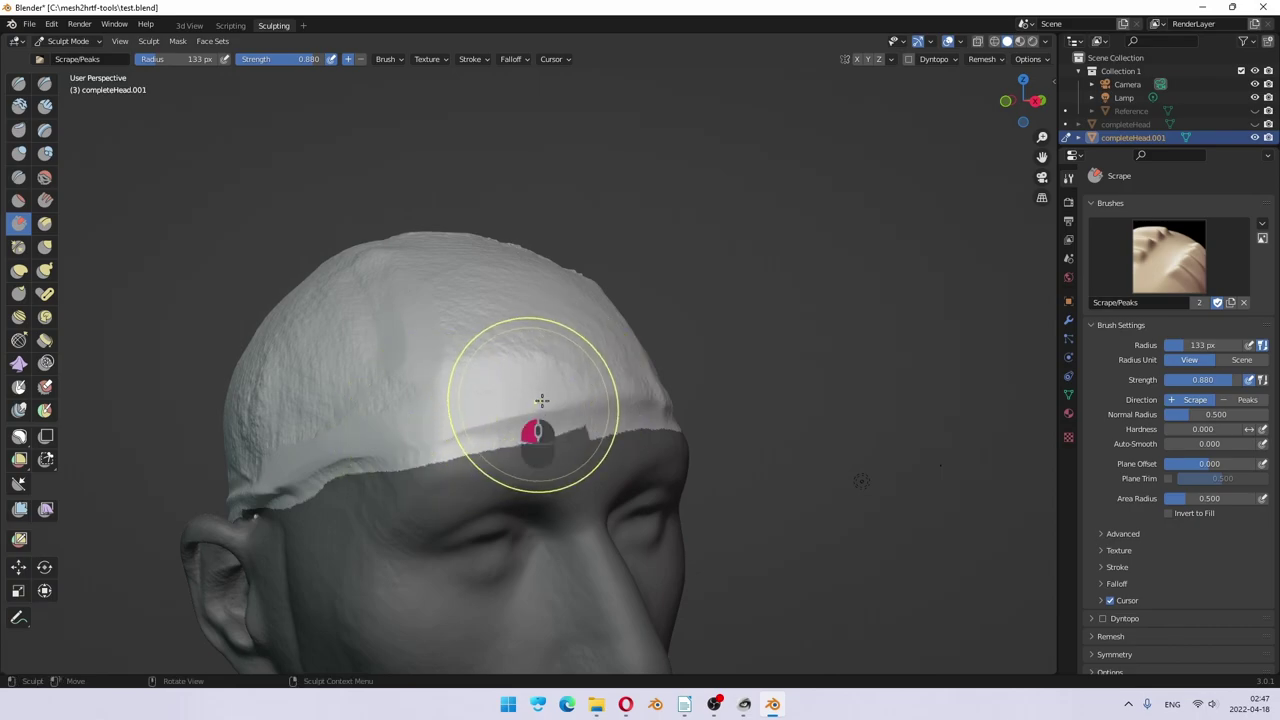
middle_click(446, 421)
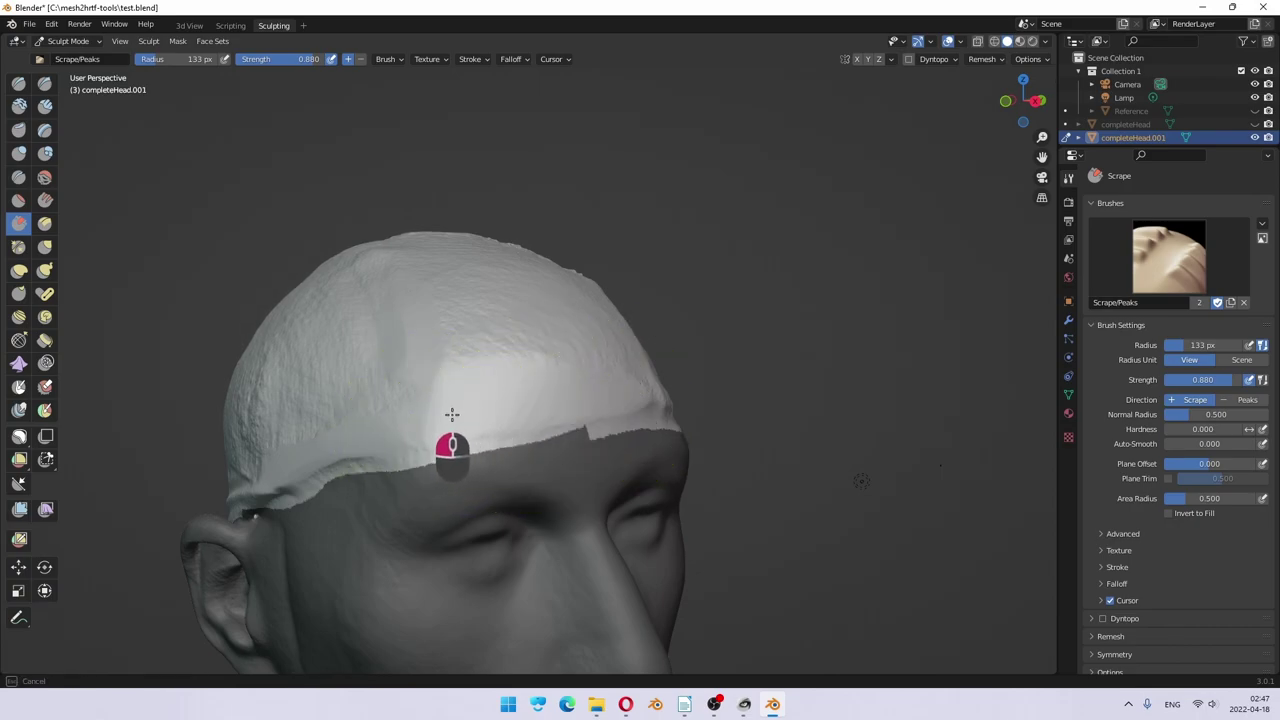
middle_drag(449, 417, 586, 406)
Step: Scrape down the cap fold running from the right temple to the top of the right ear
middle_click(450, 465)
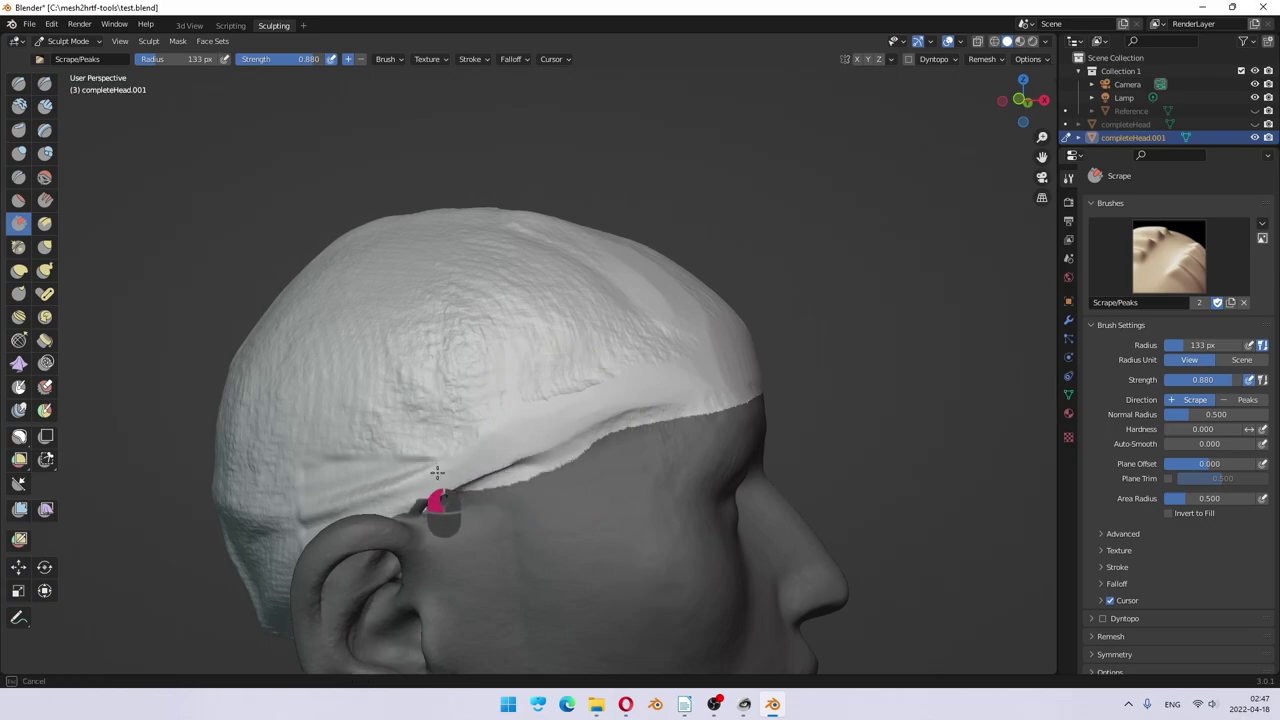
middle_click(472, 447)
middle_click(467, 463)
middle_click(542, 428)
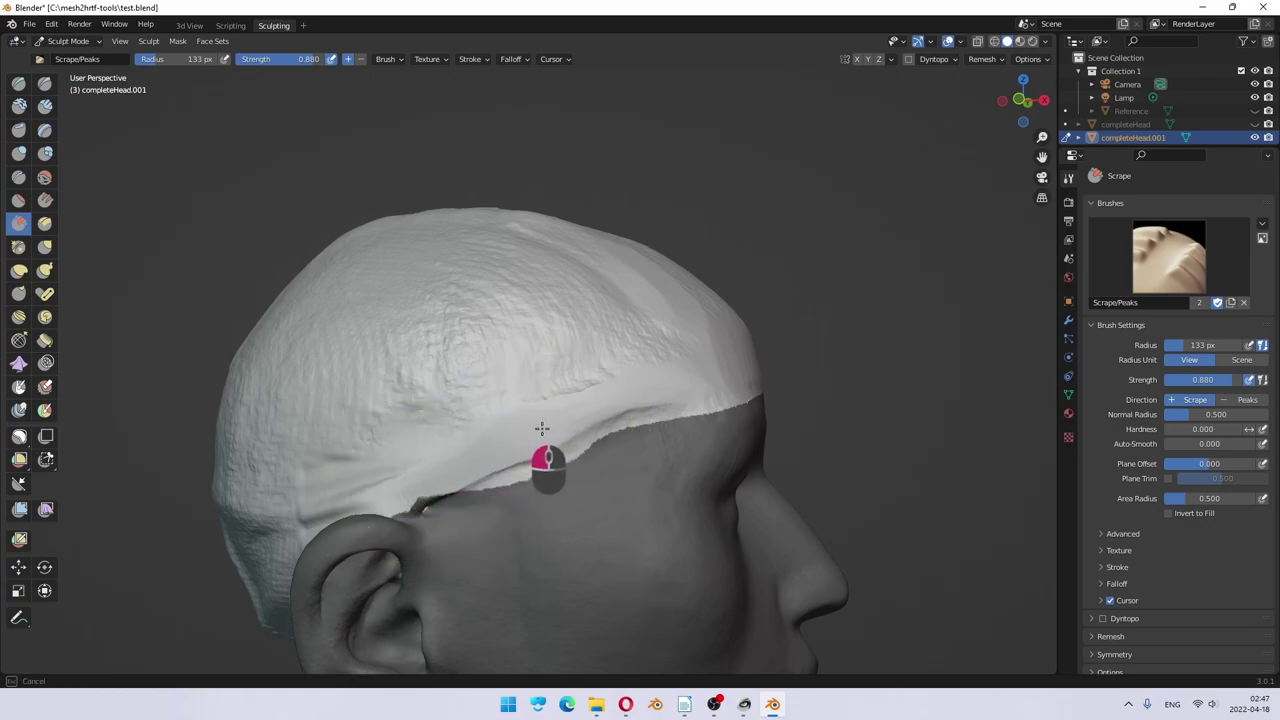
middle_click(463, 423)
middle_click(575, 404)
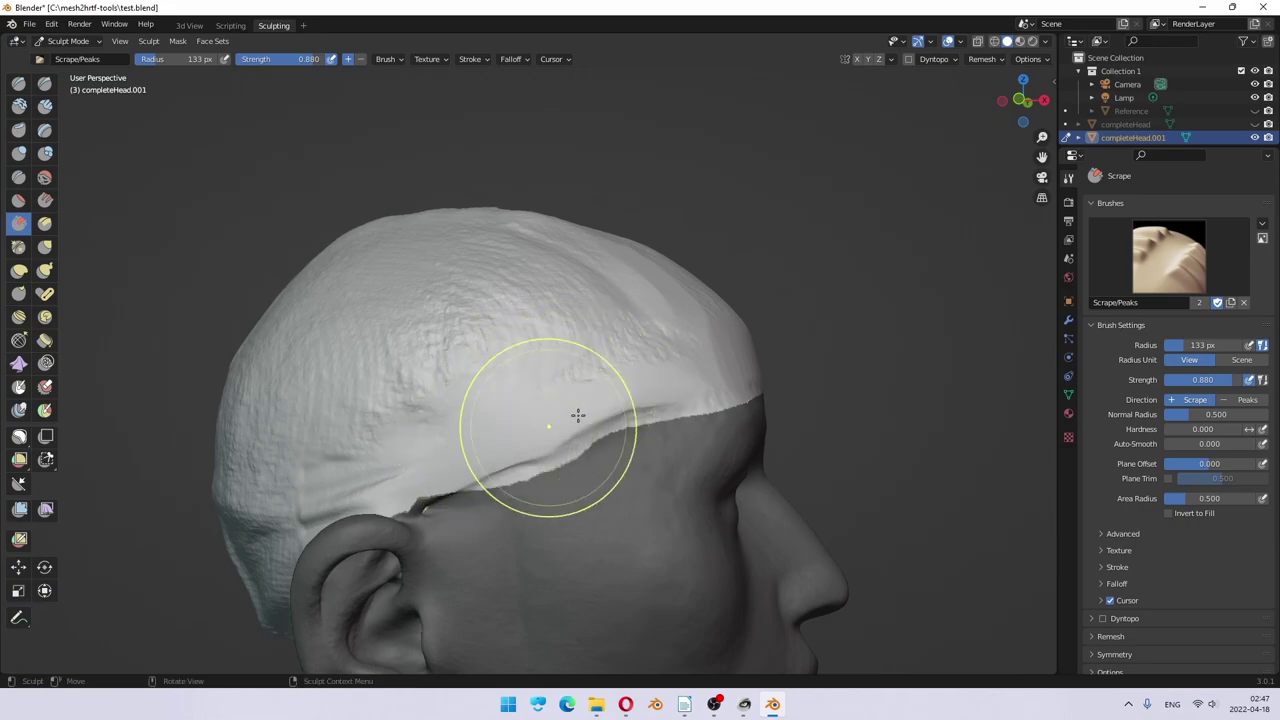
middle_click(543, 451)
middle_drag(586, 400, 618, 394)
Step: Scrape away the cap wrinkles above and behind the right ear
mouse_move(460, 292)
mouse_down()
mouse_move(551, 263)
mouse_move(445, 302)
mouse_move(584, 251)
mouse_move(429, 296)
mouse_move(603, 234)
mouse_move(381, 271)
mouse_move(620, 212)
mouse_move(437, 245)
mouse_up()
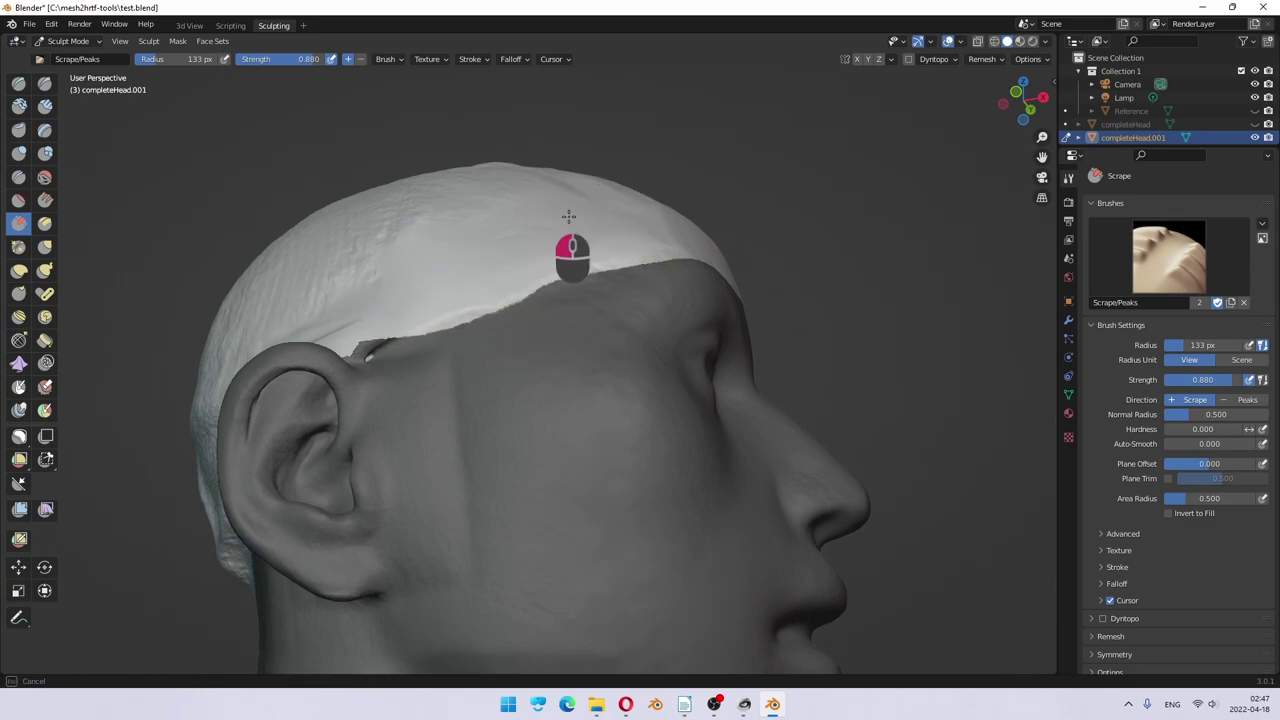
drag(562, 218, 451, 286)
mouse_move(451, 286)
middle_down()
mouse_move(506, 337)
mouse_move(491, 480)
middle_up()
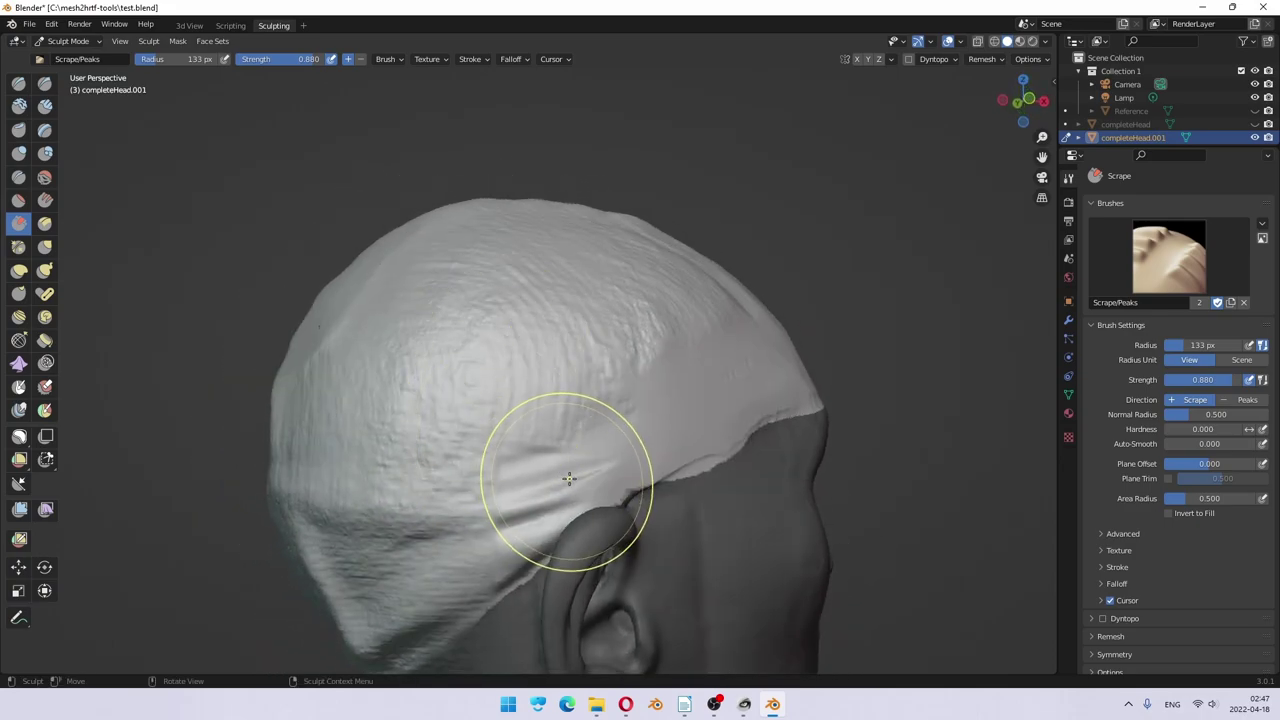
mouse_move(569, 479)
mouse_down()
mouse_move(482, 537)
mouse_move(598, 468)
mouse_move(491, 543)
mouse_move(568, 491)
mouse_move(541, 509)
mouse_up()
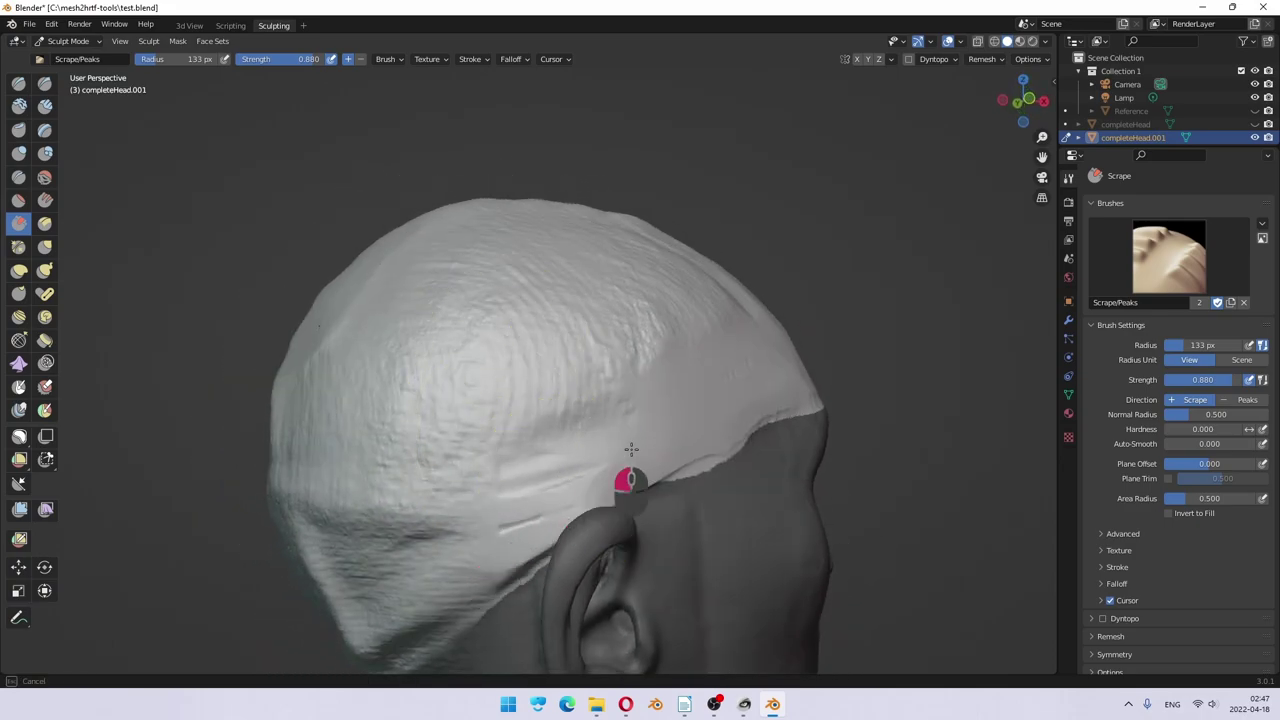
mouse_move(631, 449)
mouse_down()
mouse_move(469, 542)
mouse_move(635, 445)
mouse_up()
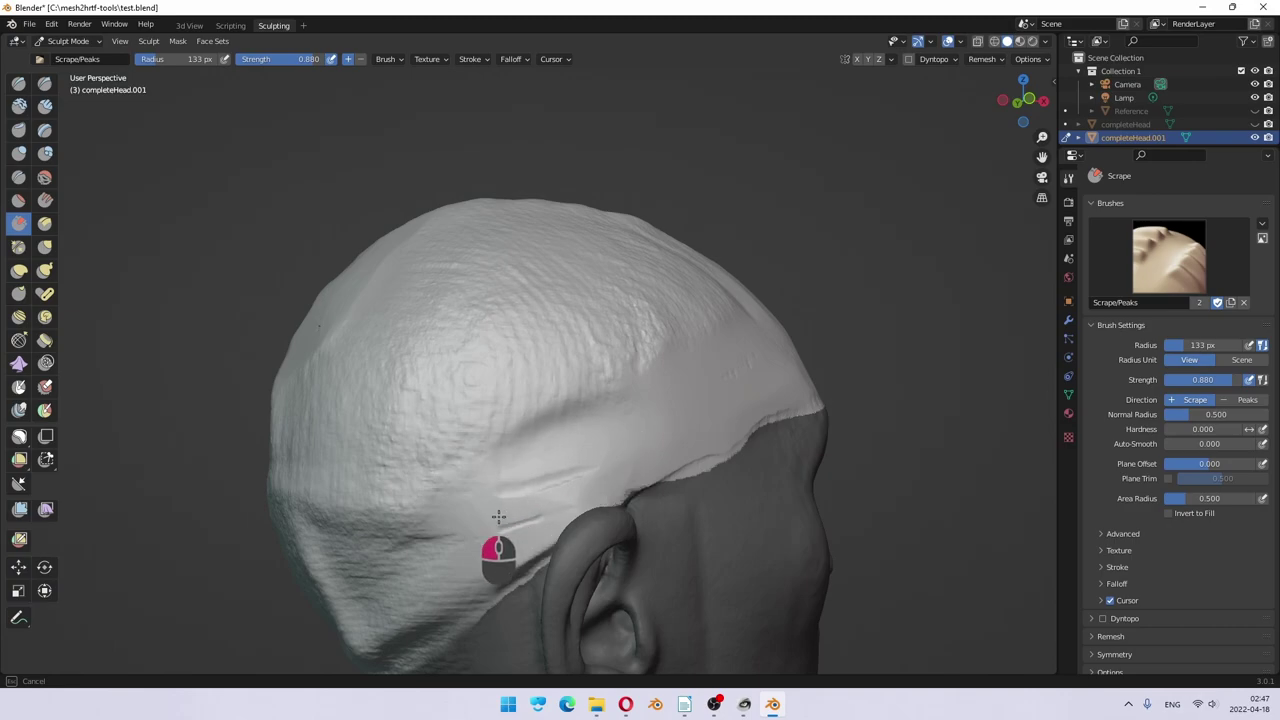
mouse_move(498, 517)
mouse_down()
mouse_move(582, 411)
mouse_move(487, 460)
mouse_move(621, 363)
mouse_move(523, 409)
mouse_up()
Step: Scrape the ridges on the back of the head, from behind the right ear along the neckline
mouse_move(523, 409)
middle_down()
mouse_move(658, 392)
mouse_move(614, 409)
mouse_move(629, 409)
middle_up()
mouse_move(629, 409)
mouse_down()
mouse_move(690, 396)
mouse_move(628, 440)
mouse_move(706, 393)
mouse_move(603, 447)
mouse_move(698, 381)
mouse_move(585, 448)
mouse_move(732, 359)
mouse_move(563, 450)
mouse_move(727, 354)
mouse_up()
mouse_move(579, 453)
mouse_down()
mouse_move(491, 523)
mouse_move(514, 494)
mouse_up()
middle_drag(514, 494, 583, 443)
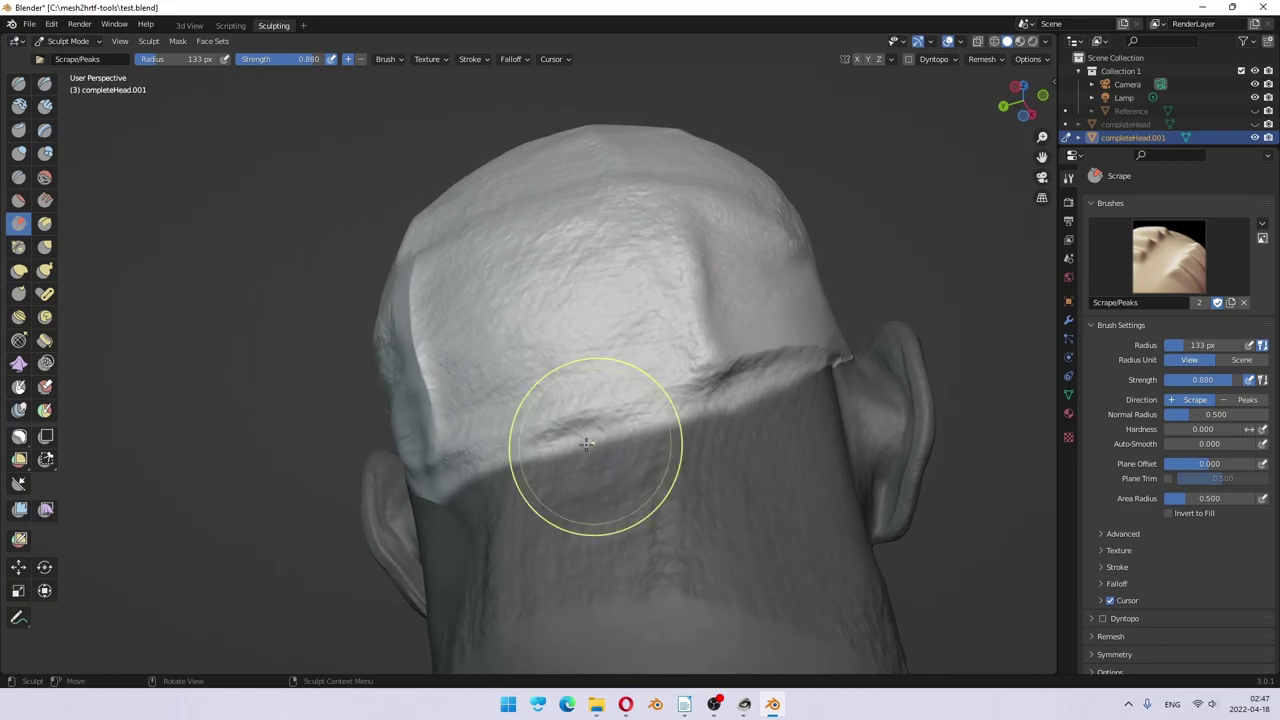
mouse_move(803, 337)
mouse_down()
mouse_move(700, 358)
mouse_move(808, 310)
mouse_move(663, 371)
mouse_move(709, 306)
mouse_move(694, 340)
mouse_move(666, 289)
mouse_move(674, 240)
mouse_move(694, 351)
mouse_move(695, 328)
mouse_up()
middle_drag(737, 334, 514, 514)
mouse_move(514, 514)
mouse_down()
mouse_move(580, 500)
mouse_move(637, 447)
mouse_move(540, 517)
mouse_move(591, 334)
mouse_move(654, 320)
mouse_move(570, 337)
mouse_up()
mouse_move(570, 337)
middle_down()
mouse_move(597, 329)
mouse_move(586, 420)
middle_up()
mouse_move(586, 420)
mouse_down()
mouse_move(561, 312)
mouse_move(559, 431)
mouse_move(537, 297)
mouse_move(531, 457)
mouse_up()
middle_drag(531, 457, 640, 400)
Step: Scrape down the vertical ridge on the left rear of the head, from the neckline up towards the crown
mouse_move(578, 468)
mouse_down()
mouse_move(589, 299)
mouse_move(581, 433)
mouse_move(568, 263)
mouse_up()
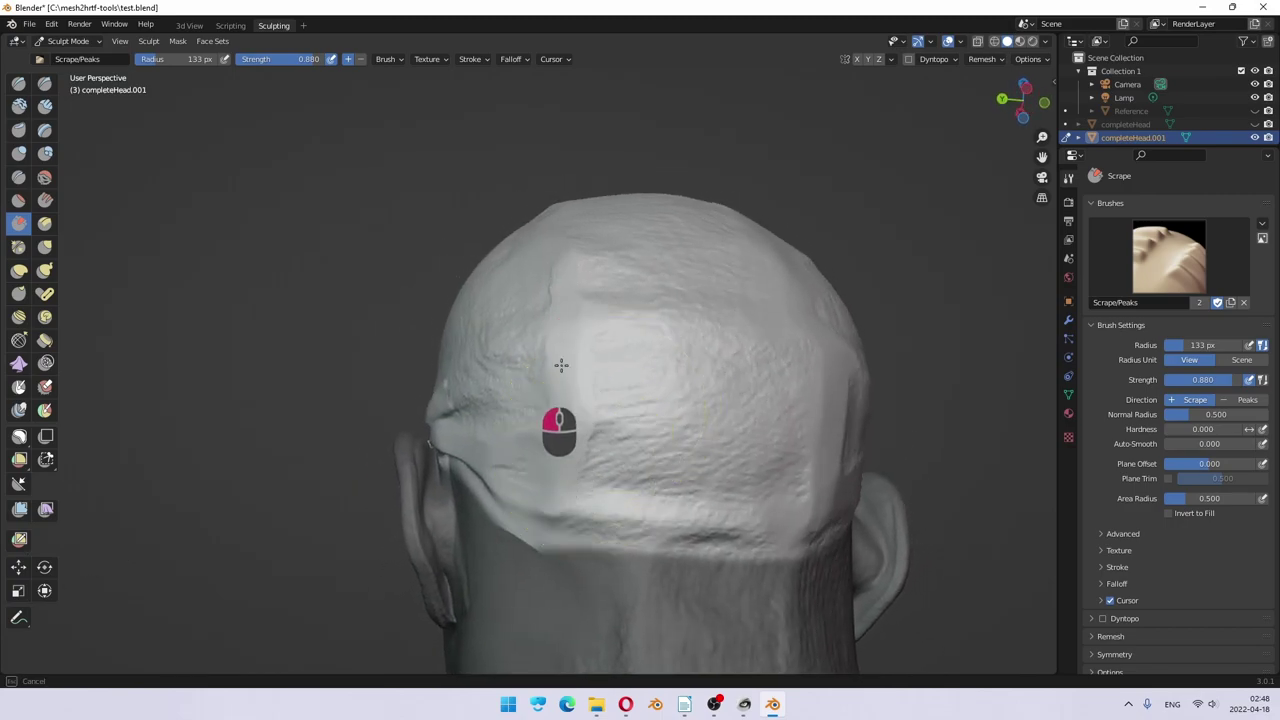
mouse_move(575, 427)
mouse_down()
mouse_move(575, 310)
mouse_move(580, 442)
mouse_up()
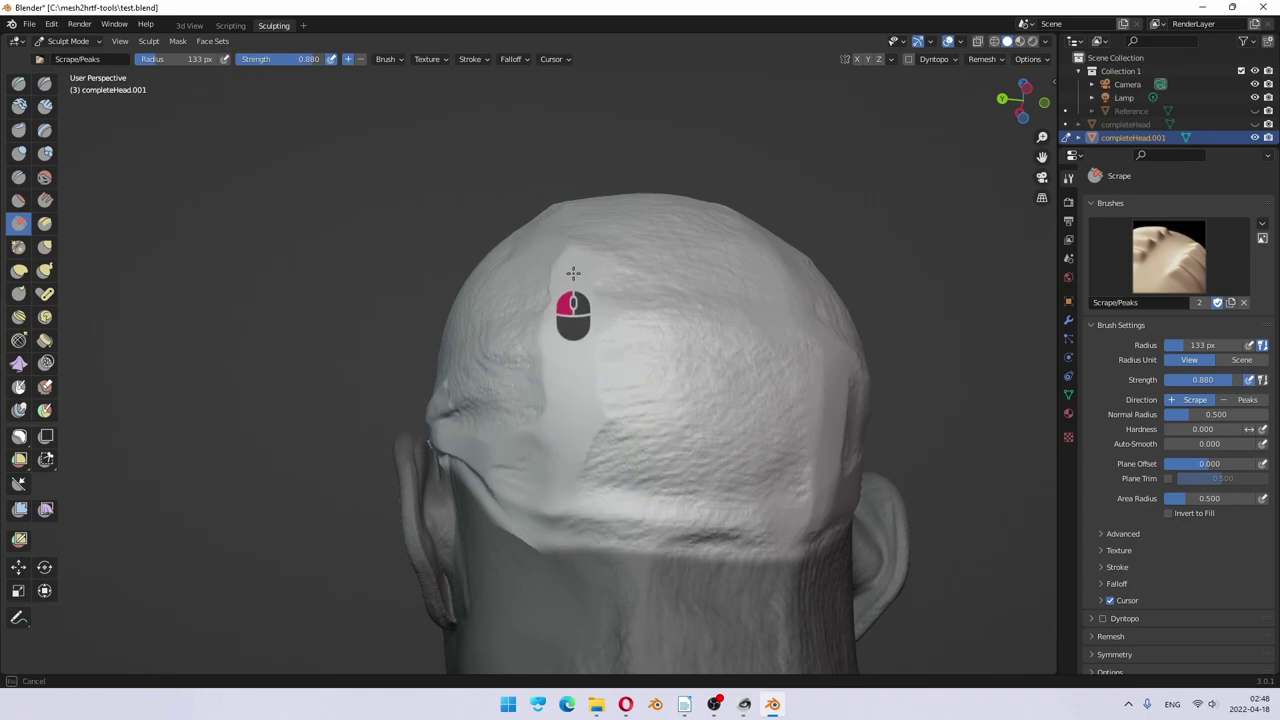
drag(573, 273, 552, 392)
middle_drag(579, 222, 671, 500)
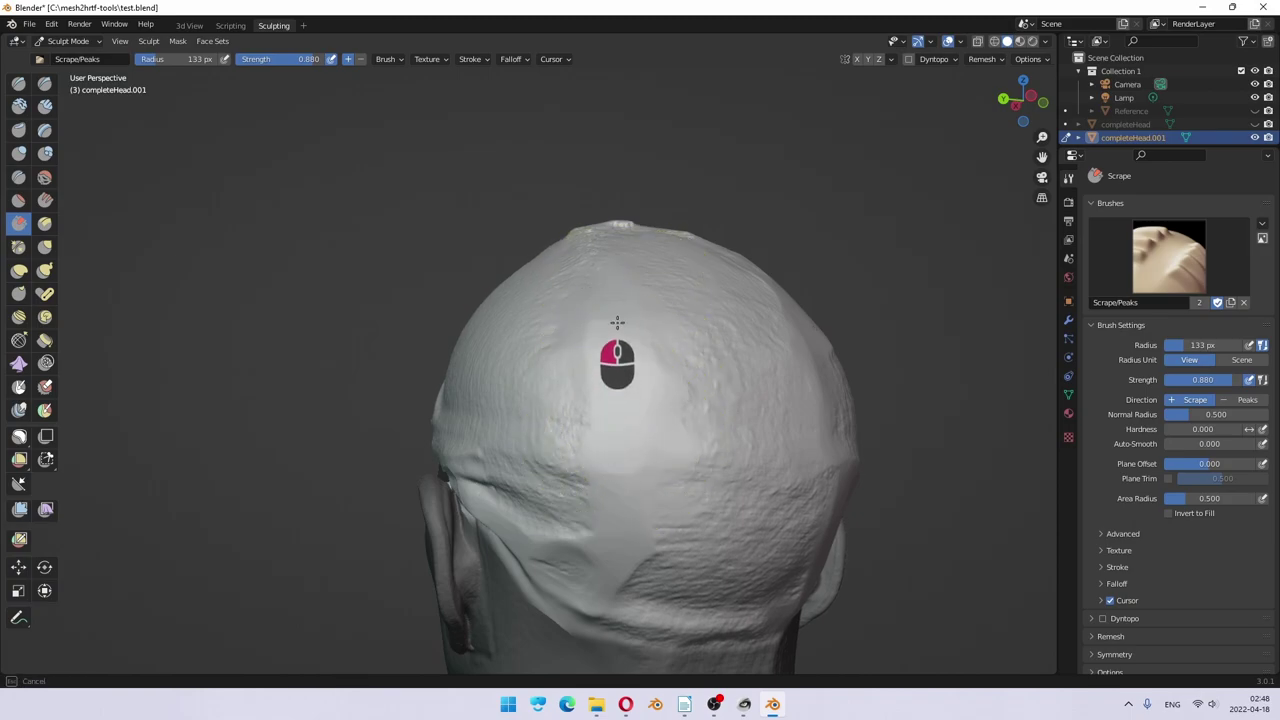
middle_drag(620, 329, 682, 414)
mouse_move(682, 414)
mouse_down()
mouse_move(704, 507)
mouse_move(597, 441)
mouse_move(638, 477)
mouse_move(571, 411)
mouse_move(578, 429)
mouse_move(542, 405)
mouse_move(615, 460)
mouse_up()
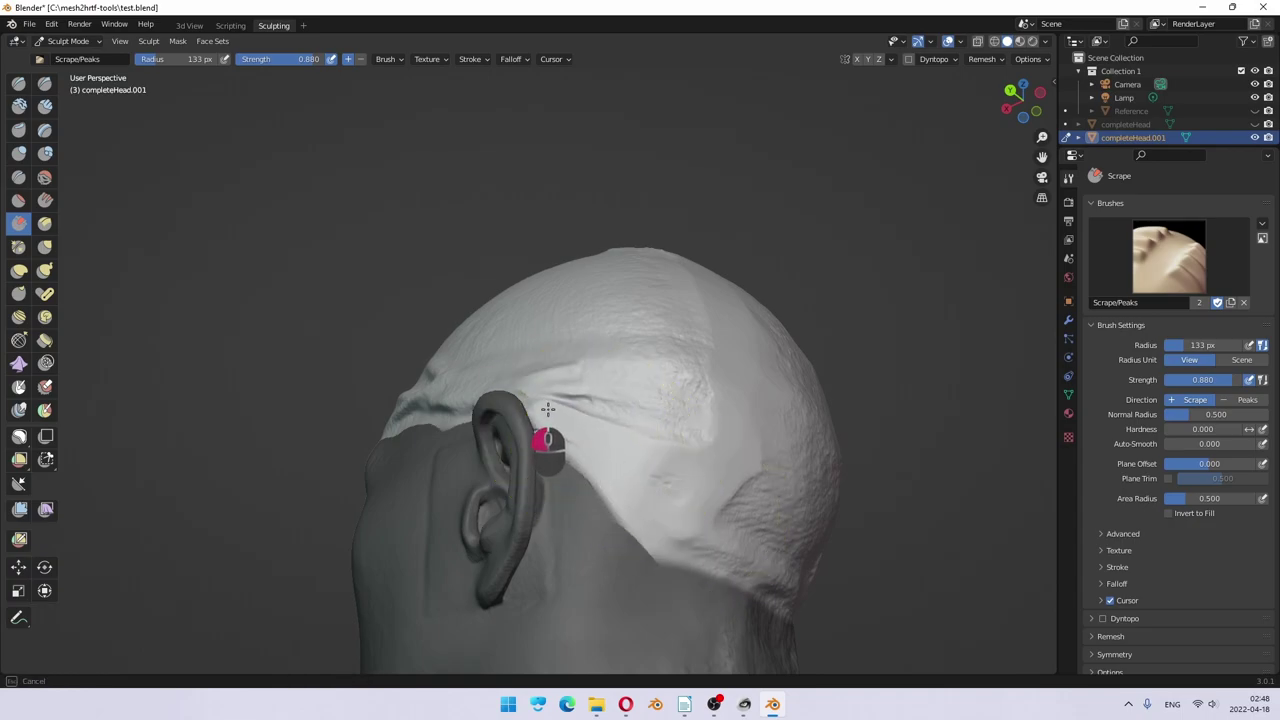
Step: Scrape the cap folds above the left ear and at the left temple
drag(548, 409, 611, 437)
mouse_move(611, 437)
middle_down()
mouse_move(623, 434)
mouse_move(590, 498)
middle_up()
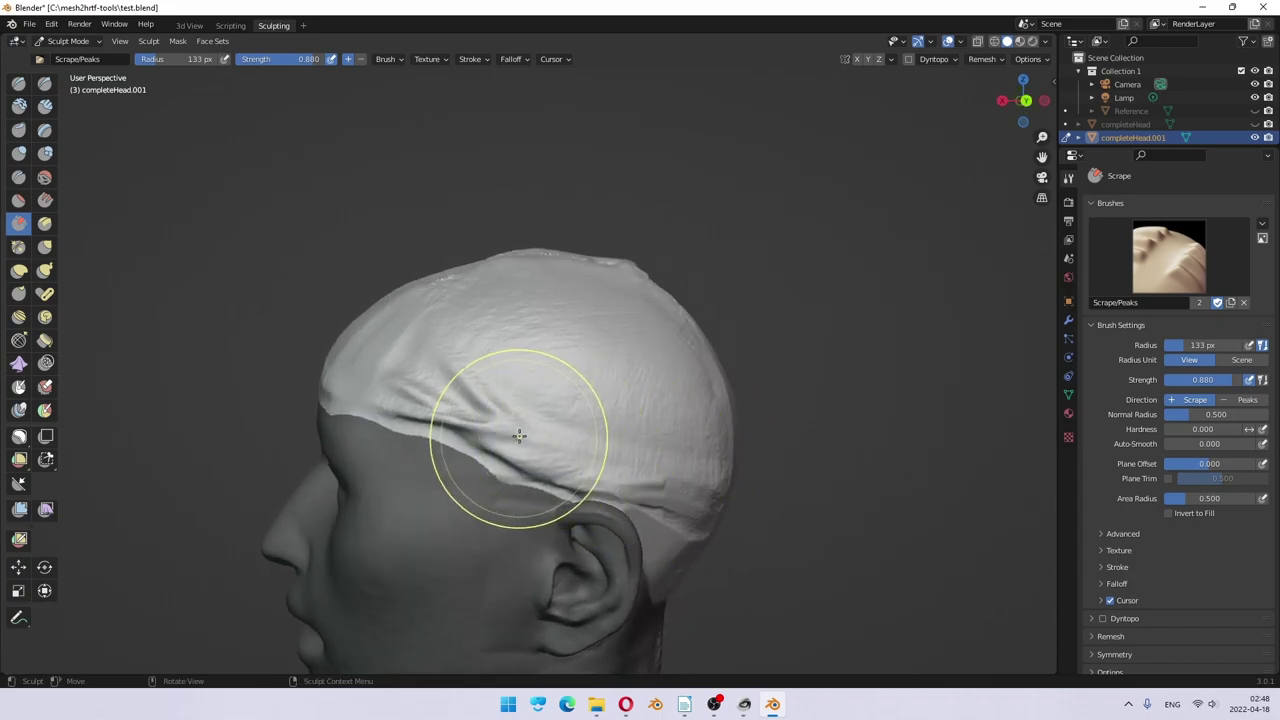
mouse_move(519, 435)
mouse_down()
mouse_move(446, 392)
mouse_move(515, 437)
mouse_up()
drag(448, 401, 470, 420)
Step: Flatten the creases on the left side of the forehead and along the cap edge at the left temple
mouse_move(470, 420)
middle_down()
mouse_move(529, 486)
mouse_move(578, 458)
middle_up()
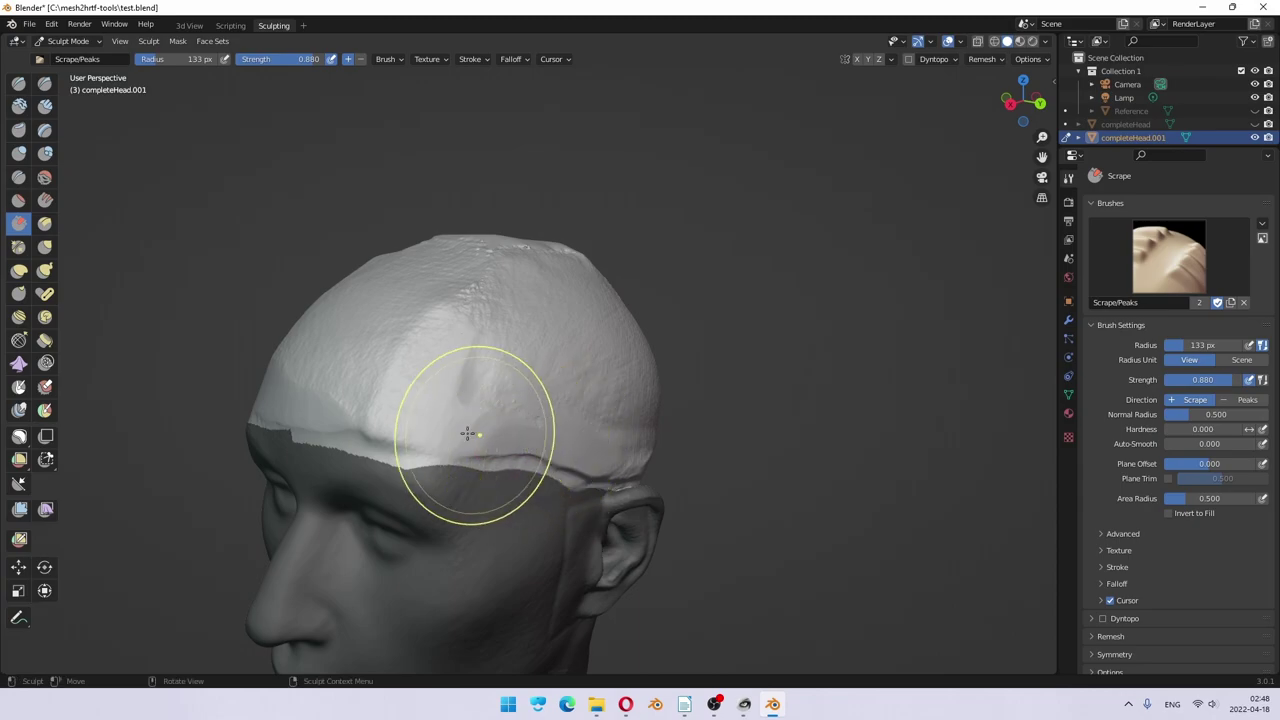
drag(366, 423, 386, 423)
mouse_move(386, 423)
middle_down()
mouse_move(467, 405)
mouse_move(457, 400)
mouse_move(505, 355)
middle_up()
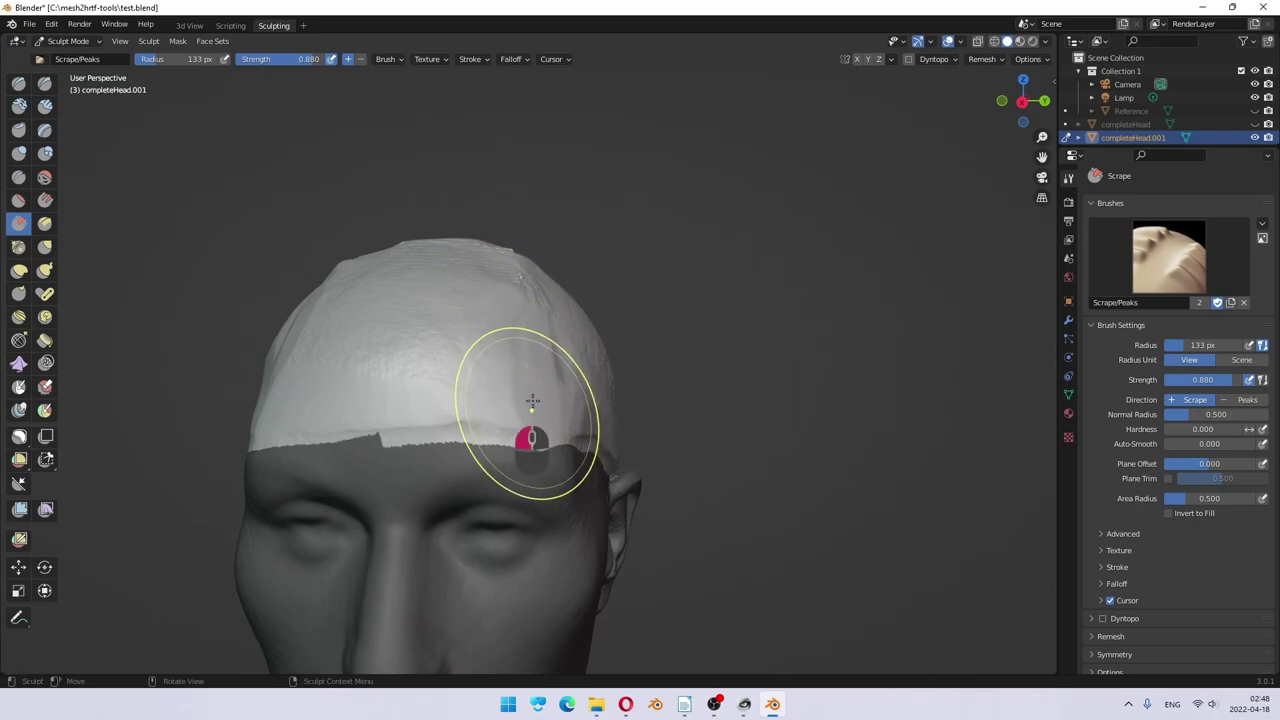
mouse_move(534, 390)
mouse_down()
mouse_move(539, 285)
mouse_move(508, 295)
mouse_up()
middle_drag(663, 380, 555, 390)
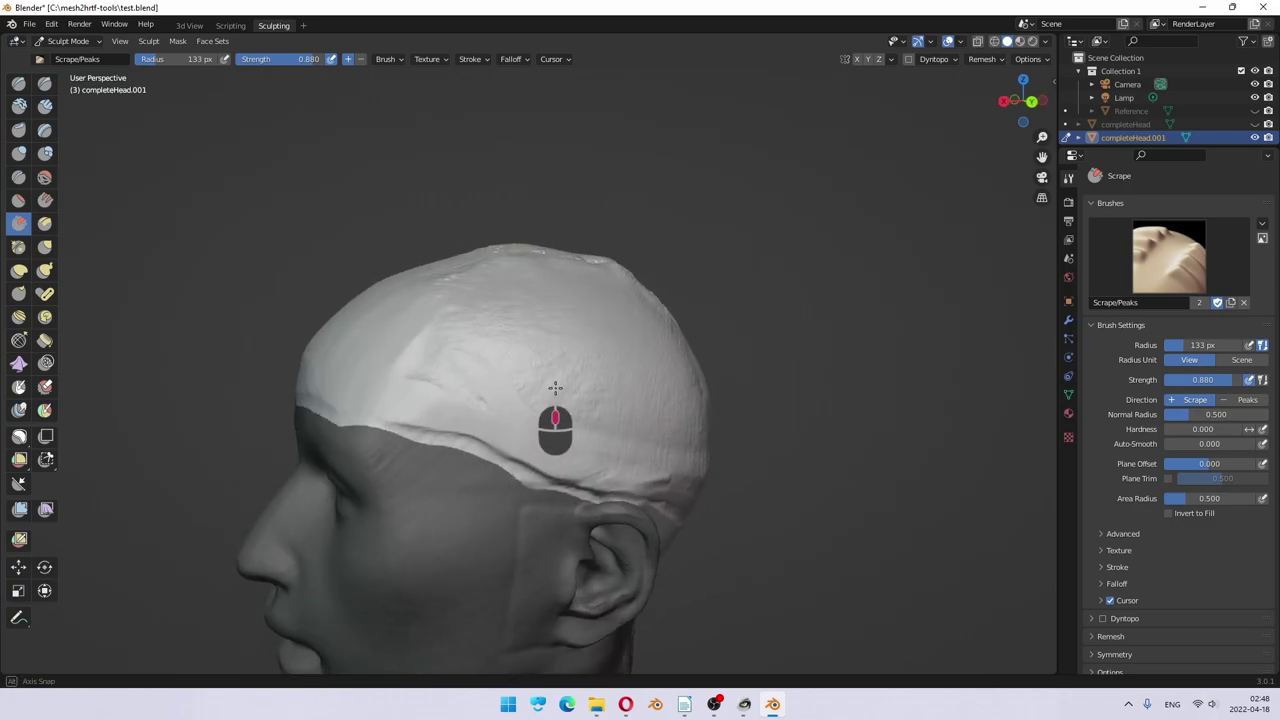
drag(456, 411, 483, 430)
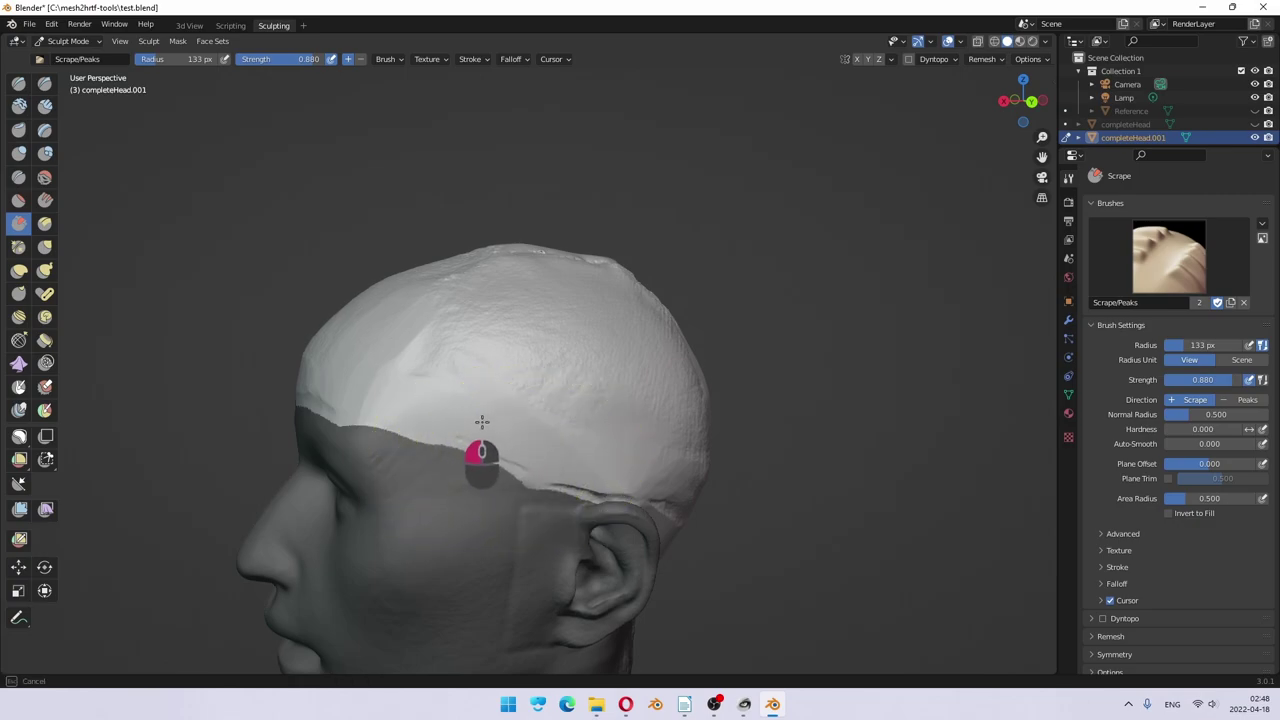
Step: Scrape down the cap folds directly above and behind the left ear
mouse_move(663, 529)
middle_down()
mouse_move(577, 523)
mouse_move(585, 496)
middle_up()
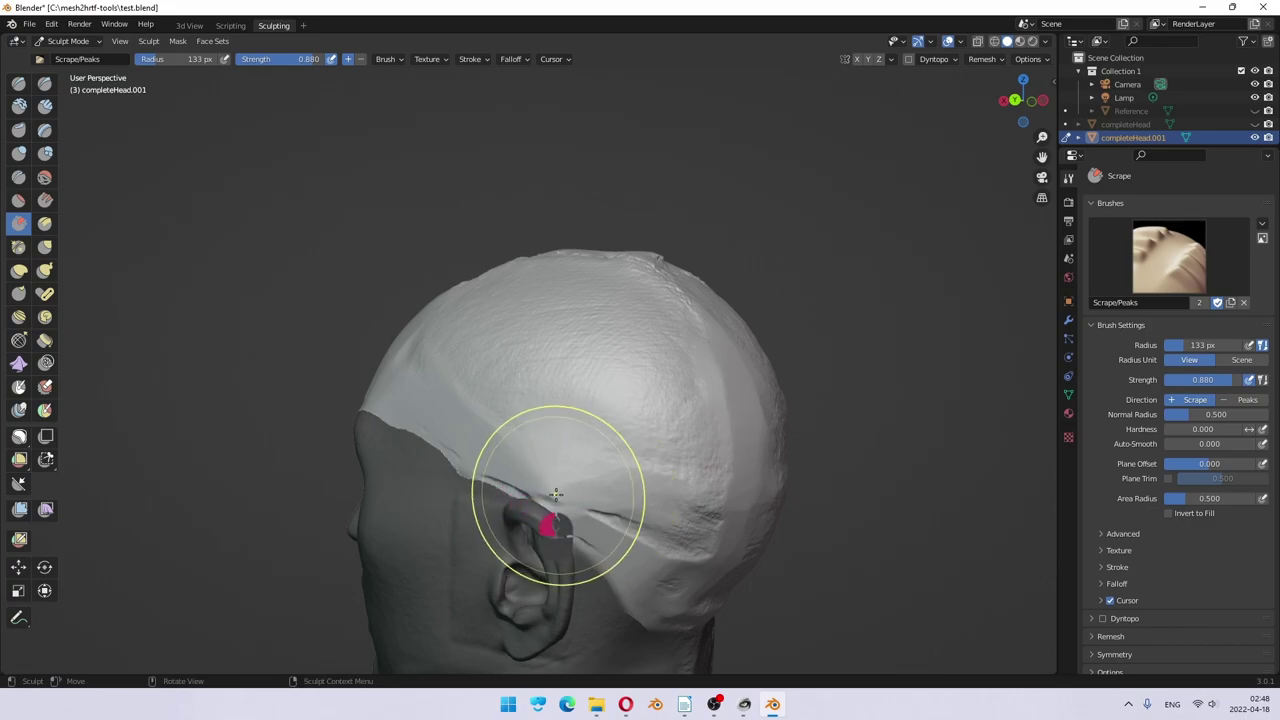
mouse_move(576, 513)
middle_down()
mouse_move(510, 535)
mouse_move(457, 586)
middle_up()
scroll(500, 537, up, 3)
mouse_move(457, 586)
mouse_down()
mouse_move(451, 600)
mouse_move(432, 540)
mouse_up()
middle_drag(434, 517, 534, 531)
mouse_move(578, 563)
mouse_down()
mouse_move(592, 558)
mouse_move(566, 534)
mouse_move(578, 550)
mouse_move(513, 518)
mouse_up()
mouse_move(513, 518)
middle_down()
mouse_move(660, 528)
mouse_move(700, 508)
middle_up()
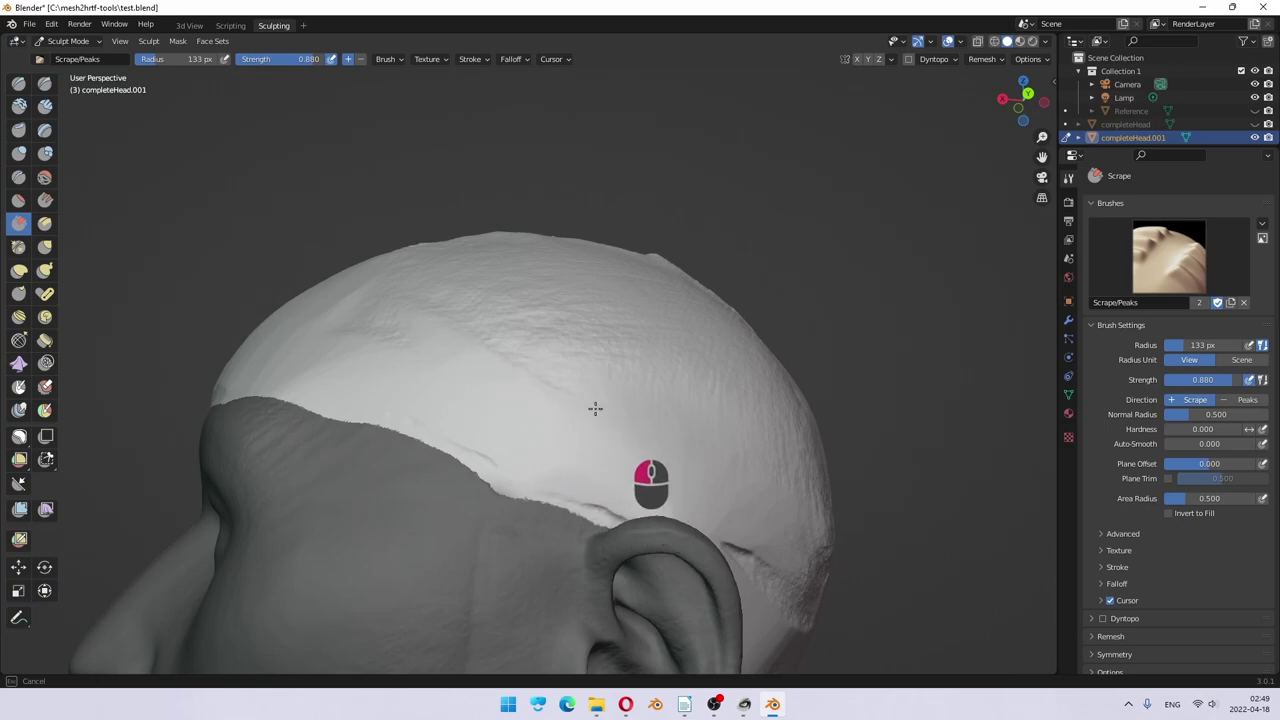
Step: Smooth the left side of the cap above the ear with further scraping strokes
drag(560, 389, 614, 454)
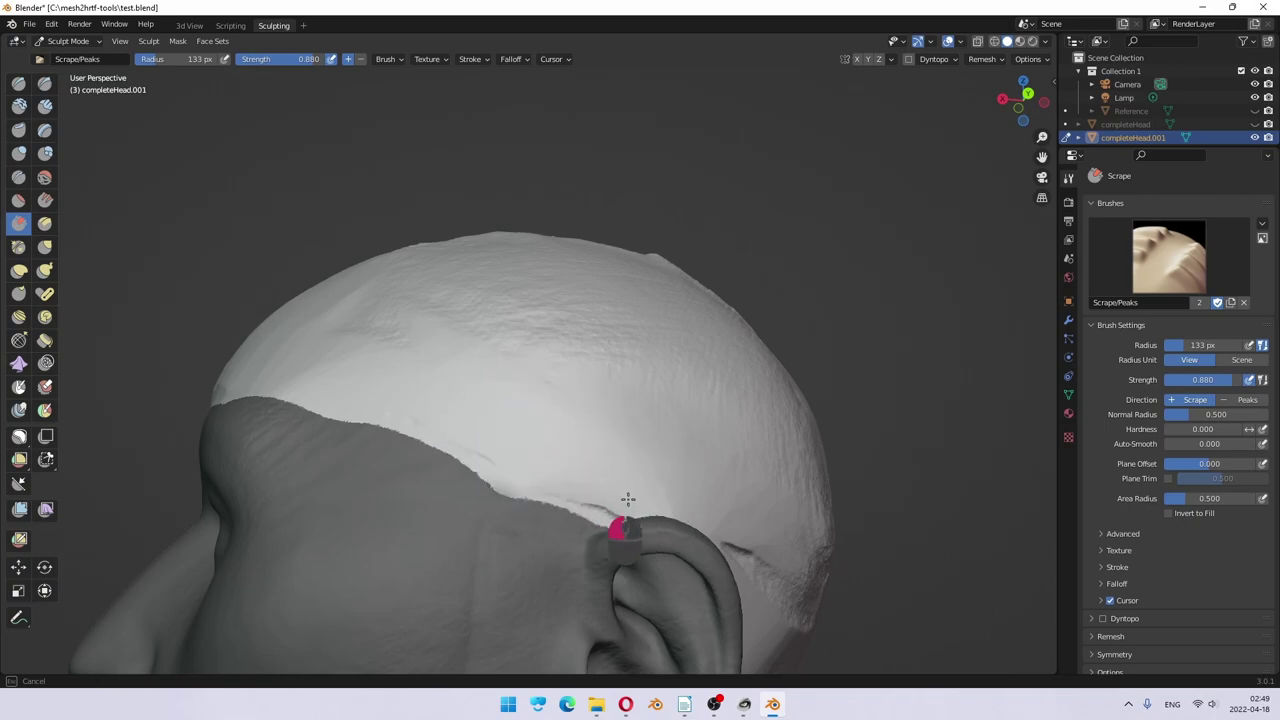
mouse_move(628, 500)
mouse_down()
mouse_move(579, 458)
mouse_move(656, 502)
mouse_move(625, 455)
mouse_up()
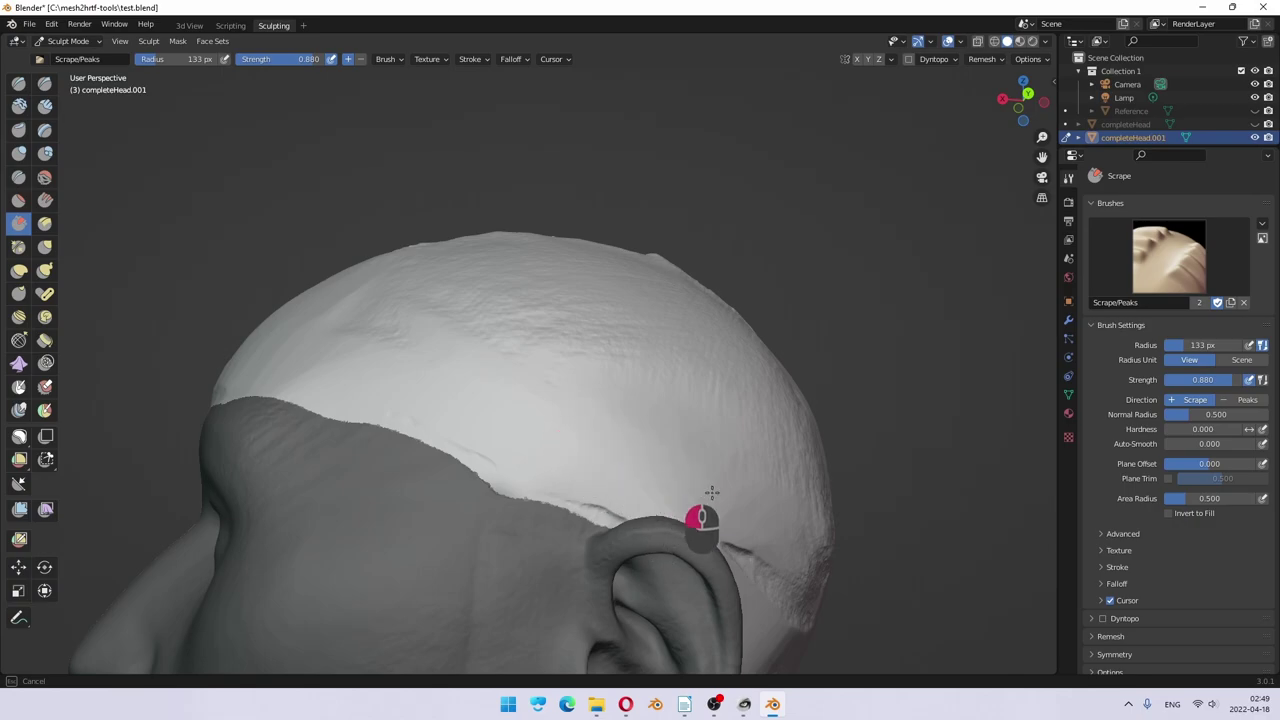
middle_drag(616, 448, 551, 437)
scroll(557, 457, down, 4)
drag(540, 430, 457, 419)
drag(576, 388, 550, 362)
Step: Scrape the bumps on the upper right side of the head towards the back
mouse_move(550, 362)
middle_down()
mouse_move(547, 400)
mouse_move(663, 380)
mouse_move(663, 451)
middle_up()
scroll(606, 386, down, 3)
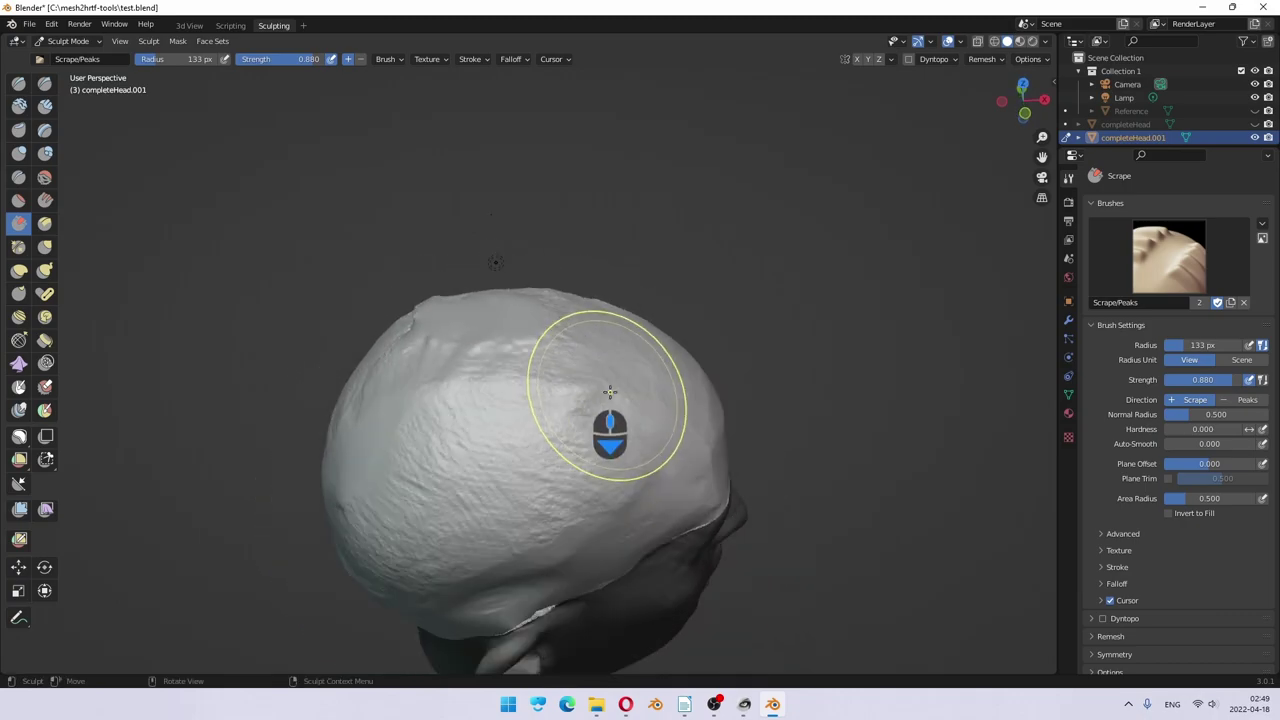
drag(606, 386, 489, 376)
drag(349, 401, 432, 402)
Step: Examine the scraped cap surface from all around the head for remaining bumps and folds
mouse_move(451, 423)
middle_down()
mouse_move(464, 339)
mouse_move(489, 334)
mouse_move(421, 303)
mouse_move(431, 406)
mouse_move(646, 336)
mouse_move(586, 414)
mouse_move(600, 429)
middle_up()
scroll(323, 491, up, 4)
mouse_move(337, 507)
middle_down()
mouse_move(380, 487)
mouse_move(345, 485)
middle_up()
mouse_move(243, 400)
middle_down()
mouse_move(305, 415)
mouse_move(270, 440)
mouse_move(571, 413)
mouse_move(531, 427)
mouse_move(549, 429)
middle_up()
scroll(305, 415, down, 5)
middle_drag(300, 557, 572, 560)
mouse_move(927, 506)
middle_down()
mouse_move(909, 560)
mouse_move(920, 520)
middle_up()
middle_drag(929, 443, 657, 566)
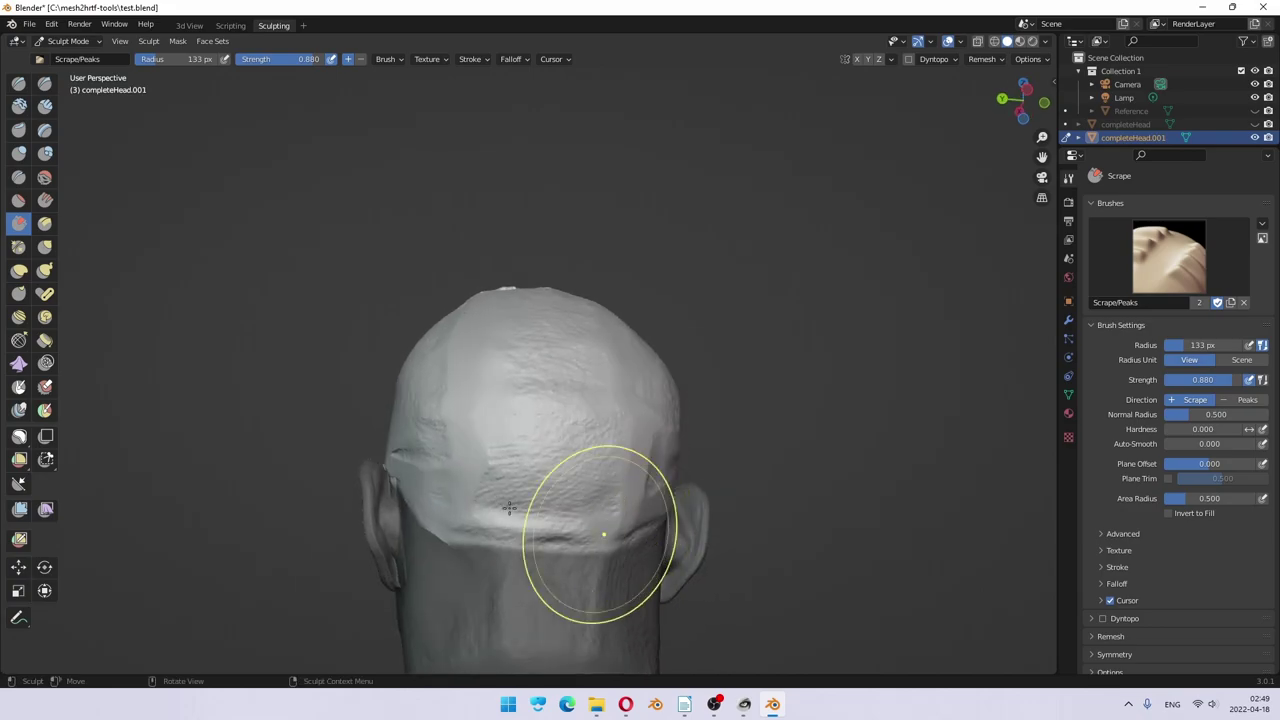
Step: Scrape the remaining cap fold behind the left ear
middle_drag(543, 528, 458, 487)
scroll(390, 460, up, 3)
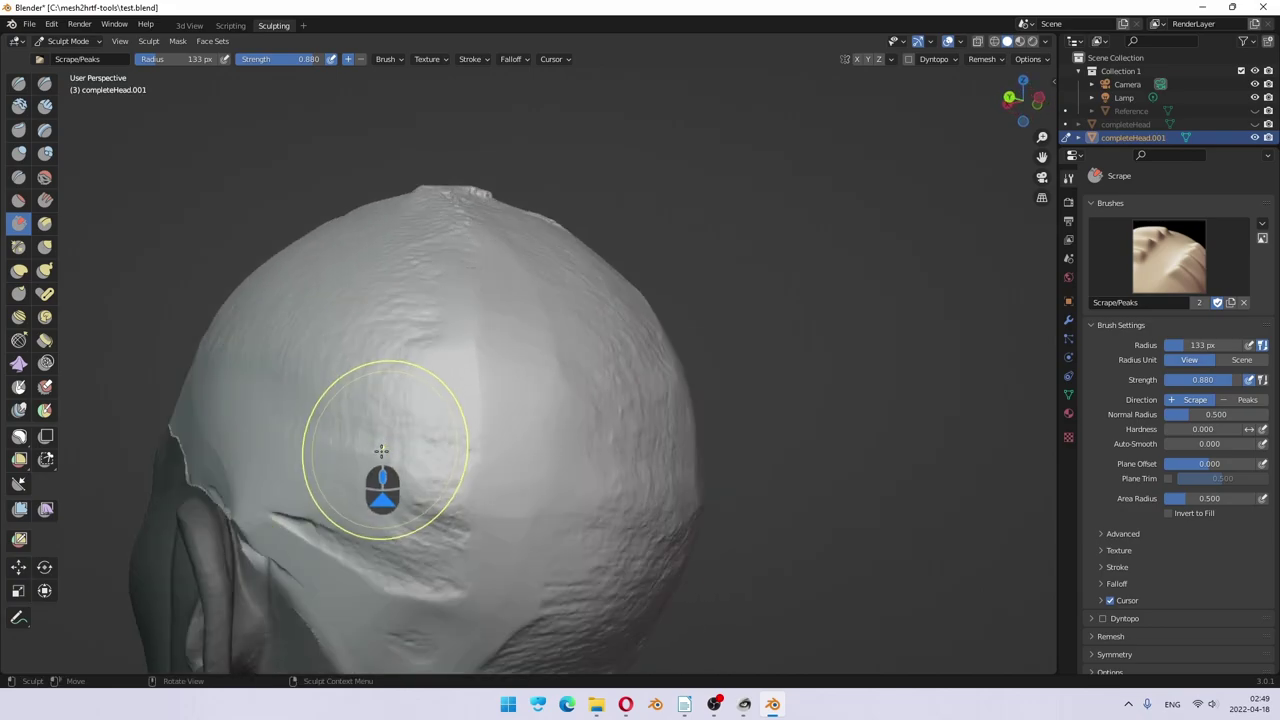
mouse_move(371, 486)
middle_down()
mouse_move(286, 571)
mouse_move(231, 497)
mouse_move(259, 514)
middle_up()
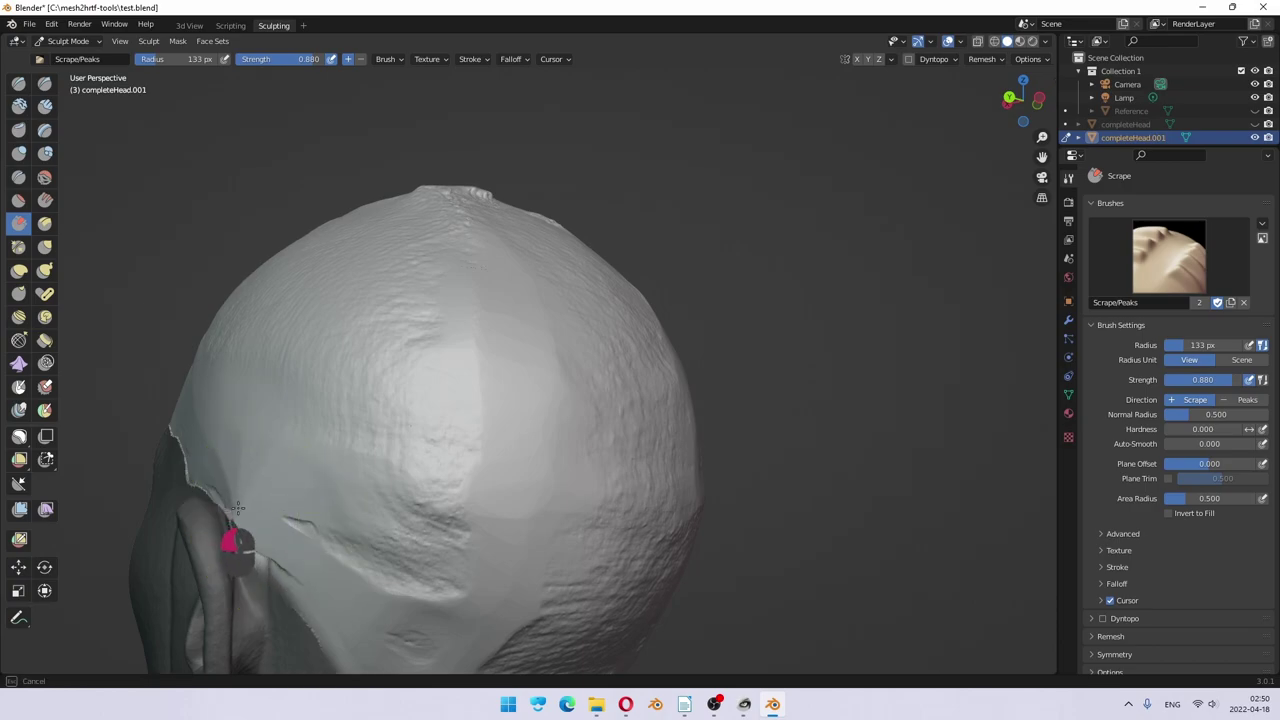
middle_drag(245, 515, 271, 531)
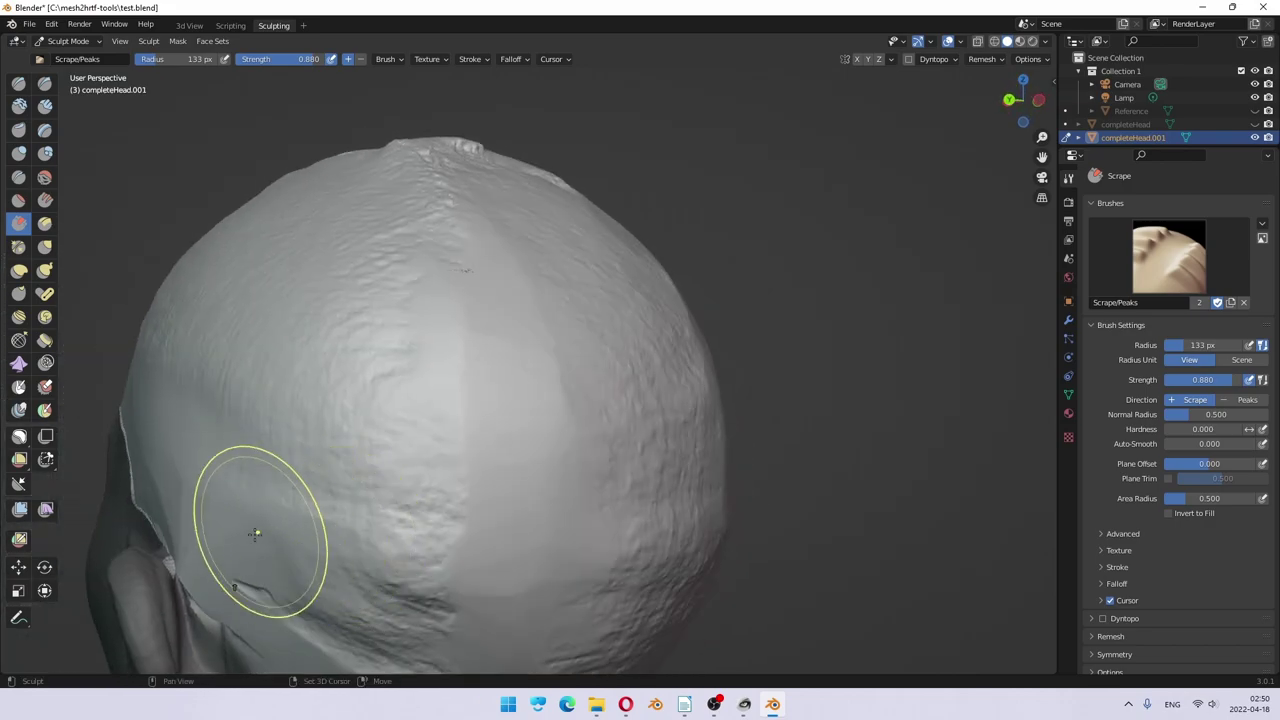
mouse_move(266, 557)
mouse_down()
mouse_move(432, 619)
mouse_move(312, 522)
mouse_move(428, 541)
mouse_move(308, 463)
mouse_up()
Step: Scrape the left rear of the head and the ridge leading up to the crown
drag(255, 370, 369, 303)
drag(535, 216, 500, 206)
mouse_move(500, 206)
middle_down()
mouse_move(491, 234)
mouse_move(466, 171)
mouse_move(469, 192)
mouse_move(443, 171)
middle_up()
mouse_move(443, 171)
mouse_down()
mouse_move(389, 177)
mouse_move(406, 118)
mouse_move(441, 172)
mouse_up()
drag(384, 112, 440, 171)
middle_drag(440, 171, 457, 137)
mouse_move(457, 137)
mouse_down()
mouse_move(450, 128)
mouse_move(397, 166)
mouse_move(381, 140)
mouse_up()
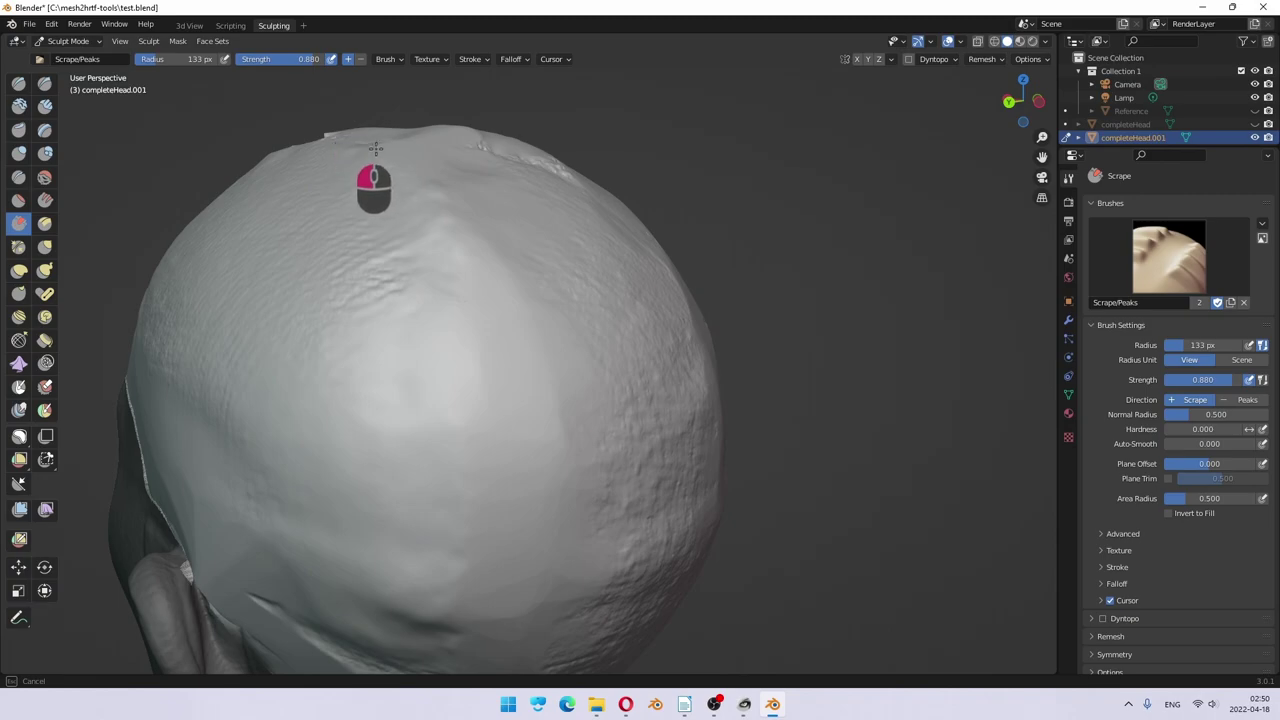
mouse_move(376, 148)
middle_down()
mouse_move(403, 166)
mouse_move(375, 145)
middle_up()
drag(375, 145, 270, 97)
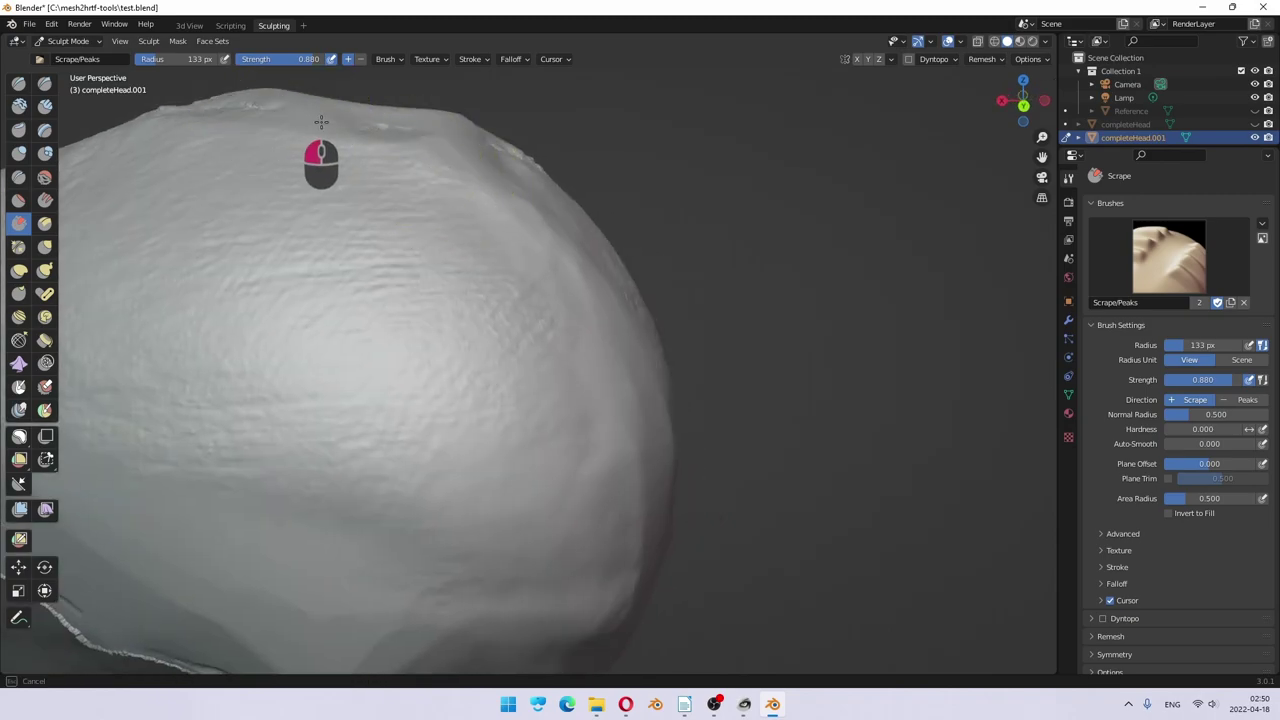
Step: Scrape the uneven outline and bumps along the left side of the crown
mouse_move(269, 122)
middle_down()
mouse_move(300, 171)
mouse_move(237, 157)
mouse_move(534, 251)
mouse_move(563, 305)
mouse_move(487, 103)
middle_up()
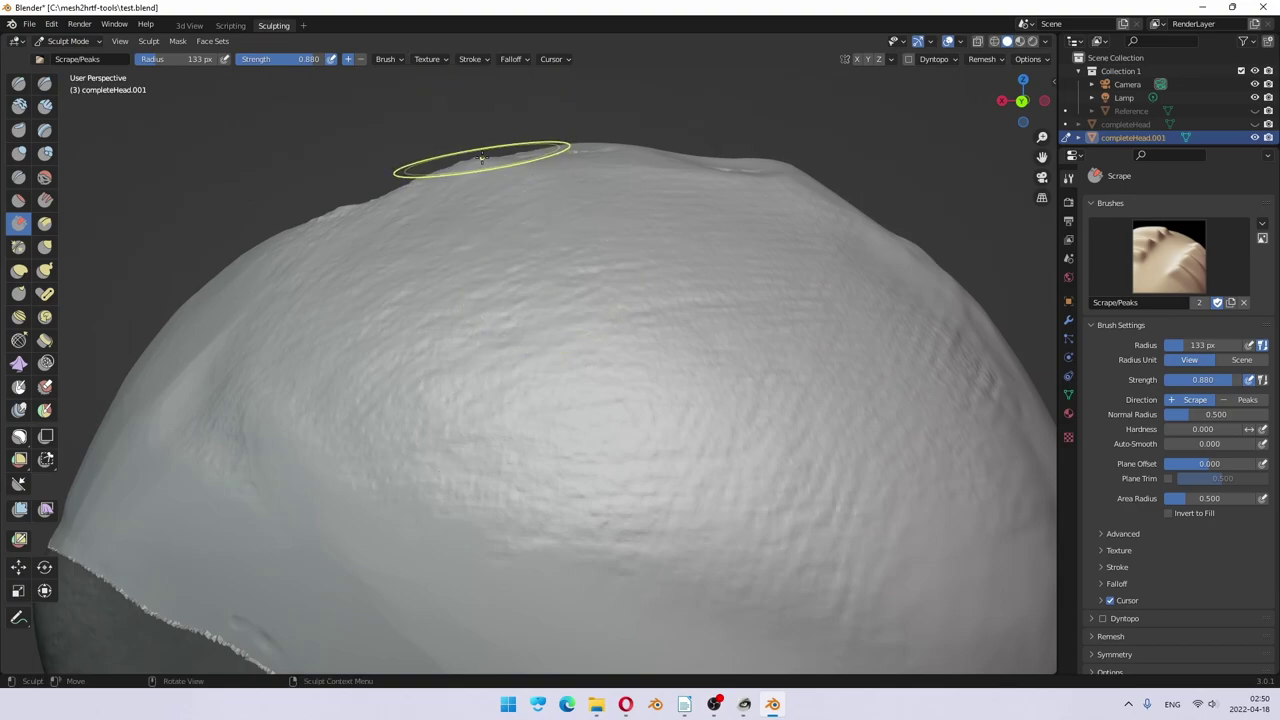
drag(487, 157, 479, 175)
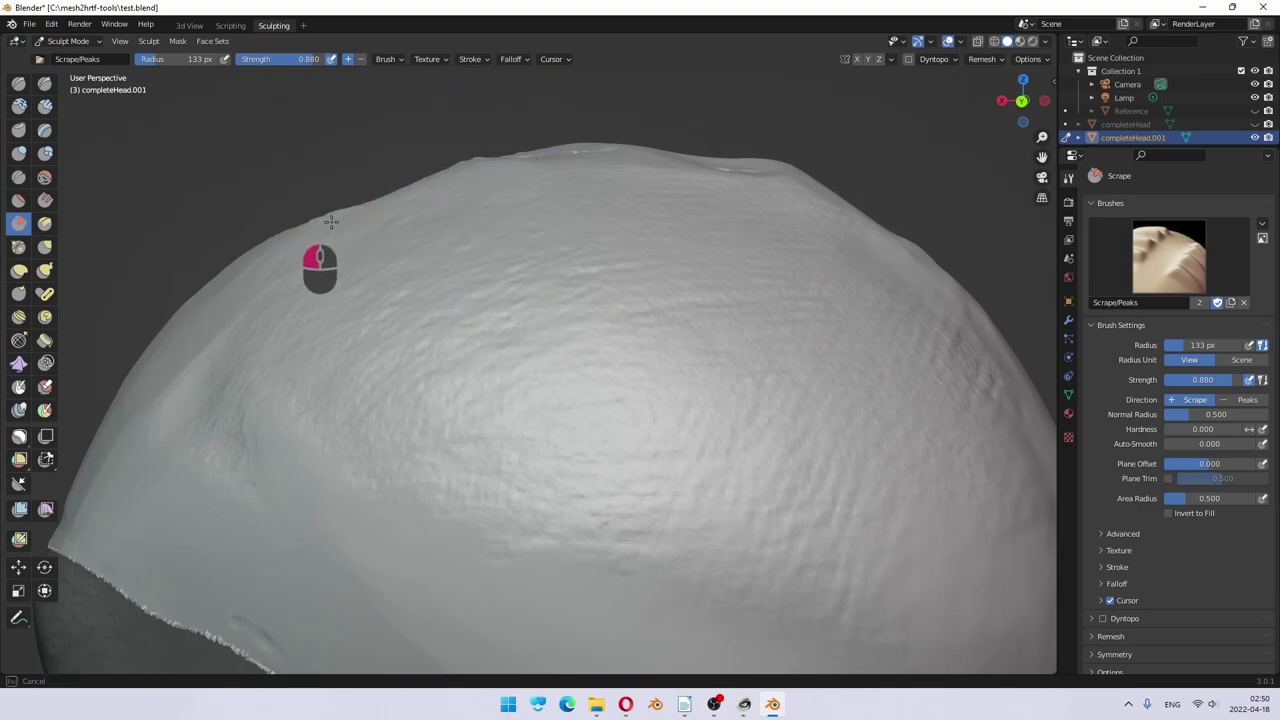
drag(363, 209, 466, 200)
middle_drag(466, 200, 466, 251)
mouse_move(466, 251)
mouse_down()
mouse_move(502, 340)
mouse_move(576, 321)
mouse_move(410, 330)
mouse_up()
drag(586, 263, 474, 388)
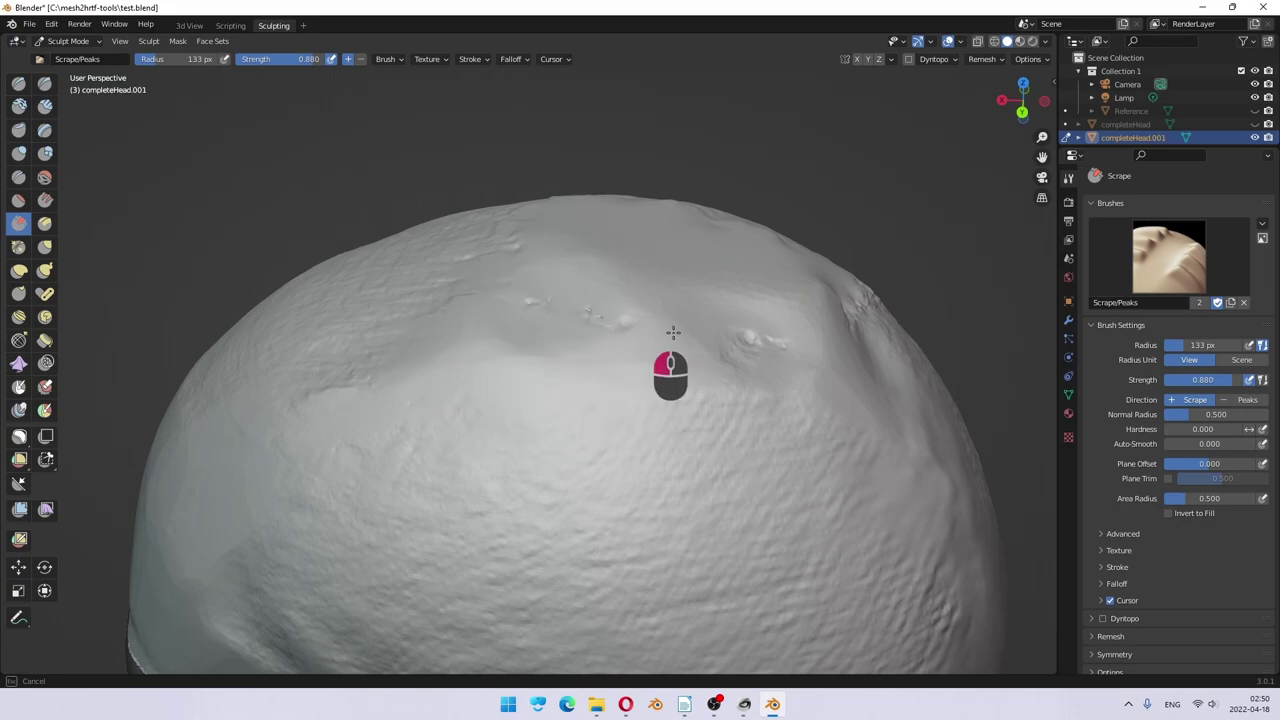
Step: Scrape the bumps on the top of the crown and its front slope above the forehead
middle_drag(508, 316, 523, 286)
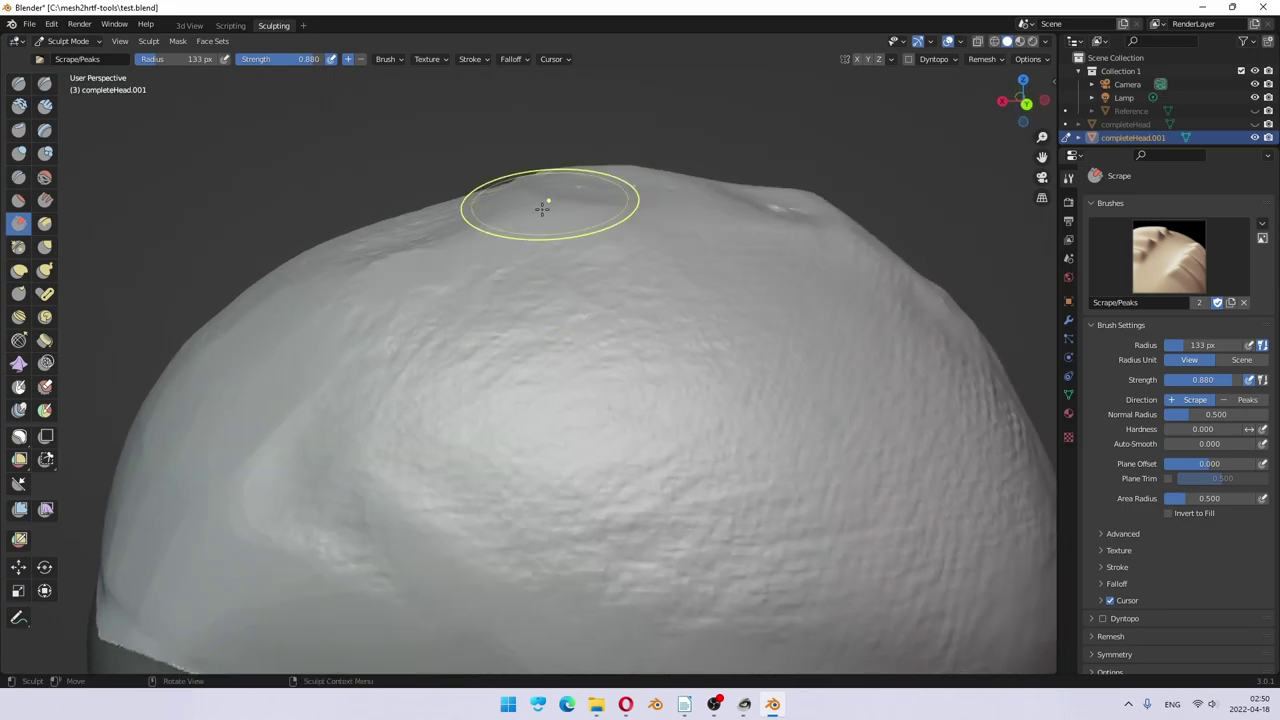
drag(537, 206, 523, 178)
mouse_move(523, 178)
middle_down()
mouse_move(620, 229)
mouse_move(697, 243)
middle_up()
drag(697, 243, 592, 188)
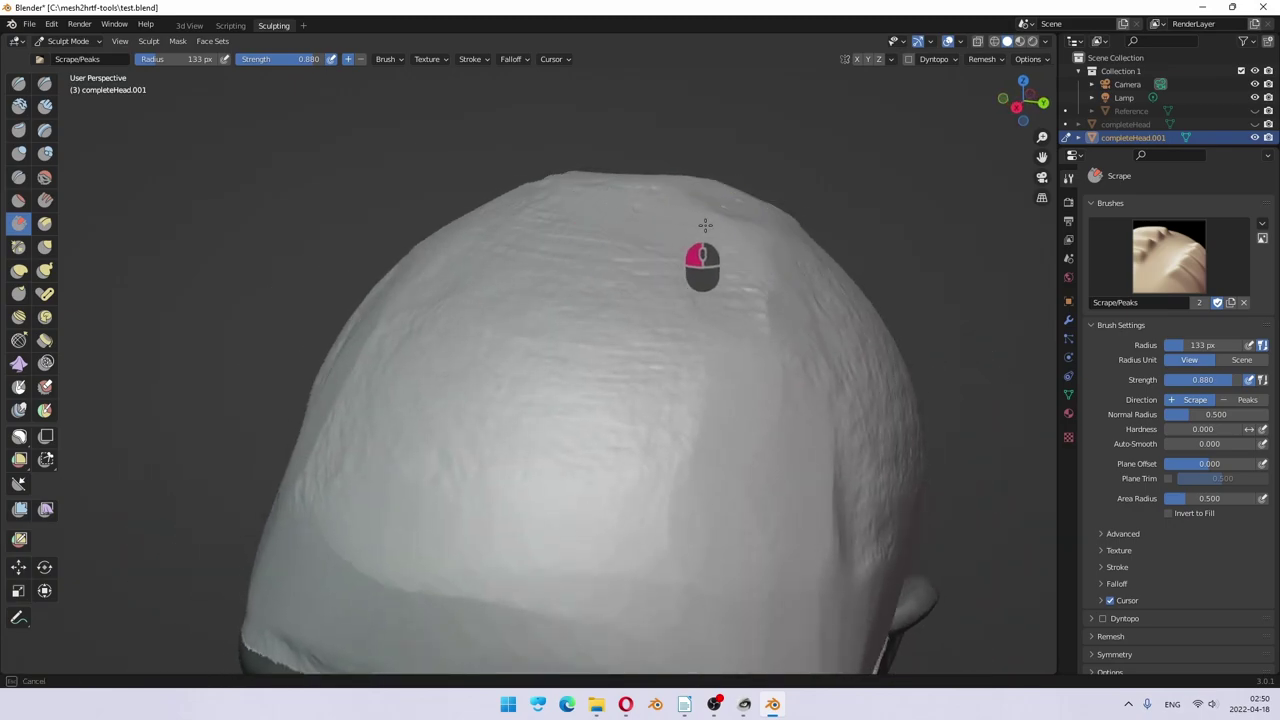
mouse_move(708, 226)
mouse_down()
mouse_move(757, 251)
mouse_move(728, 222)
mouse_up()
Step: Scrape the bumps on the rear of the crown
middle_drag(589, 291, 651, 303)
middle_drag(520, 337, 543, 257)
drag(434, 160, 434, 160)
drag(508, 196, 537, 206)
mouse_move(540, 205)
middle_down()
mouse_move(569, 200)
mouse_move(257, 229)
mouse_move(365, 223)
middle_up()
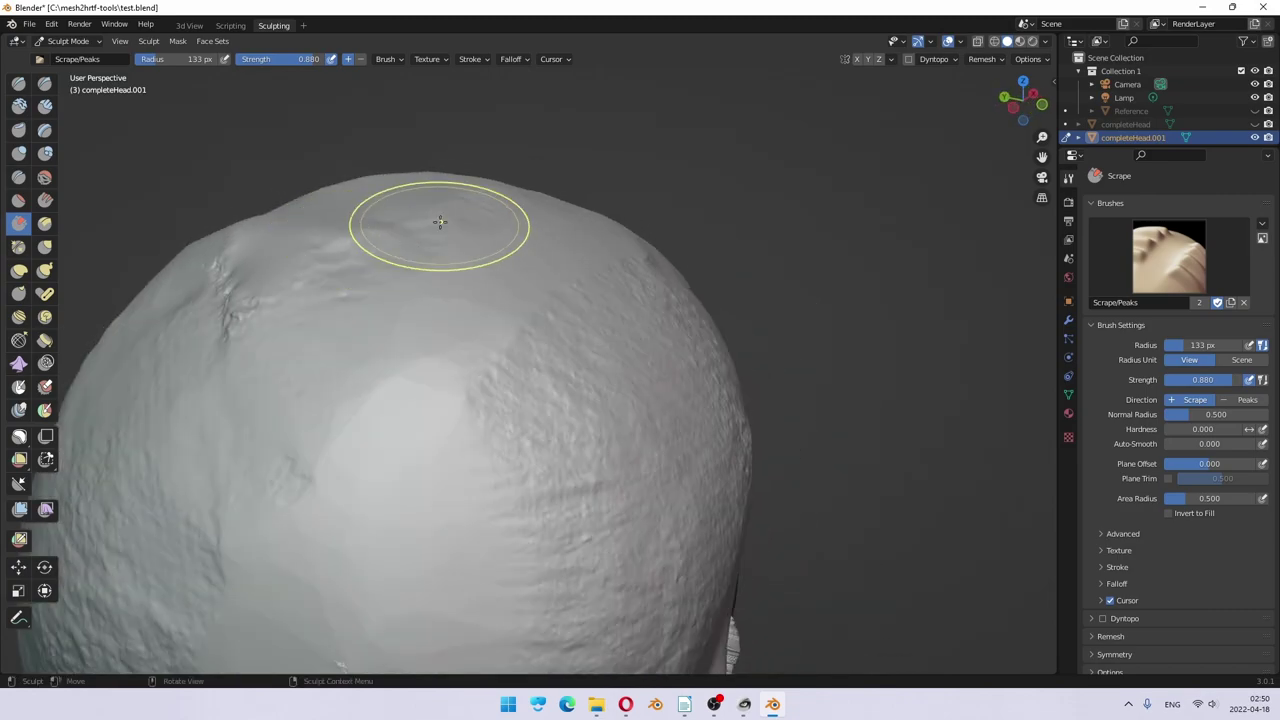
mouse_move(254, 290)
mouse_down()
mouse_move(216, 300)
mouse_move(256, 243)
mouse_move(216, 298)
mouse_move(253, 226)
mouse_move(217, 295)
mouse_up()
drag(292, 266, 292, 268)
Step: Scrape the remaining lumps across the top of the head from the back and left side
mouse_move(292, 268)
middle_down()
mouse_move(271, 314)
mouse_move(494, 391)
middle_up()
mouse_move(386, 420)
mouse_down()
mouse_move(540, 366)
mouse_move(398, 404)
mouse_move(583, 336)
mouse_up()
mouse_move(583, 336)
middle_down()
mouse_move(540, 377)
mouse_move(594, 363)
middle_up()
drag(668, 314, 693, 277)
middle_drag(708, 323, 737, 223)
drag(722, 203, 717, 206)
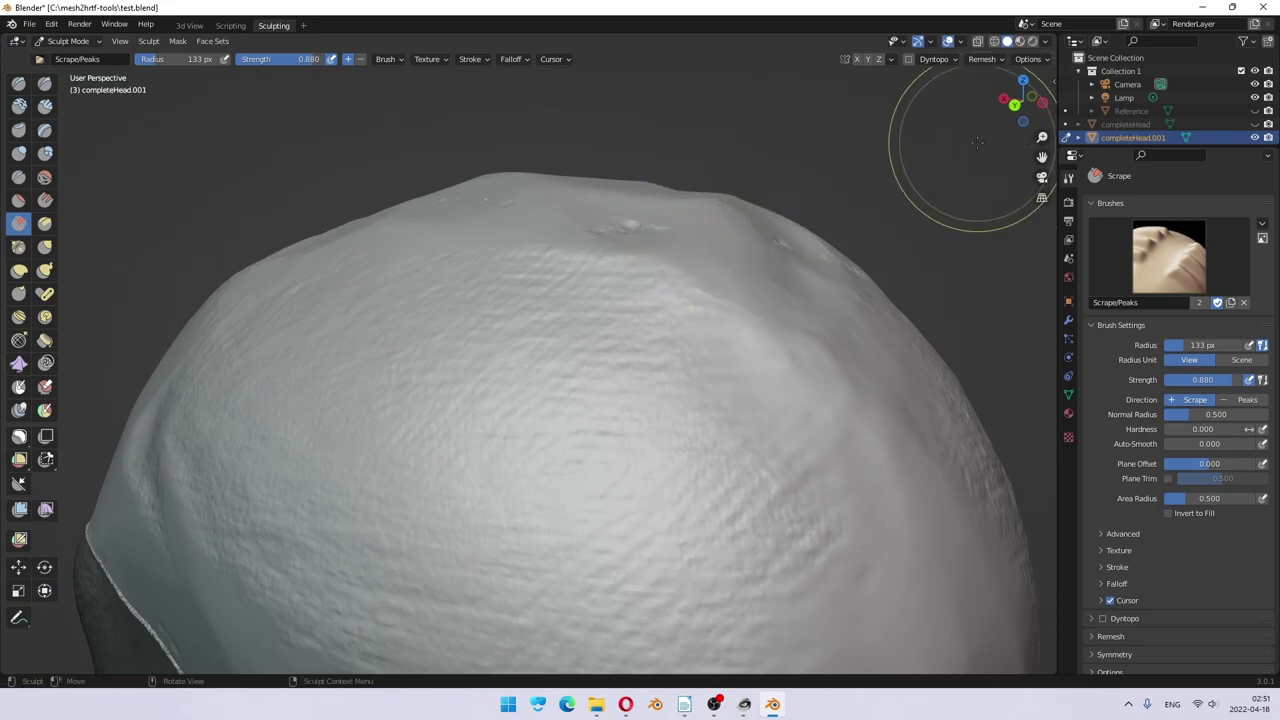
Step: Examine the mesh density on top of the head in wireframe display, then return to solid shading
key(shift+z)
mouse_move(810, 250)
middle_down()
mouse_move(706, 356)
mouse_move(780, 347)
mouse_move(789, 368)
mouse_move(774, 390)
mouse_move(791, 404)
mouse_move(537, 471)
mouse_move(562, 397)
middle_up()
scroll(746, 425, down, 3)
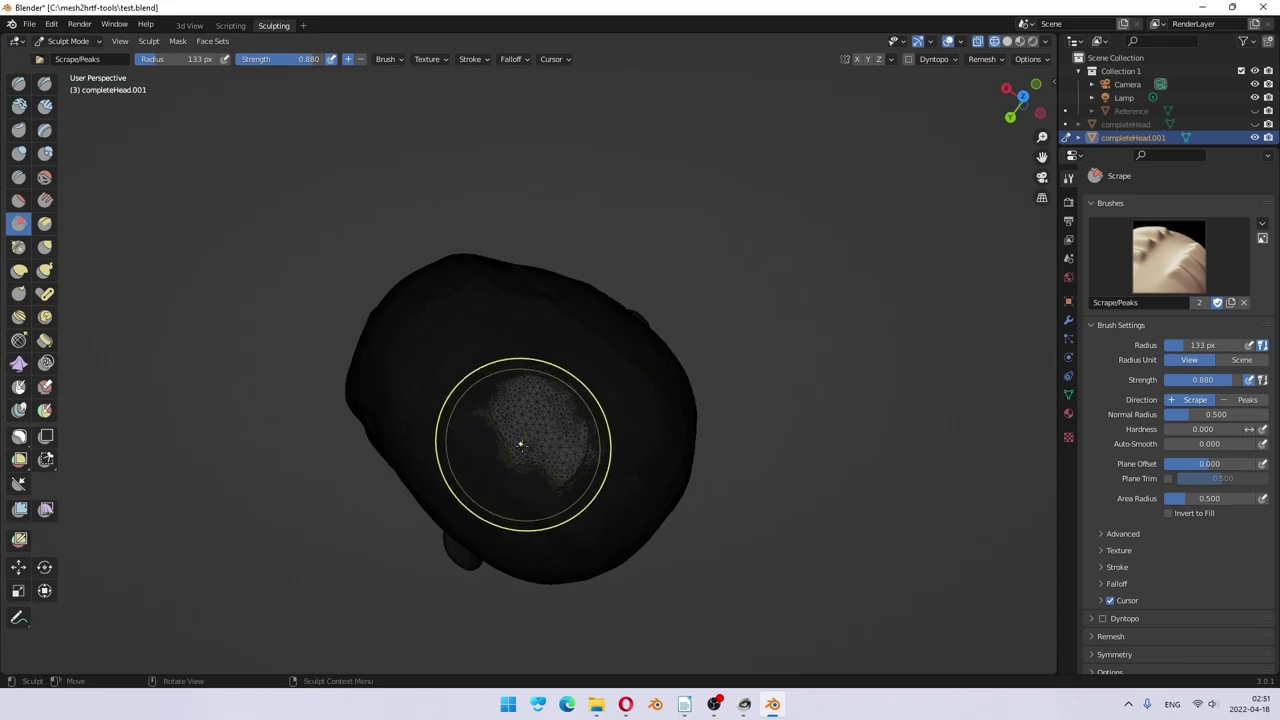
scroll(520, 444, up, 4)
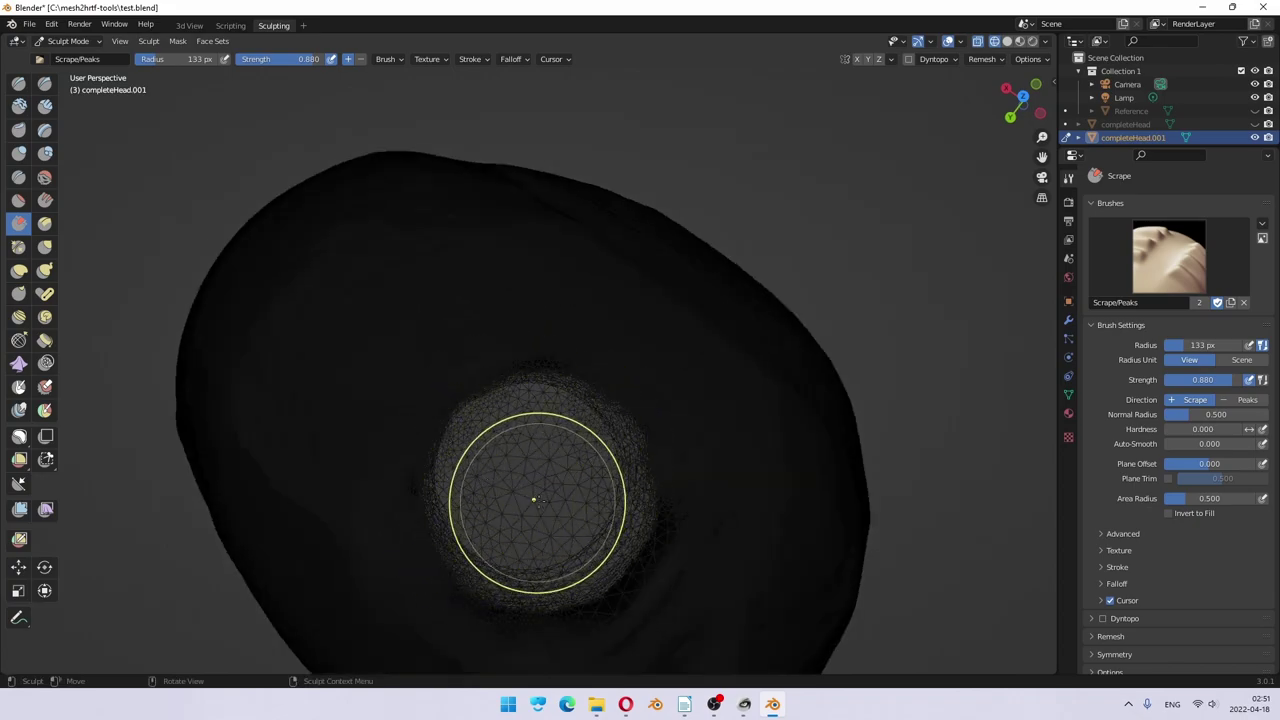
mouse_move(523, 514)
middle_down()
mouse_move(657, 497)
mouse_move(718, 430)
middle_up()
mouse_move(694, 334)
middle_down()
mouse_move(666, 364)
mouse_move(649, 440)
mouse_move(594, 449)
middle_up()
scroll(486, 509, up, 2)
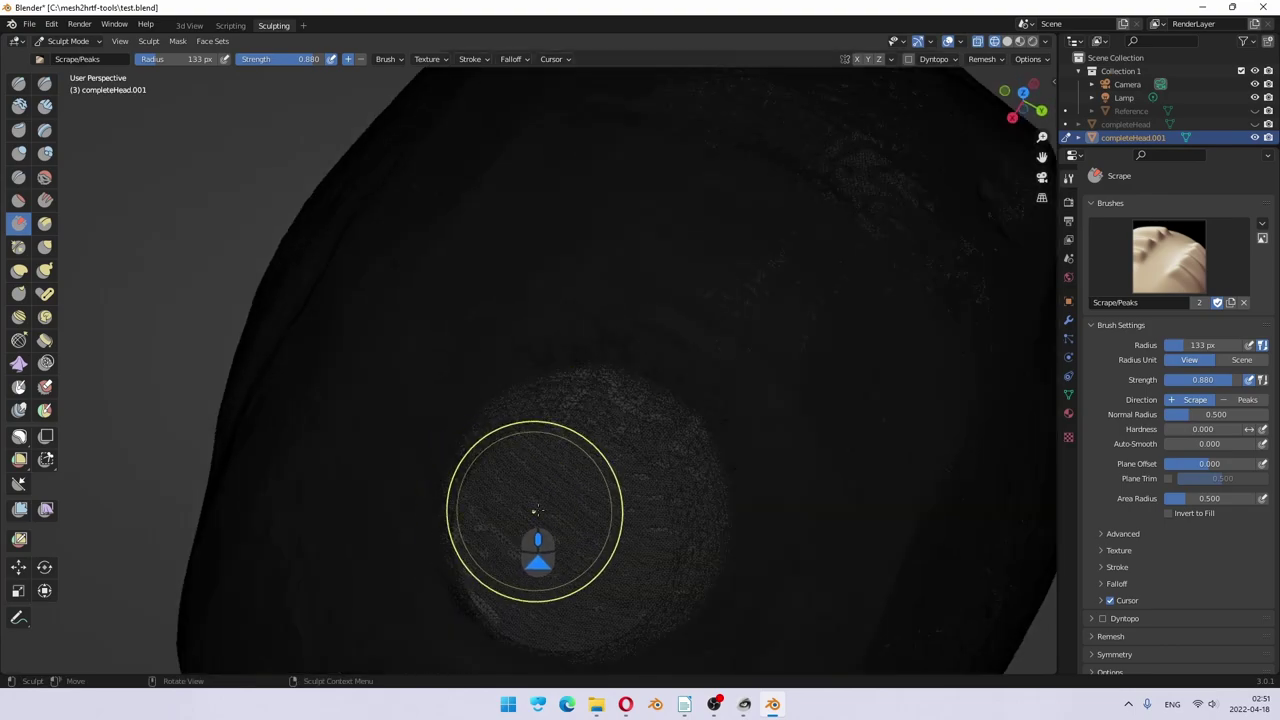
key(shift+z)
Step: Scrape and smooth the pits and bumps across the crown with long strokes
middle_drag(649, 505, 646, 400)
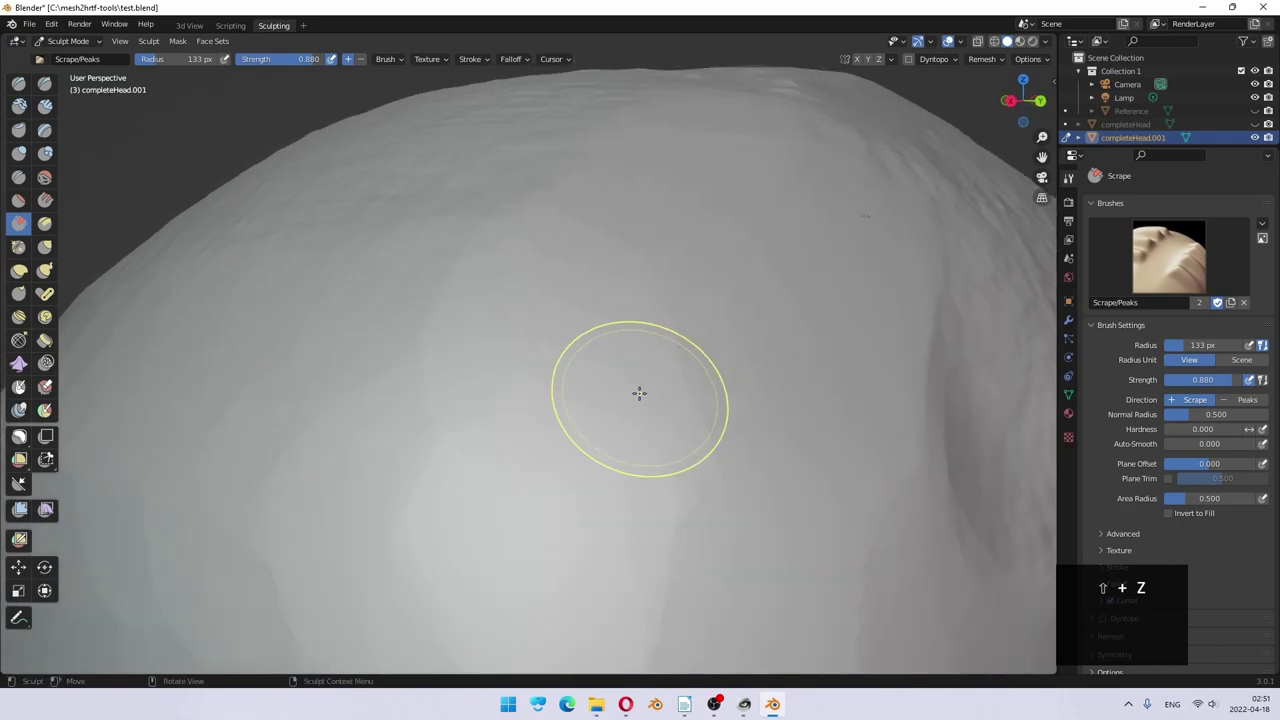
scroll(771, 300, down, 5)
mouse_move(771, 300)
middle_down()
mouse_move(699, 401)
mouse_move(677, 371)
middle_up()
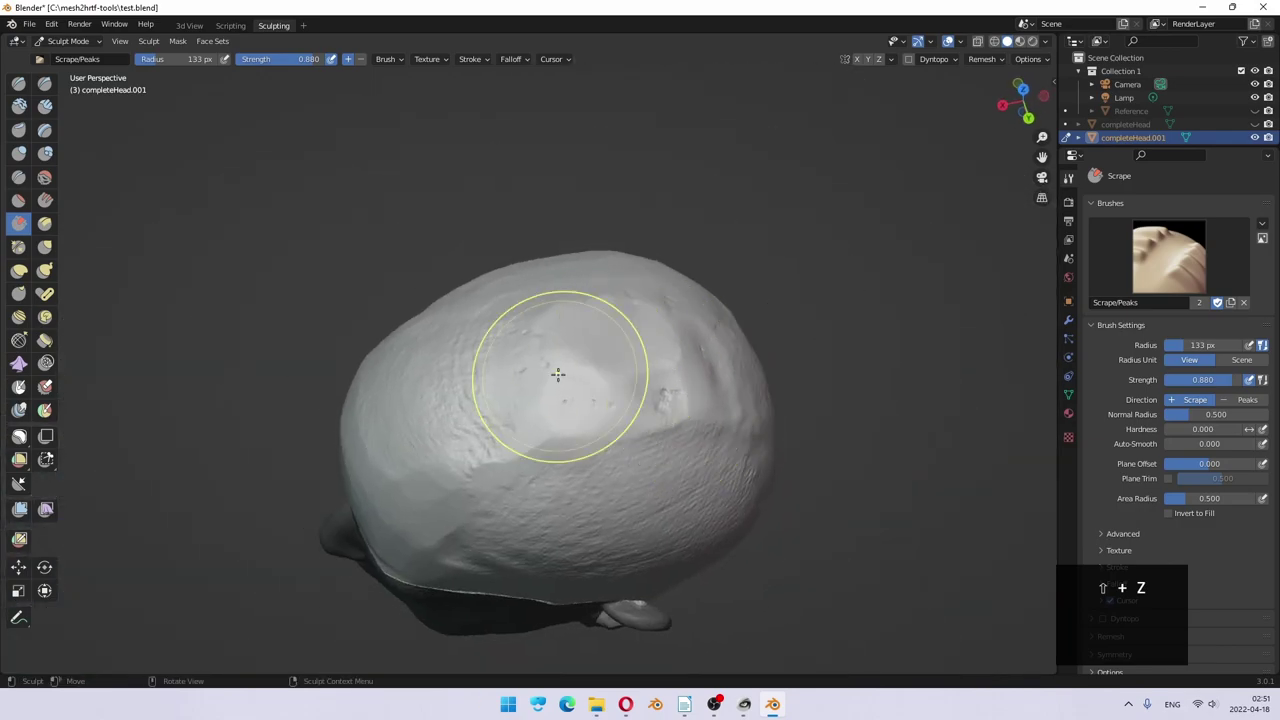
drag(620, 360, 767, 316)
mouse_move(585, 383)
mouse_down()
mouse_move(510, 422)
mouse_move(401, 386)
mouse_move(462, 396)
mouse_move(497, 377)
mouse_move(484, 410)
mouse_up()
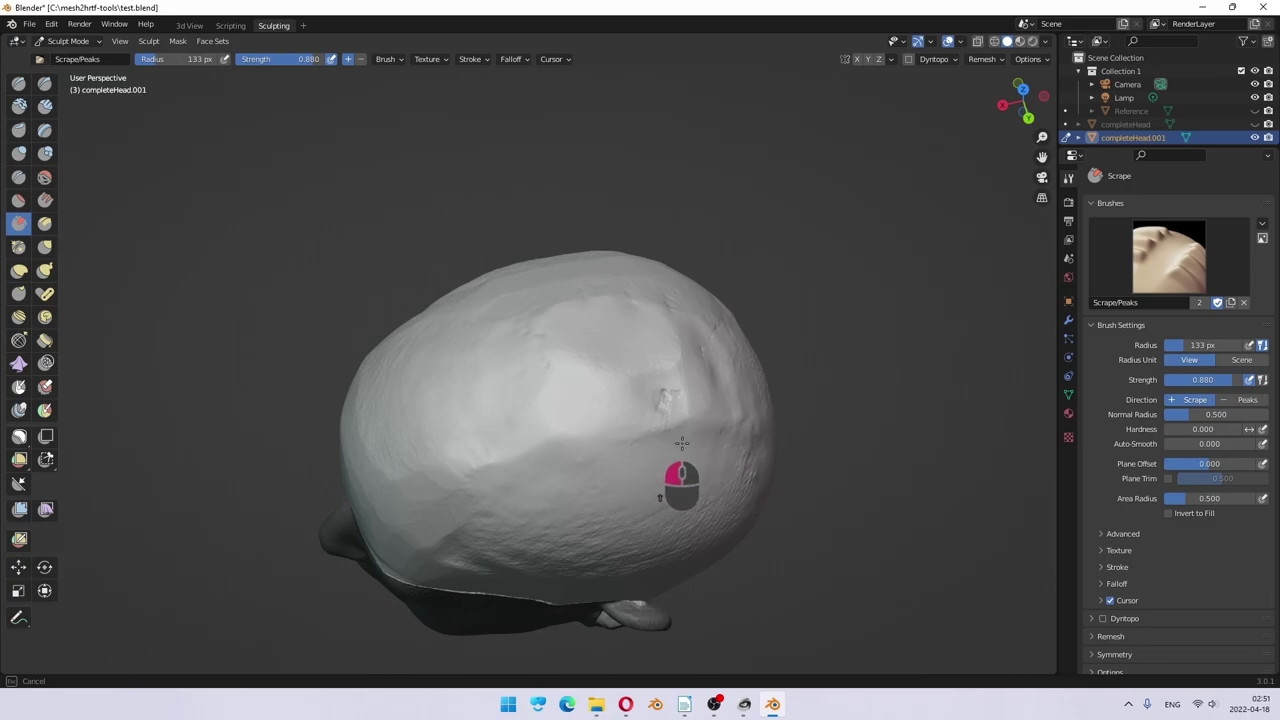
drag(620, 455, 543, 514)
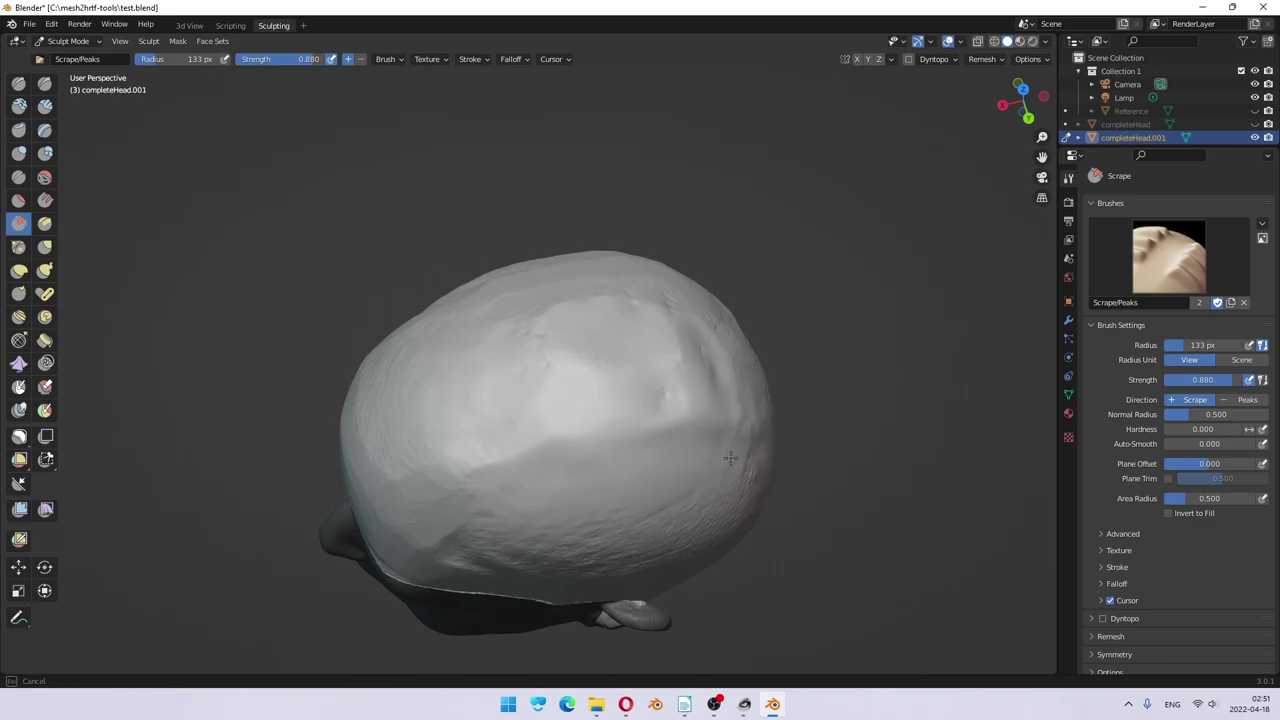
Step: Scrape and smooth the upper back of the head below the crown
mouse_move(645, 465)
middle_down()
mouse_move(637, 437)
mouse_move(520, 423)
middle_up()
mouse_move(520, 423)
mouse_down()
mouse_move(514, 414)
mouse_move(549, 543)
mouse_move(538, 450)
mouse_up()
mouse_move(591, 557)
middle_down()
mouse_move(594, 480)
mouse_move(539, 414)
middle_up()
shift+drag(486, 468, 454, 509)
middle_drag(573, 355, 560, 520)
mouse_move(485, 466)
shift+mouse_down()
mouse_move(471, 466)
mouse_move(469, 434)
shift+mouse_up()
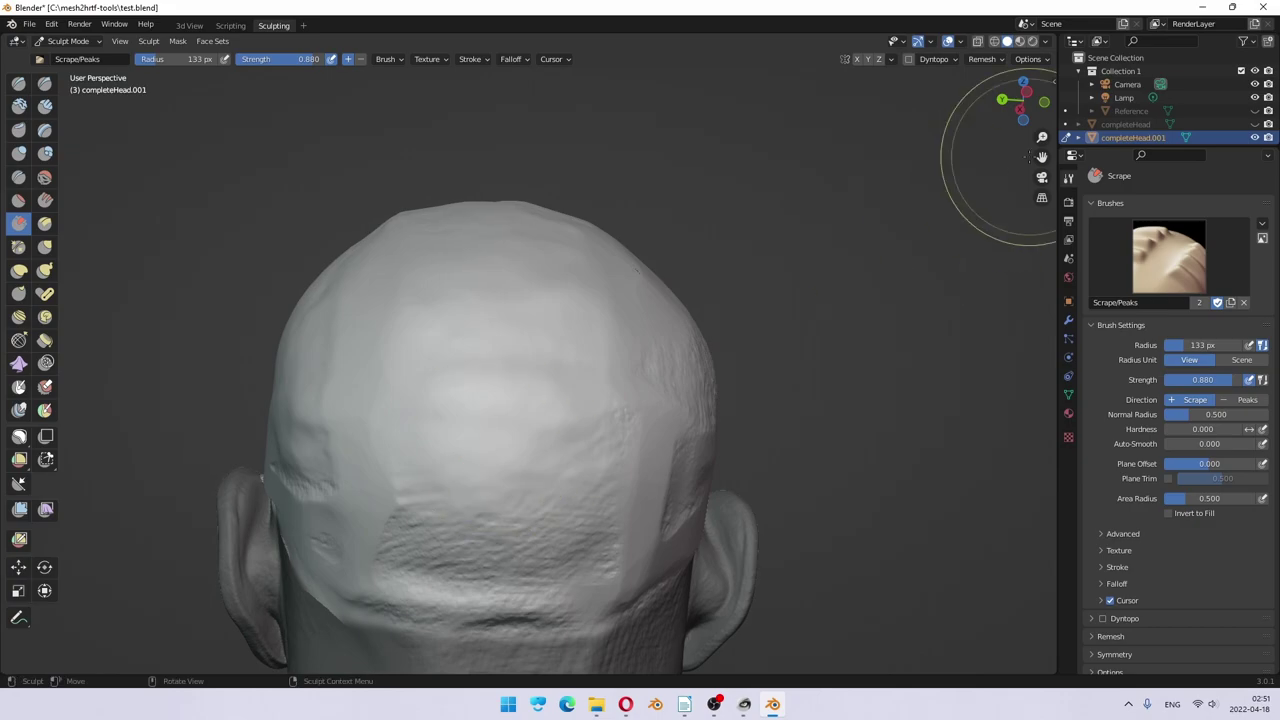
Step: Scrape the horizontal ridges on the lower back of the head above the neck
click(985, 59)
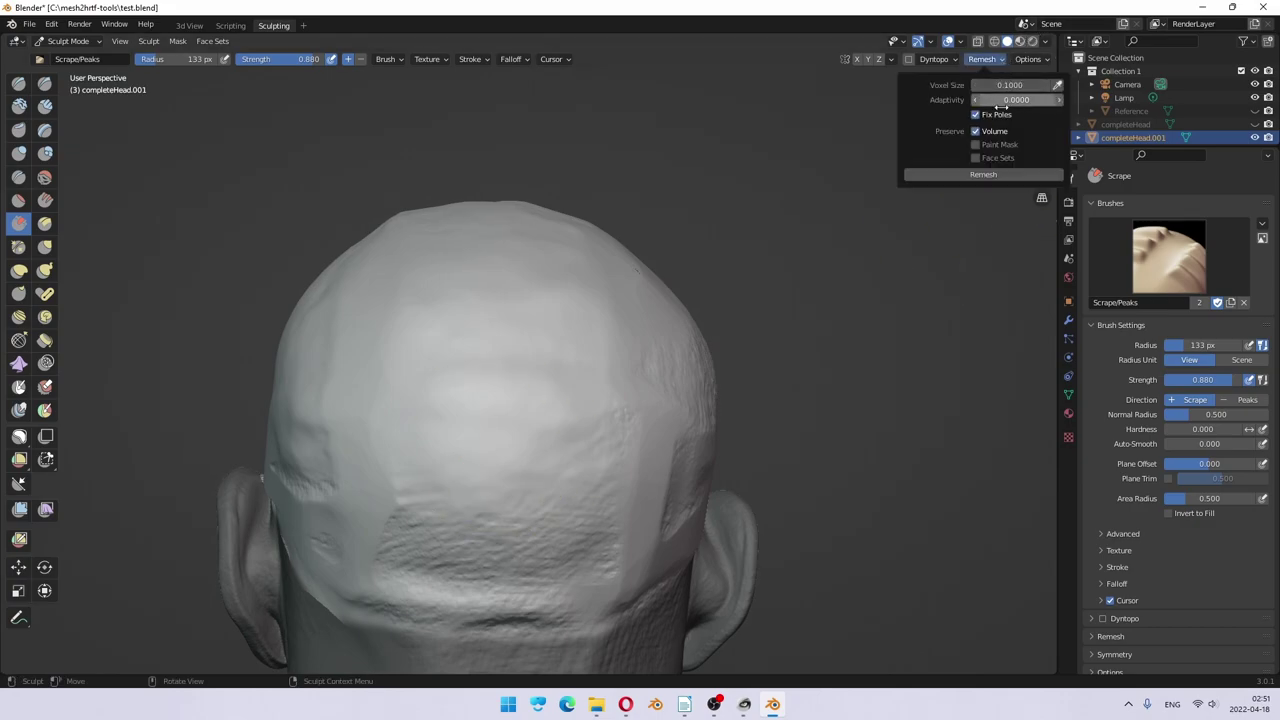
middle_drag(474, 446, 474, 423)
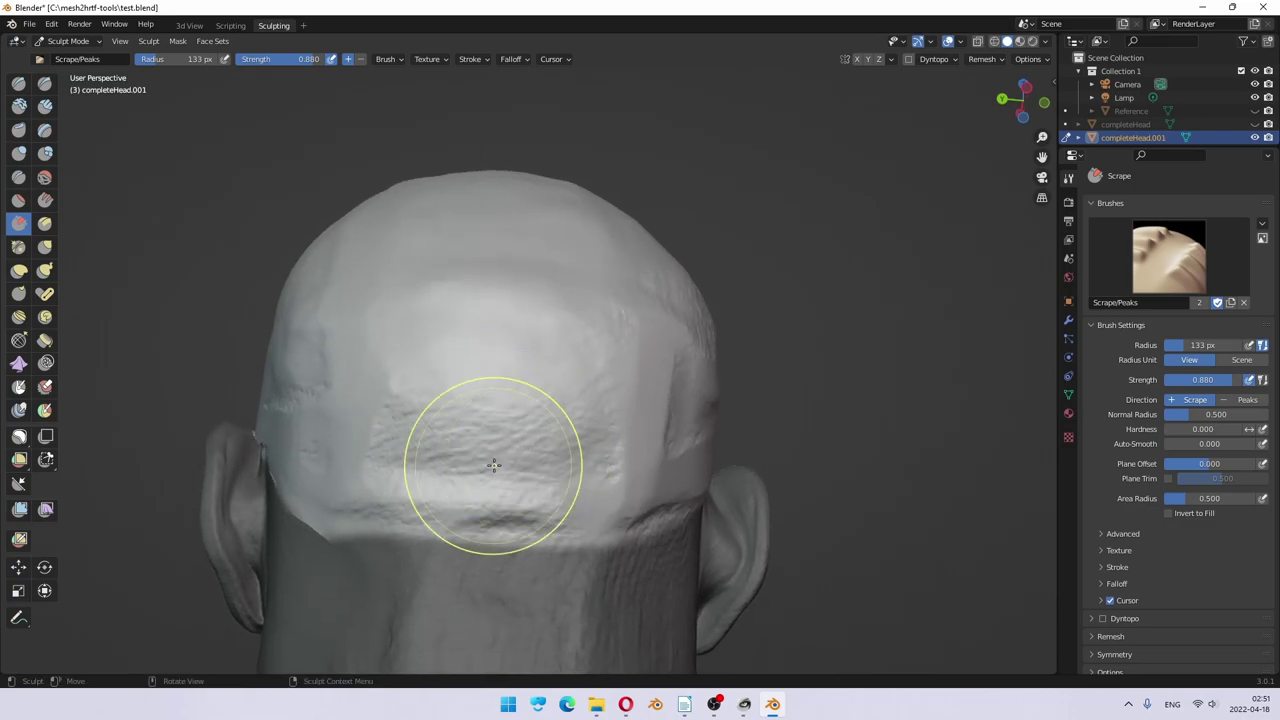
mouse_move(391, 486)
mouse_down()
mouse_move(564, 497)
mouse_move(385, 487)
mouse_up()
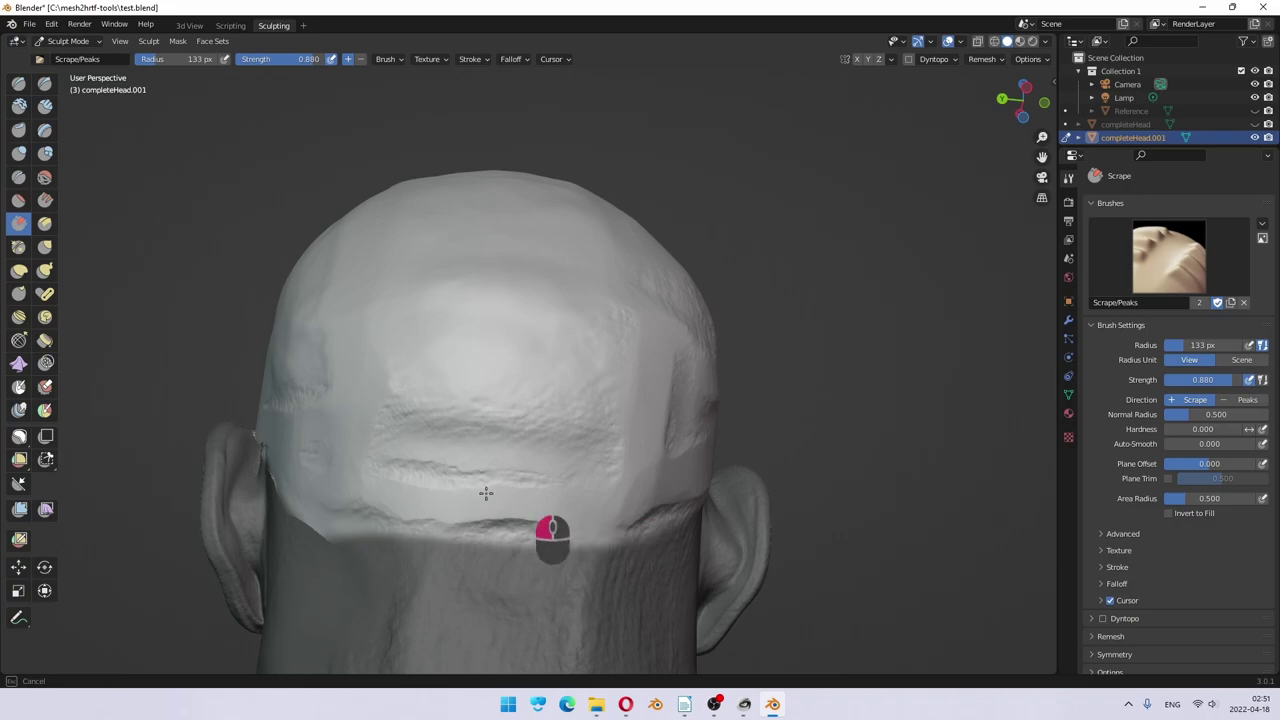
drag(486, 414, 507, 412)
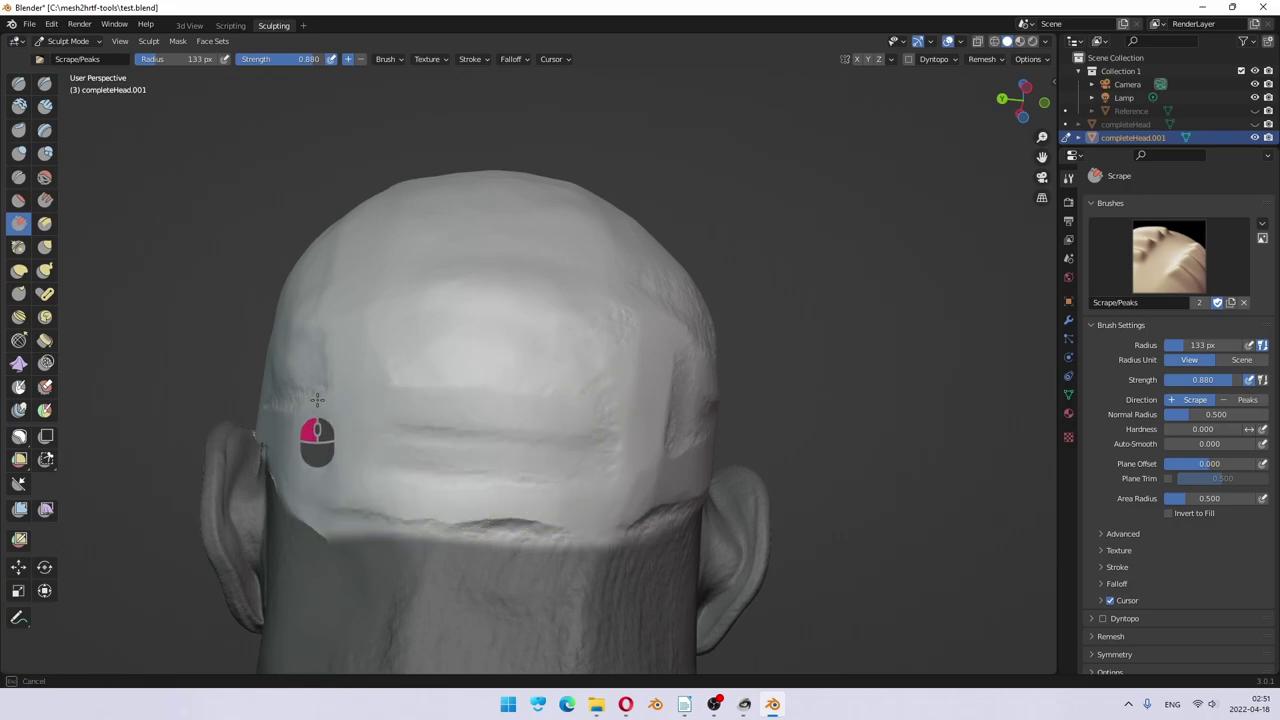
mouse_move(337, 386)
mouse_down()
mouse_move(606, 377)
mouse_move(486, 403)
mouse_up()
Step: Smooth the left rear of the cap above and behind the left ear
mouse_move(486, 403)
middle_down()
mouse_move(509, 397)
mouse_move(467, 418)
middle_up()
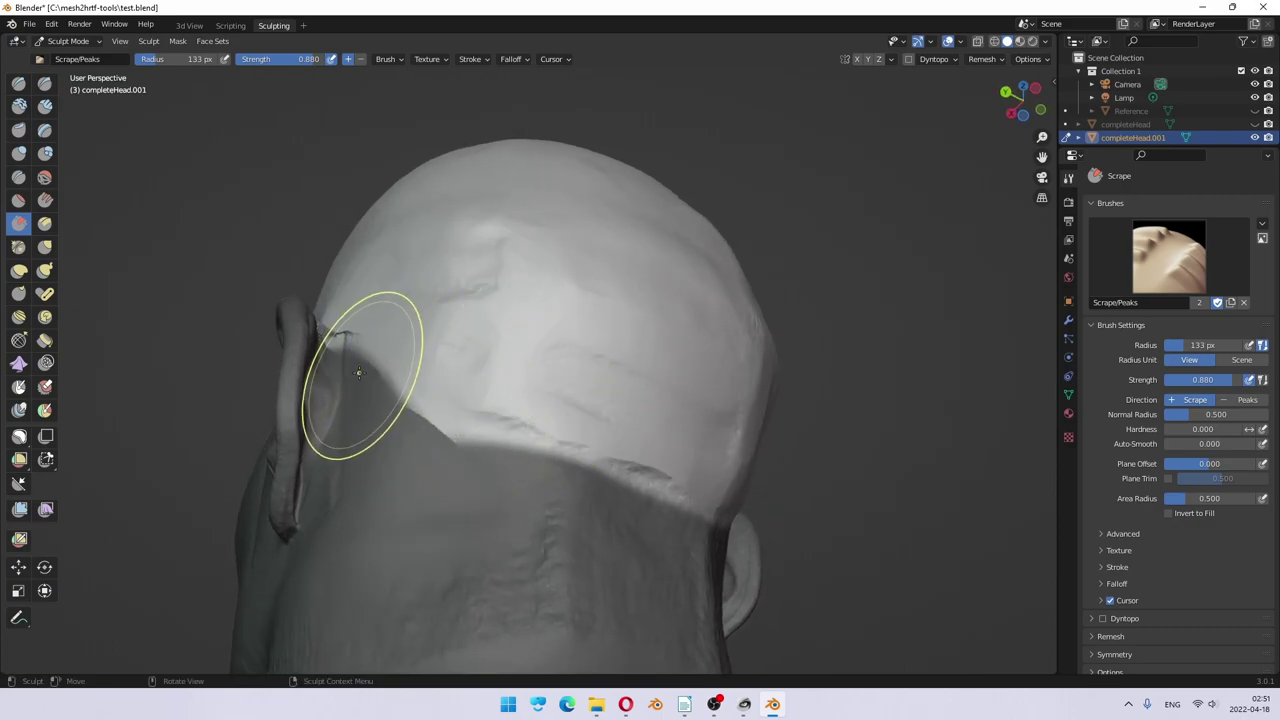
middle_drag(357, 380, 443, 400)
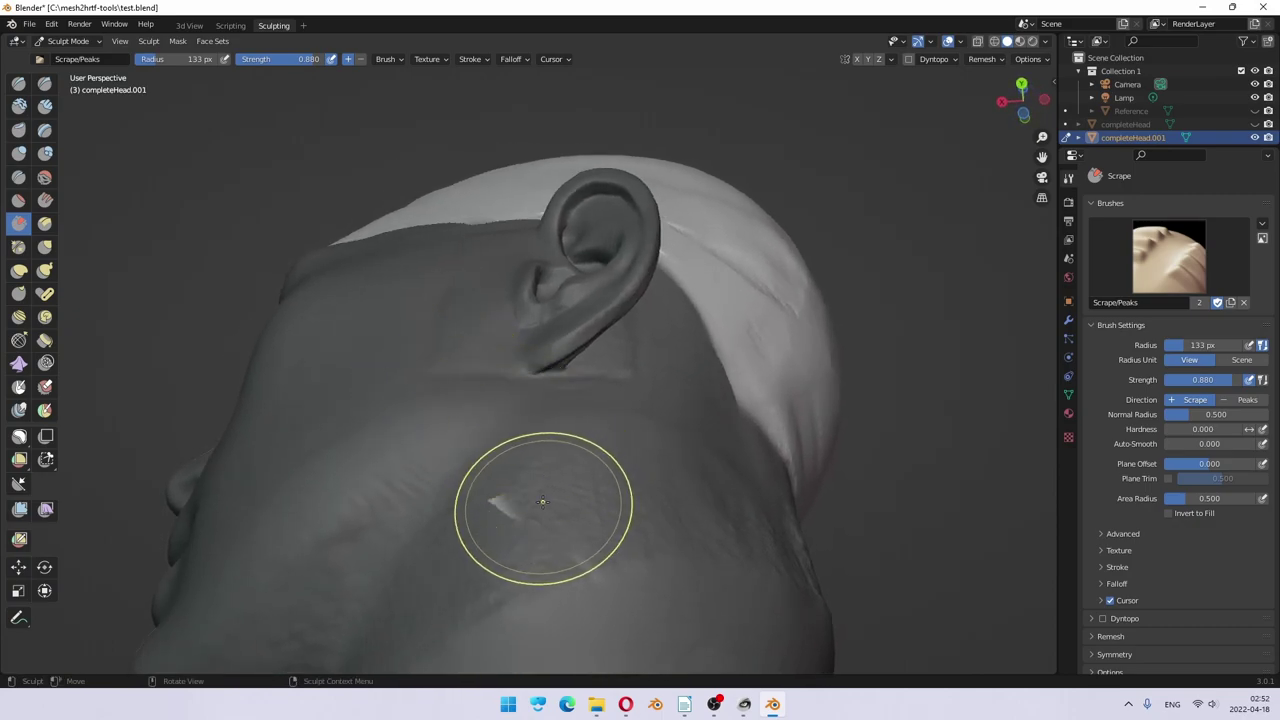
middle_drag(543, 500, 609, 420)
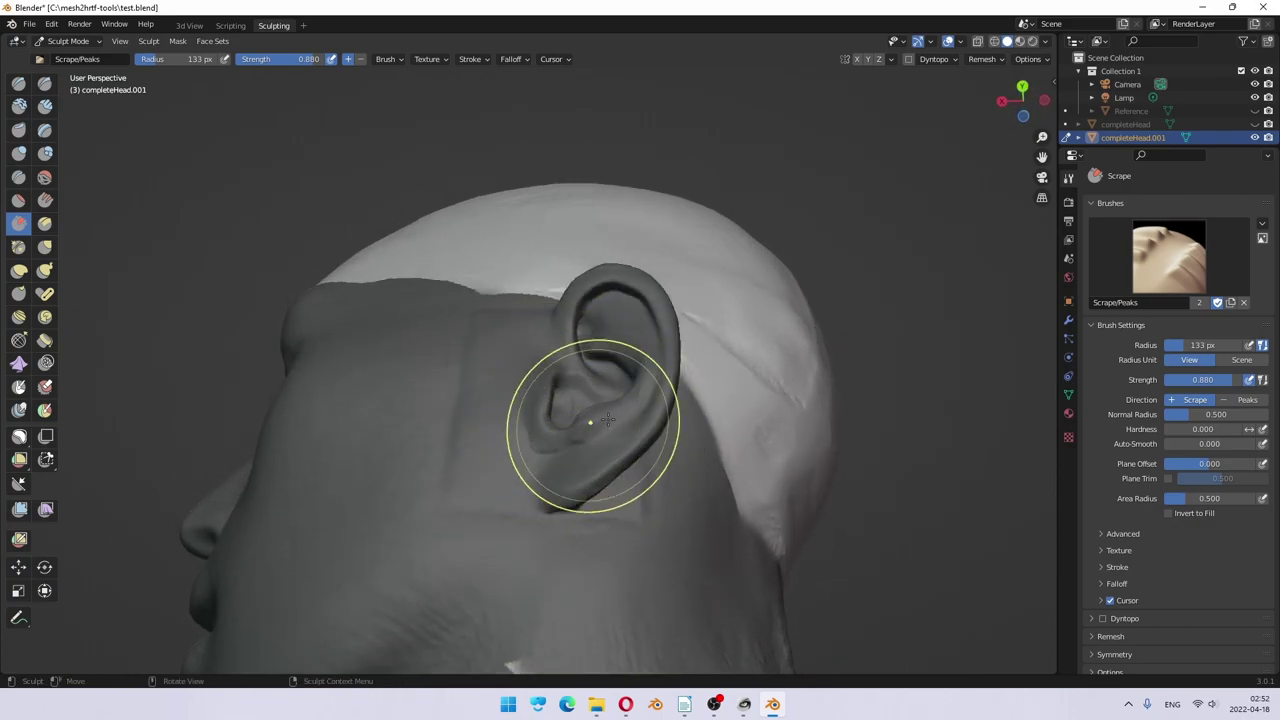
mouse_move(775, 375)
middle_down()
mouse_move(737, 457)
mouse_move(687, 446)
middle_up()
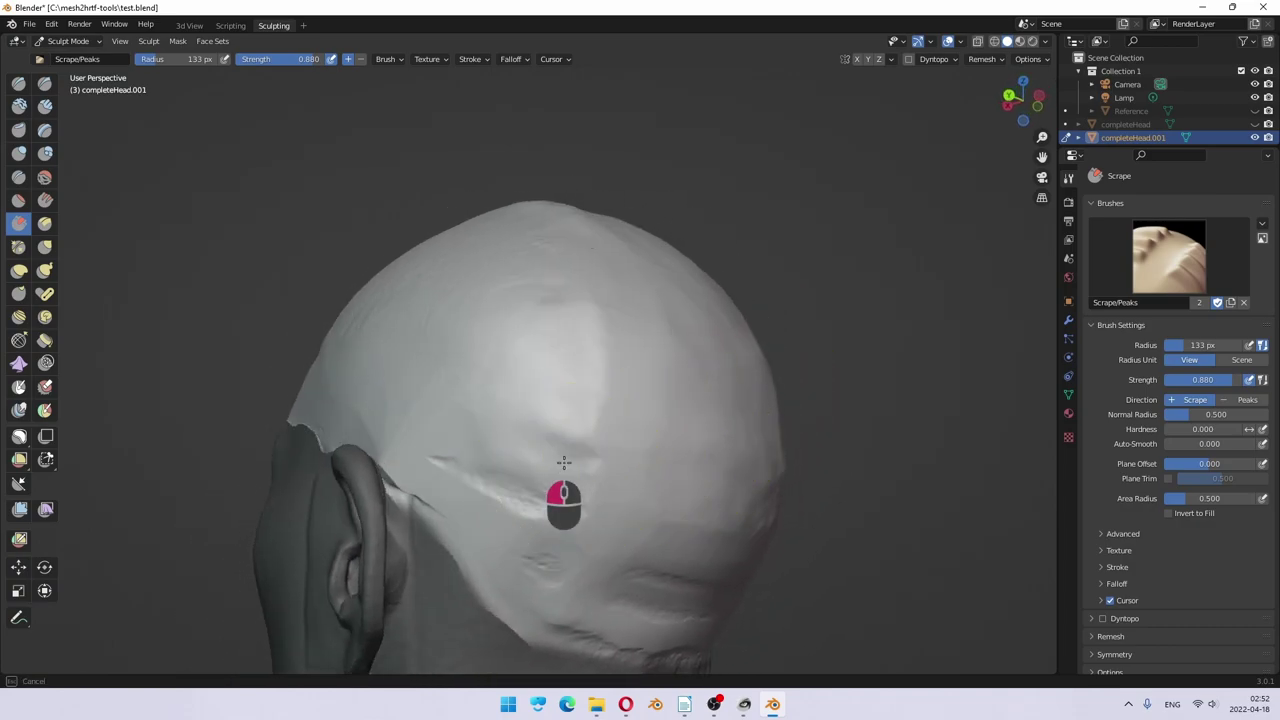
drag(578, 328, 595, 440)
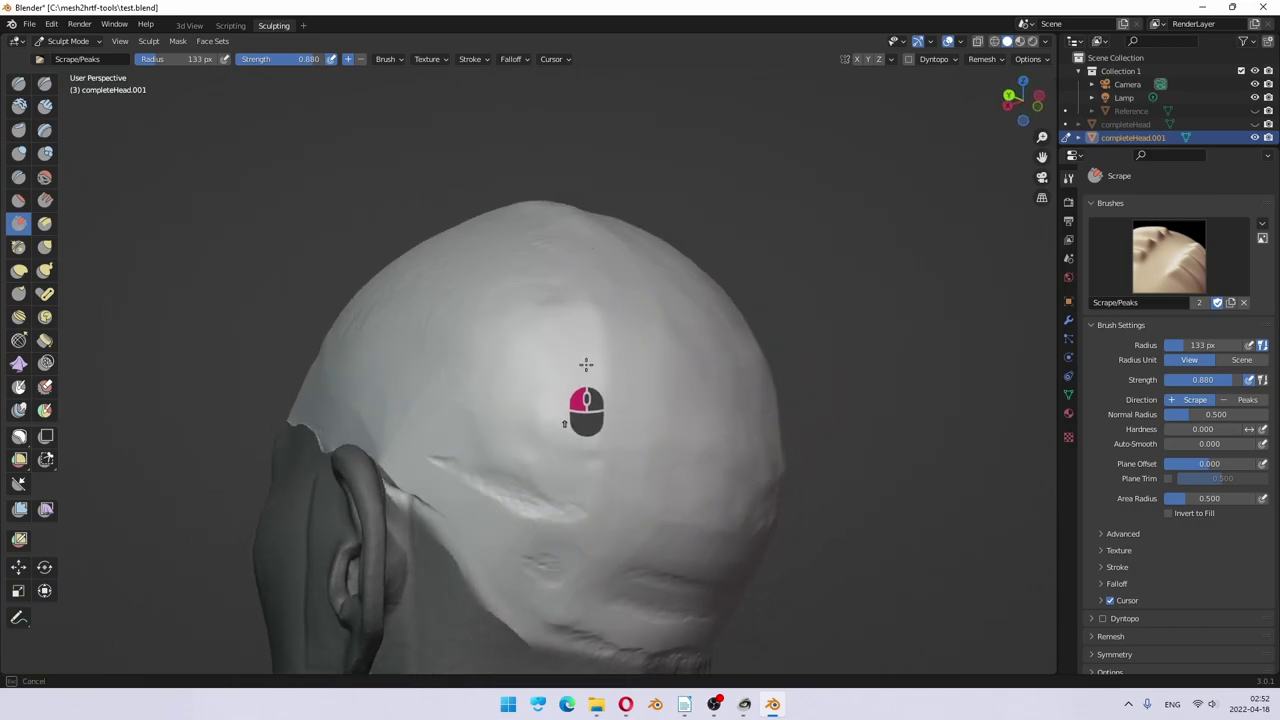
Step: Smooth the back of the cap and its right side above the ear
middle_drag(637, 443, 700, 434)
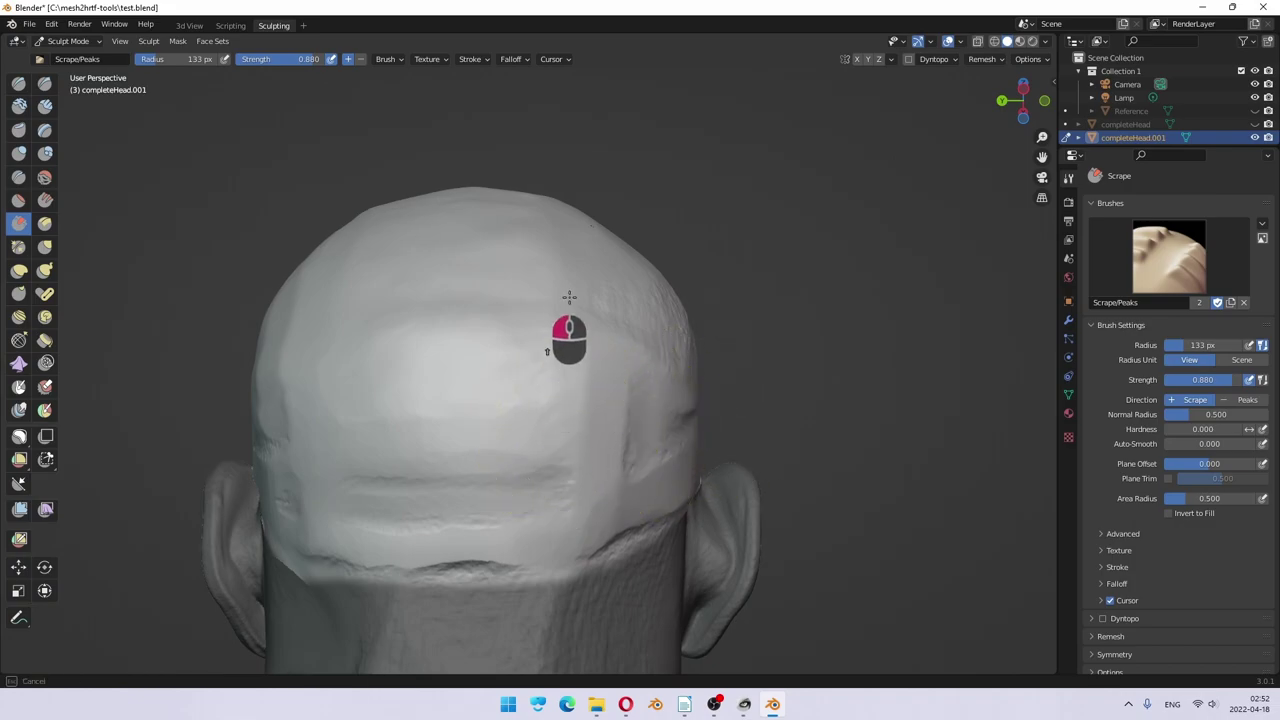
middle_drag(762, 314, 654, 380)
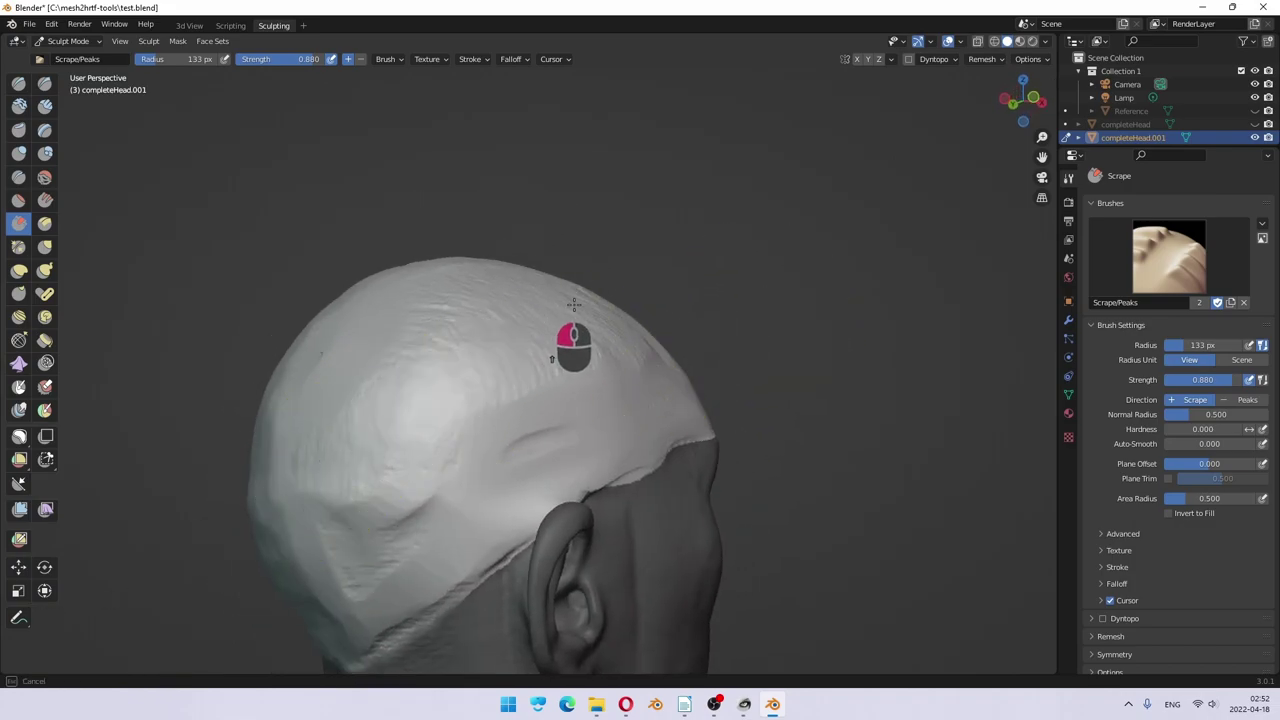
middle_drag(551, 286, 517, 343)
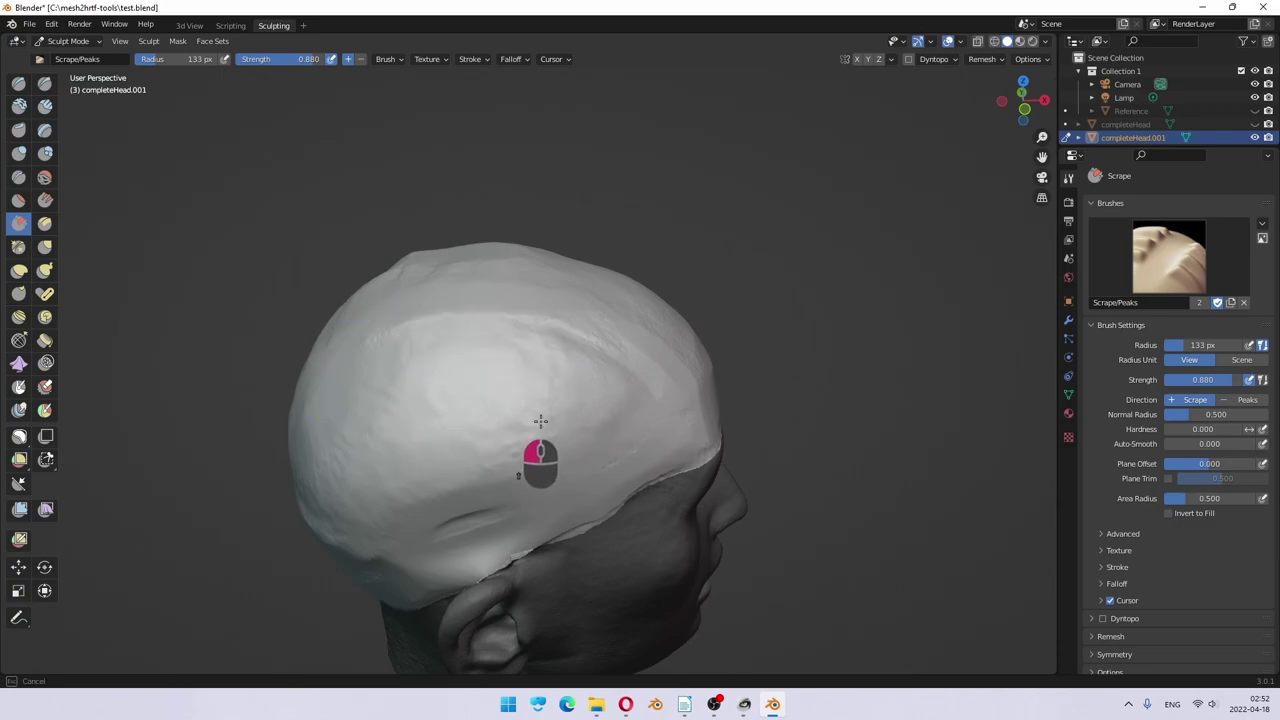
Step: Scrape the remaining ridge and bumps on the crown, checking the cap surface from several sides
middle_drag(539, 418, 664, 400)
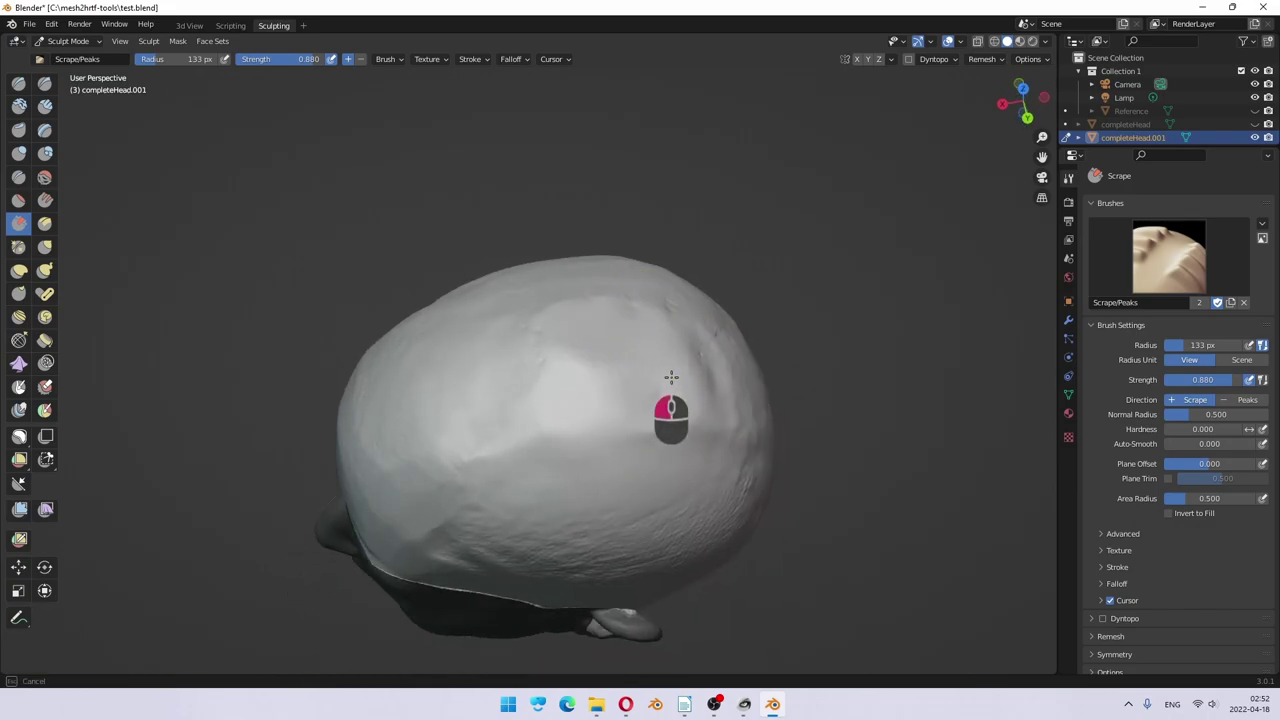
mouse_move(683, 364)
middle_down()
mouse_move(669, 337)
mouse_move(597, 329)
mouse_move(580, 380)
mouse_move(561, 383)
mouse_move(554, 349)
middle_up()
mouse_move(583, 297)
middle_down()
mouse_move(560, 291)
mouse_move(706, 349)
mouse_move(657, 329)
mouse_move(677, 391)
middle_up()
scroll(656, 369, down, 2)
scroll(686, 457, down, 1)
middle_drag(686, 457, 771, 432)
middle_drag(625, 485, 522, 514)
mouse_move(480, 526)
mouse_down()
mouse_move(443, 482)
mouse_move(477, 588)
mouse_up()
middle_drag(604, 528, 551, 580)
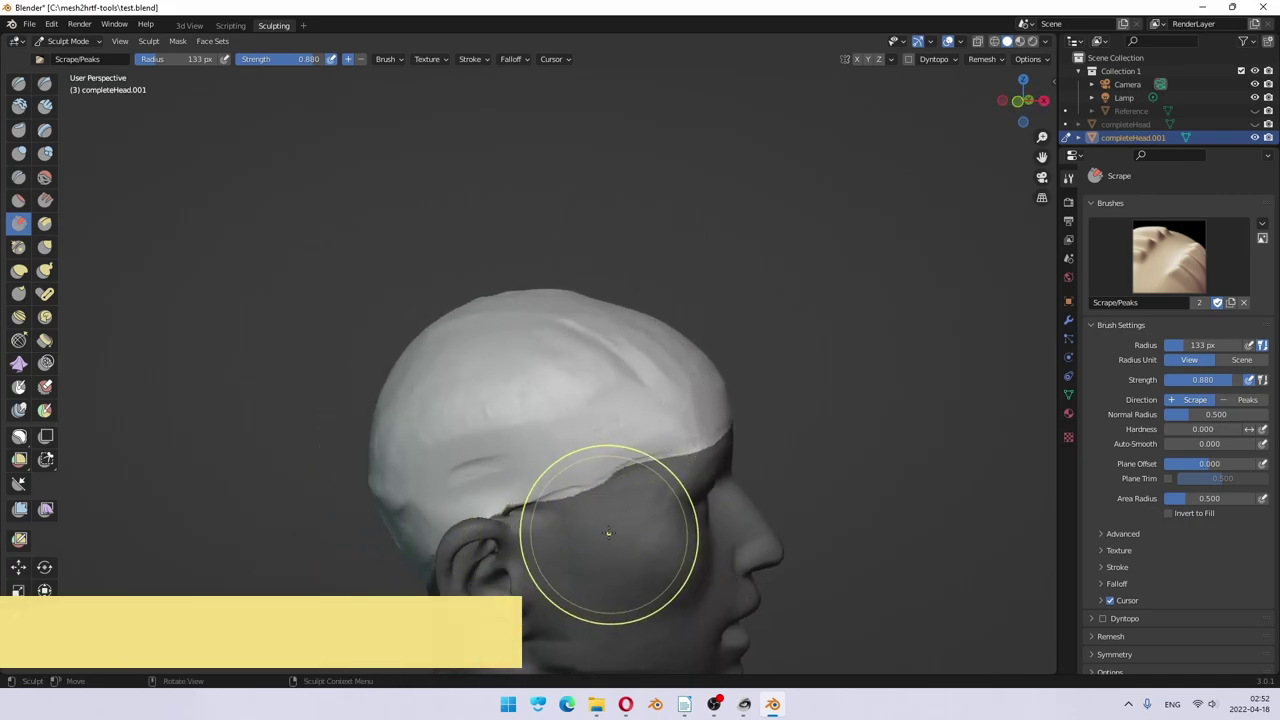
Step: Save test.blend and clear the sculpt mask from the whole head
key(ctrl+s)
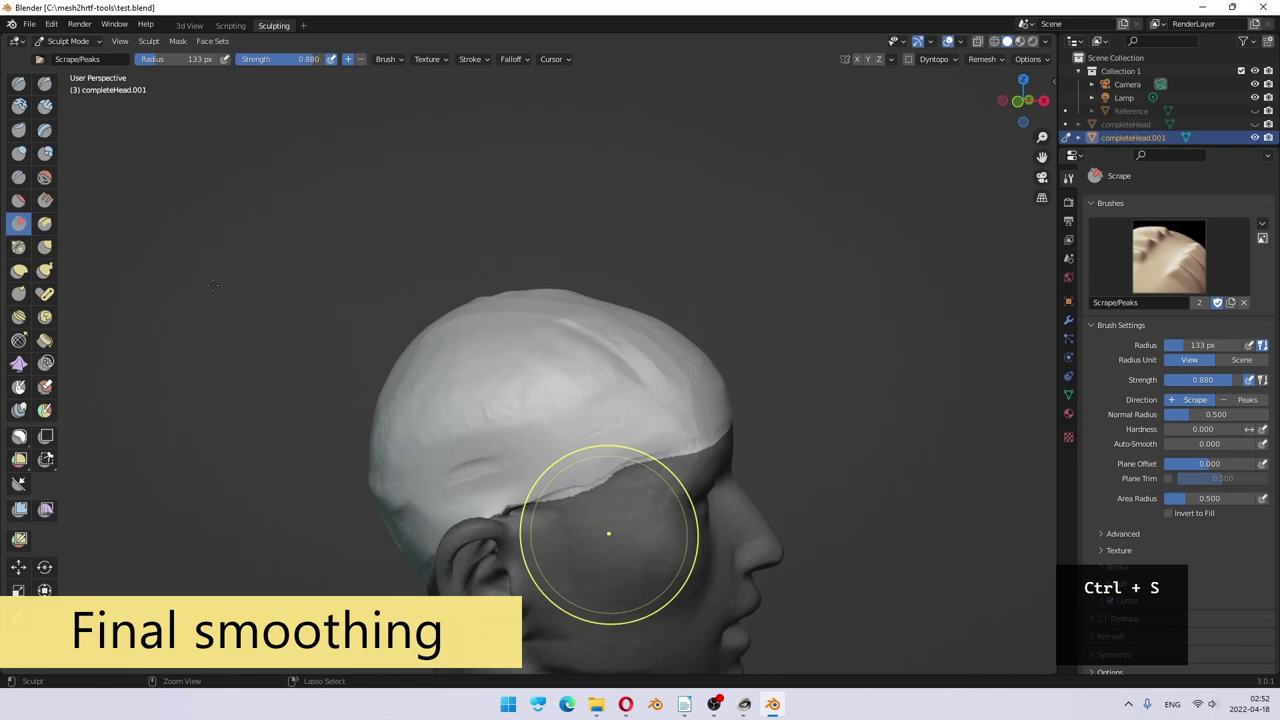
click(177, 43)
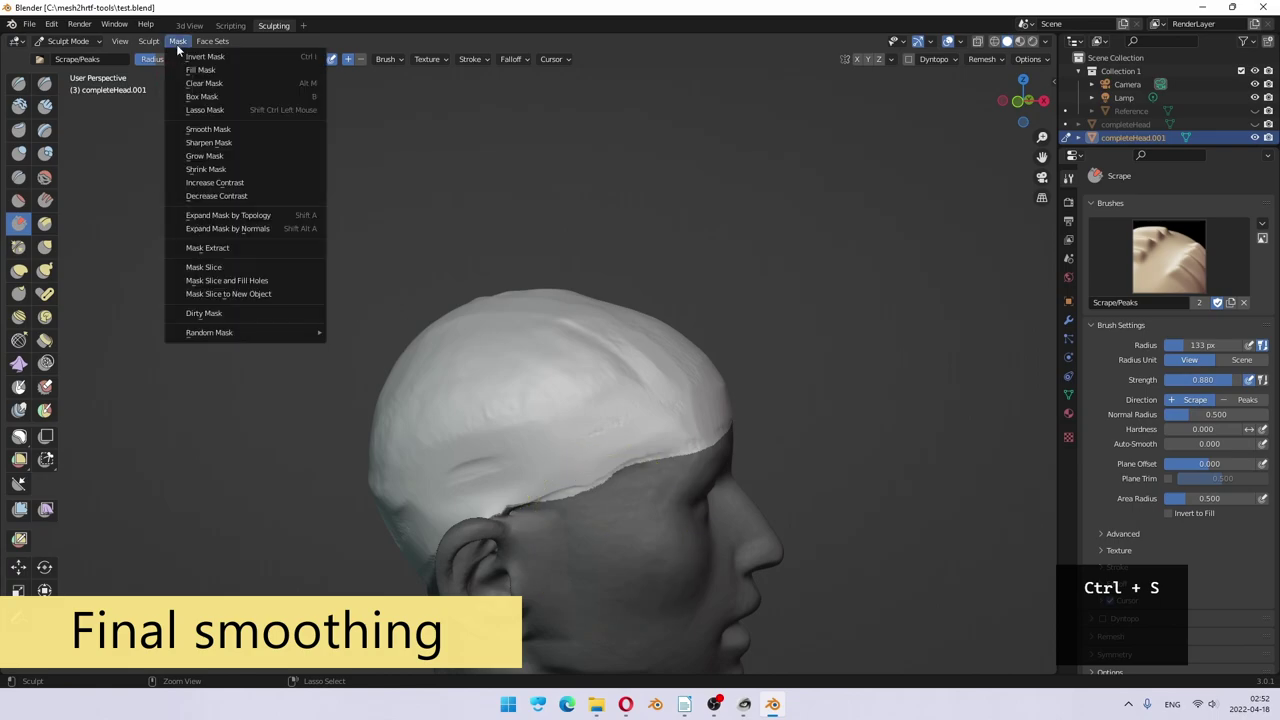
key(alt+m)
Step: Smooth the former mask edge from the right temple to the top of the right ear
middle_drag(560, 396, 700, 414)
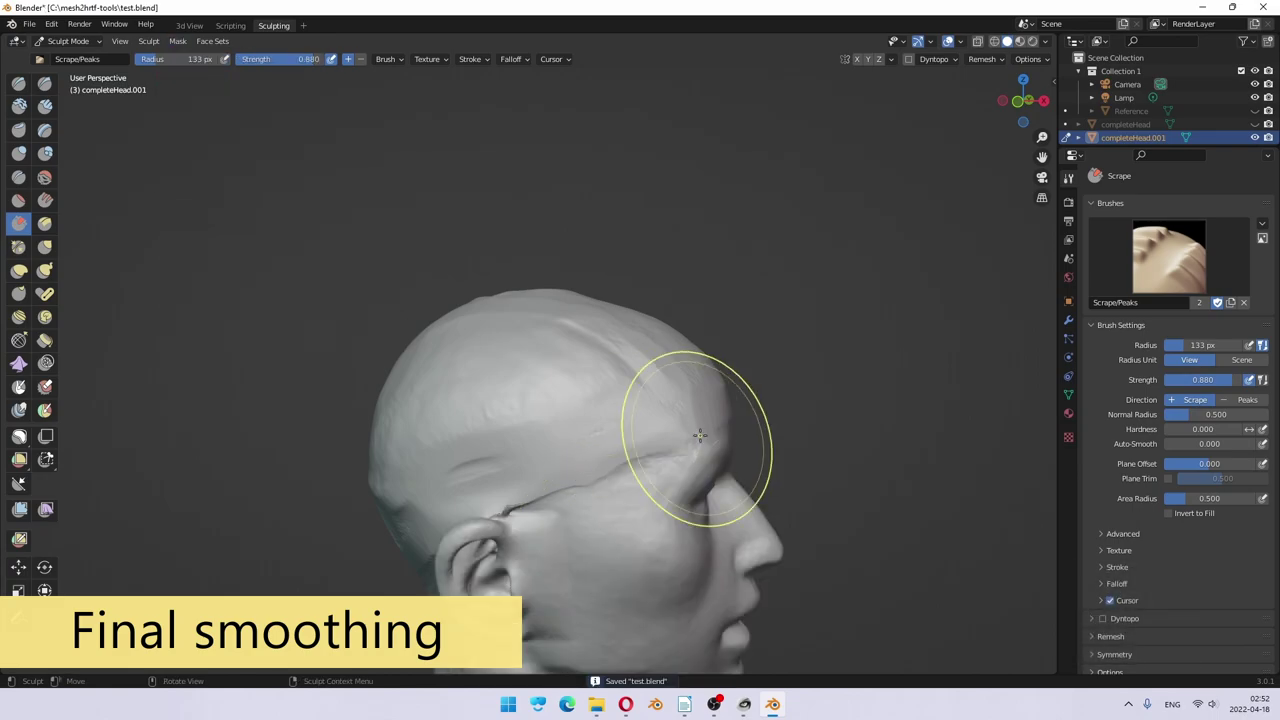
middle_drag(557, 471, 586, 443)
scroll(530, 518, up, 3)
mouse_move(530, 518)
middle_down()
mouse_move(612, 537)
mouse_move(594, 534)
mouse_move(514, 640)
mouse_move(501, 518)
mouse_move(440, 600)
mouse_move(506, 340)
mouse_move(497, 540)
mouse_move(523, 500)
mouse_move(528, 517)
middle_up()
scroll(510, 548, up, 3)
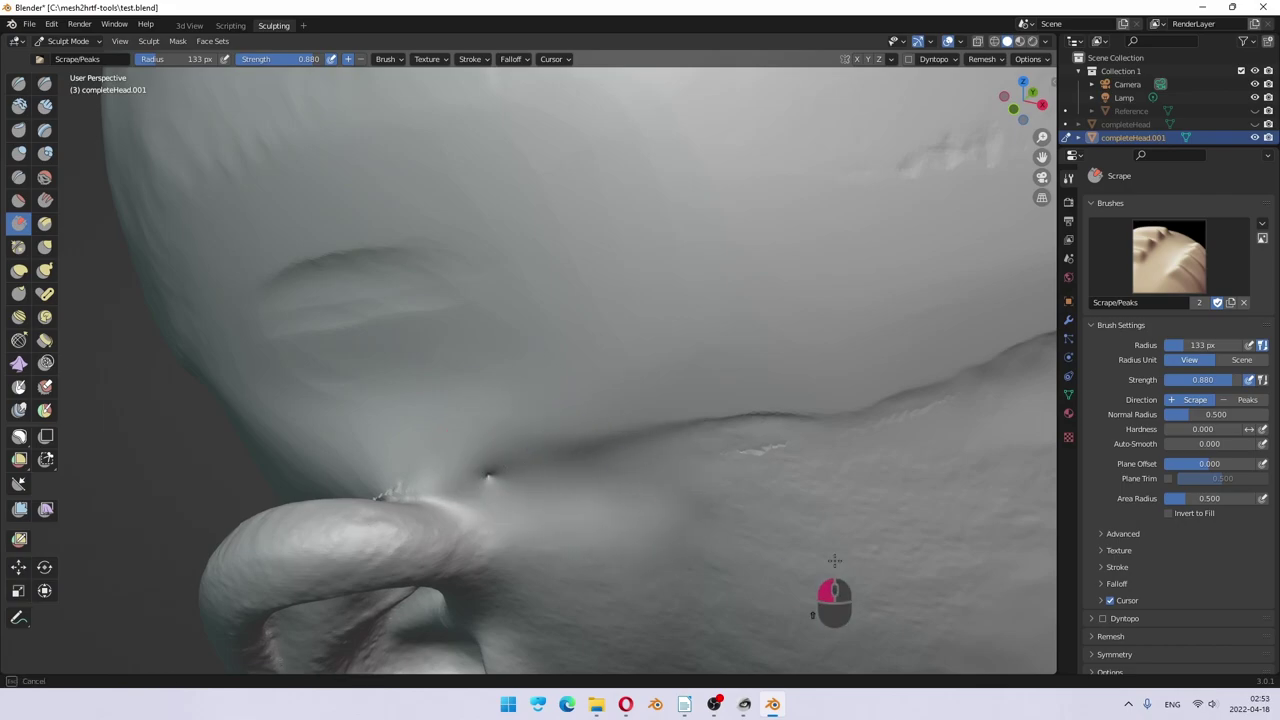
mouse_move(846, 566)
mouse_down()
mouse_move(680, 309)
mouse_move(663, 366)
mouse_move(528, 412)
mouse_up()
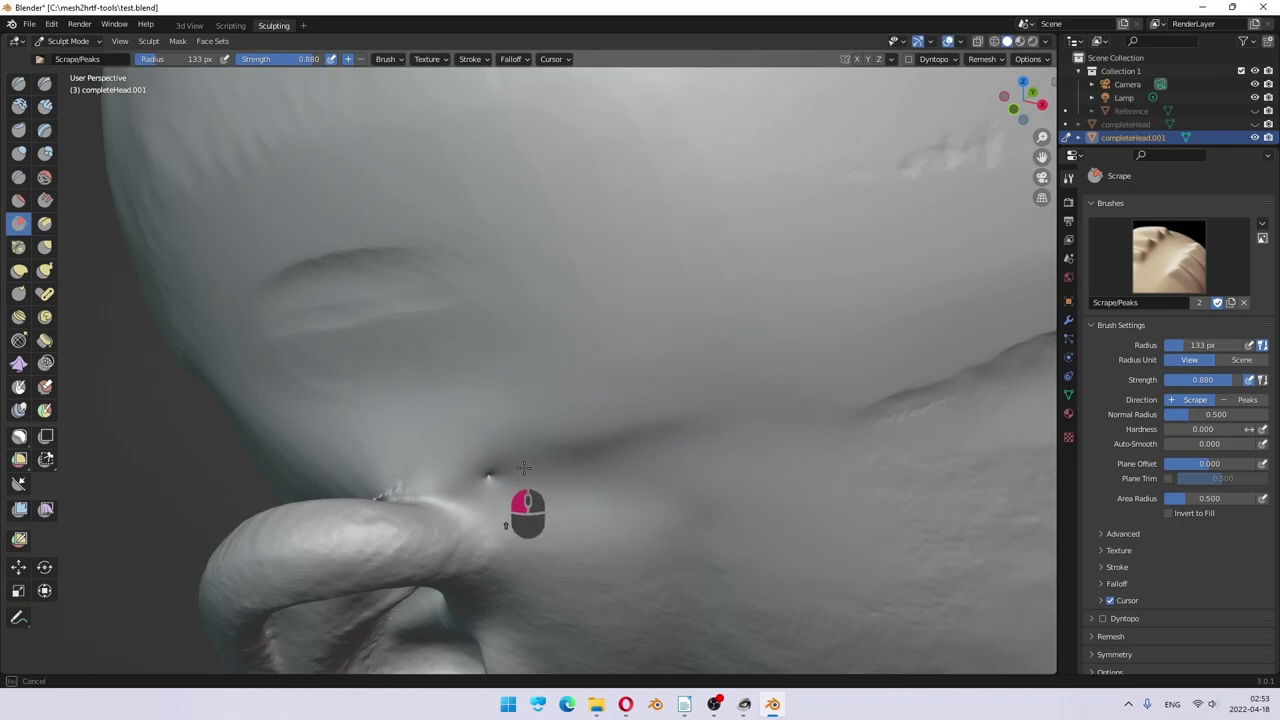
drag(512, 460, 510, 466)
Step: Smooth the surface between the right ear and the dent above it
mouse_move(510, 466)
middle_down()
mouse_move(505, 475)
mouse_move(503, 463)
middle_up()
mouse_move(437, 371)
mouse_down()
mouse_move(446, 352)
mouse_move(486, 380)
mouse_up()
mouse_move(414, 329)
middle_down()
mouse_move(494, 337)
mouse_move(432, 363)
mouse_move(563, 377)
mouse_move(534, 334)
middle_up()
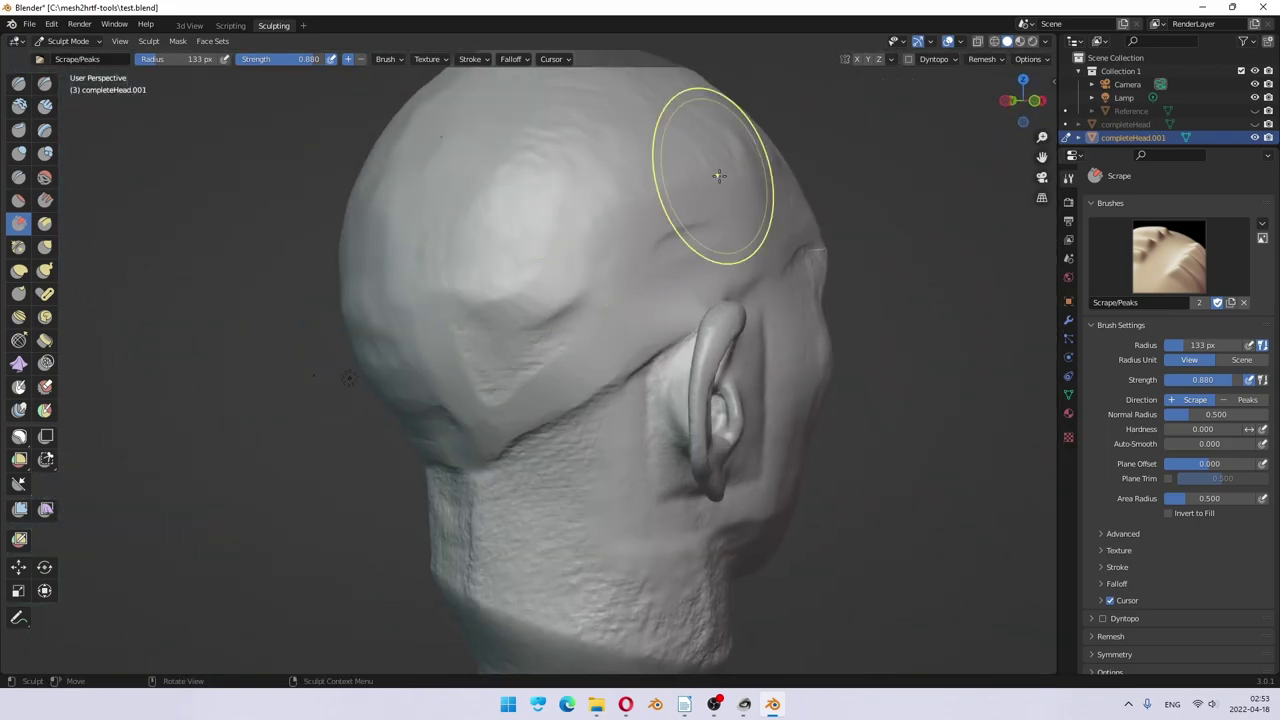
Step: Try to scrape the former mask edge flat from the nape to behind the right ear
mouse_move(706, 171)
mouse_down()
mouse_move(677, 213)
mouse_move(566, 300)
mouse_move(552, 385)
mouse_up()
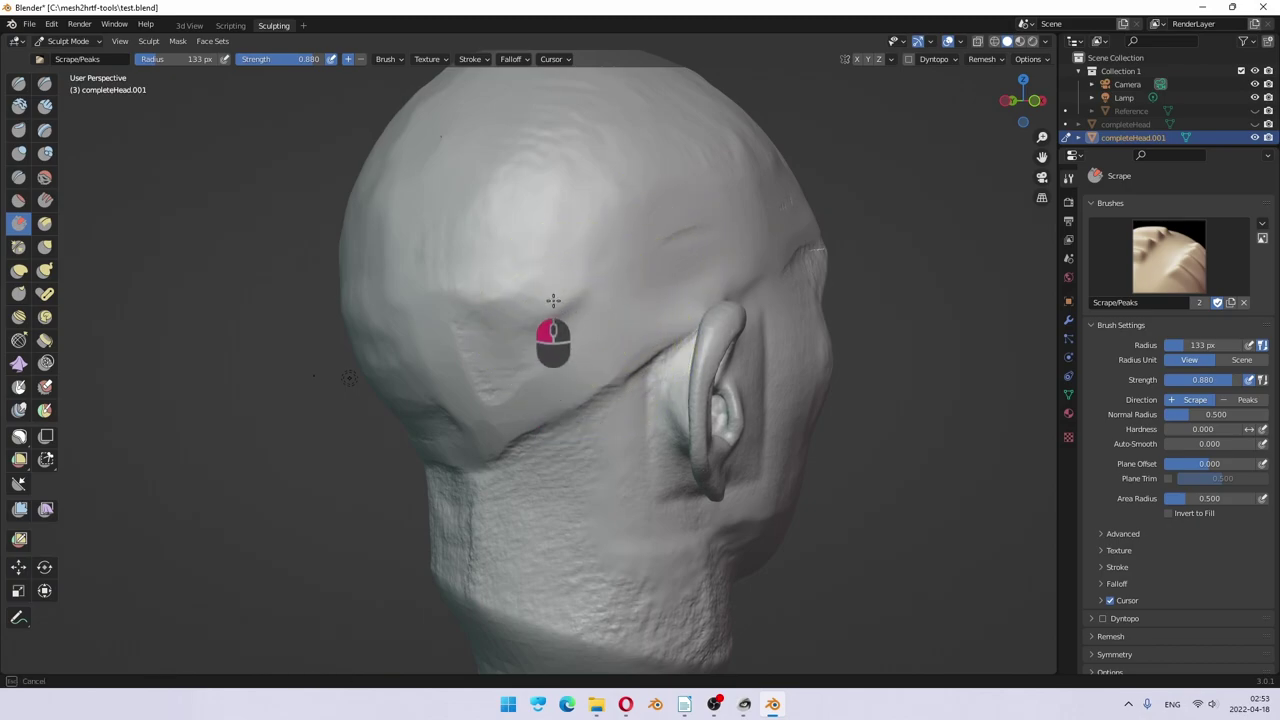
drag(553, 300, 541, 463)
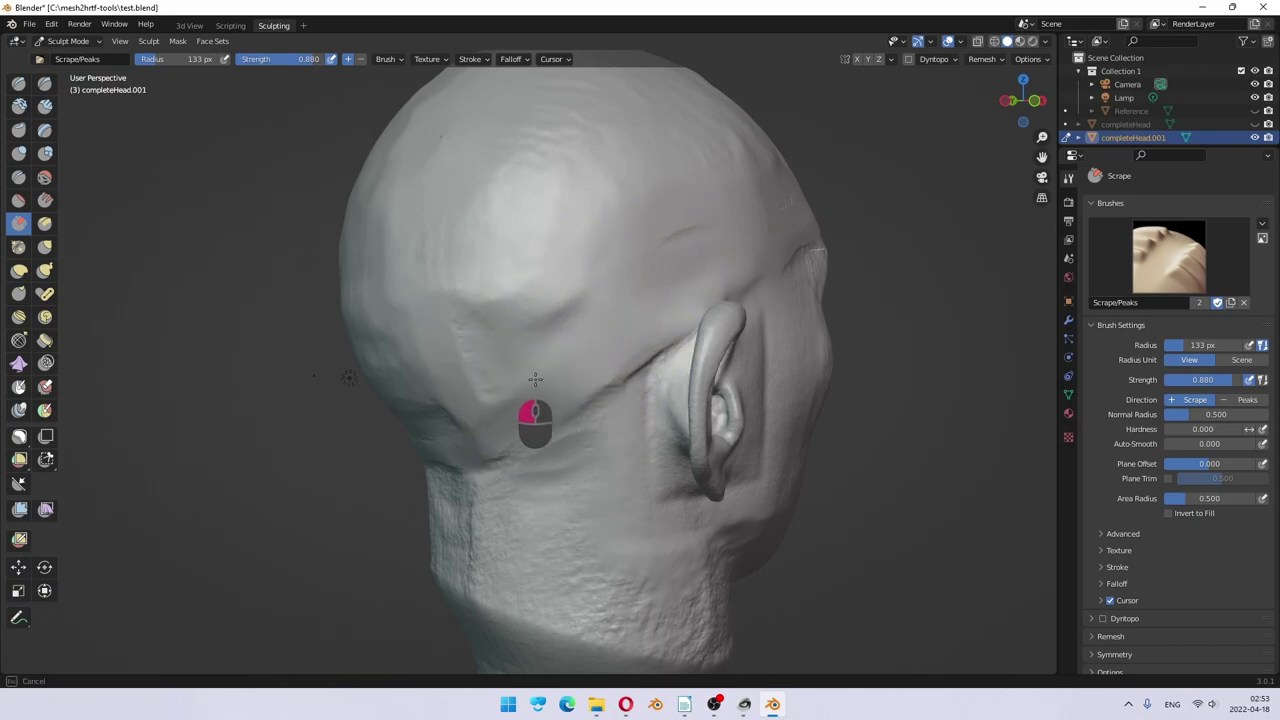
drag(598, 406, 592, 380)
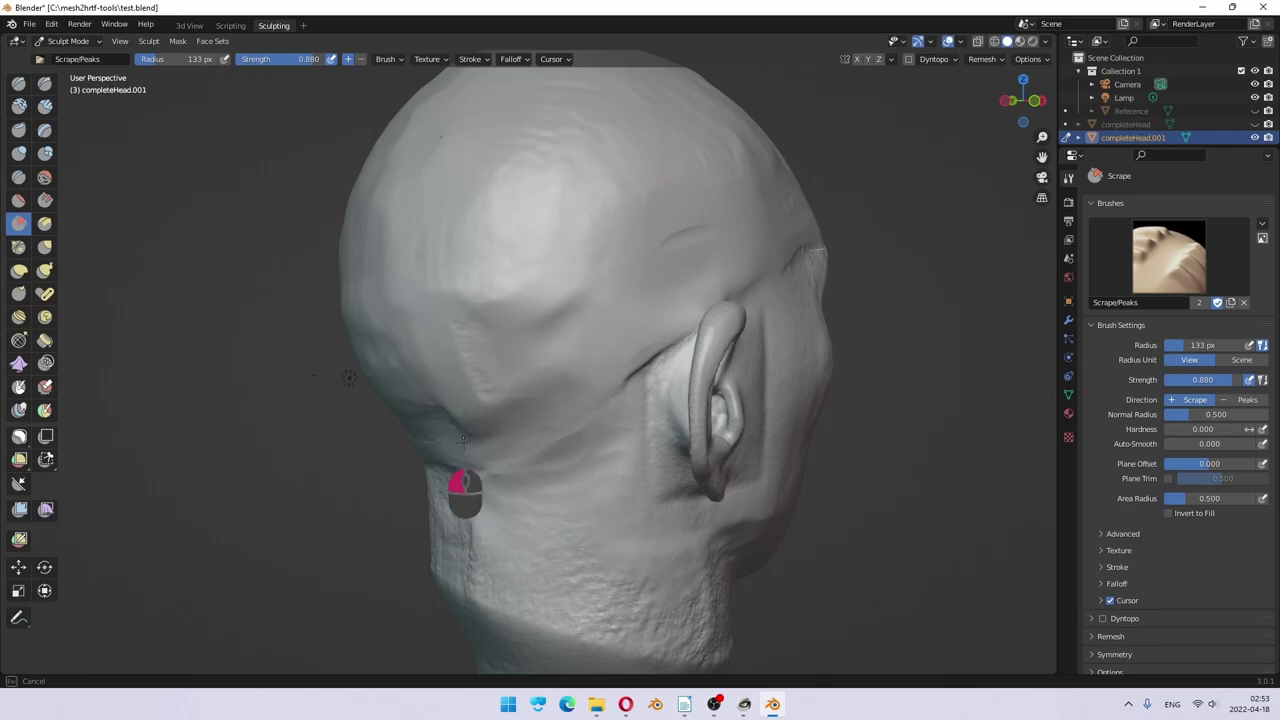
drag(438, 467, 441, 472)
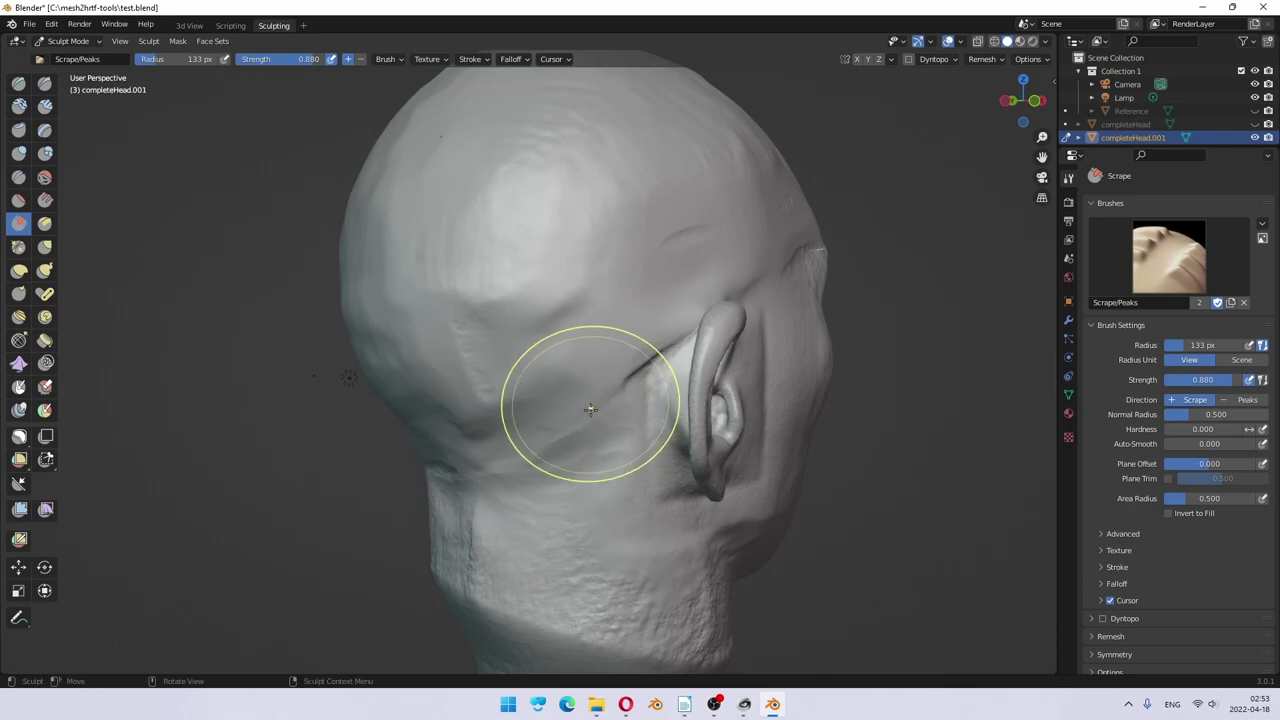
scroll(590, 410, up, 6)
mouse_move(809, 400)
middle_down()
mouse_move(798, 425)
mouse_move(829, 297)
middle_up()
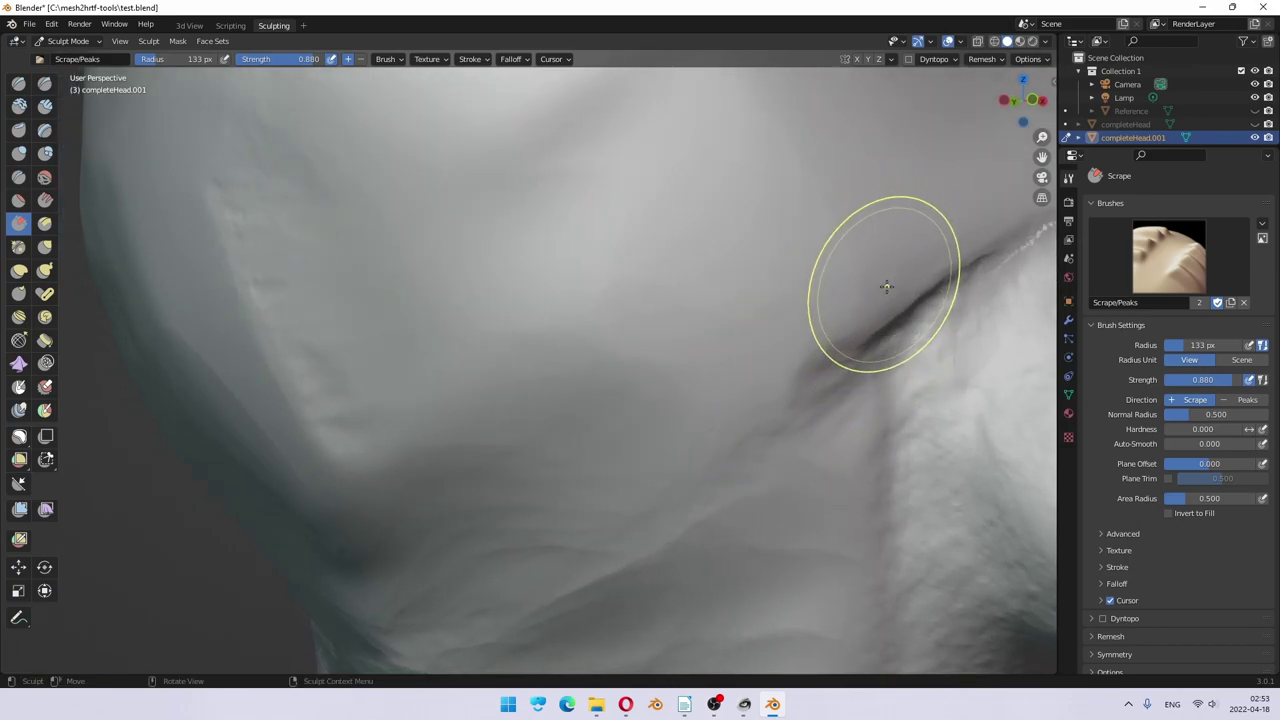
mouse_move(851, 306)
middle_down()
mouse_move(857, 316)
mouse_move(845, 315)
middle_up()
mouse_move(800, 370)
mouse_down()
mouse_move(808, 252)
mouse_move(793, 318)
mouse_move(809, 247)
mouse_move(797, 376)
mouse_move(811, 242)
mouse_move(793, 222)
mouse_move(774, 227)
mouse_move(735, 396)
mouse_move(748, 132)
mouse_move(706, 309)
mouse_move(735, 208)
mouse_move(617, 249)
mouse_up()
key(f)
click(806, 270)
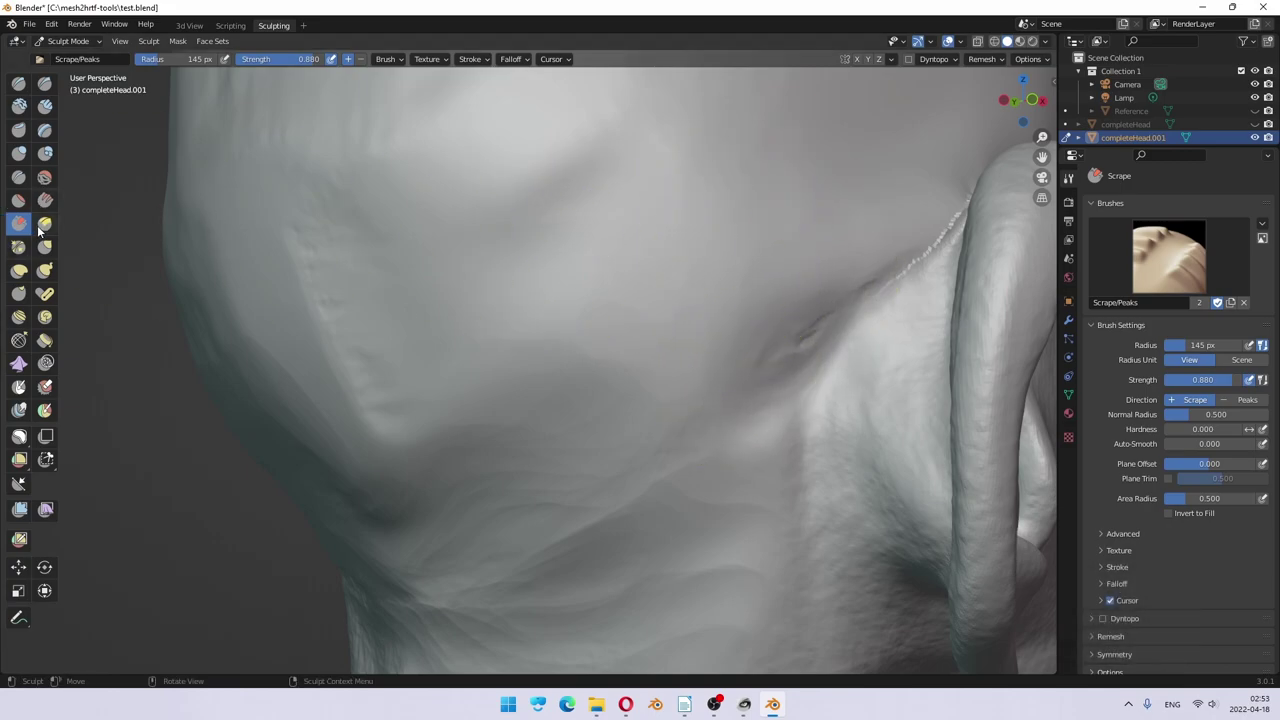
scroll(659, 398, down, 3)
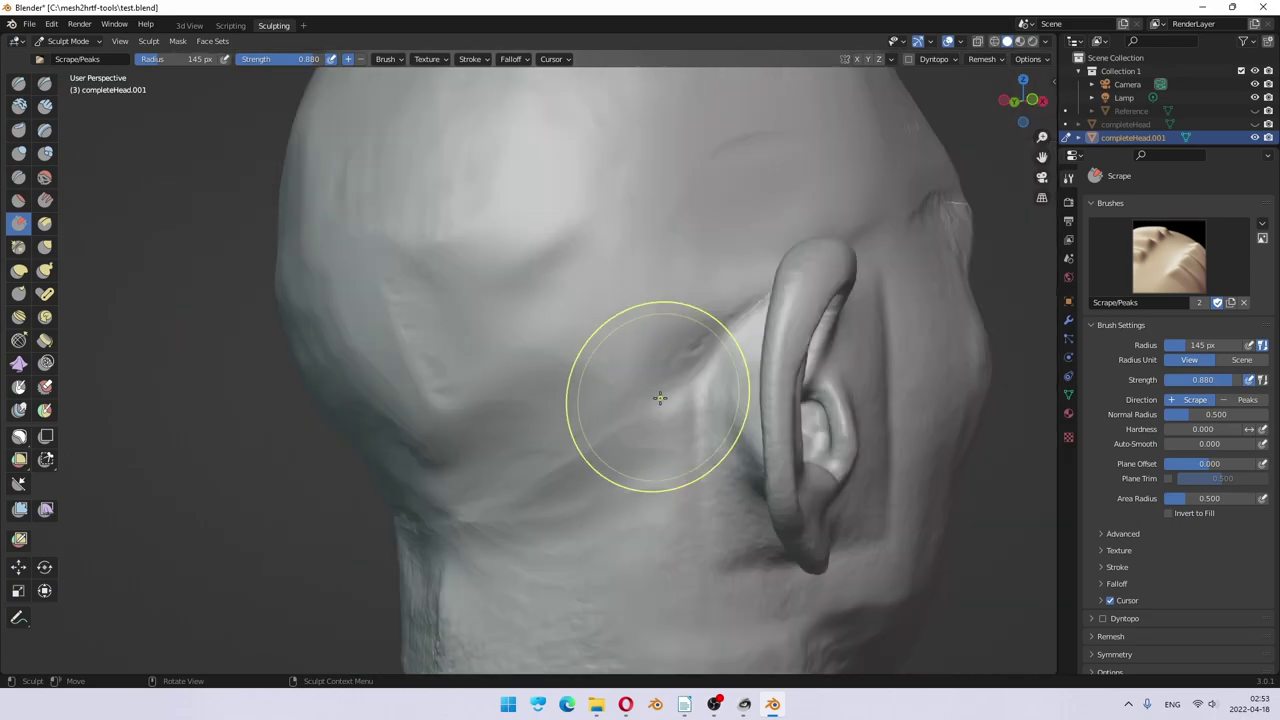
Step: Undo the scraping strokes on the mask edge behind the right ear
key(ctrl+z)
key(ctrl+z)
key(ctrl+z)
key(ctrl+z)
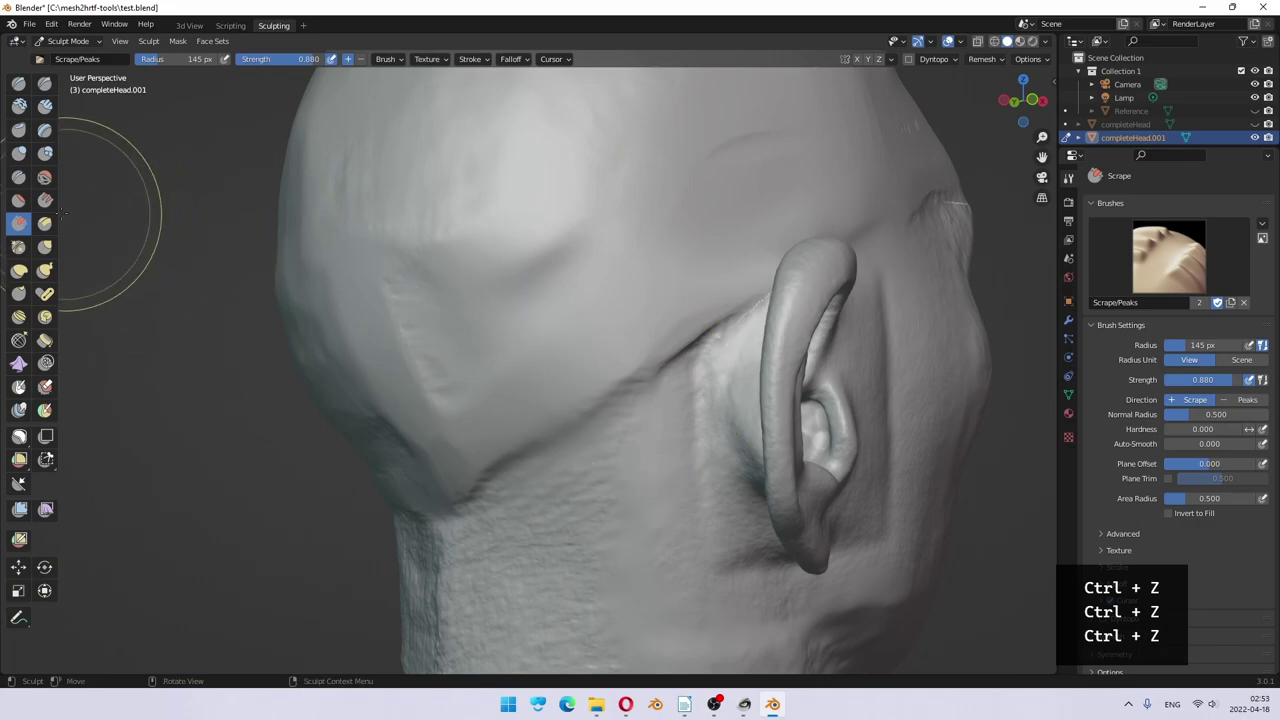
Step: Smooth the former mask edge between the right ear and the nape with the Smooth brush
click(43, 177)
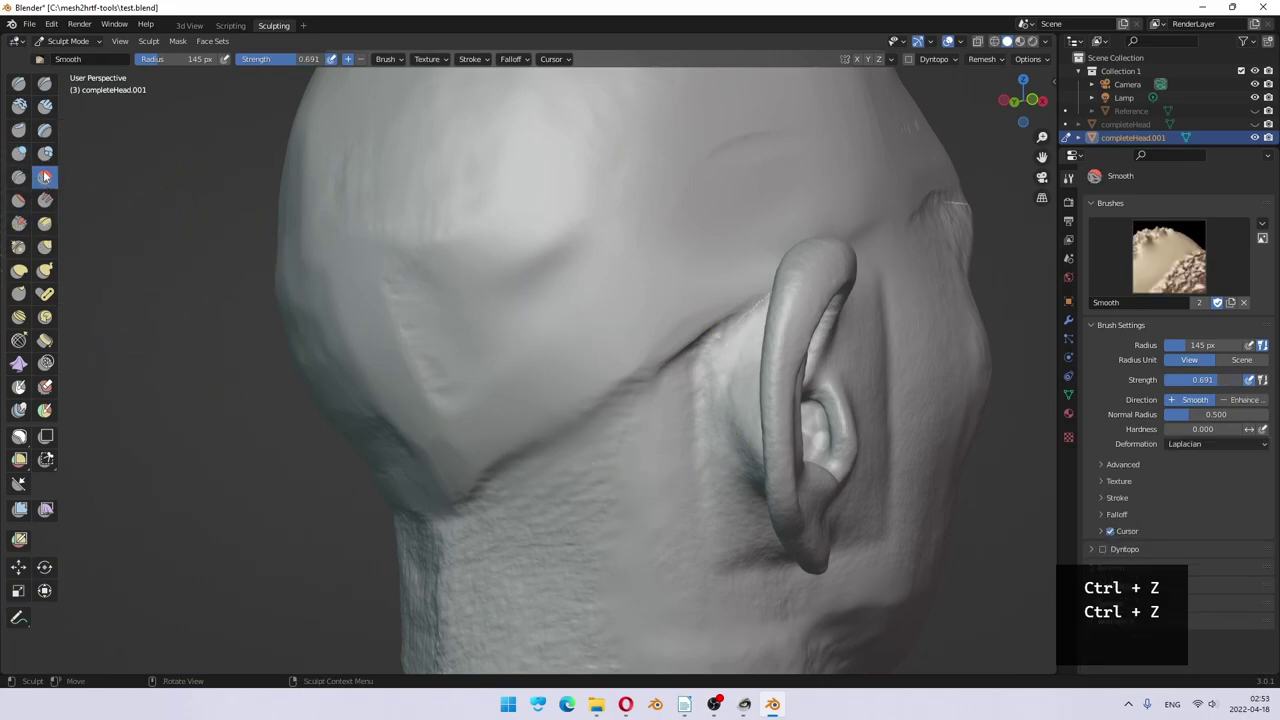
mouse_move(537, 477)
mouse_down()
mouse_move(549, 383)
mouse_move(510, 406)
mouse_move(485, 505)
mouse_move(494, 516)
mouse_move(591, 351)
mouse_move(654, 314)
mouse_move(632, 397)
mouse_move(670, 283)
mouse_move(689, 288)
mouse_move(670, 359)
mouse_move(686, 274)
mouse_move(651, 355)
mouse_up()
scroll(696, 354, up, 5)
scroll(797, 349, down, 2)
mouse_move(797, 349)
mouse_down()
mouse_move(845, 380)
mouse_move(890, 235)
mouse_move(824, 400)
mouse_move(697, 476)
mouse_move(683, 386)
mouse_up()
scroll(683, 386, down, 3)
mouse_move(420, 470)
mouse_down()
mouse_move(380, 391)
mouse_move(437, 551)
mouse_move(421, 232)
mouse_move(380, 440)
mouse_up()
Step: Smooth the former mask edge across the nape and up towards the back of the left ear
middle_drag(380, 440, 457, 429)
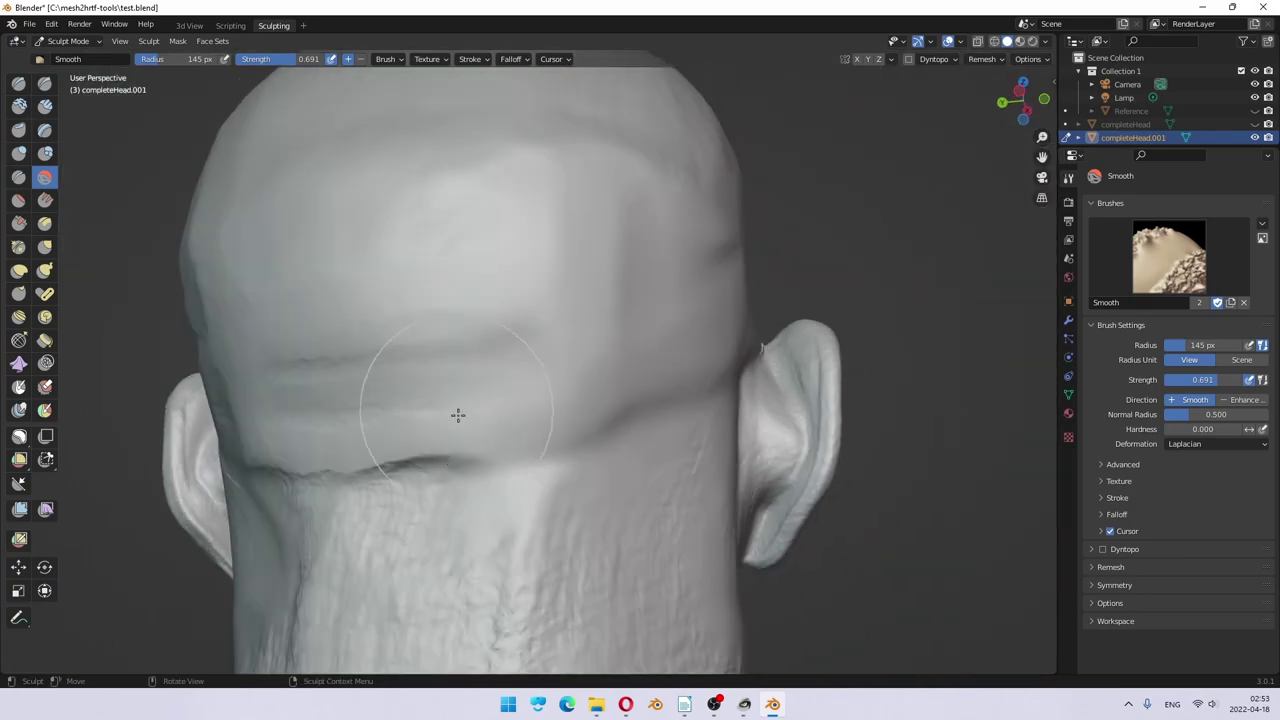
mouse_move(457, 429)
mouse_down()
mouse_move(429, 500)
mouse_move(390, 431)
mouse_move(309, 532)
mouse_move(296, 433)
mouse_move(444, 386)
mouse_move(354, 449)
mouse_up()
middle_drag(354, 449, 434, 449)
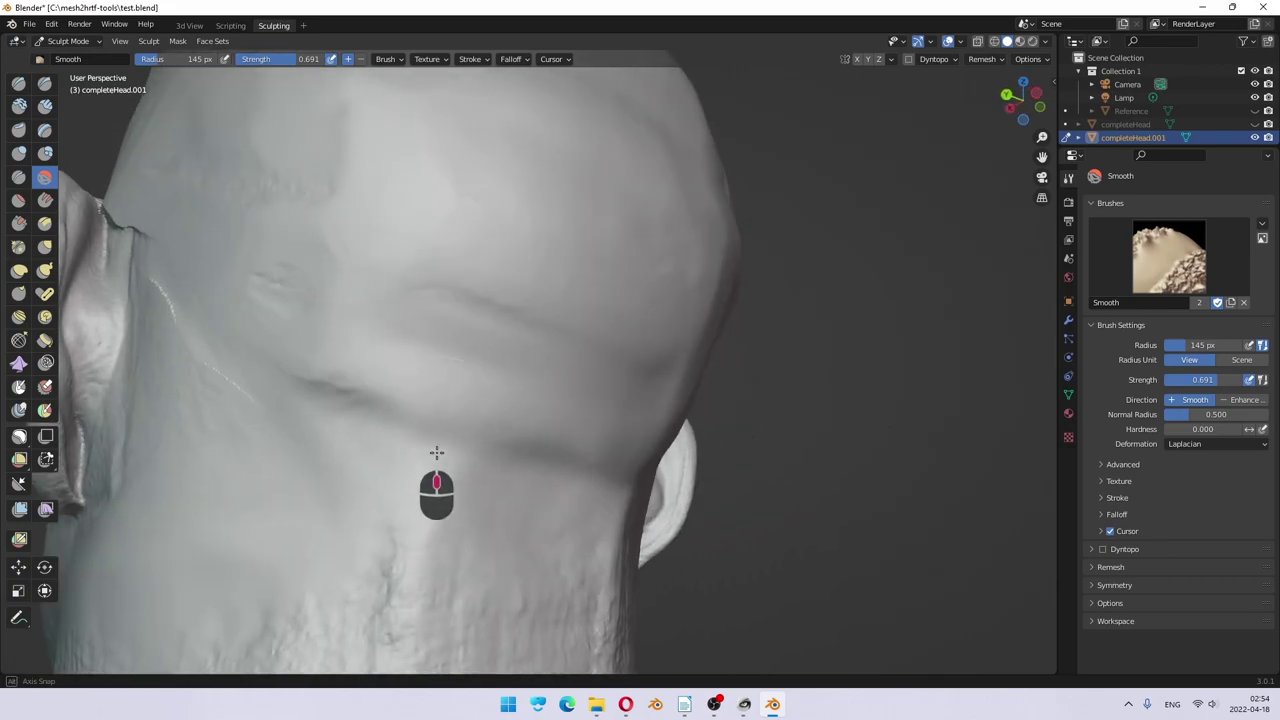
mouse_move(434, 449)
mouse_down()
mouse_move(337, 334)
mouse_move(305, 375)
mouse_move(229, 420)
mouse_move(237, 349)
mouse_up()
middle_drag(237, 349, 257, 371)
mouse_move(257, 371)
mouse_down()
mouse_move(211, 279)
mouse_move(196, 350)
mouse_move(128, 180)
mouse_move(125, 216)
mouse_up()
Step: Smooth the former mask edge and rough patches behind and above the left ear, continuing towards the left temple
middle_drag(125, 216, 152, 255)
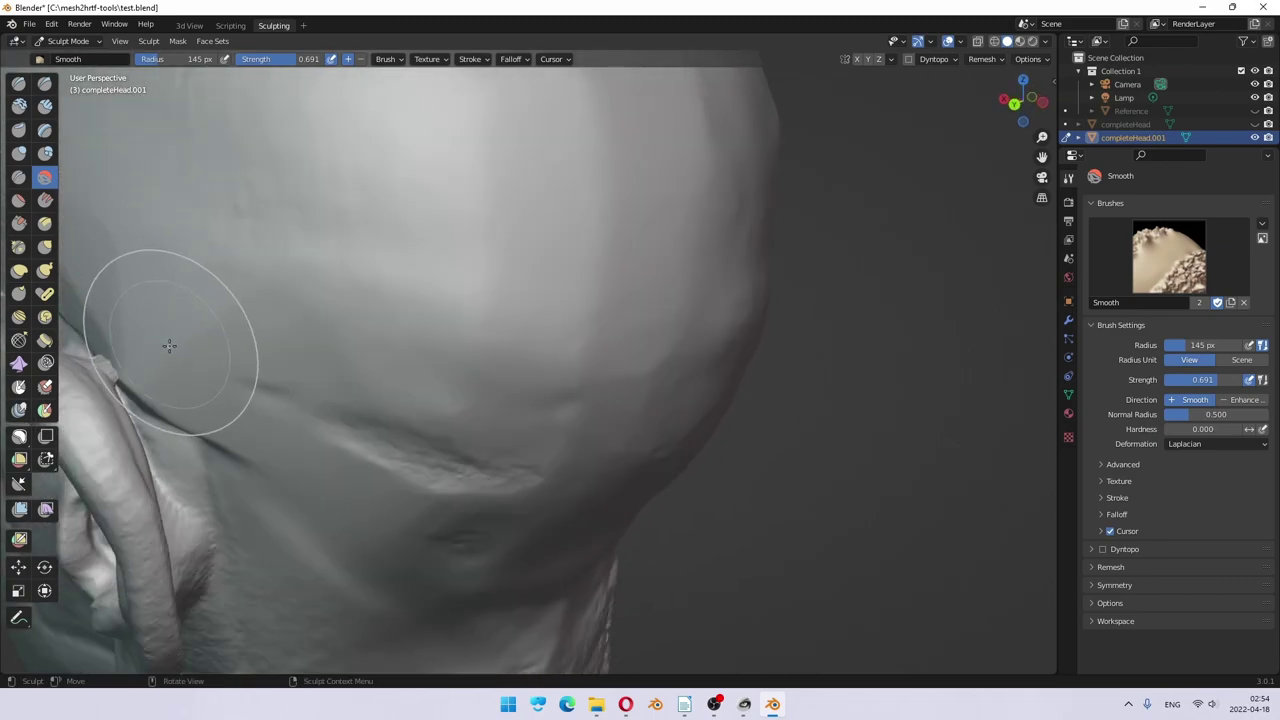
drag(171, 357, 129, 337)
middle_drag(129, 337, 206, 386)
drag(206, 386, 260, 380)
mouse_move(400, 371)
mouse_down()
mouse_move(214, 437)
mouse_move(168, 378)
mouse_up()
mouse_move(171, 371)
middle_down()
mouse_move(265, 422)
mouse_move(477, 496)
mouse_move(485, 432)
middle_up()
mouse_move(485, 432)
mouse_down()
mouse_move(511, 258)
mouse_move(536, 258)
mouse_move(549, 217)
mouse_move(437, 211)
mouse_up()
Step: Smooth the former mask edge across the whole forehead above the eyebrows
middle_drag(400, 222, 449, 254)
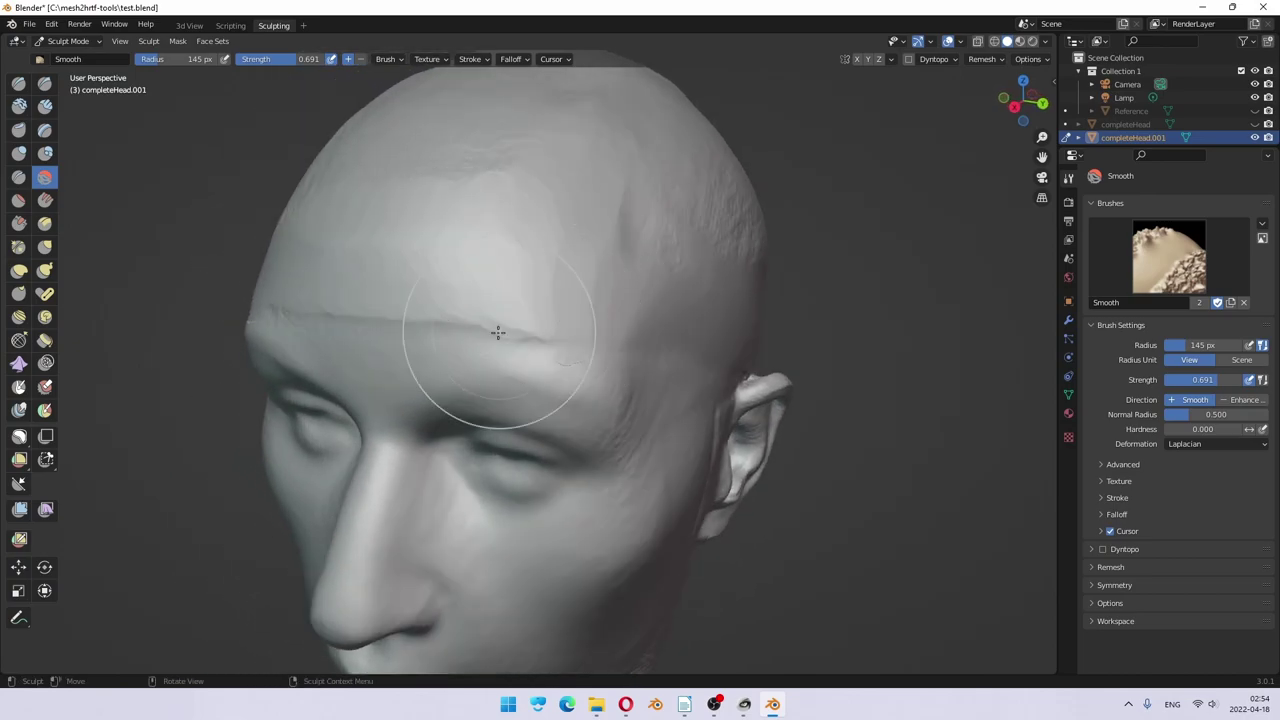
scroll(540, 328, up, 4)
mouse_move(655, 338)
mouse_down()
mouse_move(683, 343)
mouse_move(203, 240)
mouse_move(276, 275)
mouse_up()
scroll(276, 275, down, 4)
mouse_move(276, 275)
middle_down()
mouse_move(357, 303)
mouse_move(674, 349)
middle_up()
scroll(851, 374, up, 3)
mouse_move(712, 392)
mouse_down()
mouse_move(480, 391)
mouse_move(453, 370)
mouse_move(491, 267)
mouse_move(451, 251)
mouse_move(674, 226)
mouse_up()
middle_drag(930, 355, 410, 343)
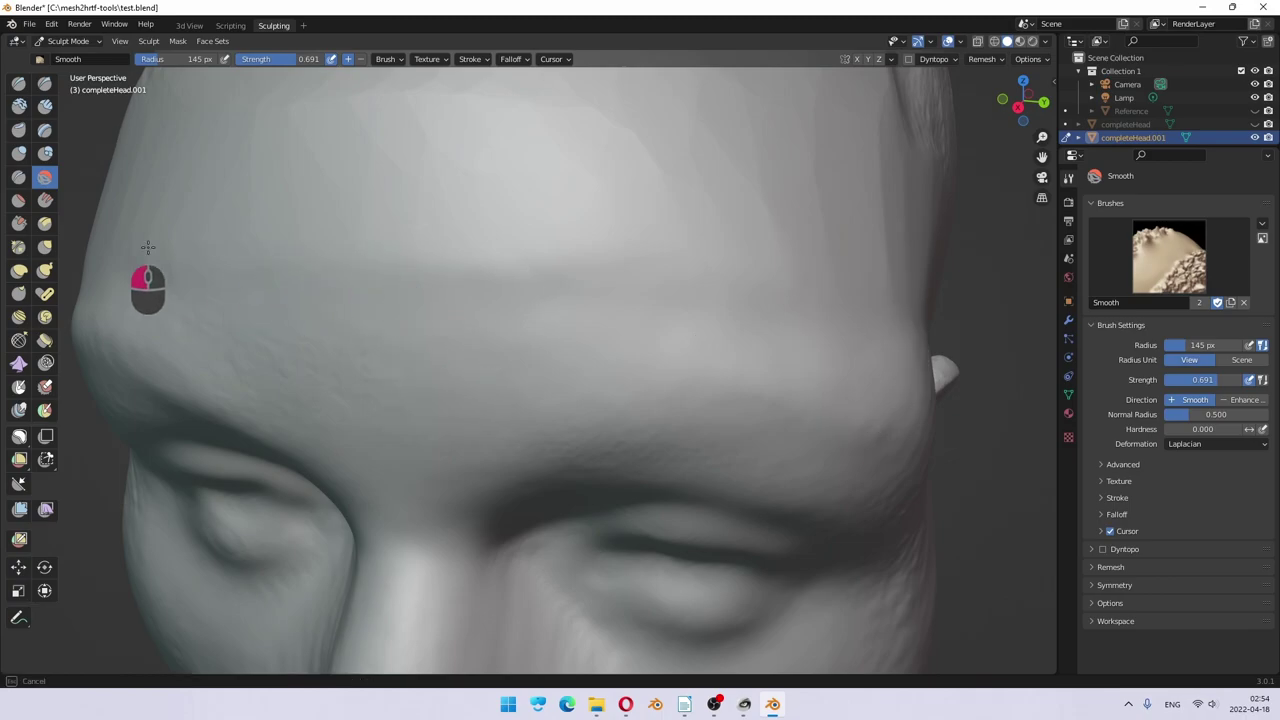
Step: Smooth the remaining unevenness above the left temple and on the back of the head
scroll(622, 290, down, 5)
middle_drag(622, 290, 613, 318)
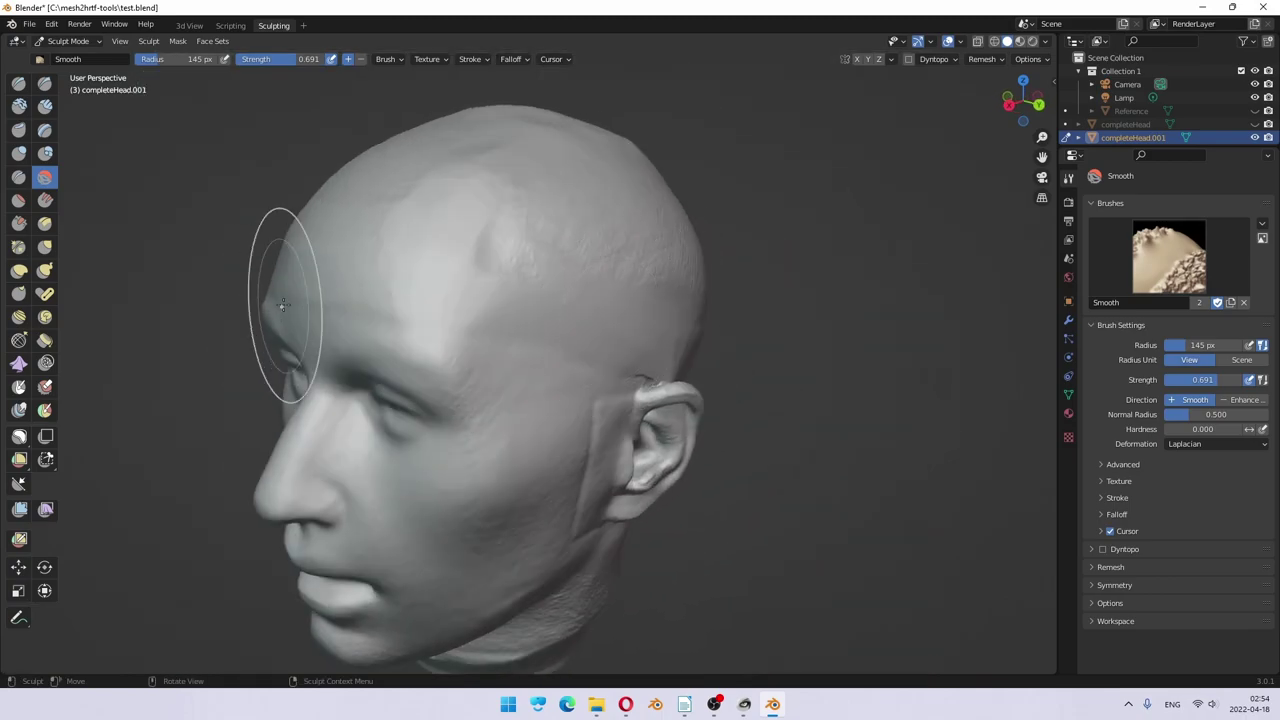
mouse_move(462, 214)
mouse_down()
mouse_move(471, 206)
mouse_move(502, 240)
mouse_up()
scroll(551, 429, up, 3)
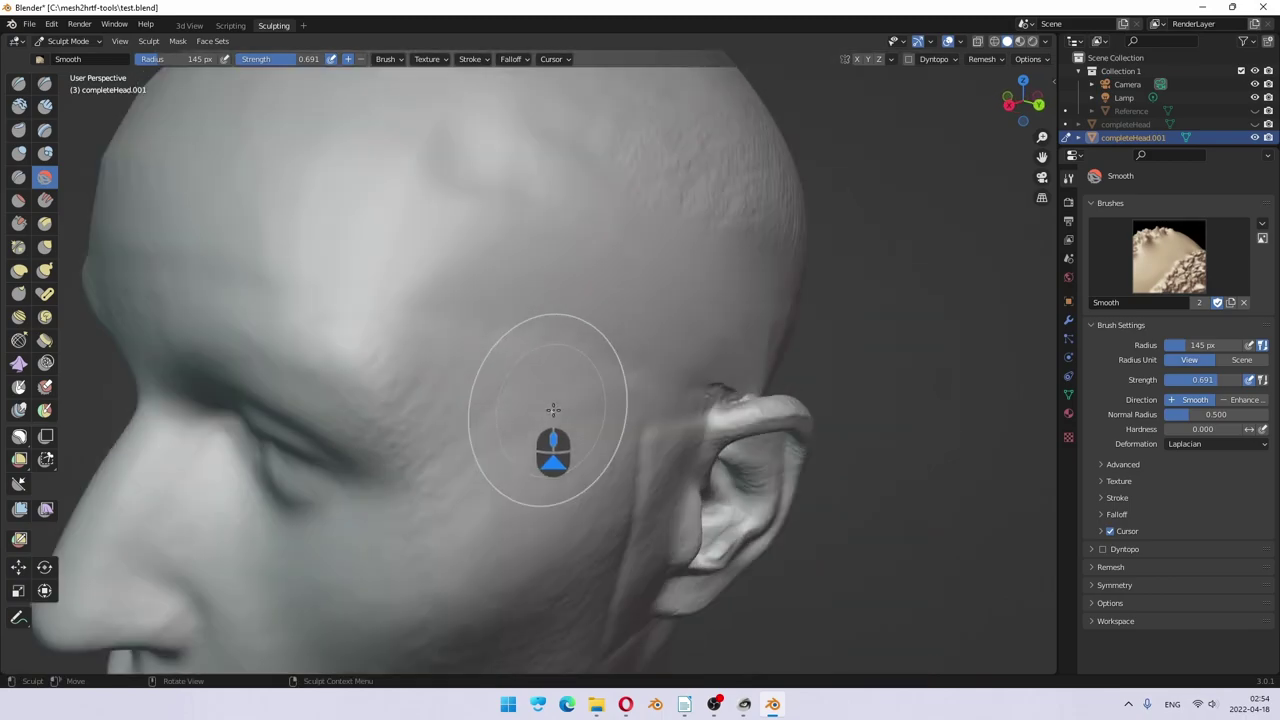
mouse_move(731, 429)
middle_down()
mouse_move(590, 381)
mouse_move(543, 400)
middle_up()
mouse_move(543, 400)
mouse_down()
mouse_move(396, 360)
mouse_move(373, 278)
mouse_move(370, 293)
mouse_move(425, 325)
mouse_move(423, 299)
mouse_move(353, 282)
mouse_move(334, 299)
mouse_move(431, 399)
mouse_move(560, 400)
mouse_up()
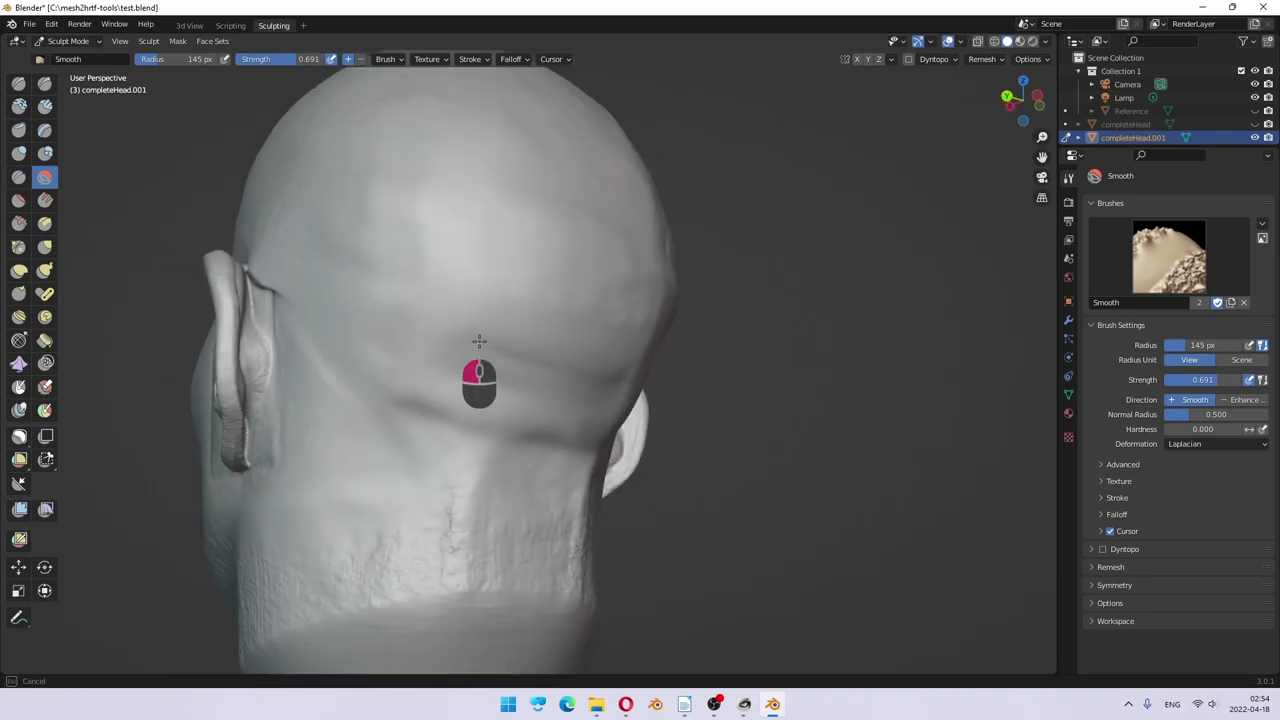
Step: Carve away the material between the left ear's top and the head with the Draw brush inverted, radius 87 px
mouse_move(349, 357)
middle_down()
mouse_move(370, 337)
mouse_move(333, 301)
middle_up()
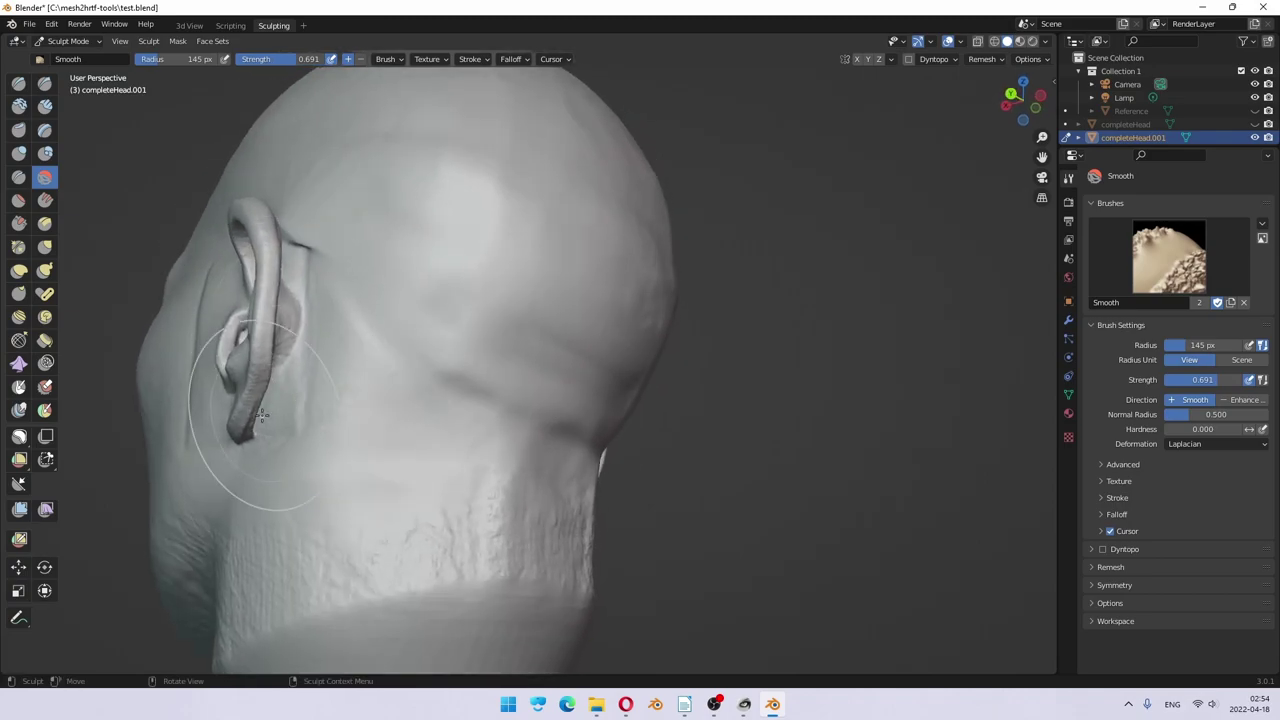
scroll(261, 416, up, 5)
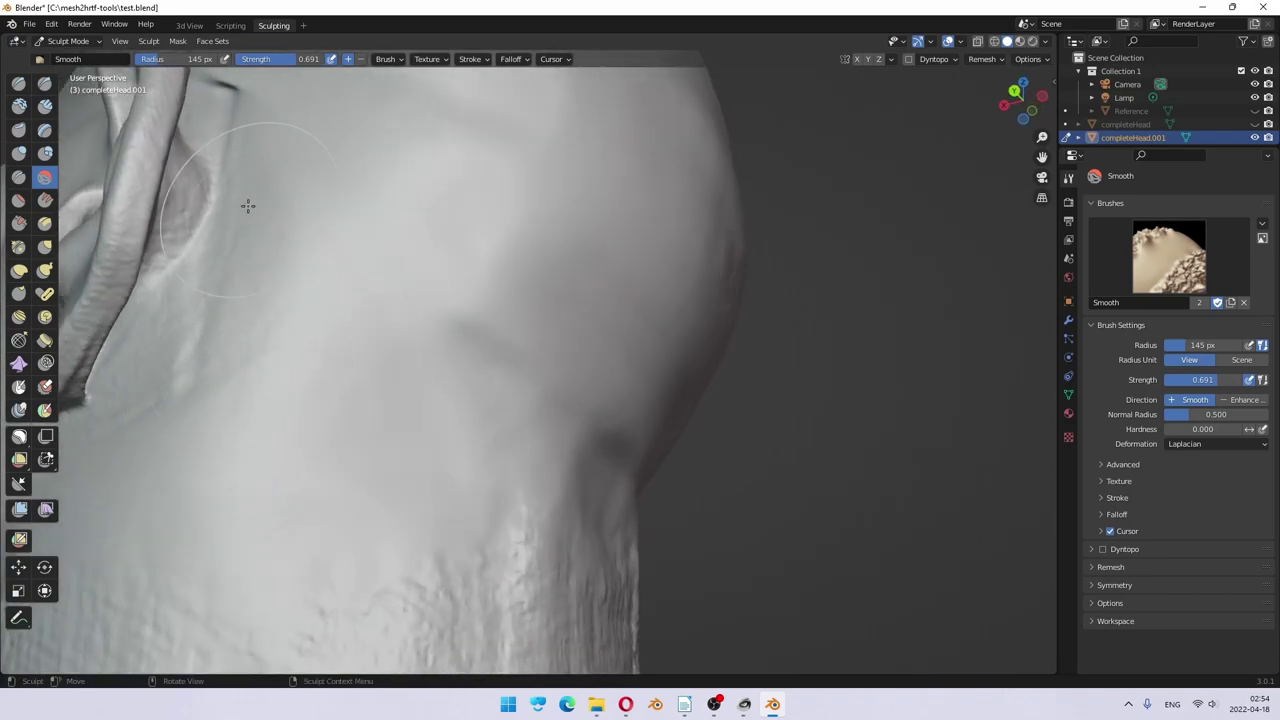
mouse_move(248, 206)
middle_down()
mouse_move(240, 354)
mouse_move(337, 326)
mouse_move(237, 345)
mouse_move(703, 386)
mouse_move(657, 380)
mouse_move(560, 248)
mouse_move(489, 363)
middle_up()
scroll(606, 300, up, 2)
click(18, 84)
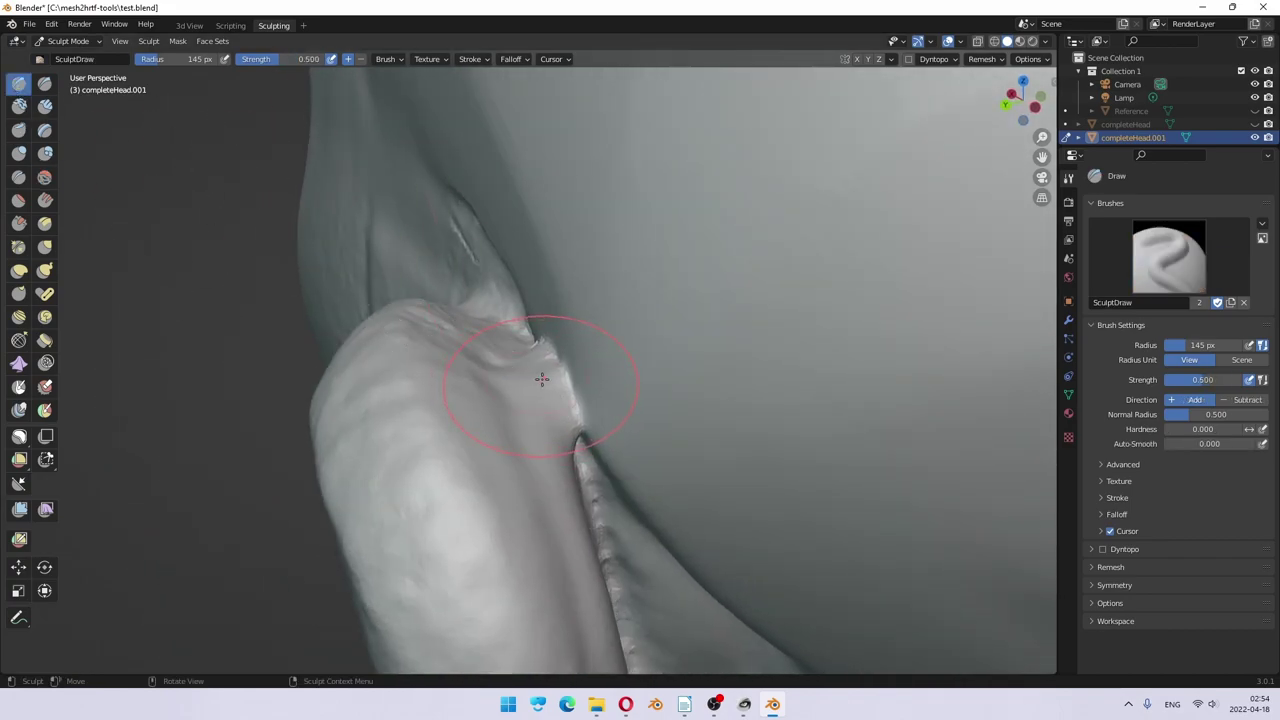
key(f)
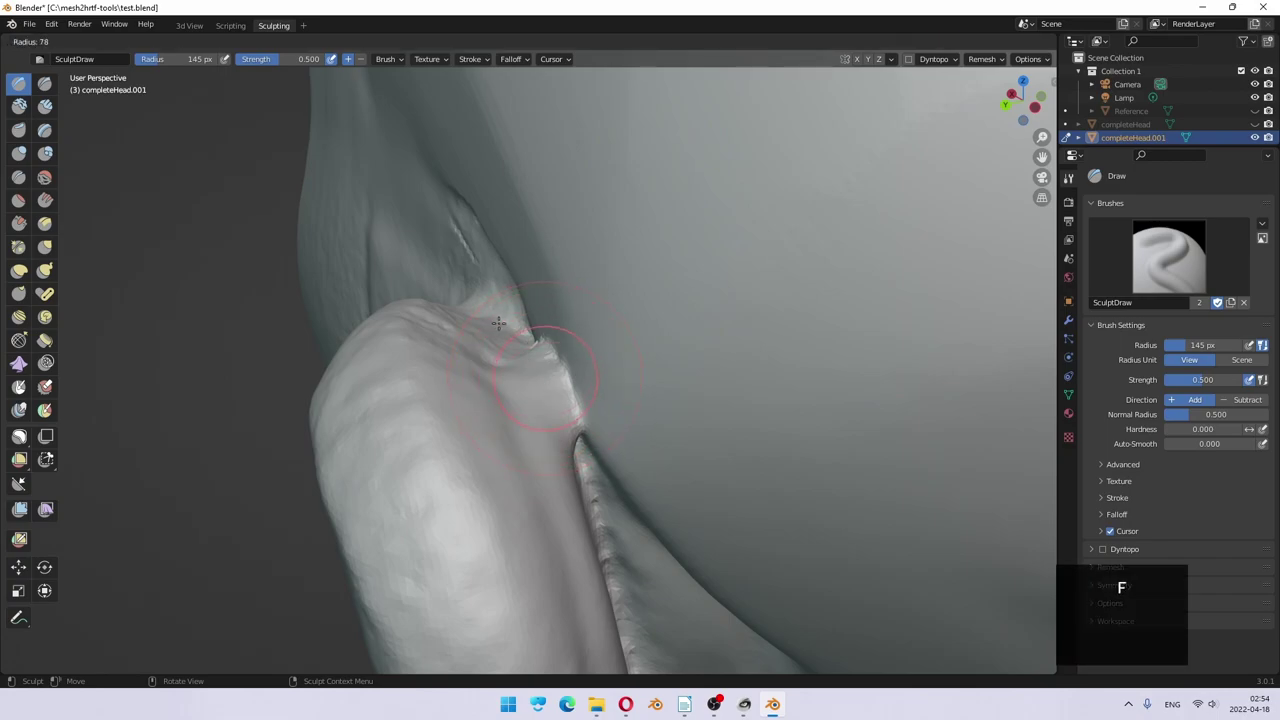
click(506, 338)
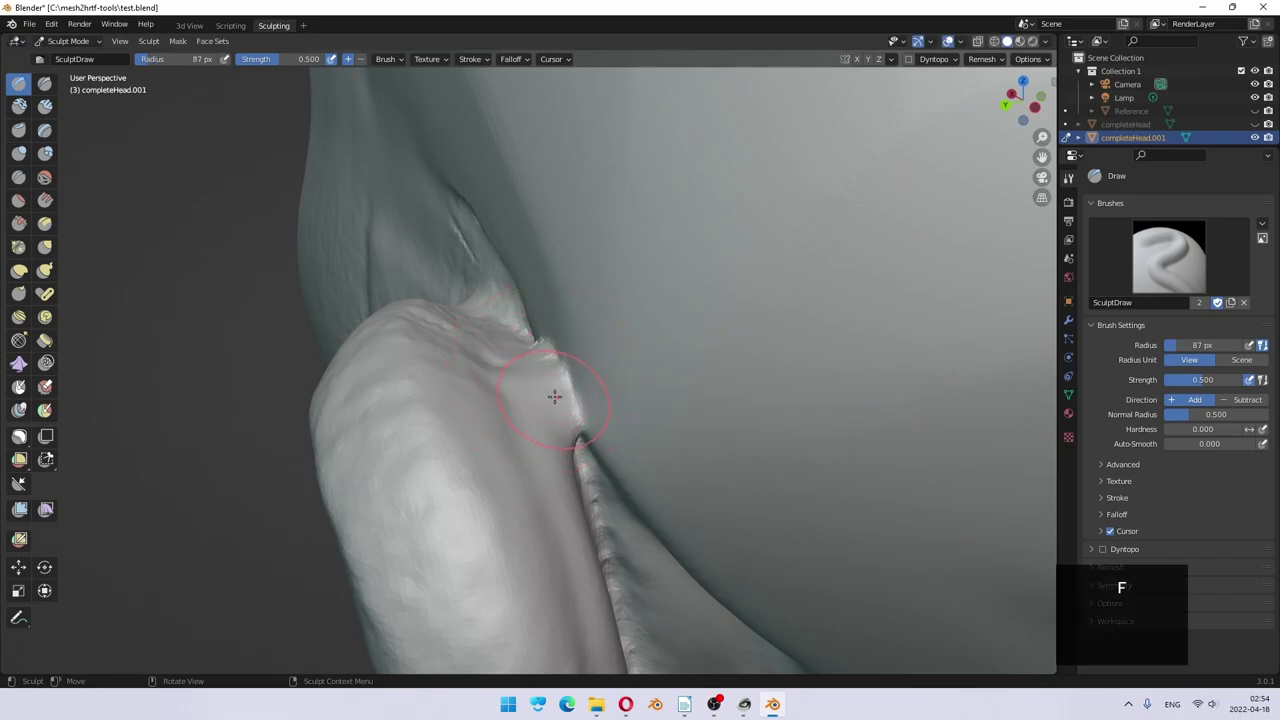
key(ctrl)
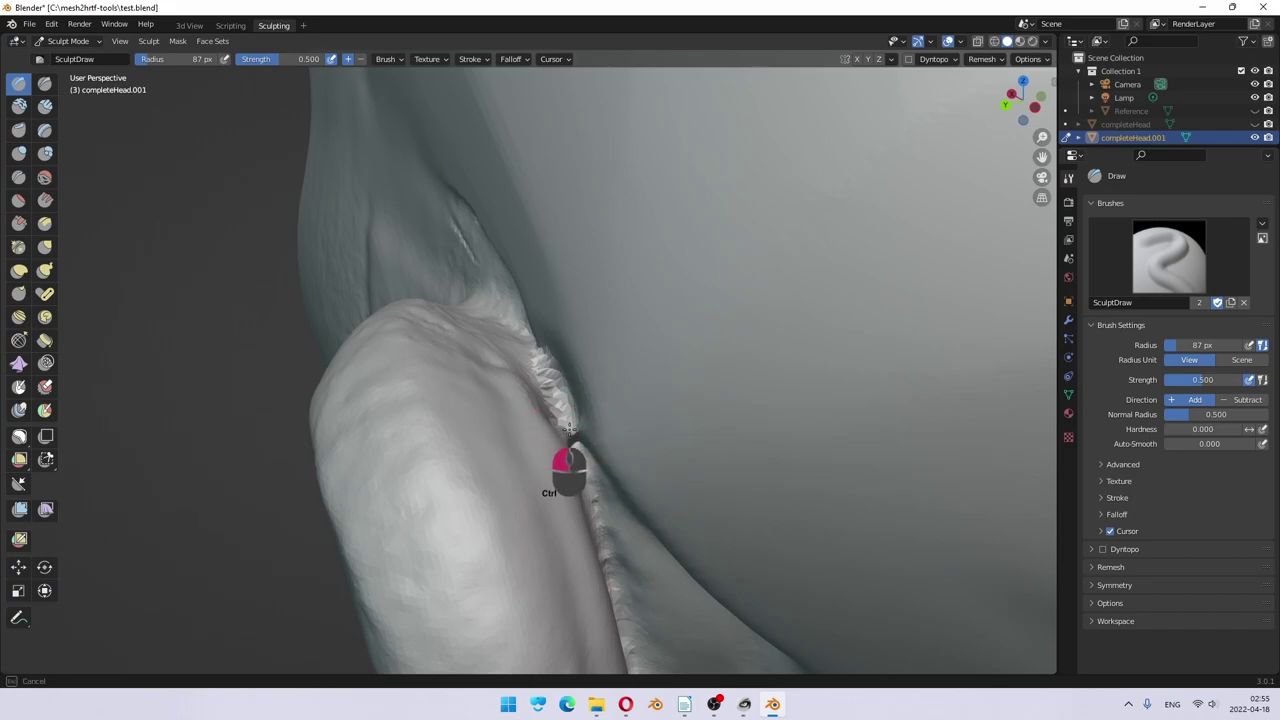
middle_drag(586, 419, 596, 426)
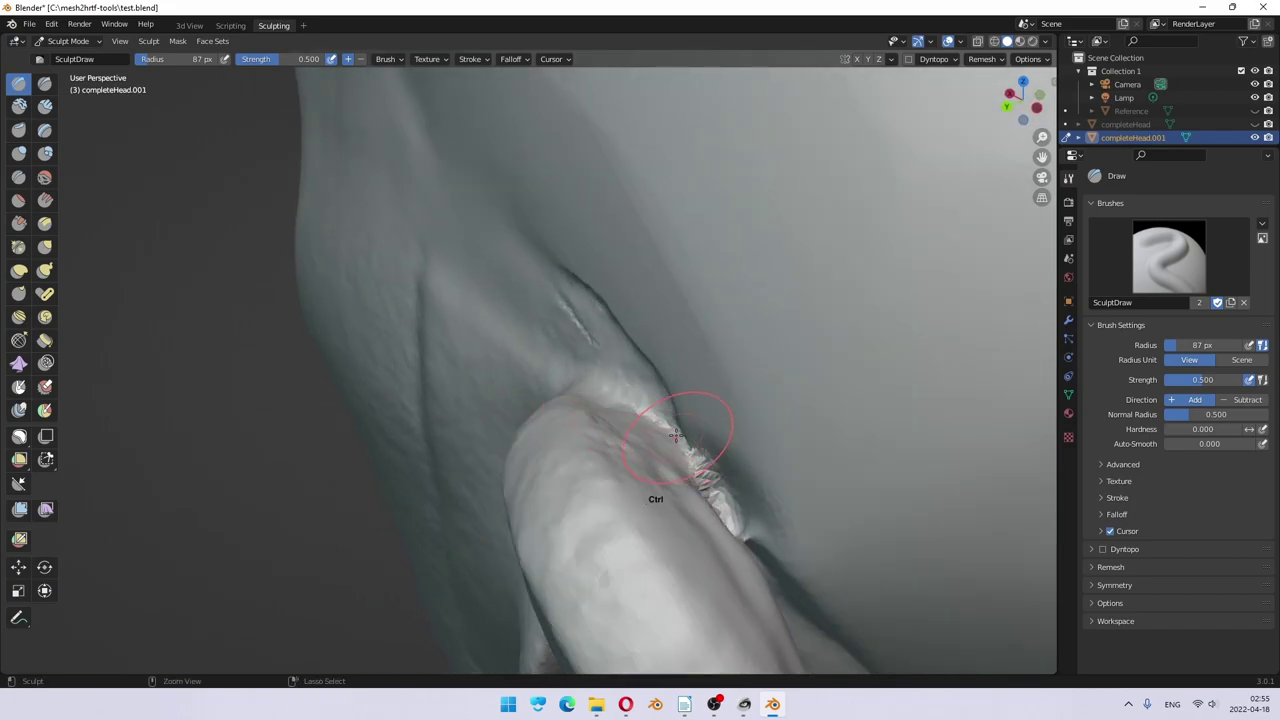
mouse_move(676, 435)
ctrl+mouse_down()
mouse_move(674, 463)
mouse_move(694, 471)
mouse_move(712, 458)
ctrl+mouse_up()
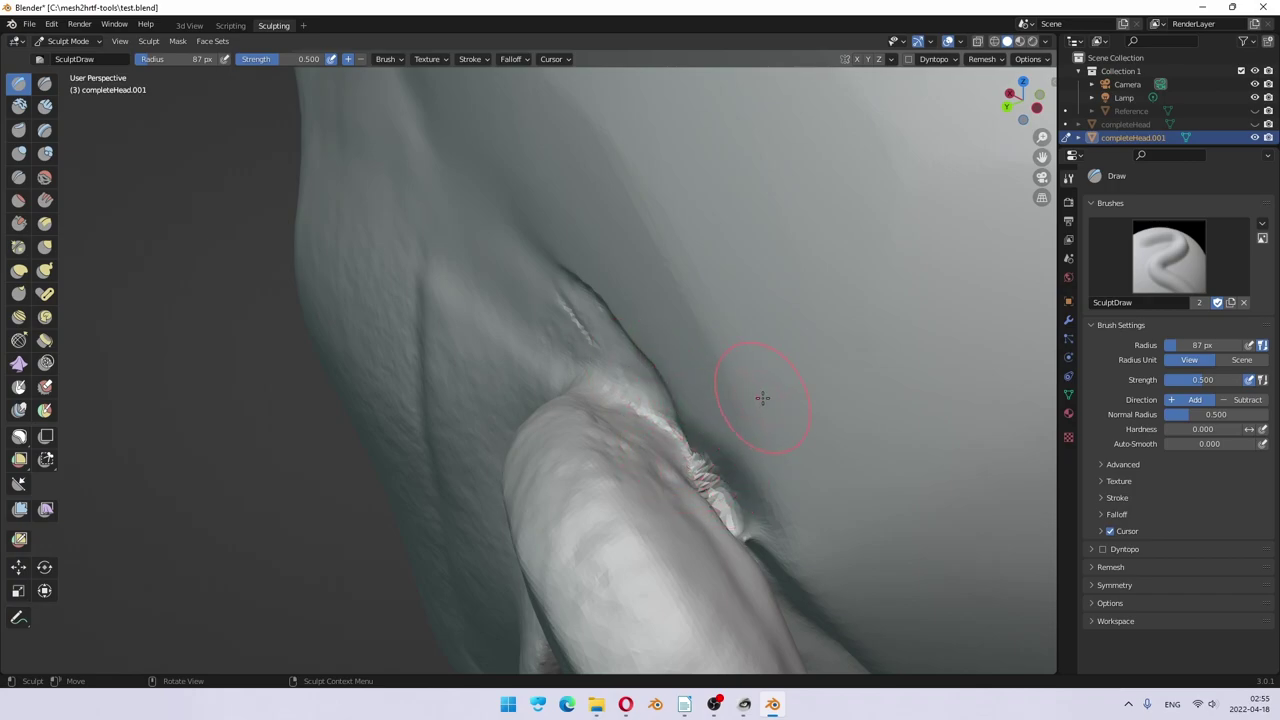
middle_drag(765, 397, 816, 369)
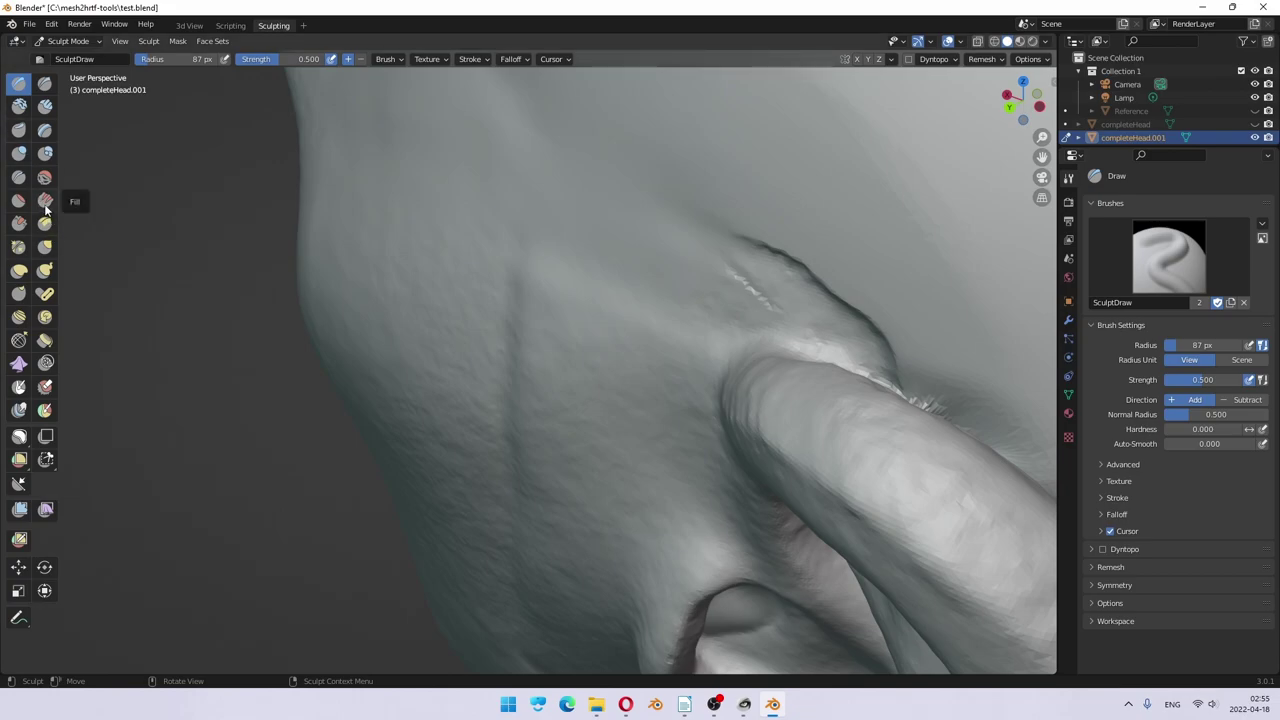
Step: Smooth the carved gap and the small ridge at the top of the left ear, redoing one undone stroke
click(43, 176)
mouse_move(729, 277)
mouse_down()
mouse_move(782, 246)
mouse_move(768, 258)
mouse_move(877, 297)
mouse_move(843, 316)
mouse_move(886, 317)
mouse_move(803, 262)
mouse_move(702, 256)
mouse_move(723, 231)
mouse_move(900, 304)
mouse_move(881, 322)
mouse_move(946, 420)
mouse_up()
middle_drag(946, 420, 893, 418)
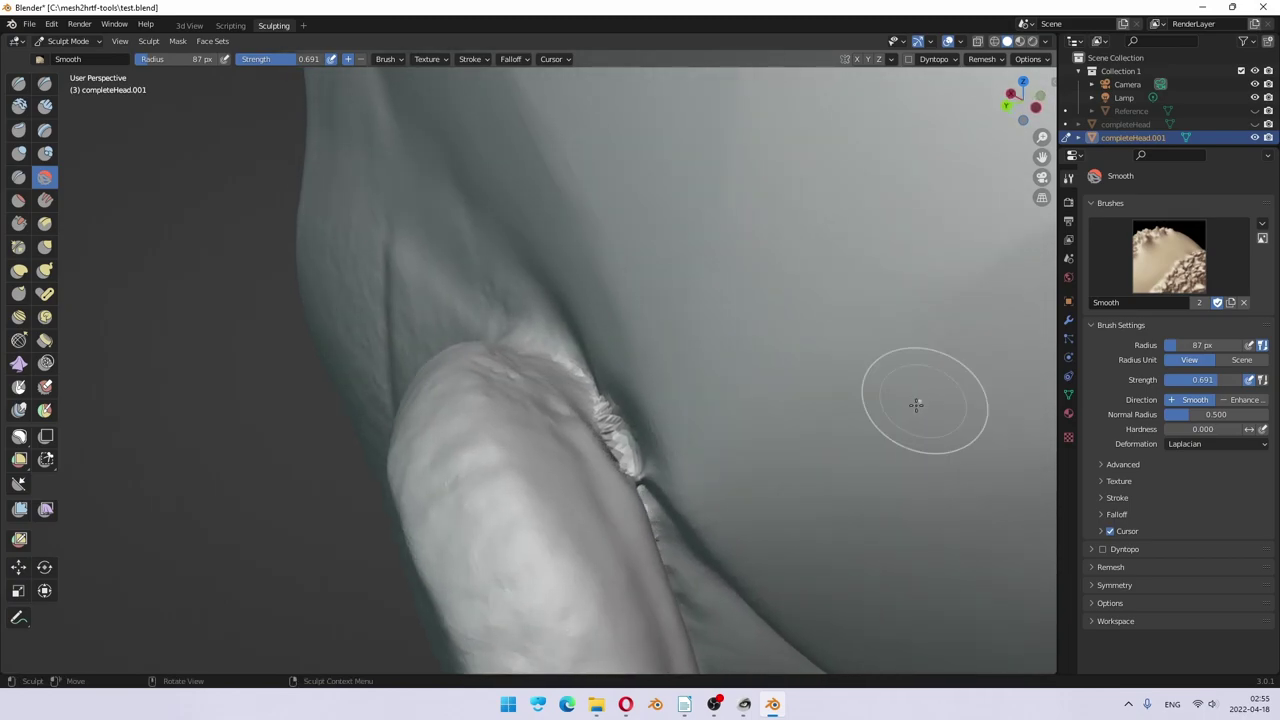
mouse_move(599, 417)
mouse_down()
mouse_move(629, 509)
mouse_move(602, 423)
mouse_up()
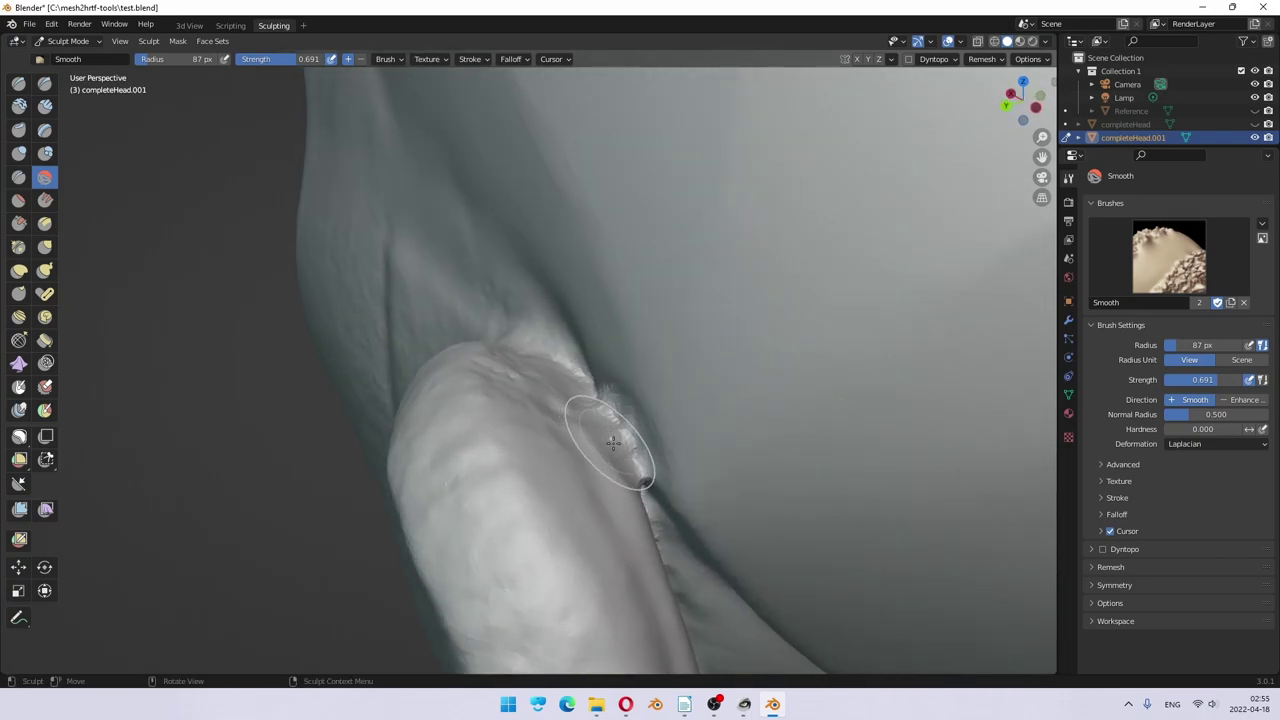
key(ctrl+z)
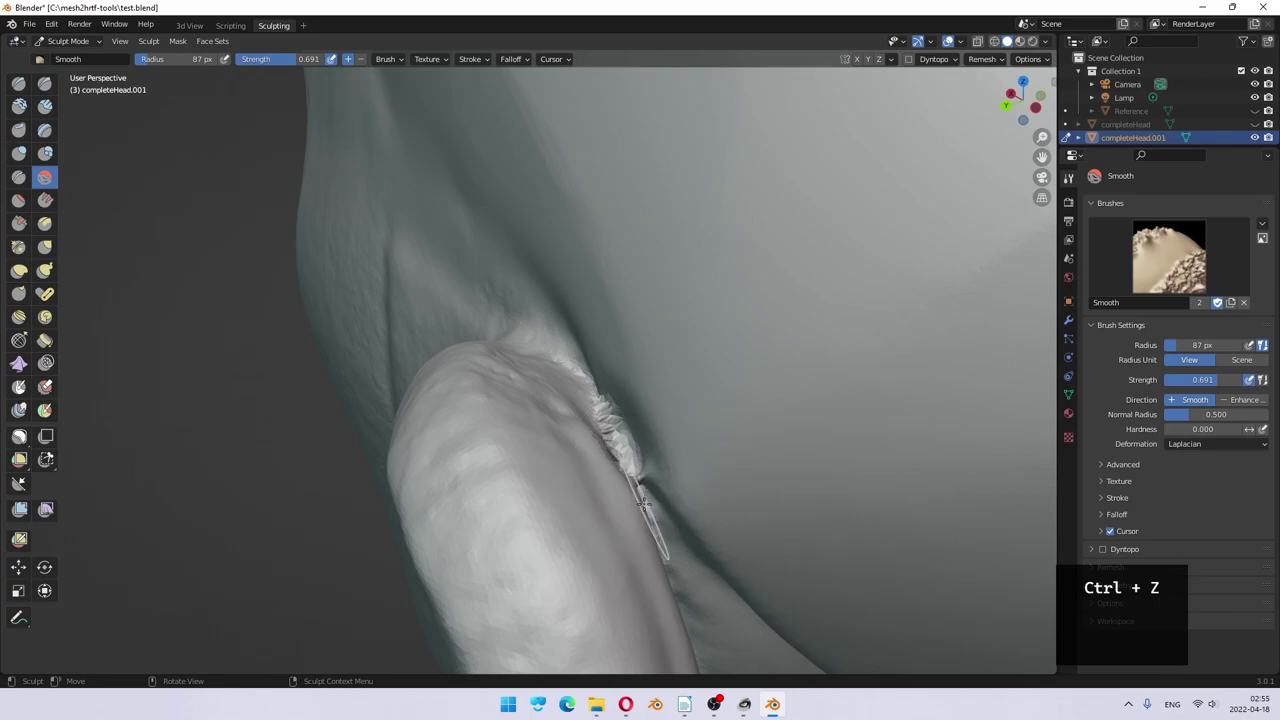
mouse_move(668, 542)
mouse_down()
mouse_move(638, 474)
mouse_move(663, 532)
mouse_move(625, 433)
mouse_move(571, 371)
mouse_up()
Step: Smooth the groove where the upper back of the left ear meets the head
middle_drag(711, 545, 711, 545)
middle_drag(437, 223, 417, 228)
drag(463, 313, 462, 317)
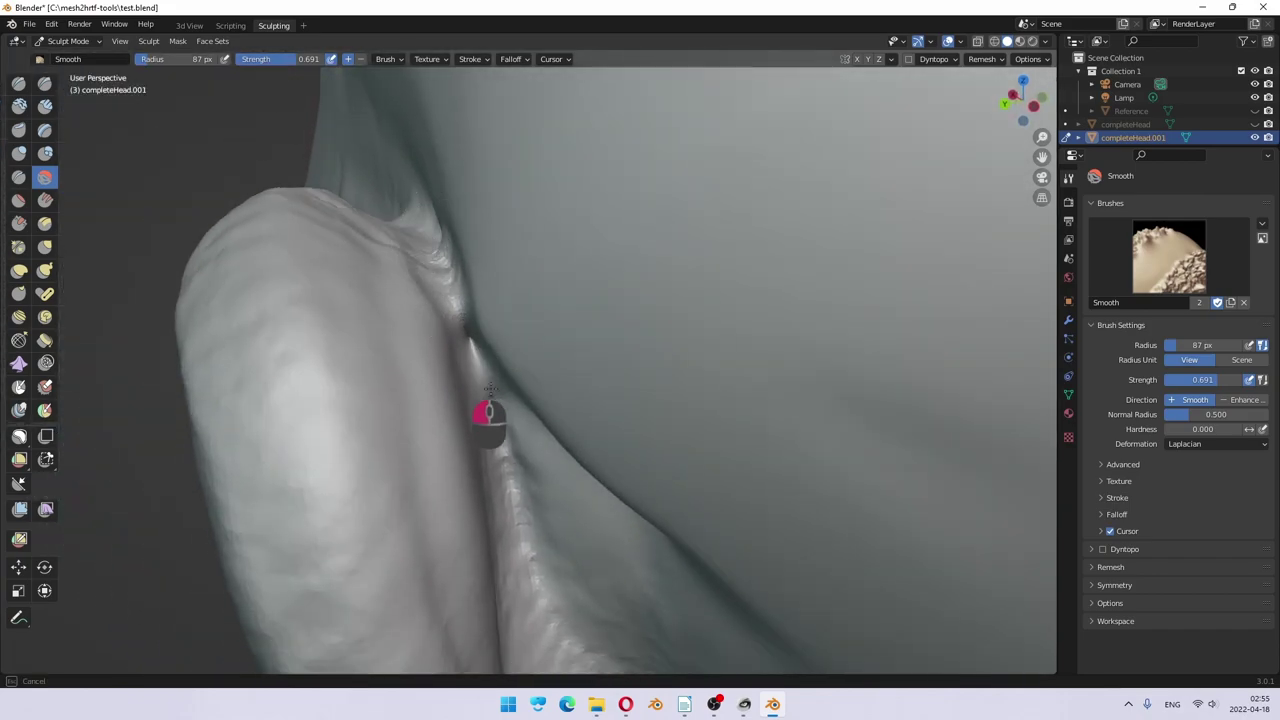
mouse_move(491, 397)
mouse_down()
mouse_move(484, 347)
mouse_move(501, 397)
mouse_move(496, 335)
mouse_move(513, 342)
mouse_move(536, 405)
mouse_up()
Step: Smooth the crease running back from the left ear, enlarging the Smooth brush radius to 113 px
scroll(538, 404, down, 2)
mouse_move(571, 400)
middle_down()
mouse_move(571, 414)
mouse_move(567, 376)
middle_up()
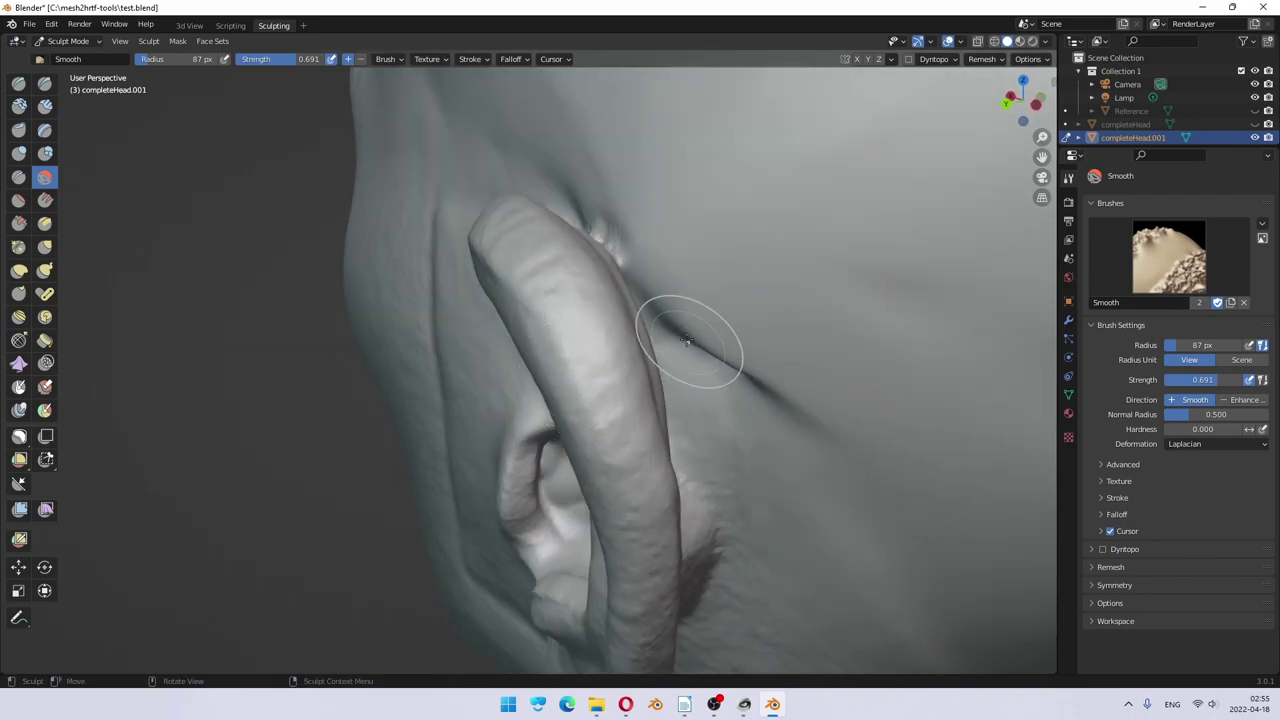
mouse_move(686, 336)
mouse_down()
mouse_move(706, 380)
mouse_move(726, 360)
mouse_move(741, 366)
mouse_up()
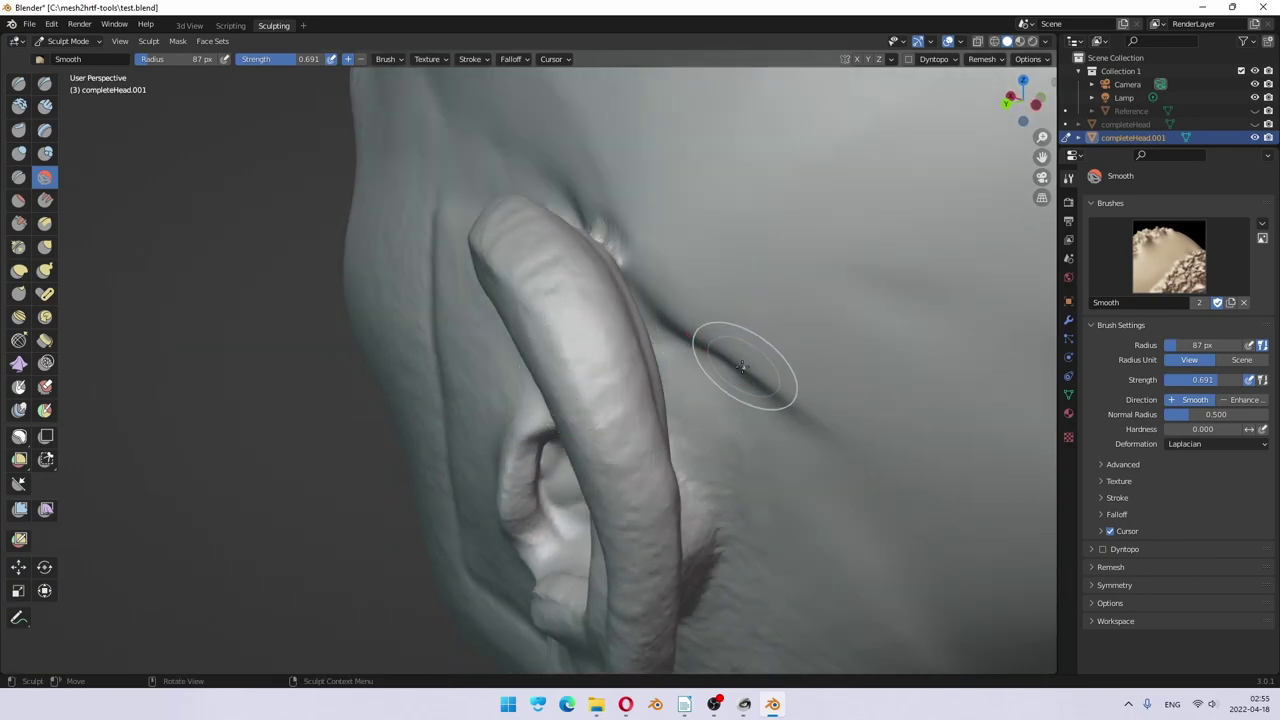
key(f)
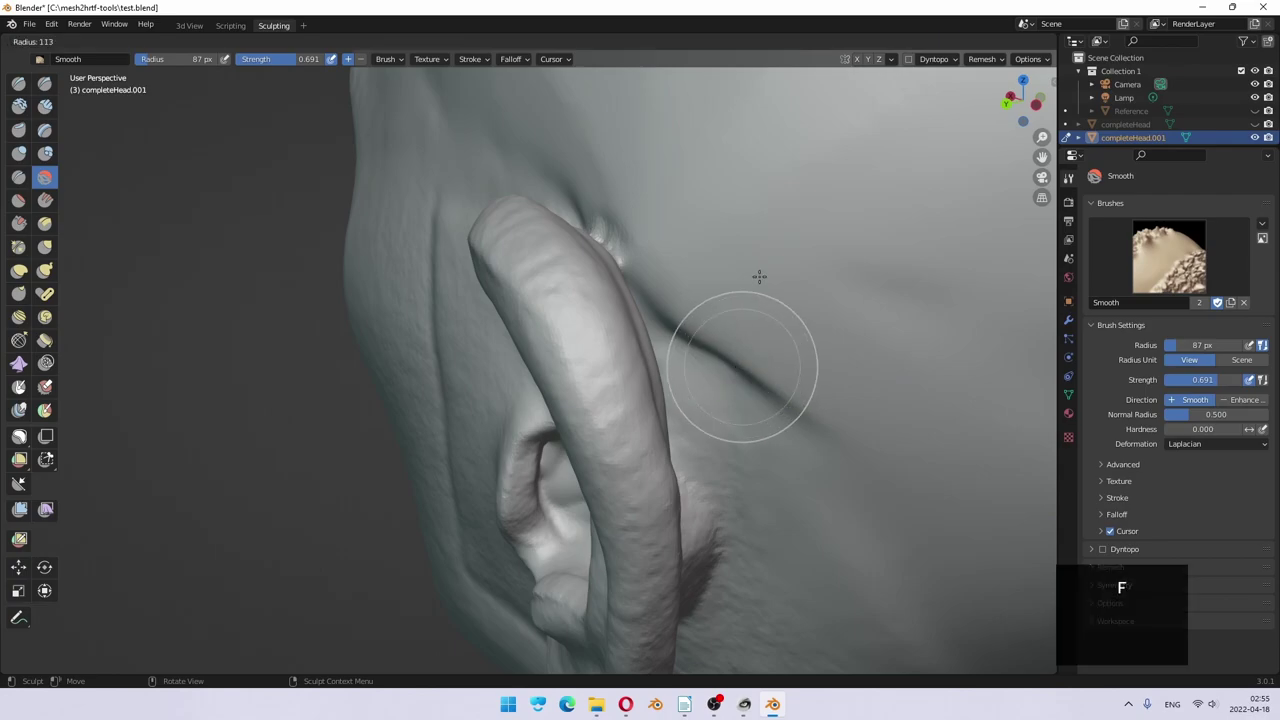
click(759, 276)
mouse_move(743, 345)
mouse_down()
mouse_move(725, 301)
mouse_move(754, 416)
mouse_move(775, 378)
mouse_up()
Step: Smooth the head surface directly behind the upper left ear
scroll(775, 378, down, 3)
middle_drag(766, 374, 766, 374)
mouse_move(720, 217)
middle_down()
mouse_move(701, 237)
mouse_move(537, 214)
middle_up()
mouse_move(537, 214)
mouse_down()
mouse_move(510, 264)
mouse_move(501, 228)
mouse_move(501, 258)
mouse_move(482, 158)
mouse_move(524, 299)
mouse_up()
mouse_move(481, 132)
mouse_down()
mouse_move(494, 246)
mouse_move(524, 299)
mouse_move(553, 278)
mouse_move(531, 207)
mouse_up()
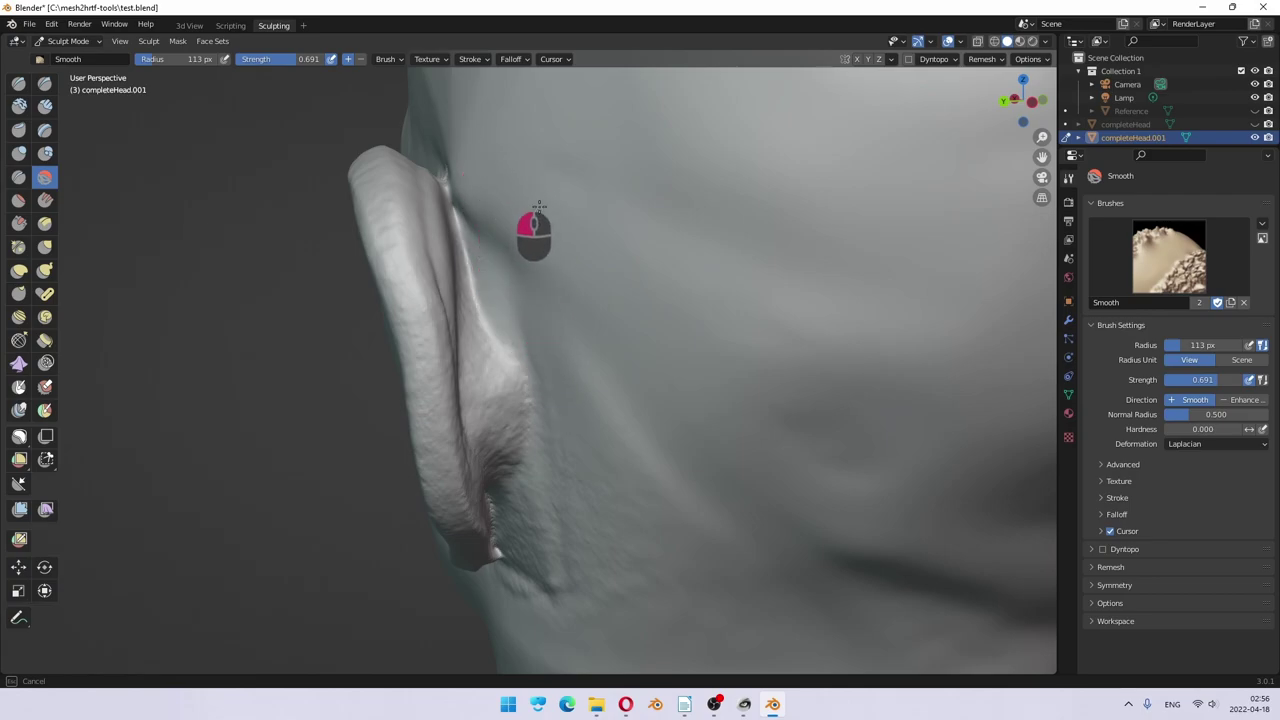
mouse_move(540, 211)
middle_down()
mouse_move(566, 286)
mouse_move(543, 286)
middle_up()
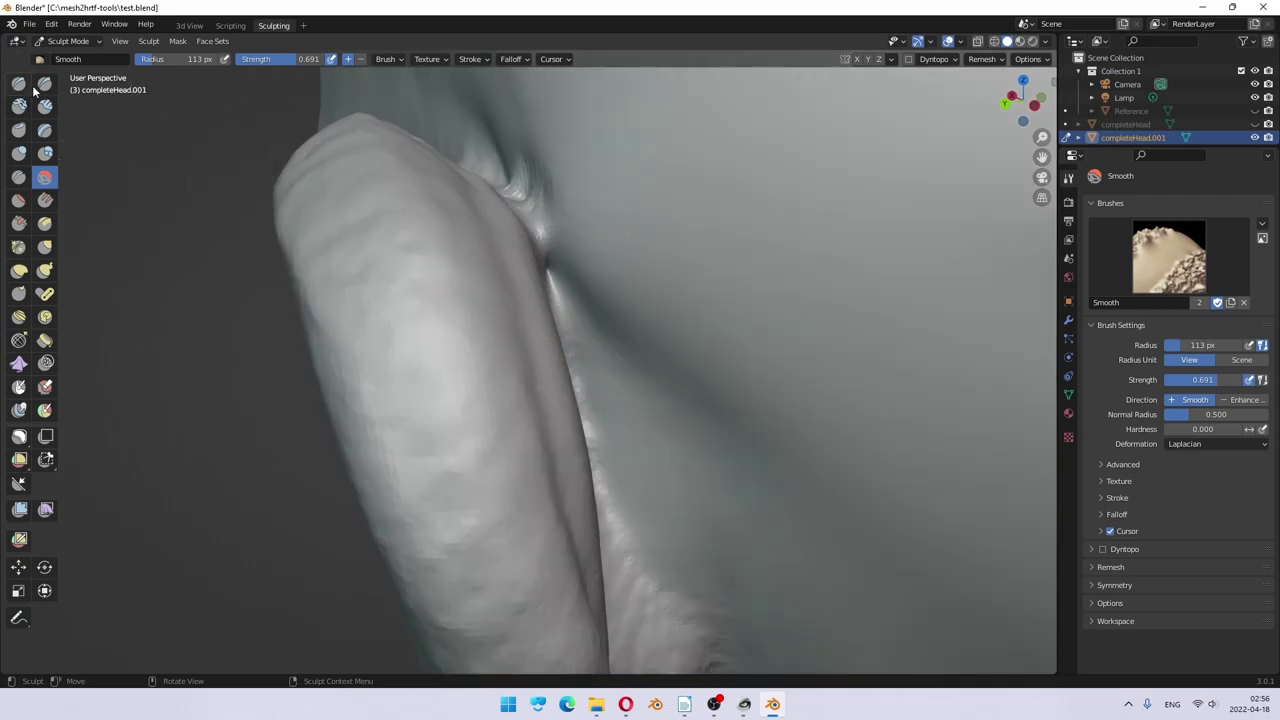
click(19, 248)
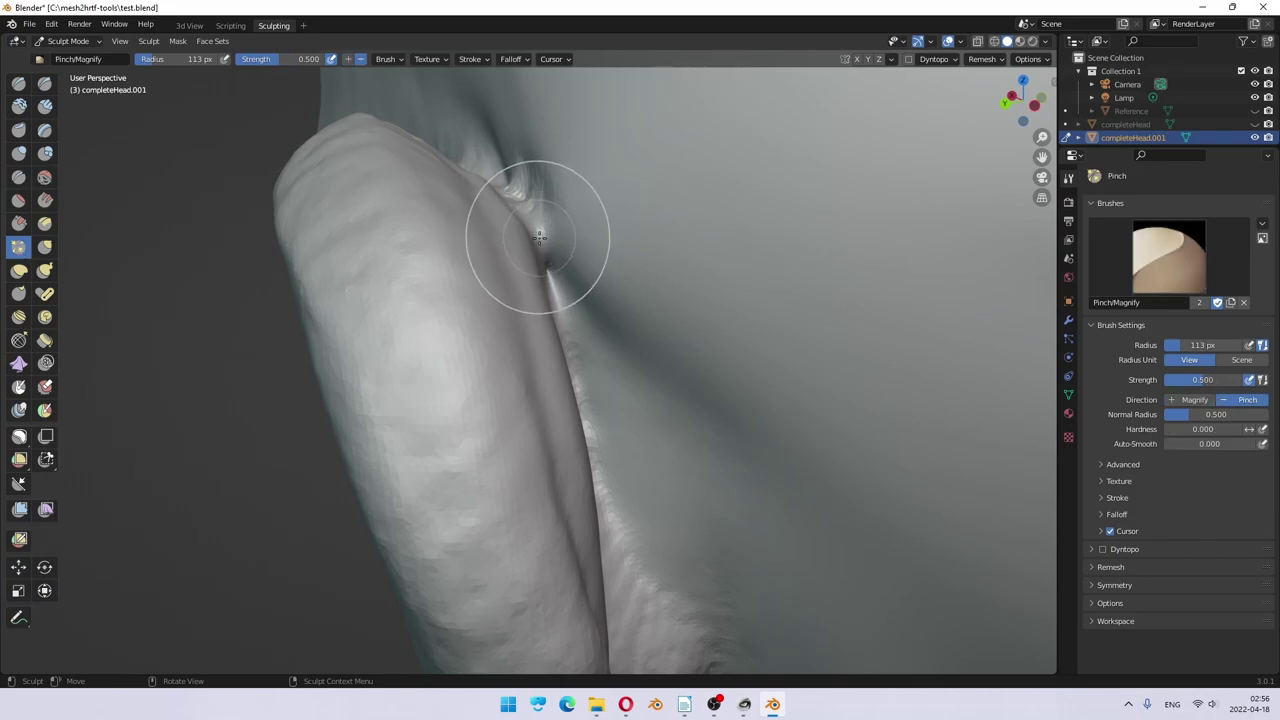
mouse_move(538, 237)
mouse_down()
mouse_move(522, 200)
mouse_move(542, 250)
mouse_move(509, 191)
mouse_move(538, 244)
mouse_up()
key(ctrl+z)
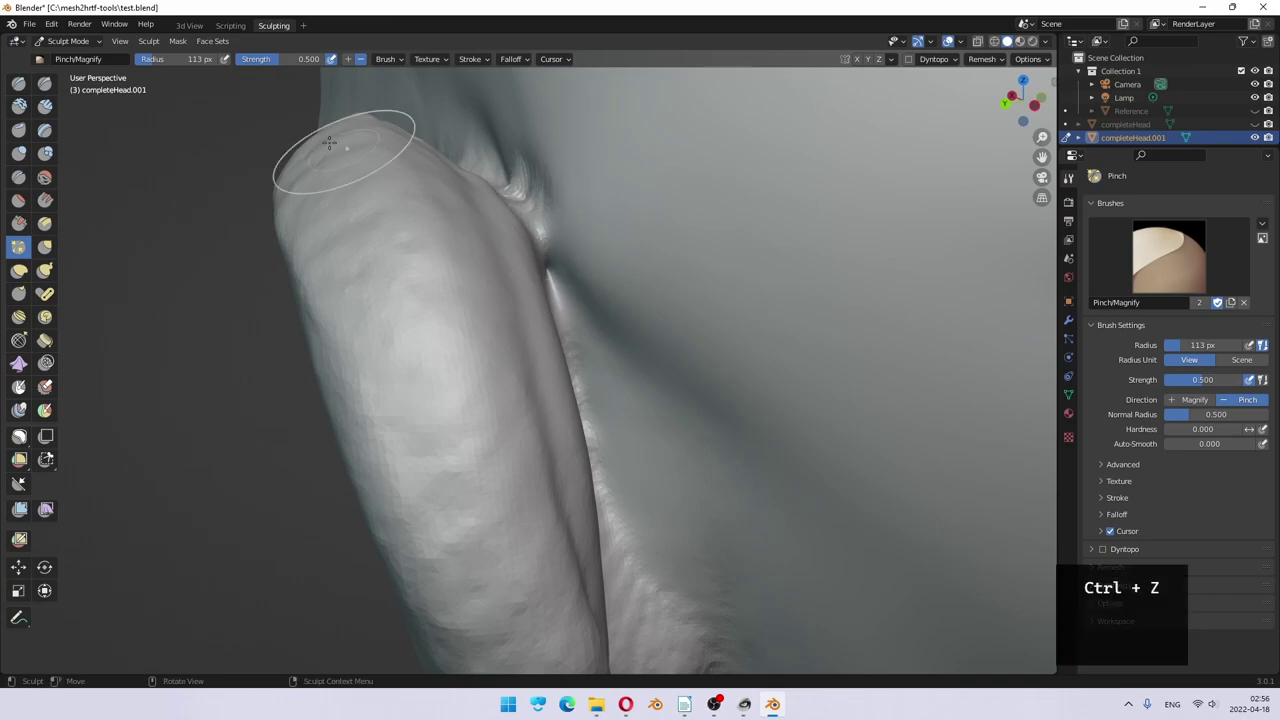
Step: Carve the crease between the upper back of the left ear and the head with Draw Sharp, undoing the unwanted raised strokes
click(43, 85)
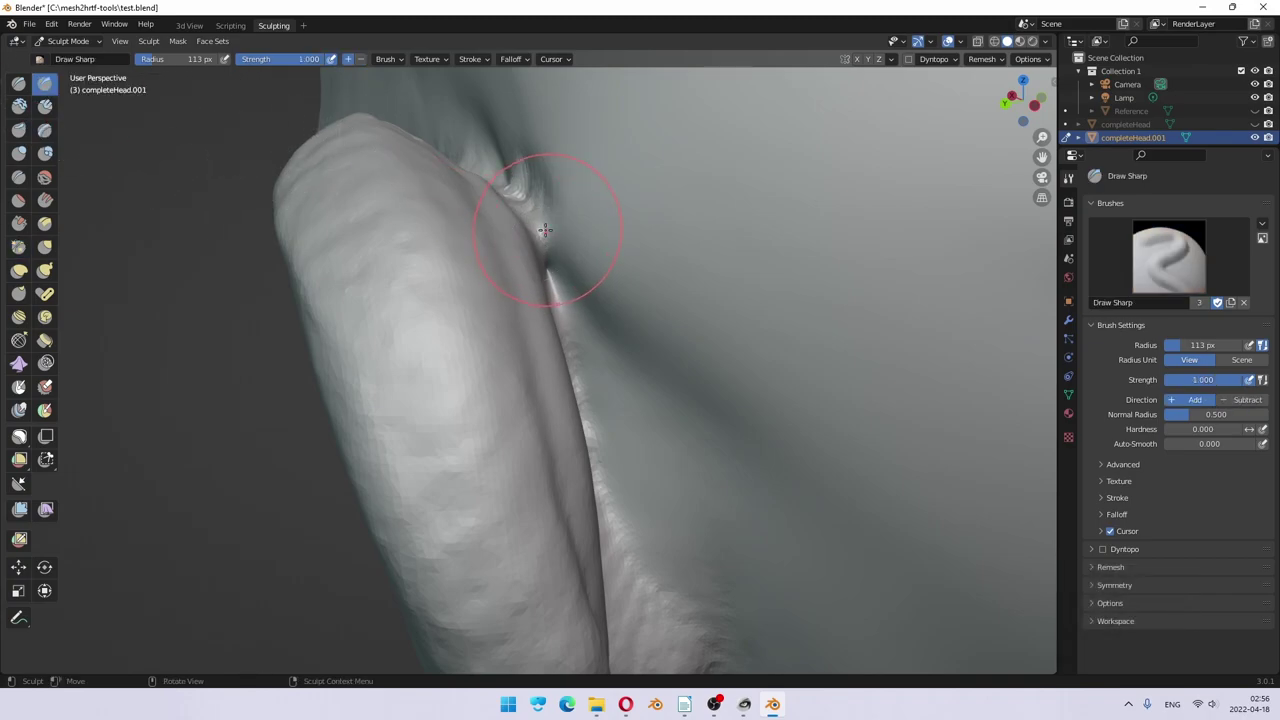
drag(541, 230, 536, 248)
key(ctrl+z)
middle_drag(537, 253, 490, 302)
mouse_move(462, 331)
ctrl+mouse_down()
mouse_move(460, 360)
mouse_move(481, 352)
ctrl+mouse_up()
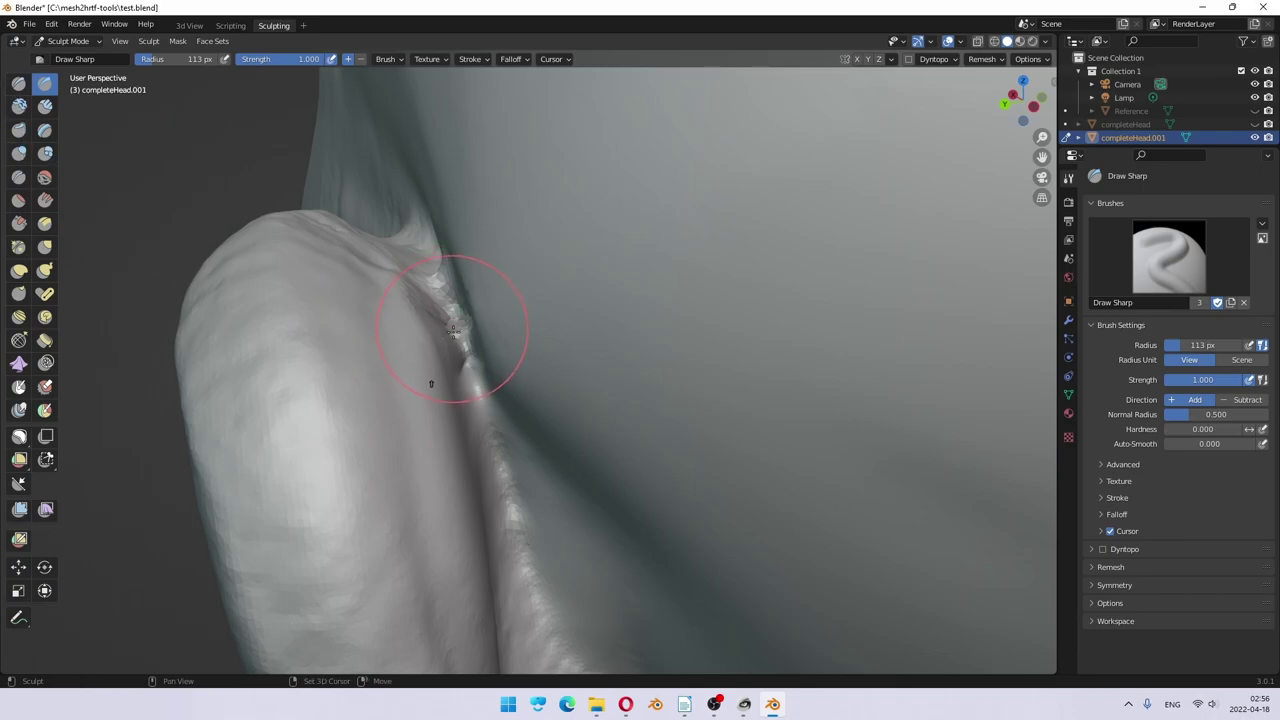
drag(453, 325, 457, 326)
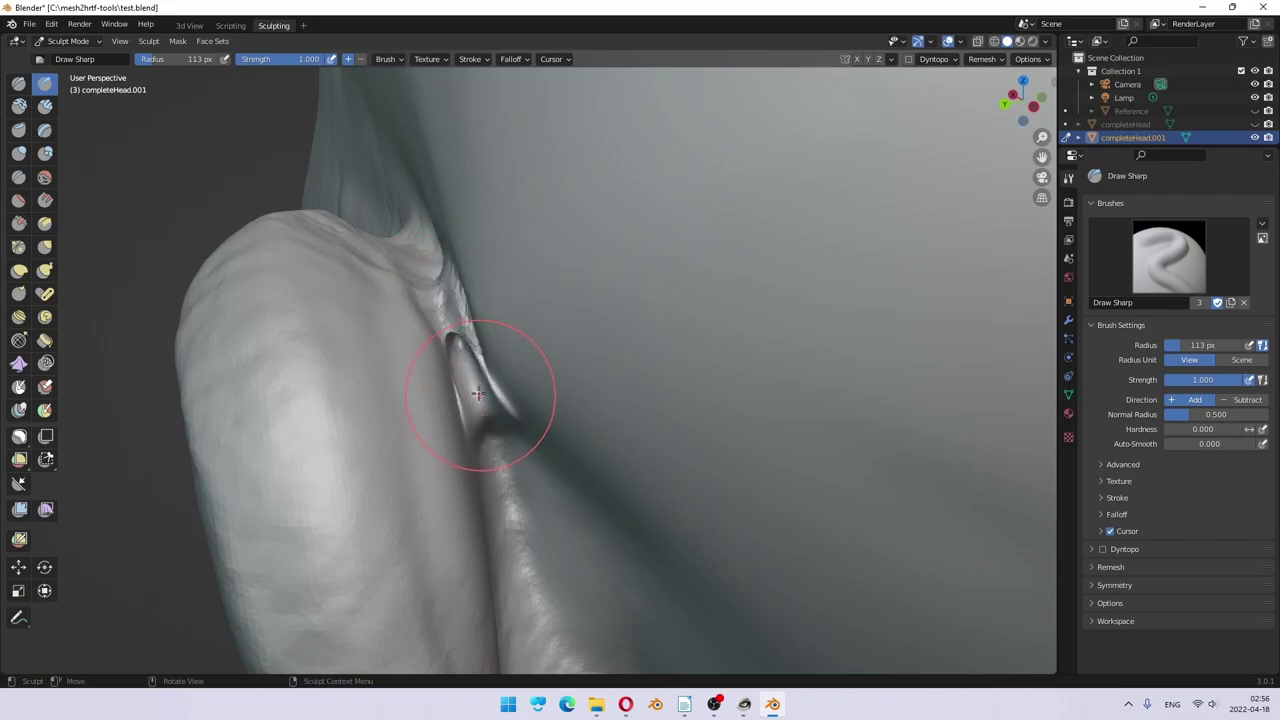
key(ctrl+z)
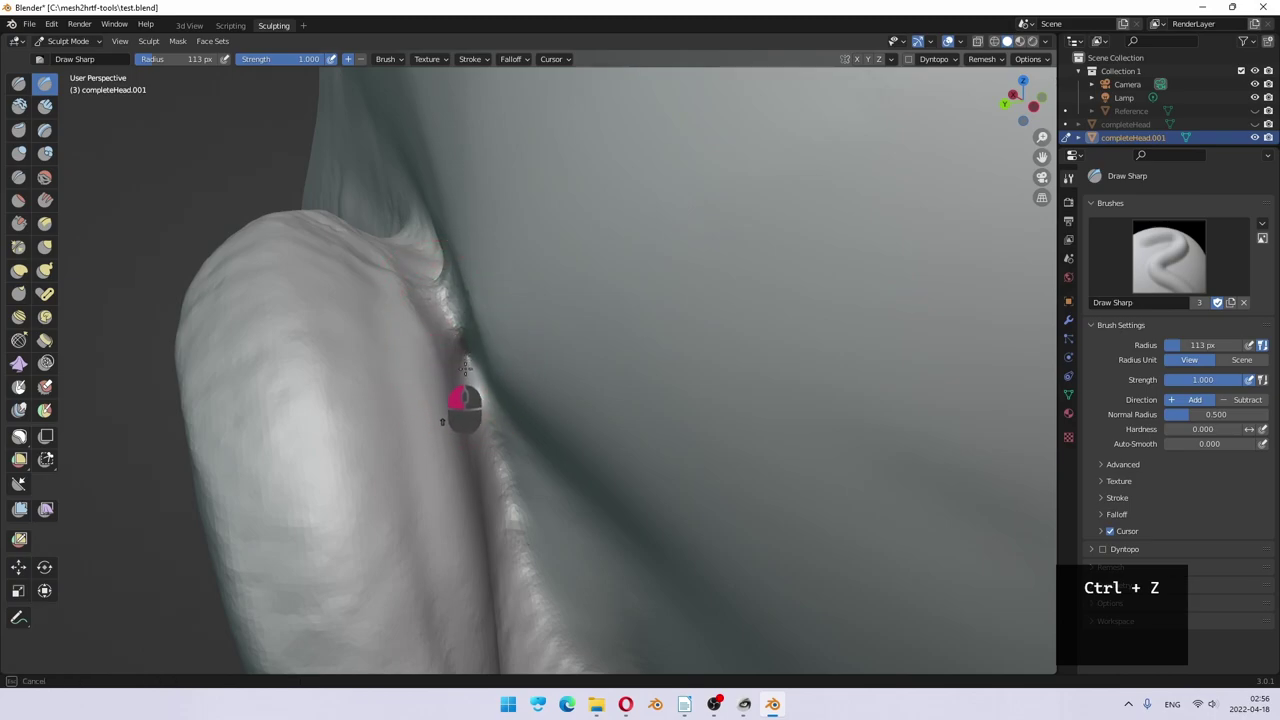
Step: Deepen the groove along the upper back of the left ear with a subtractive Draw Sharp stroke and smooth its edges
mouse_move(466, 371)
mouse_down()
mouse_move(503, 477)
mouse_move(460, 319)
mouse_move(497, 430)
mouse_move(480, 384)
mouse_up()
middle_drag(450, 300, 576, 456)
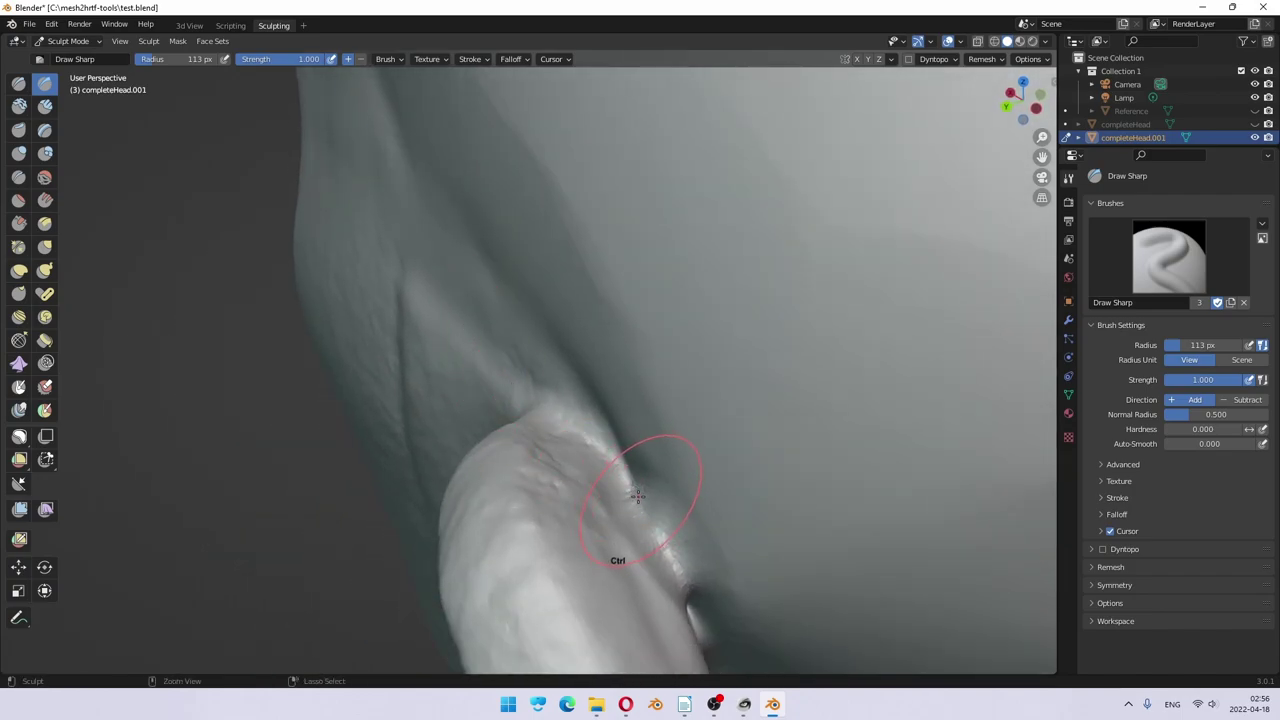
mouse_move(637, 495)
ctrl+mouse_down()
mouse_move(684, 583)
mouse_move(657, 586)
mouse_move(680, 614)
mouse_move(629, 537)
mouse_move(670, 567)
mouse_move(666, 591)
mouse_move(629, 557)
mouse_move(650, 598)
ctrl+mouse_up()
mouse_move(650, 598)
middle_down()
mouse_move(664, 542)
mouse_move(442, 326)
middle_up()
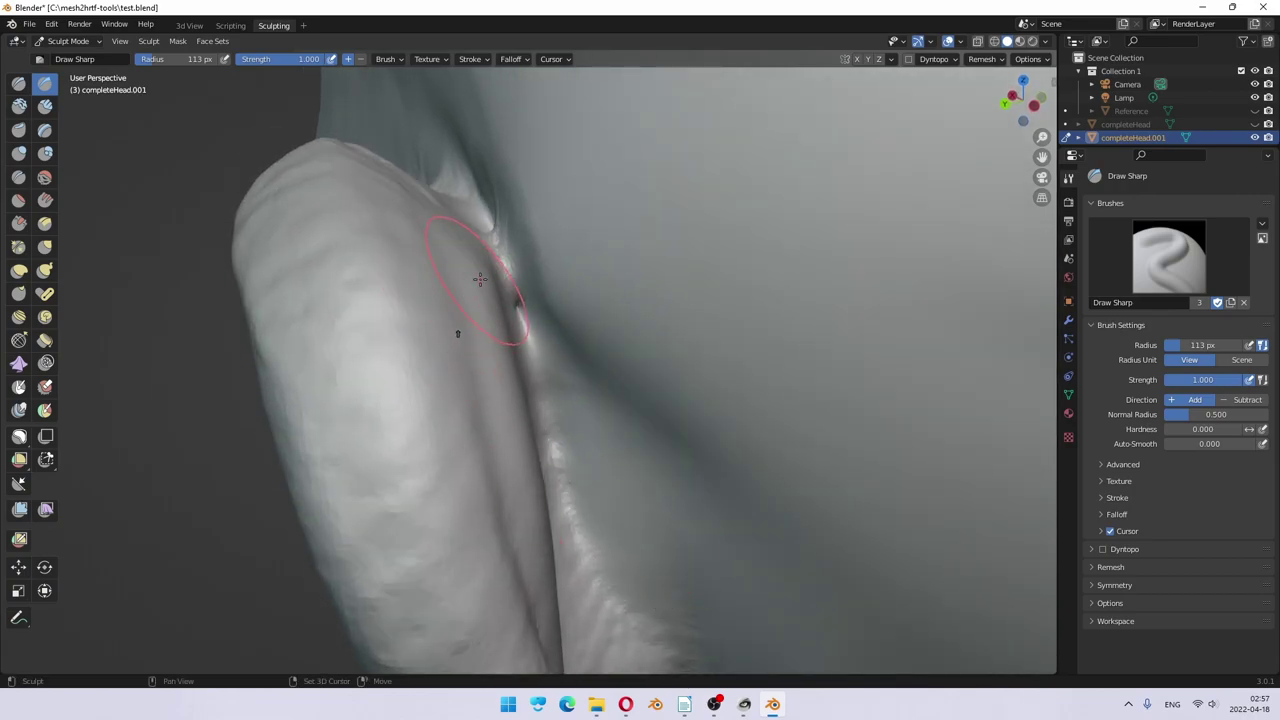
mouse_move(480, 280)
shift+mouse_down()
mouse_move(498, 305)
mouse_move(533, 302)
shift+mouse_up()
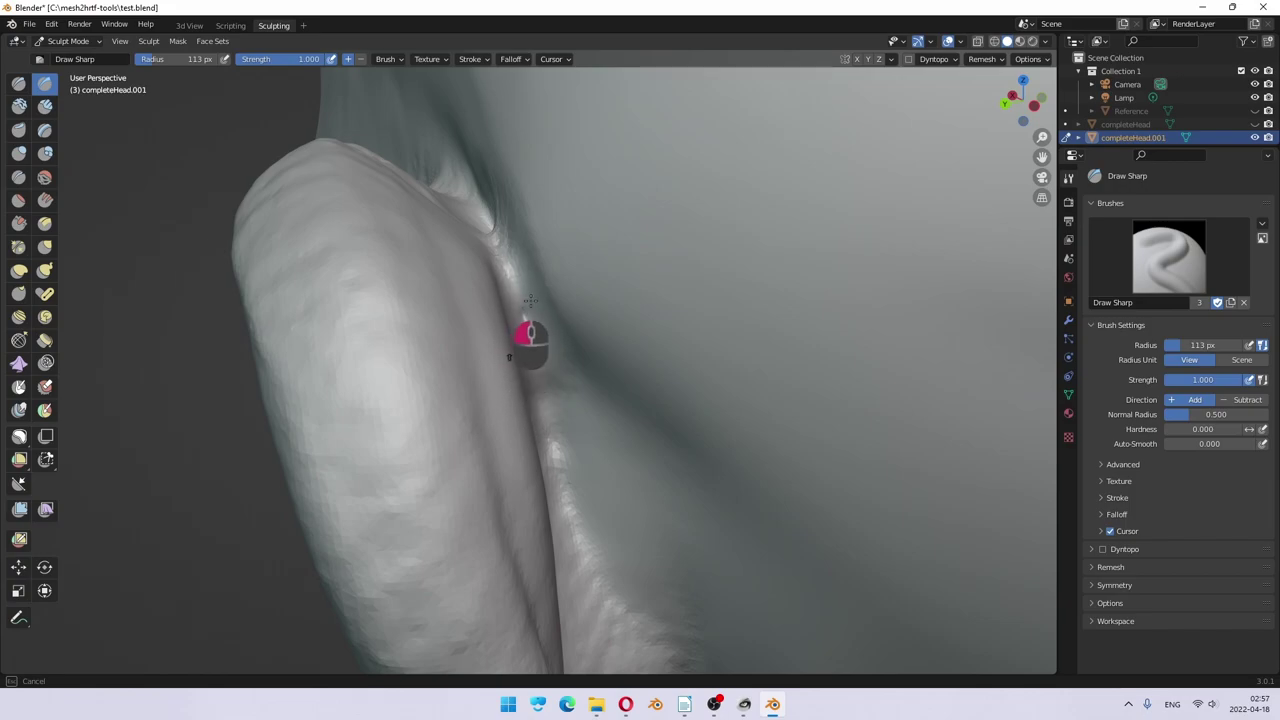
shift+drag(523, 258, 514, 244)
middle_drag(504, 234, 513, 262)
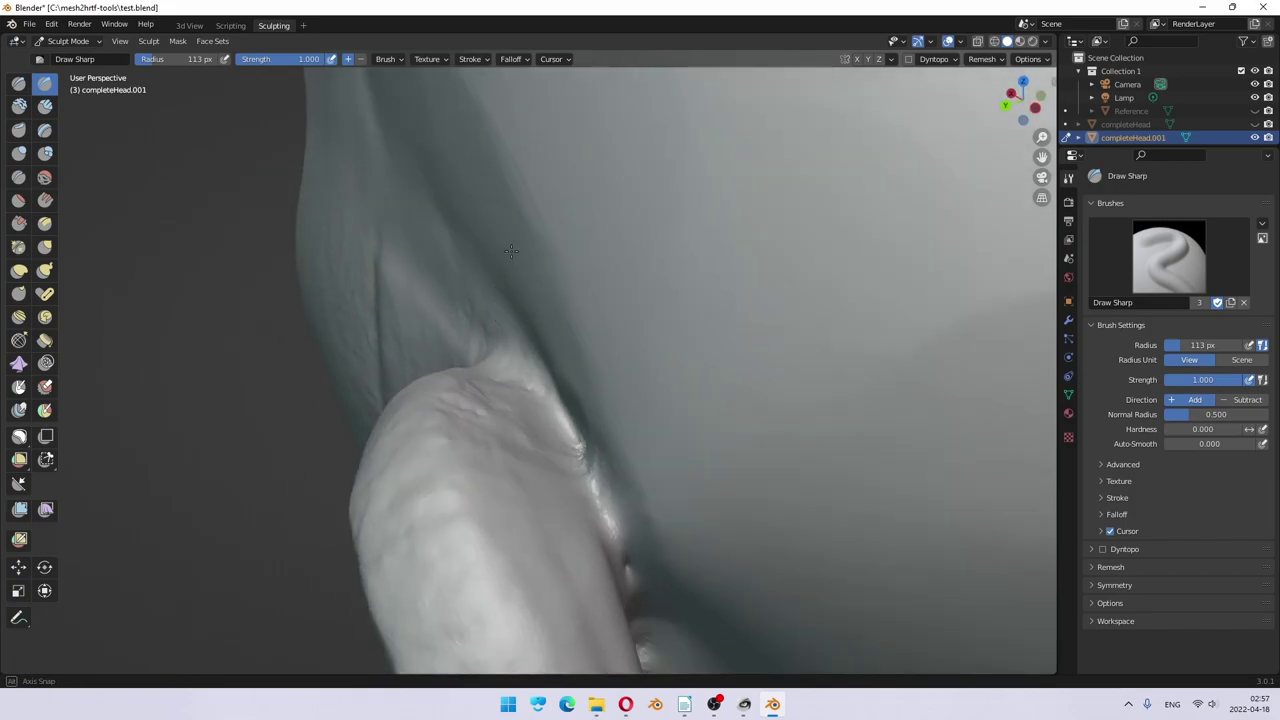
shift+drag(594, 463, 580, 440)
Step: Examine the head from several sides, checking the sculpted area around the left ear and the surface near the right ear
scroll(687, 430, down, 5)
middle_drag(709, 414, 571, 260)
middle_drag(421, 351, 555, 334)
mouse_move(630, 405)
middle_down()
mouse_move(726, 429)
mouse_move(666, 357)
middle_up()
scroll(480, 327, up, 5)
middle_drag(480, 327, 382, 311)
scroll(403, 314, down, 3)
scroll(334, 283, down, 3)
scroll(334, 283, up, 6)
scroll(262, 239, down, 2)
scroll(262, 239, down, 2)
middle_drag(226, 214, 409, 300)
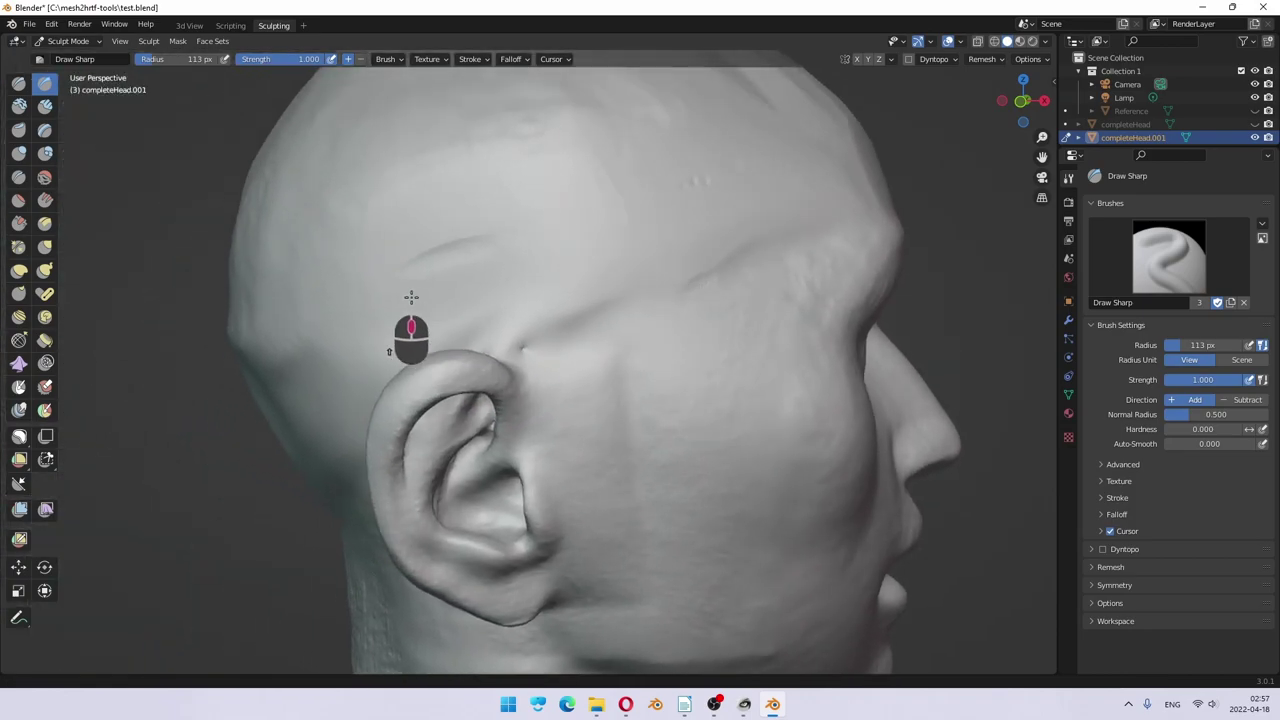
Step: Undo the last change to the small pit above the front of the right ear and even the pit out with the Smooth brush
scroll(491, 343, up, 5)
scroll(483, 300, up, 3)
scroll(482, 306, down, 2)
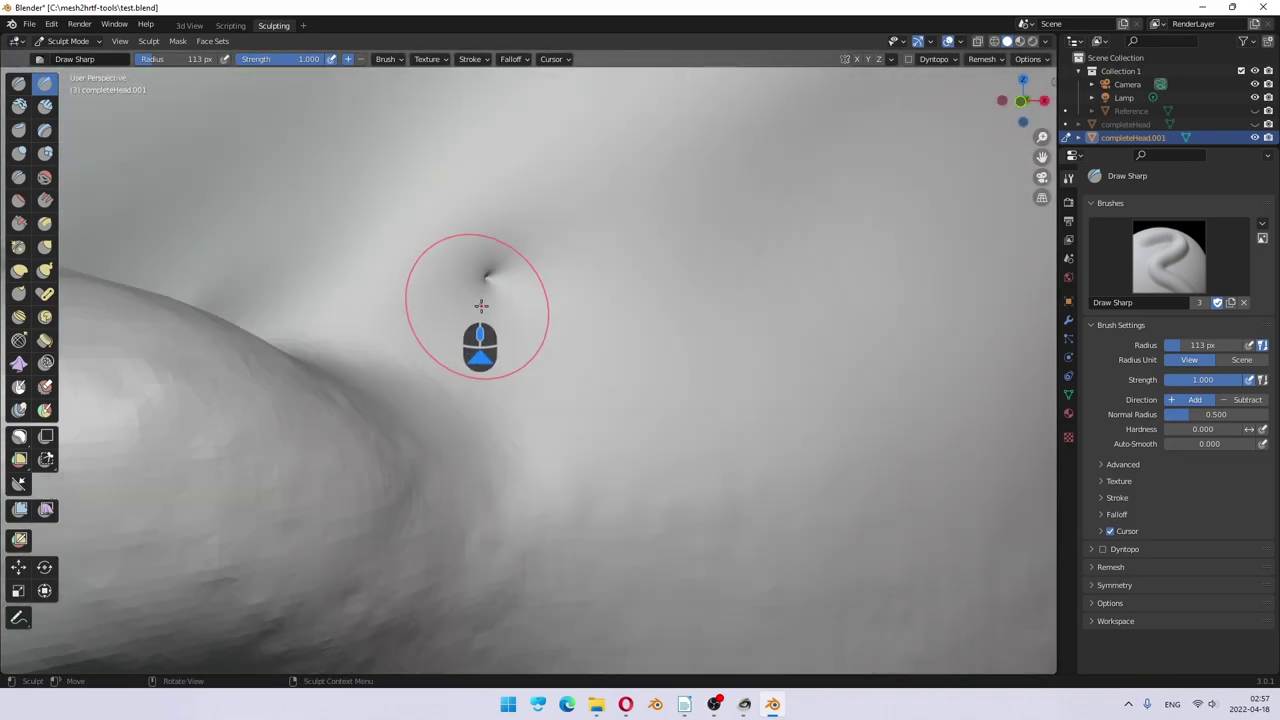
key(ctrl+z)
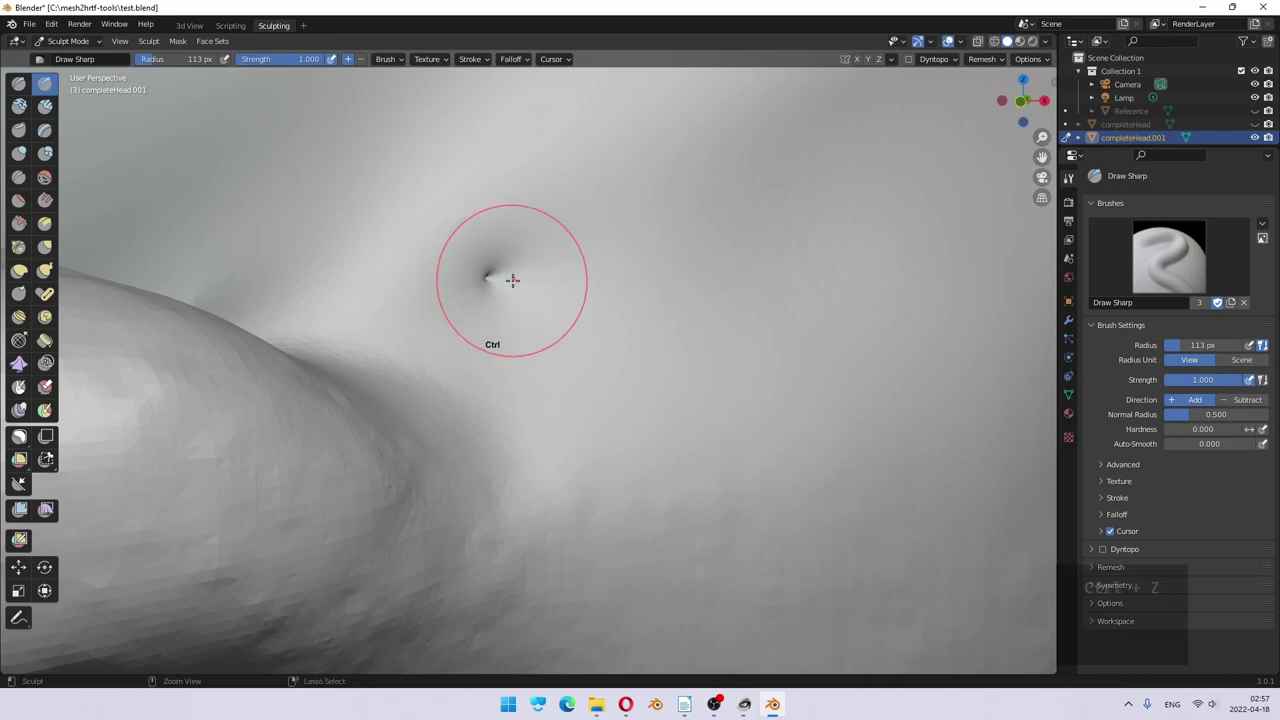
click(44, 177)
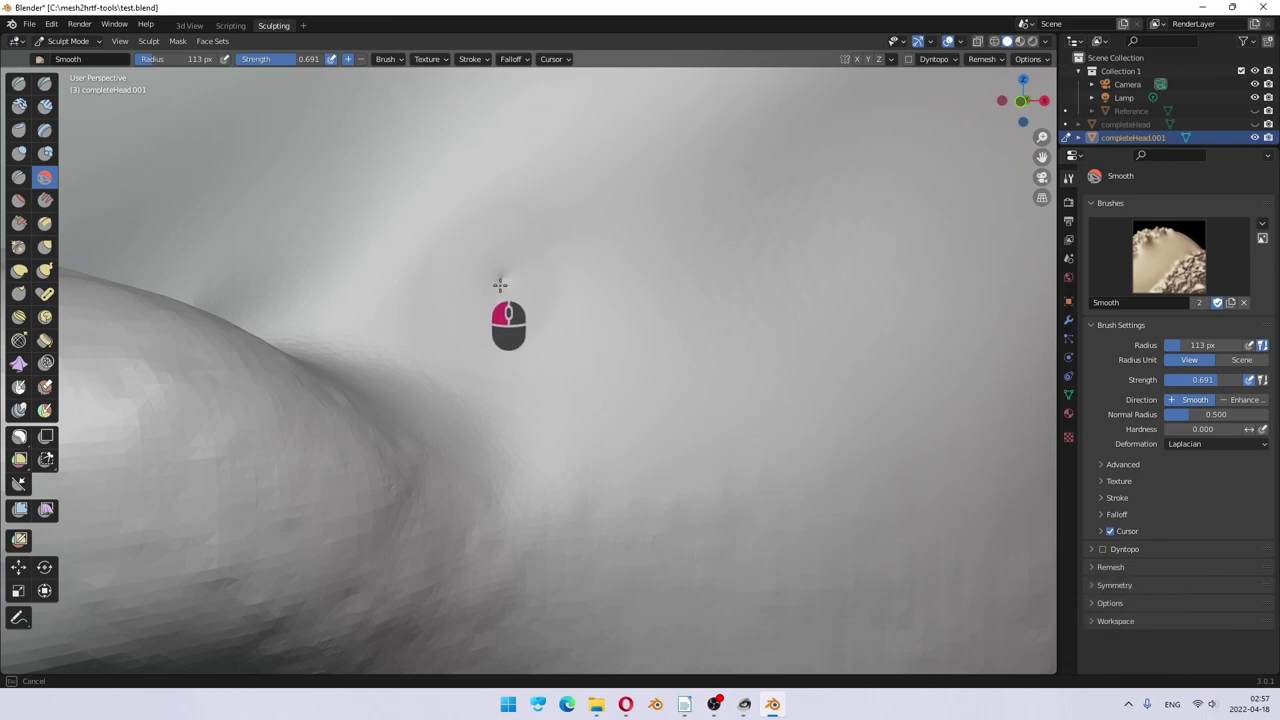
mouse_move(566, 238)
mouse_down()
mouse_move(457, 295)
mouse_move(535, 267)
mouse_move(563, 225)
mouse_move(479, 223)
mouse_move(490, 290)
mouse_move(583, 265)
mouse_move(506, 299)
mouse_move(438, 268)
mouse_move(608, 291)
mouse_move(459, 260)
mouse_move(604, 294)
mouse_up()
mouse_move(510, 273)
mouse_down()
mouse_move(463, 250)
mouse_move(551, 307)
mouse_move(513, 286)
mouse_move(500, 254)
mouse_move(518, 284)
mouse_move(499, 268)
mouse_move(591, 334)
mouse_move(476, 261)
mouse_move(561, 313)
mouse_move(563, 299)
mouse_move(470, 230)
mouse_move(408, 205)
mouse_move(685, 359)
mouse_move(482, 191)
mouse_move(472, 194)
mouse_move(569, 264)
mouse_move(470, 210)
mouse_up()
Step: Smooth the faint creases on the side of the head above the right ear and towards the temple
scroll(599, 296, down, 3)
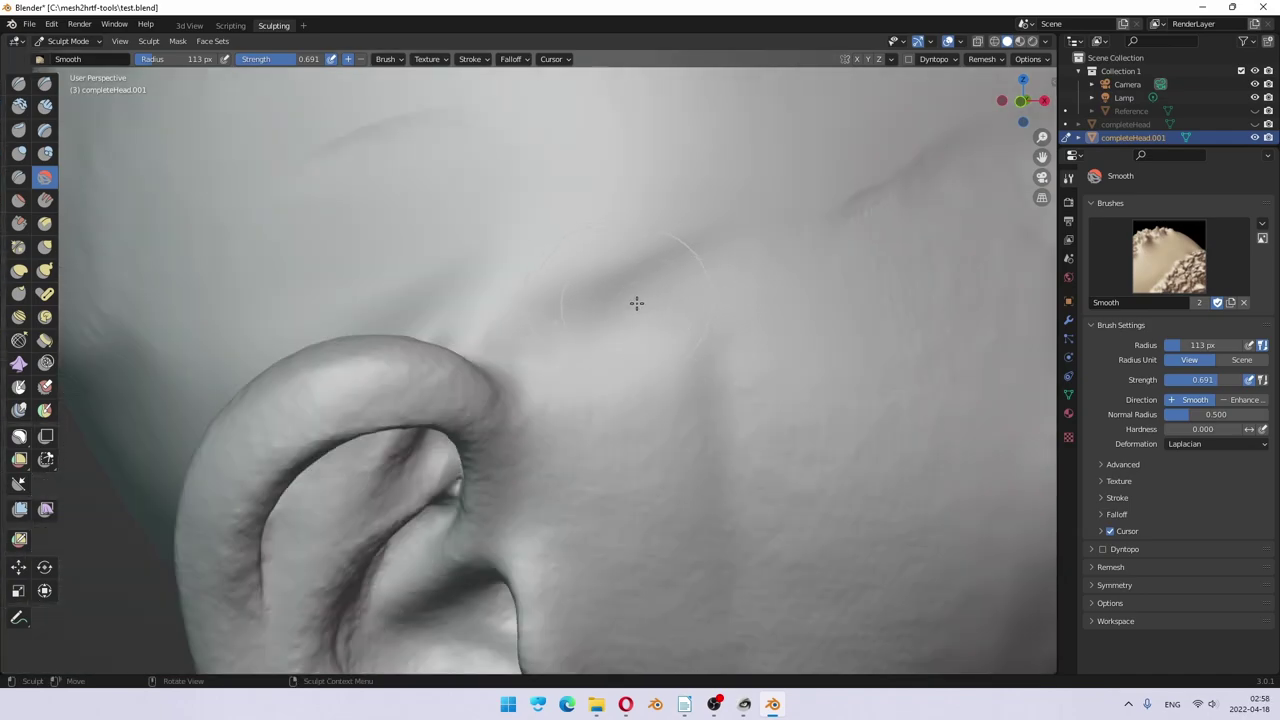
middle_drag(636, 303, 603, 294)
middle_drag(323, 300, 311, 286)
mouse_move(935, 150)
mouse_down()
mouse_move(903, 118)
mouse_move(943, 271)
mouse_move(644, 378)
mouse_up()
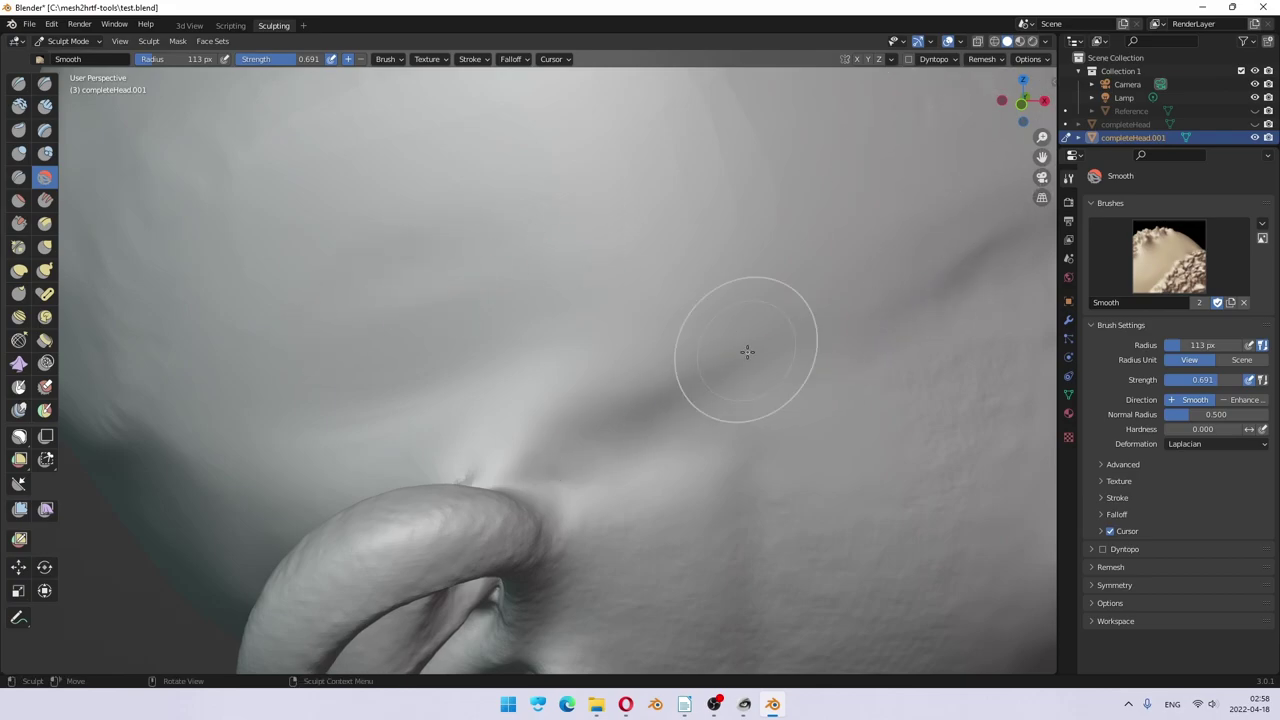
Step: Smooth the former mask edge on the head directly behind the right ear
middle_drag(747, 351, 714, 514)
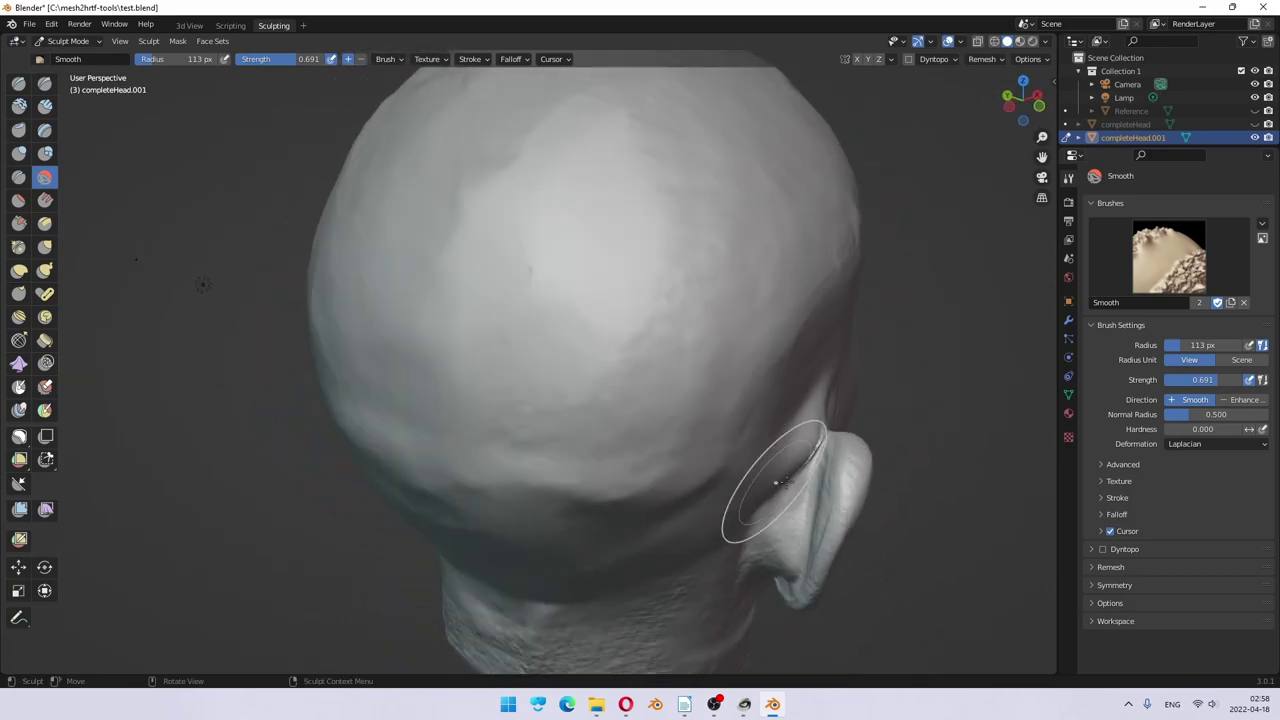
middle_drag(789, 483, 826, 455)
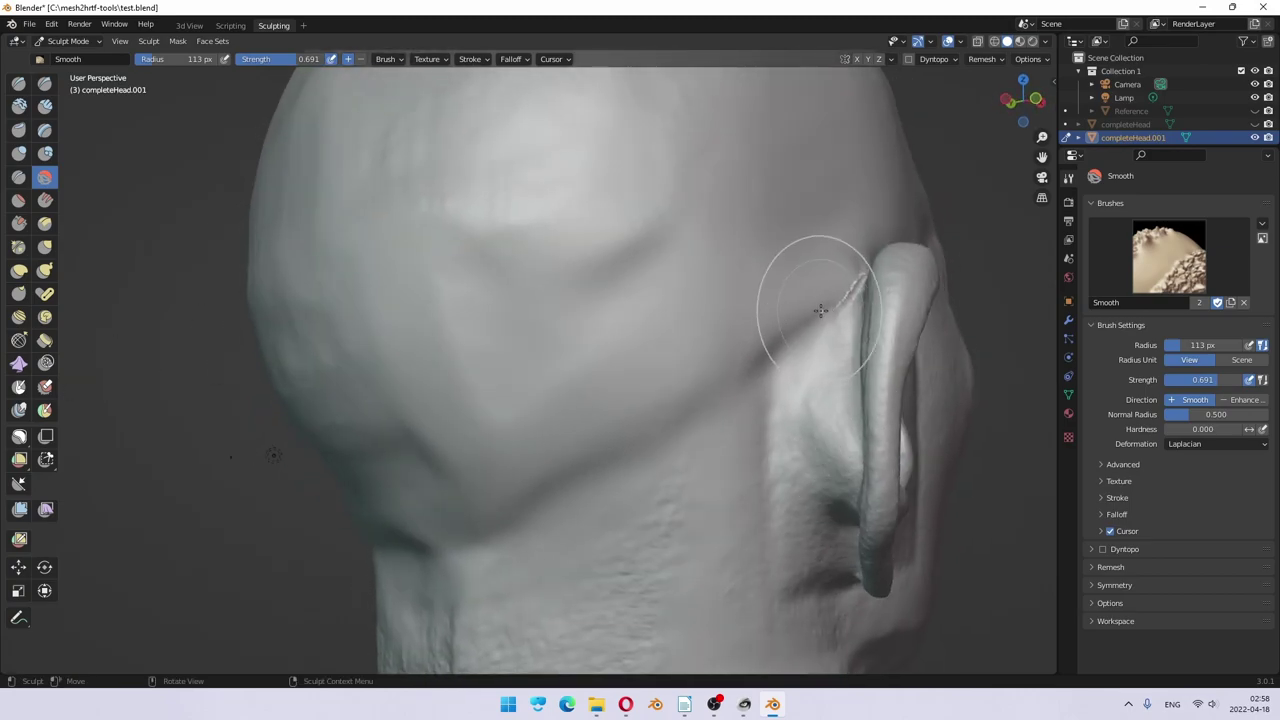
middle_drag(820, 310, 871, 306)
scroll(692, 315, up, 4)
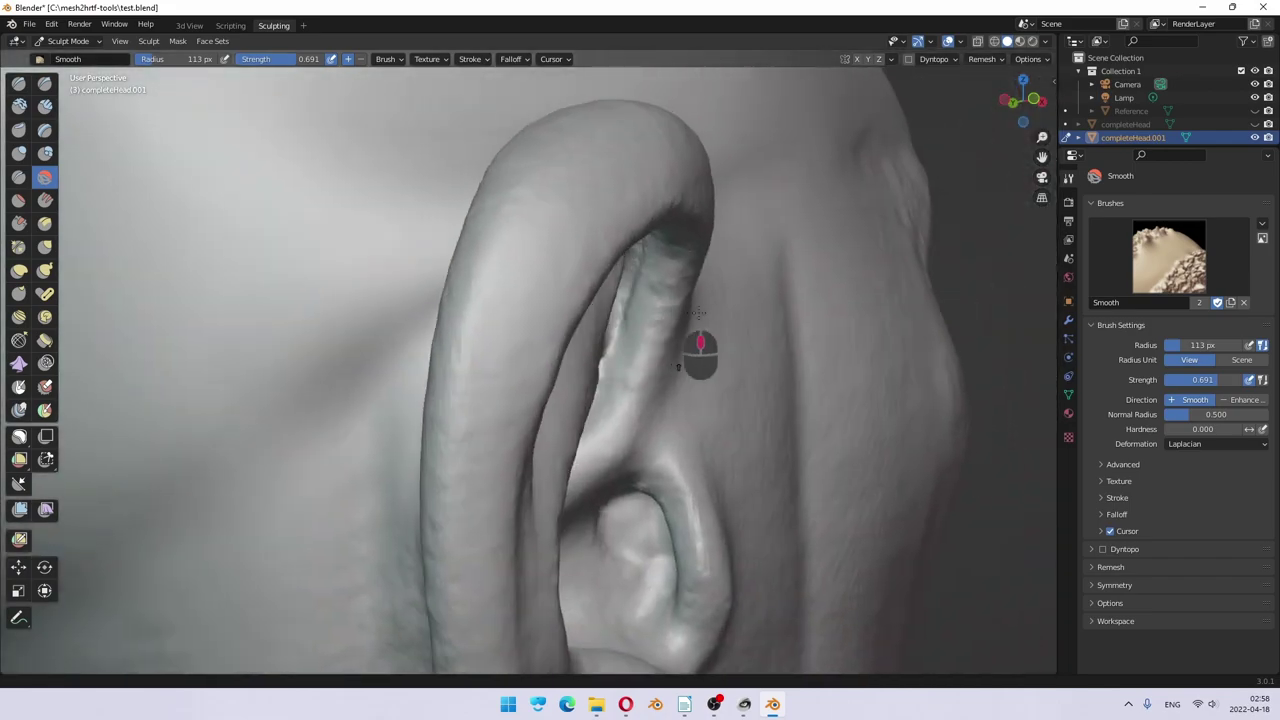
middle_drag(692, 315, 646, 326)
scroll(664, 323, up, 5)
mouse_move(768, 313)
middle_down()
mouse_move(786, 309)
mouse_move(771, 314)
mouse_move(778, 300)
middle_up()
click(614, 463)
scroll(633, 390, down, 3)
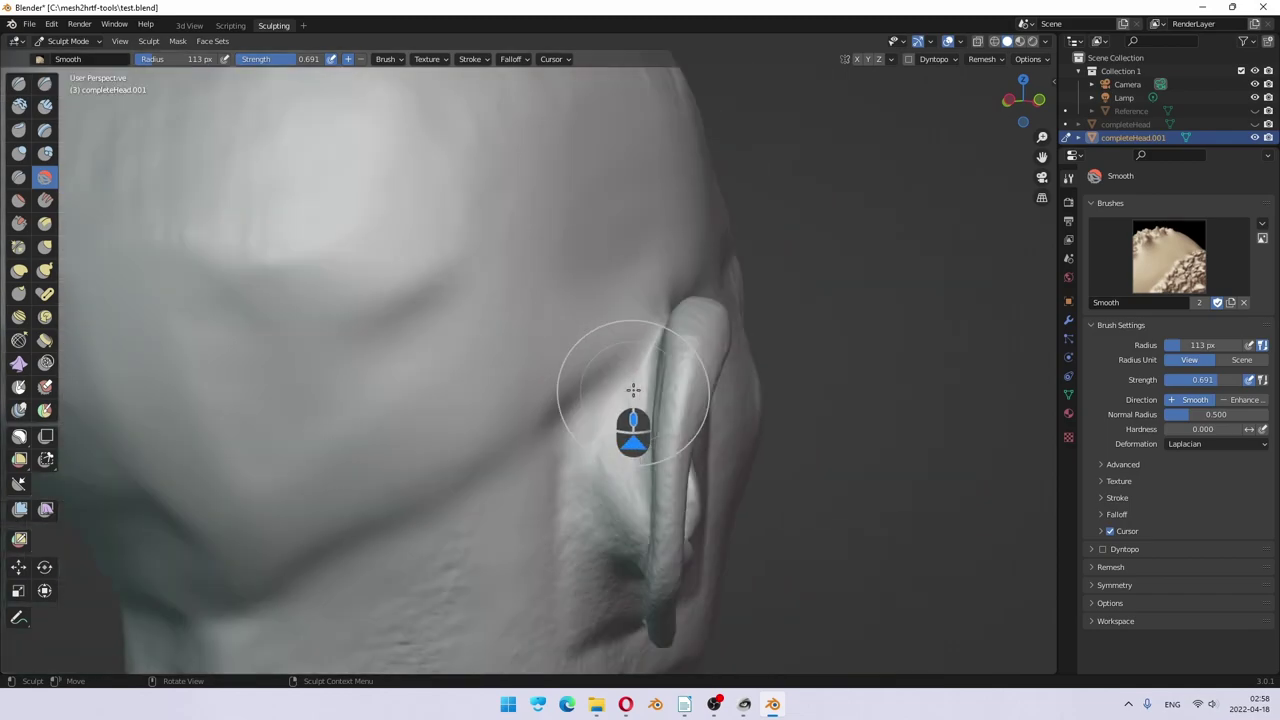
mouse_move(633, 390)
mouse_down()
mouse_move(575, 320)
mouse_move(560, 375)
mouse_move(584, 282)
mouse_move(595, 278)
mouse_move(557, 413)
mouse_move(520, 475)
mouse_up()
Step: Smooth the ridge running from behind the right ear across the lower back of the head
scroll(390, 488, down, 3)
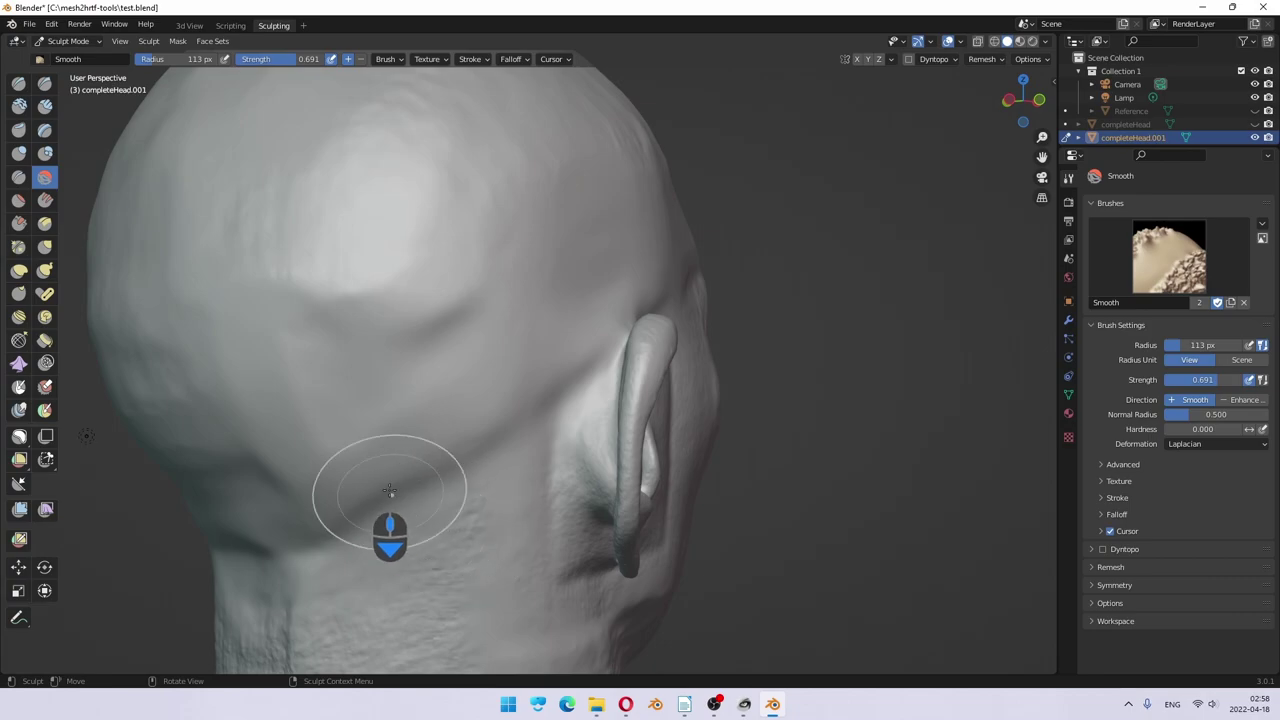
mouse_move(390, 488)
mouse_down()
mouse_move(378, 526)
mouse_move(437, 523)
mouse_up()
mouse_move(400, 523)
middle_down()
mouse_move(456, 504)
mouse_move(509, 543)
mouse_move(534, 531)
middle_up()
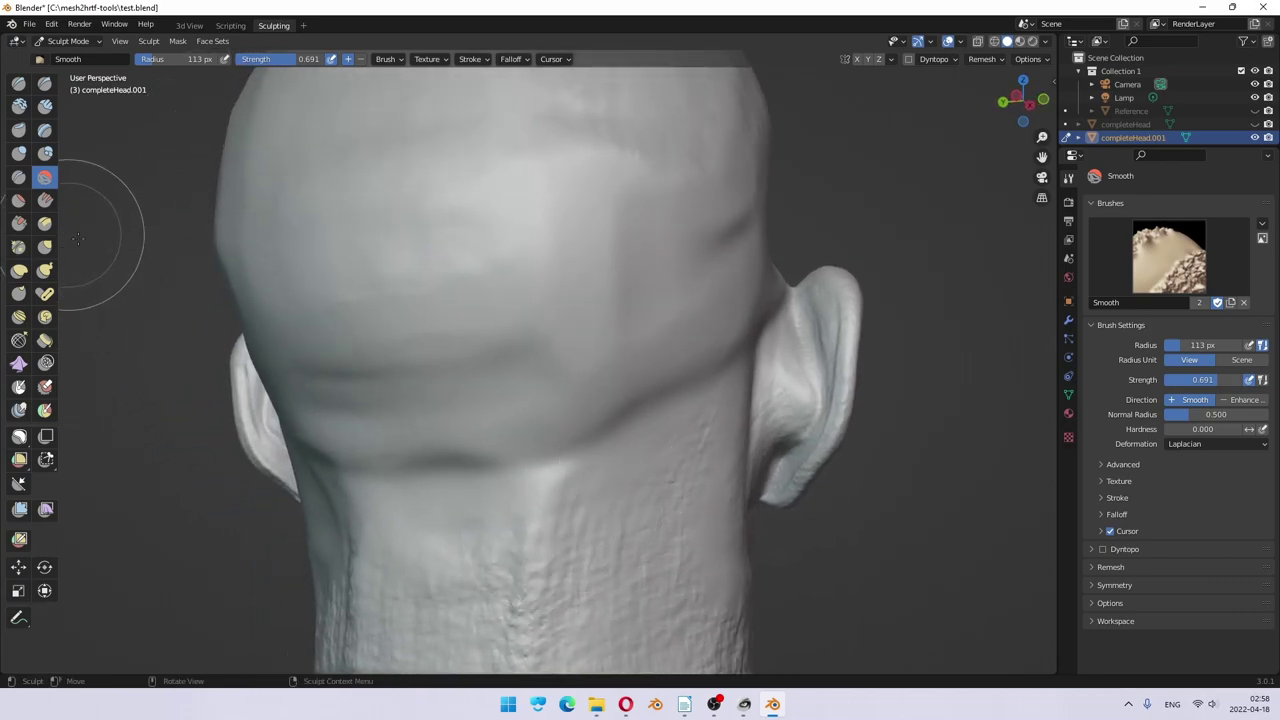
mouse_move(629, 414)
mouse_down()
mouse_move(618, 482)
mouse_move(669, 370)
mouse_move(579, 318)
mouse_move(584, 286)
mouse_move(617, 447)
mouse_move(670, 418)
mouse_move(705, 368)
mouse_move(703, 436)
mouse_move(658, 432)
mouse_move(593, 474)
mouse_move(540, 421)
mouse_move(477, 383)
mouse_move(449, 383)
mouse_move(428, 306)
mouse_up()
Step: Switch to the 3d View workspace and save test.blend before working on the neck opening
scroll(533, 393, down, 2)
middle_drag(614, 400, 569, 322)
middle_drag(591, 534, 582, 429)
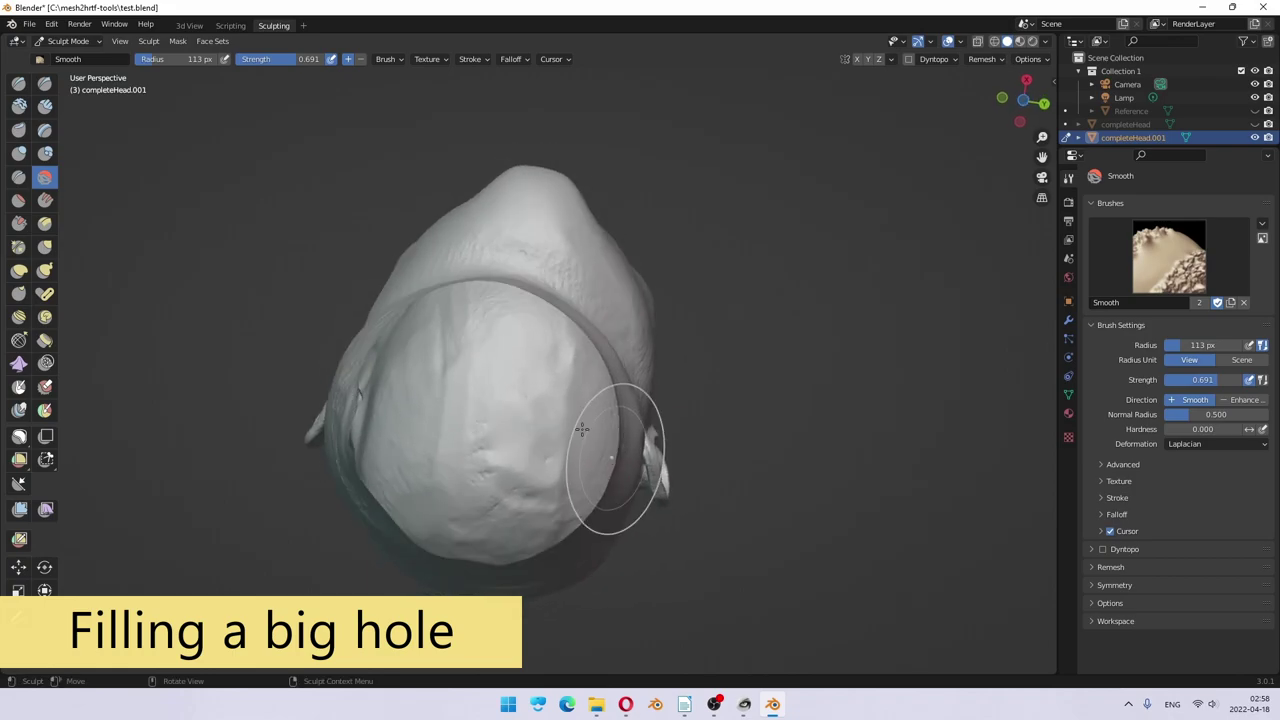
click(189, 25)
middle_drag(752, 448, 746, 341)
key(ctrl+s)
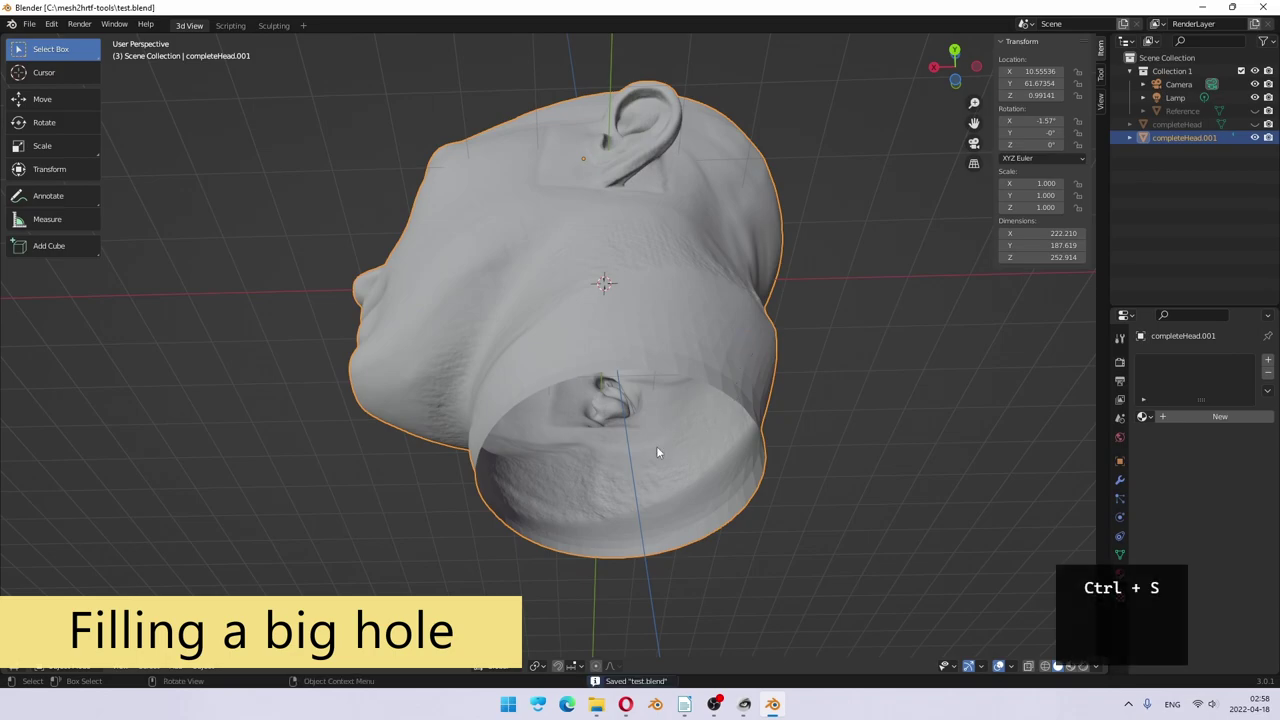
Step: In Edit Mode, clear the selection on completeHead.001 and select the boundary edge loop around the open neck
scroll(606, 410, down, 2)
scroll(581, 410, up, 4)
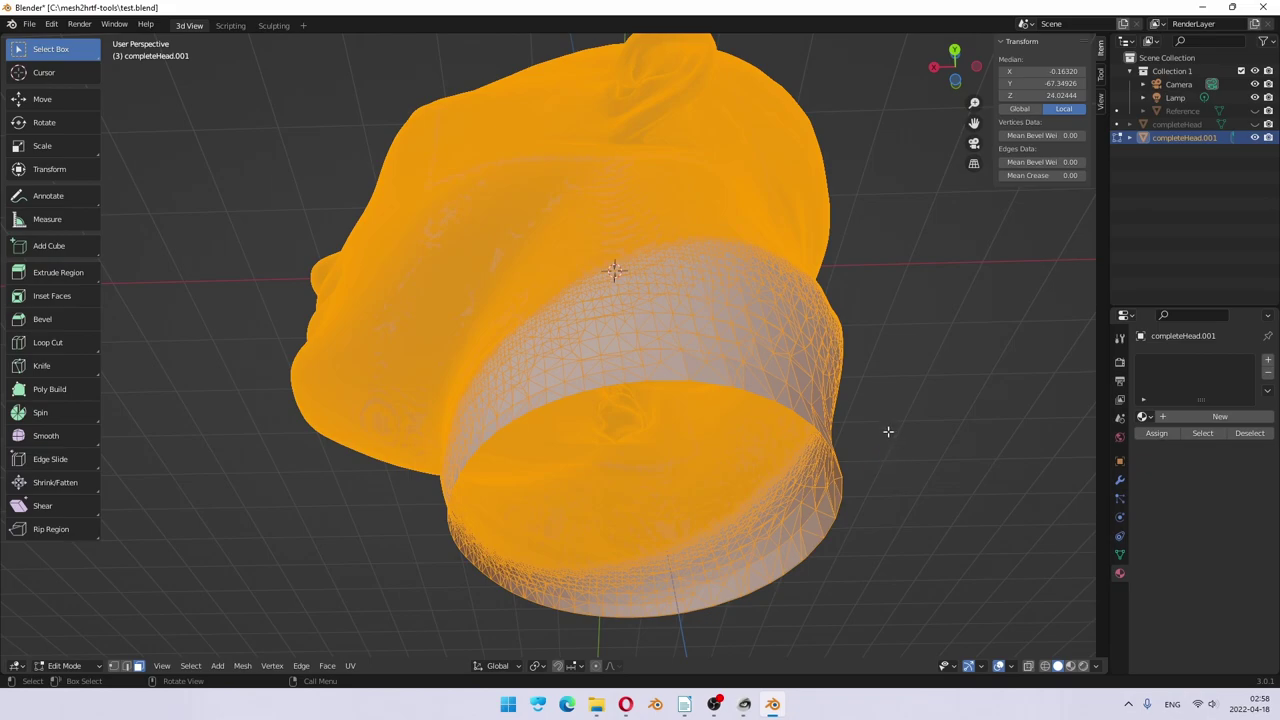
key(alt+a)
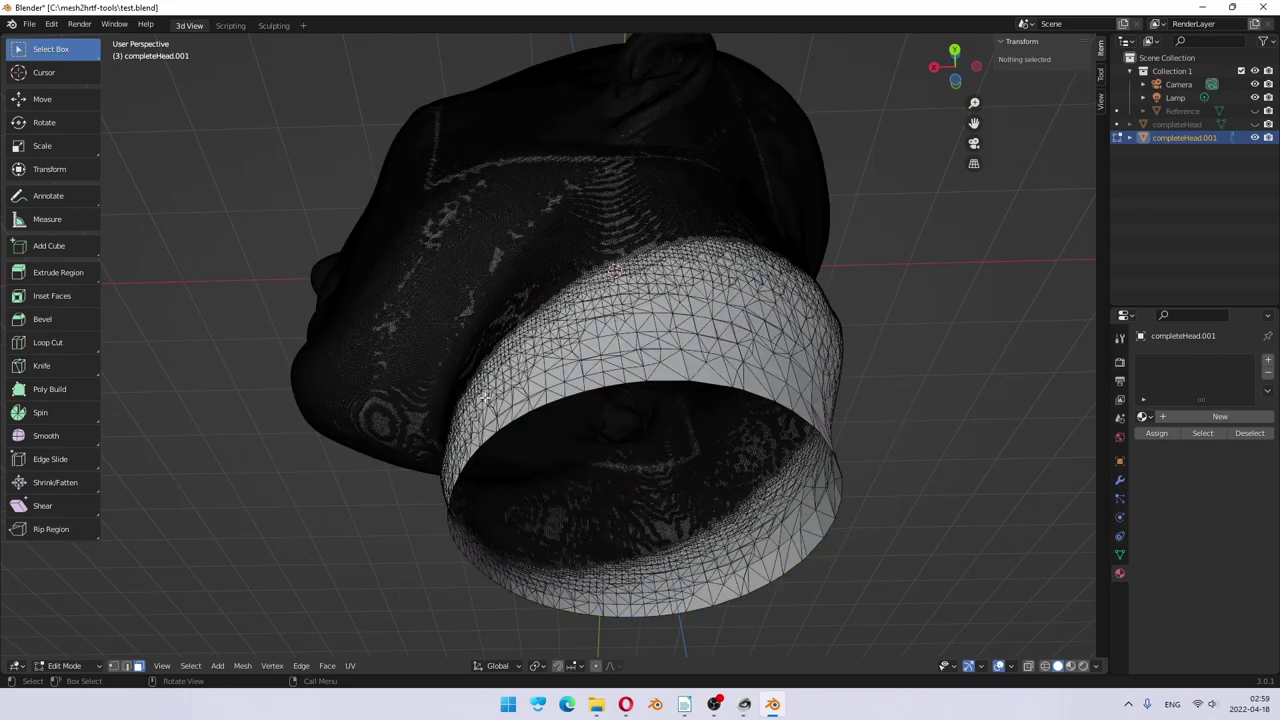
scroll(665, 394, up, 3)
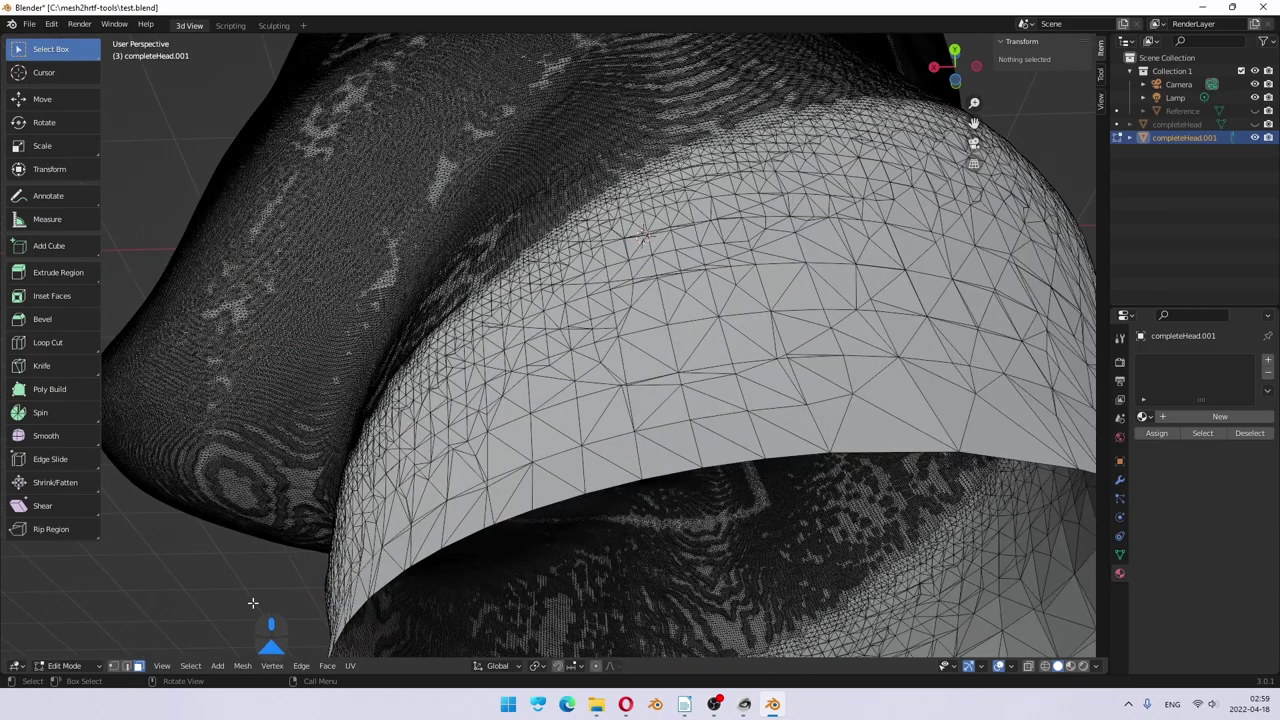
click(127, 667)
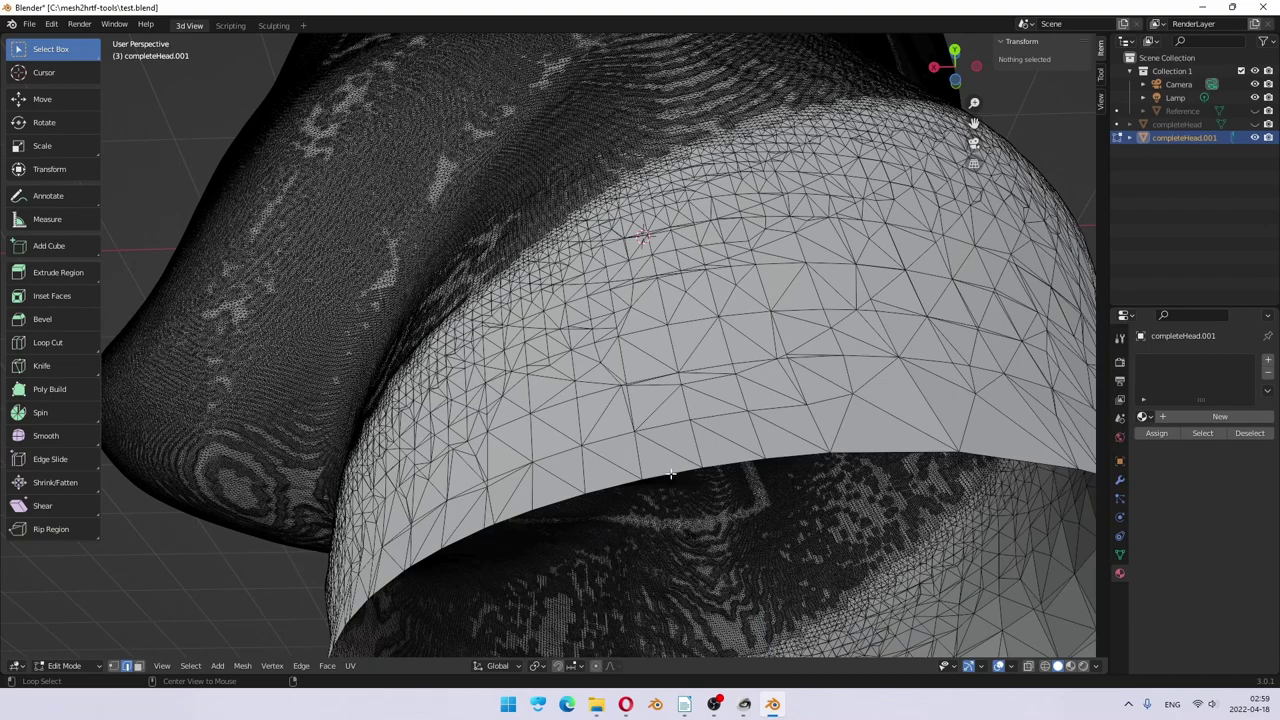
alt+click(677, 524)
scroll(800, 490, down, 8)
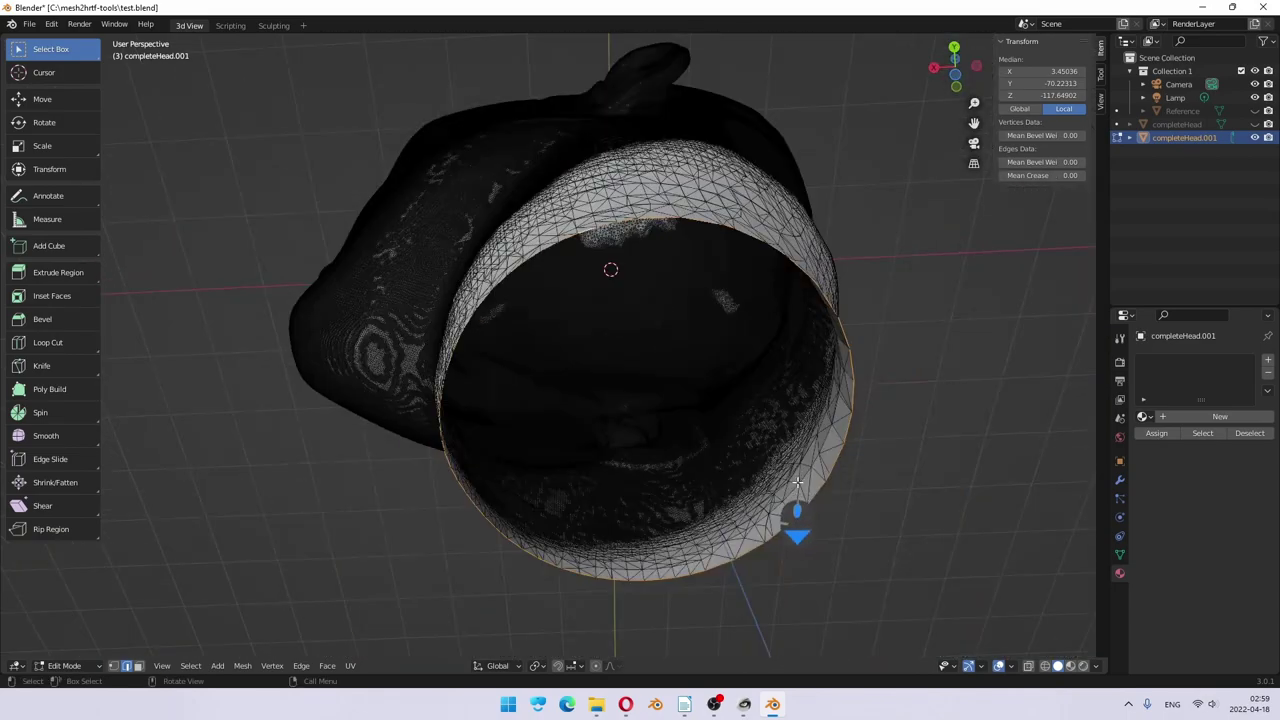
Step: Close the neck opening of completeHead.001 with Grid Fill on the selected boundary loop
middle_drag(797, 484, 708, 535)
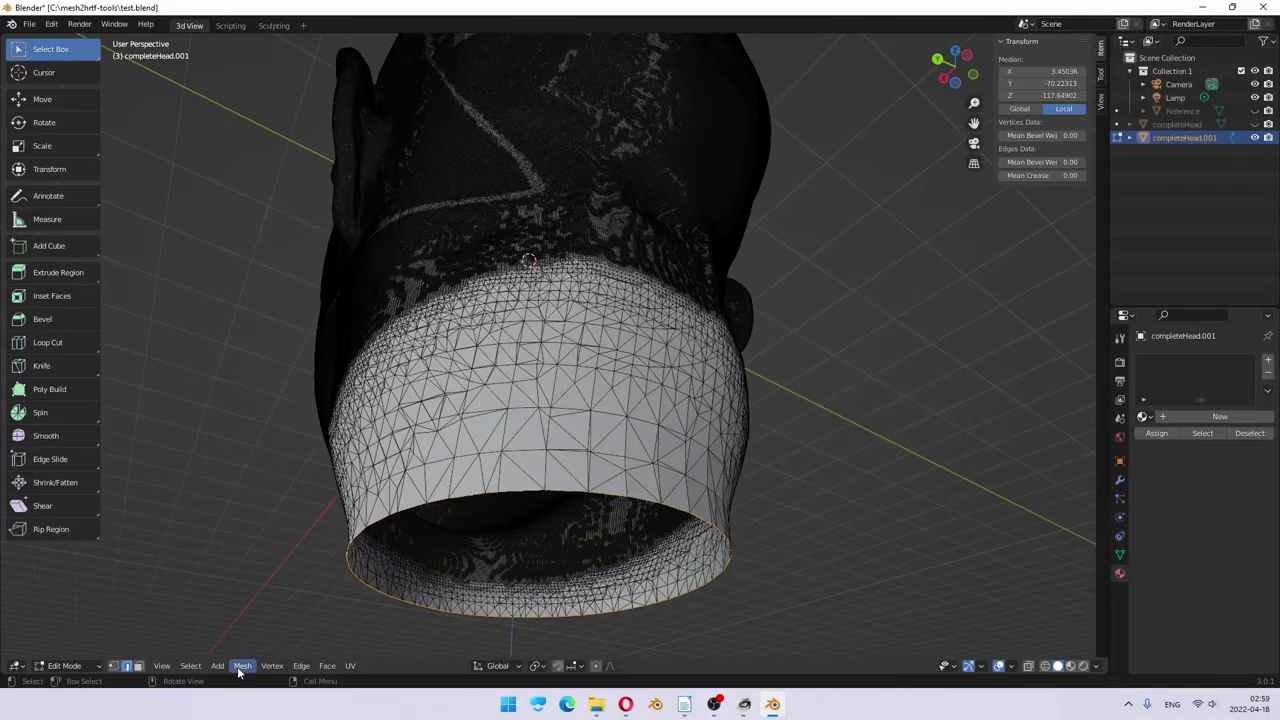
click(326, 667)
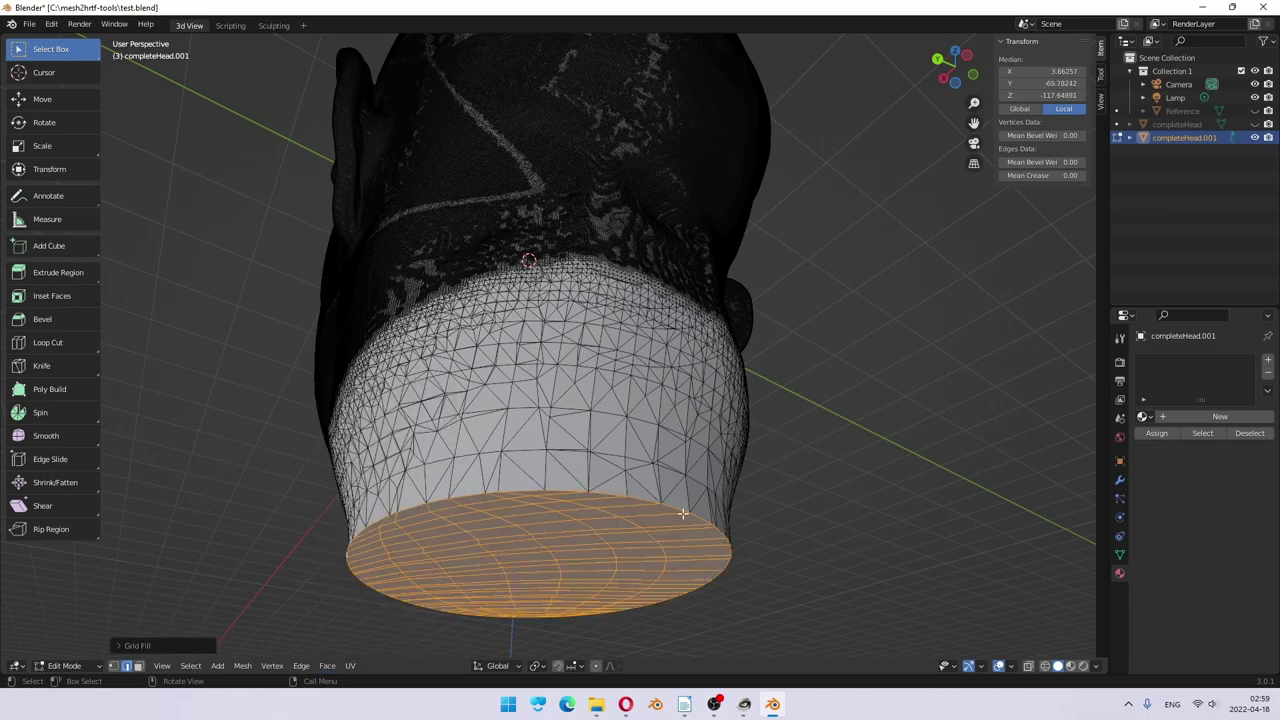
middle_drag(683, 513, 652, 515)
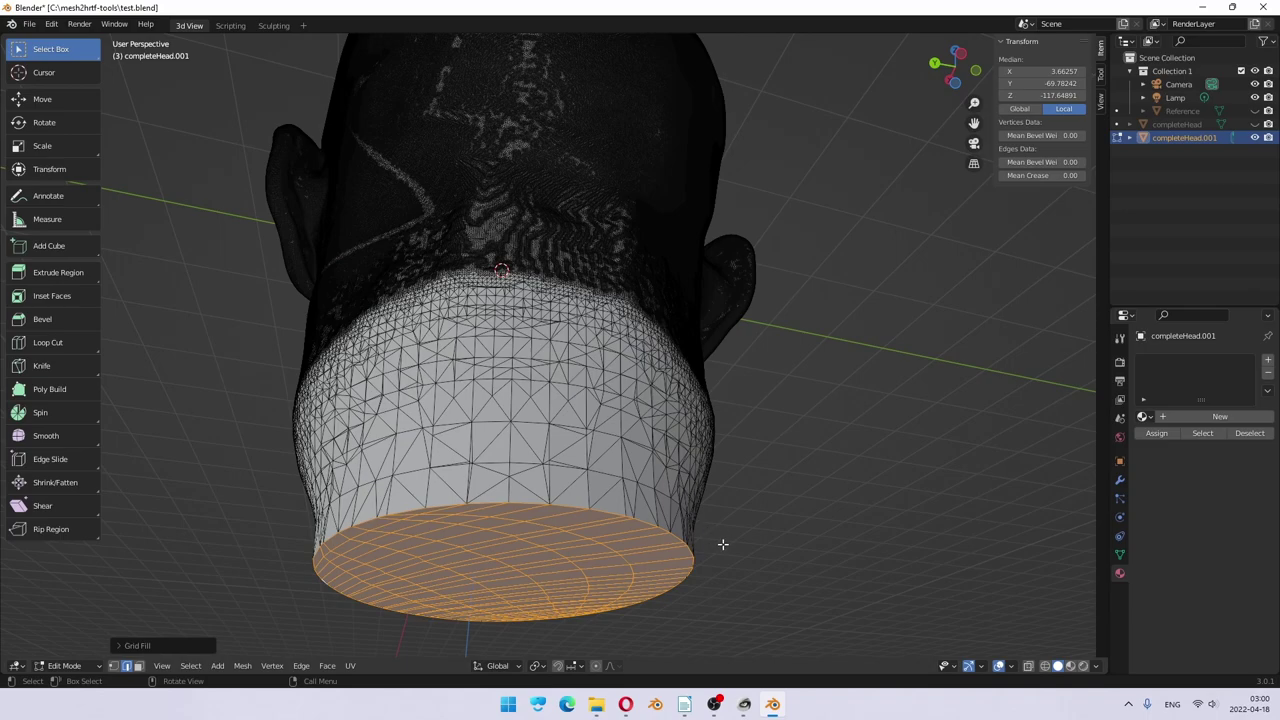
Step: Return to the Sculpting workspace and inspect the filled neck base and the whole head
scroll(674, 493, down, 3)
middle_drag(563, 440, 745, 457)
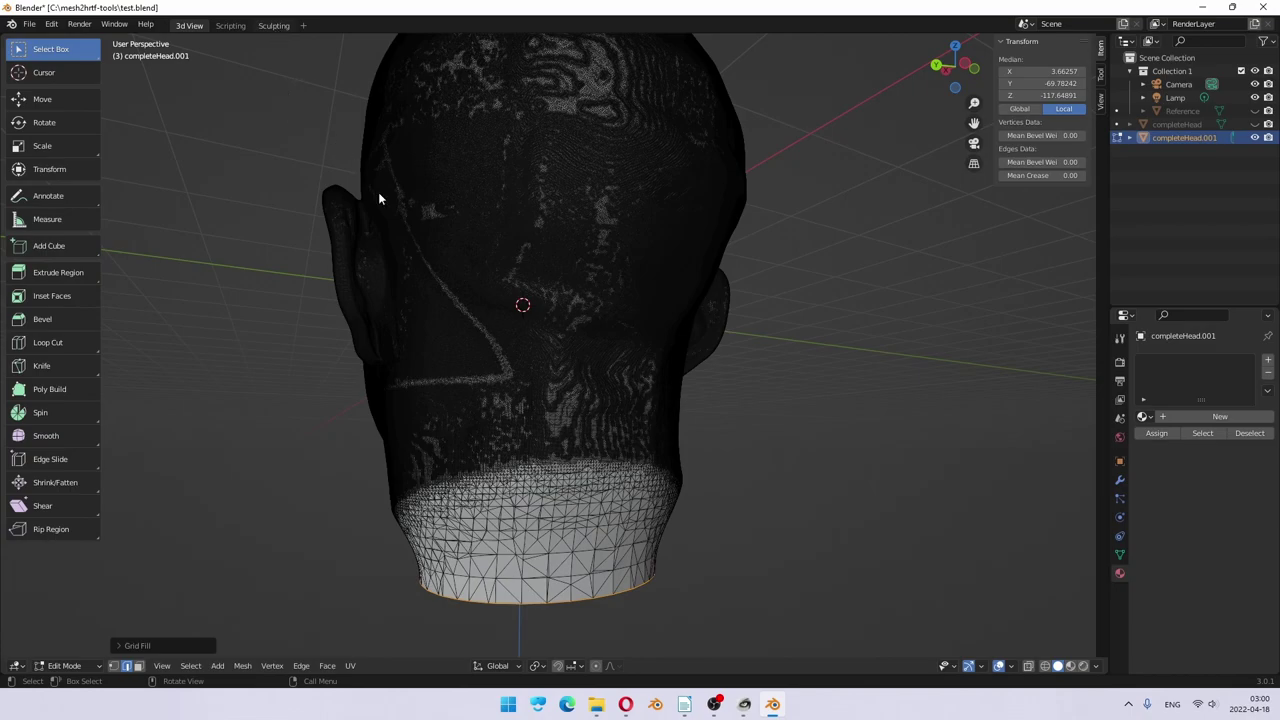
key(ctrl+Page_Up)
mouse_move(729, 486)
middle_down()
mouse_move(808, 503)
mouse_move(680, 471)
middle_up()
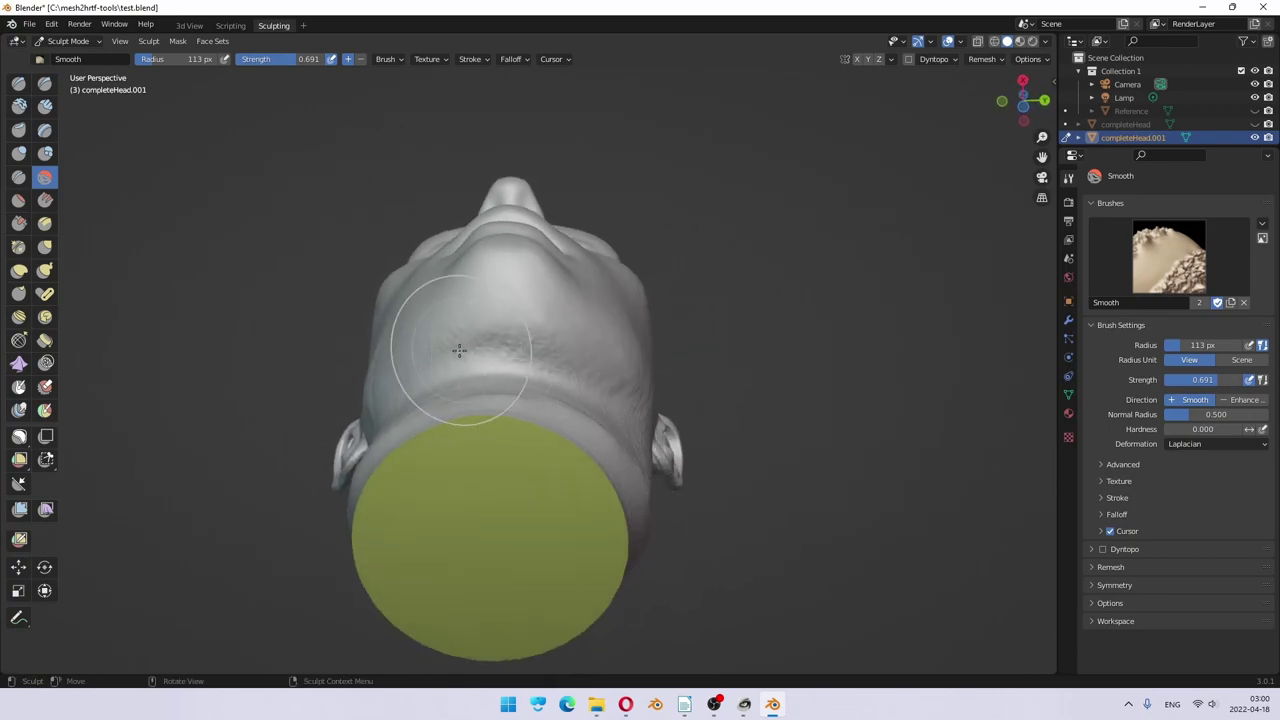
mouse_move(449, 323)
middle_down()
mouse_move(539, 378)
mouse_move(578, 430)
middle_up()
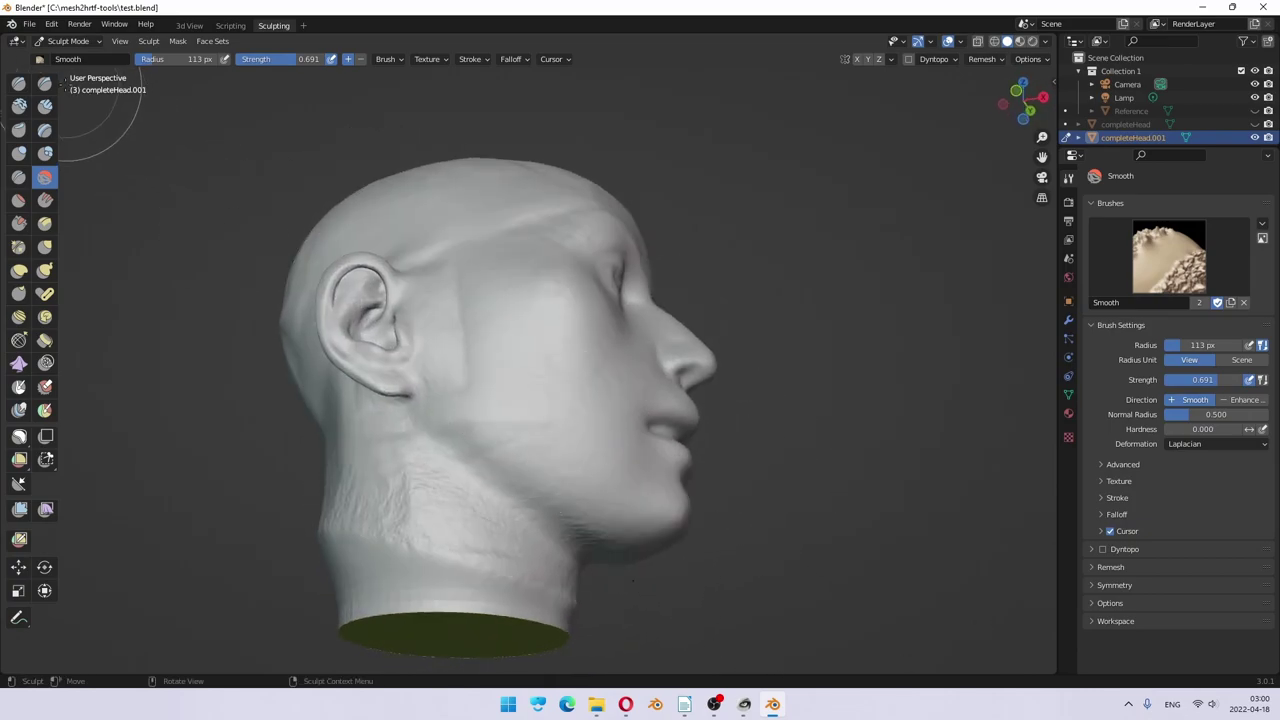
Step: Smooth the hard edge around the filled neck base of completeHead.001 with the Smooth brush at 113 px radius and 0.691 strength
mouse_move(423, 600)
mouse_down()
mouse_move(423, 623)
mouse_move(375, 622)
mouse_move(510, 615)
mouse_up()
mouse_move(510, 615)
middle_down()
mouse_move(521, 664)
mouse_move(457, 509)
middle_up()
mouse_move(435, 460)
mouse_down()
mouse_move(506, 472)
mouse_move(560, 546)
mouse_move(538, 489)
mouse_move(498, 460)
mouse_move(424, 446)
mouse_move(405, 476)
mouse_up()
mouse_move(405, 476)
middle_down()
mouse_move(491, 514)
mouse_move(543, 514)
middle_up()
mouse_move(543, 514)
mouse_down()
mouse_move(470, 544)
mouse_move(423, 573)
mouse_up()
mouse_move(423, 573)
middle_down()
mouse_move(540, 560)
mouse_move(686, 457)
middle_up()
mouse_move(686, 457)
mouse_down()
mouse_move(598, 431)
mouse_move(546, 438)
mouse_move(502, 466)
mouse_up()
mouse_move(502, 466)
middle_down()
mouse_move(526, 523)
mouse_move(609, 509)
middle_up()
mouse_move(609, 509)
mouse_down()
mouse_move(560, 491)
mouse_move(510, 516)
mouse_move(514, 549)
mouse_up()
middle_drag(514, 549, 528, 528)
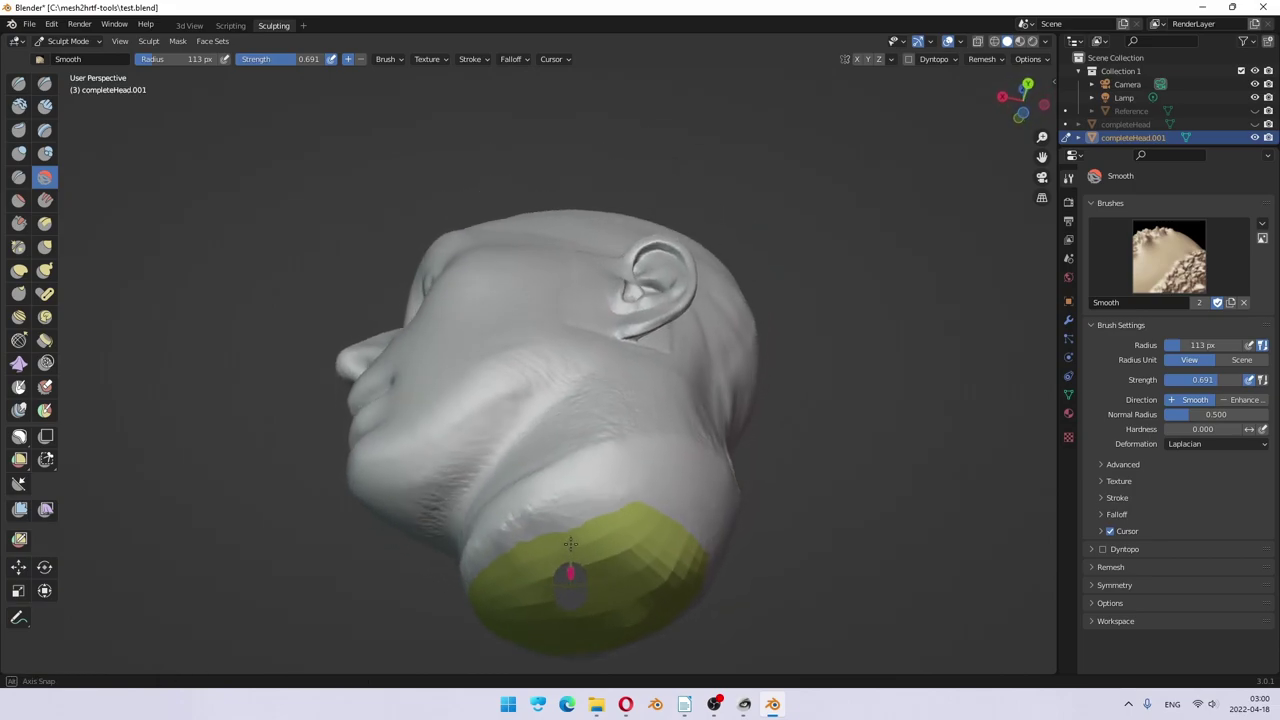
middle_drag(571, 545, 511, 582)
middle_drag(628, 532, 654, 663)
middle_drag(608, 608, 522, 607)
mouse_move(522, 607)
mouse_down()
mouse_move(422, 592)
mouse_move(471, 600)
mouse_move(528, 586)
mouse_move(433, 585)
mouse_move(553, 628)
mouse_up()
mouse_move(553, 628)
middle_down()
mouse_move(571, 586)
mouse_move(557, 543)
middle_up()
mouse_move(437, 467)
mouse_down()
mouse_move(471, 600)
mouse_move(414, 557)
mouse_move(389, 512)
mouse_up()
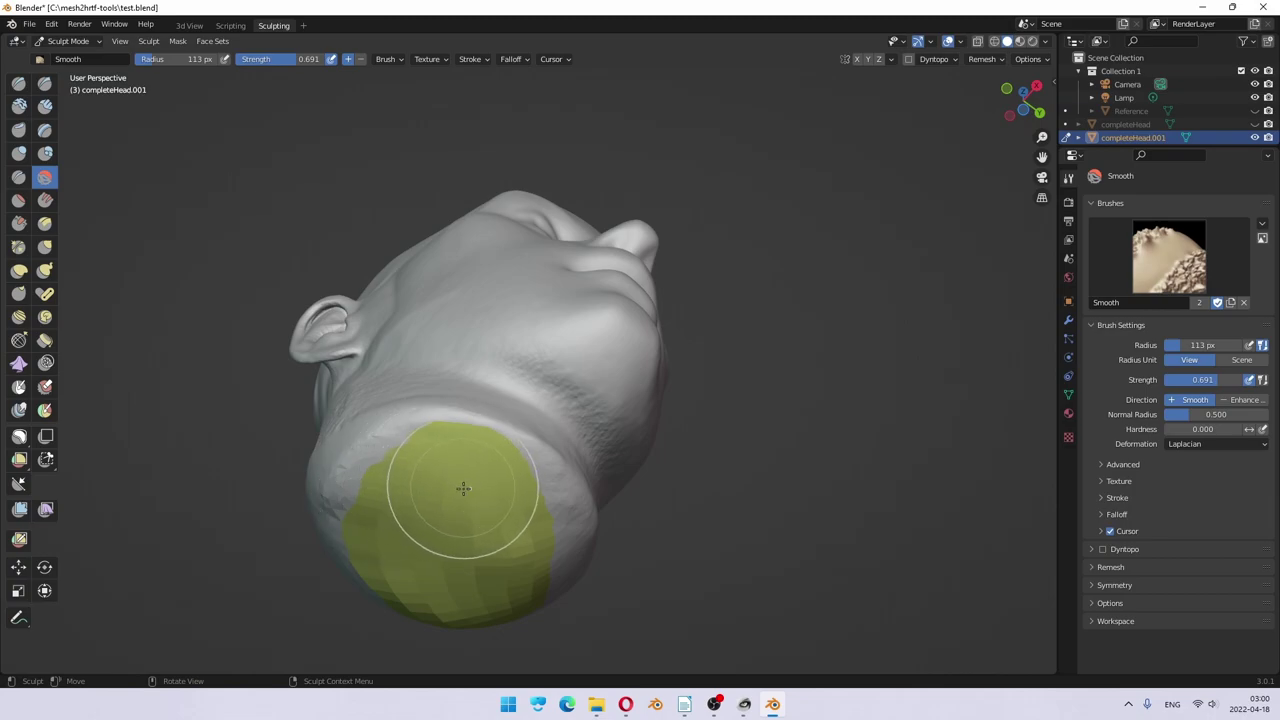
middle_drag(466, 489, 543, 557)
mouse_move(543, 557)
mouse_down()
mouse_move(466, 517)
mouse_move(382, 517)
mouse_move(646, 560)
mouse_up()
mouse_move(646, 560)
middle_down()
mouse_move(517, 569)
mouse_move(543, 580)
middle_up()
Step: Inspect the rounded neck base of completeHead.001 from the front and from below
scroll(548, 511, down, 3)
middle_drag(548, 511, 557, 571)
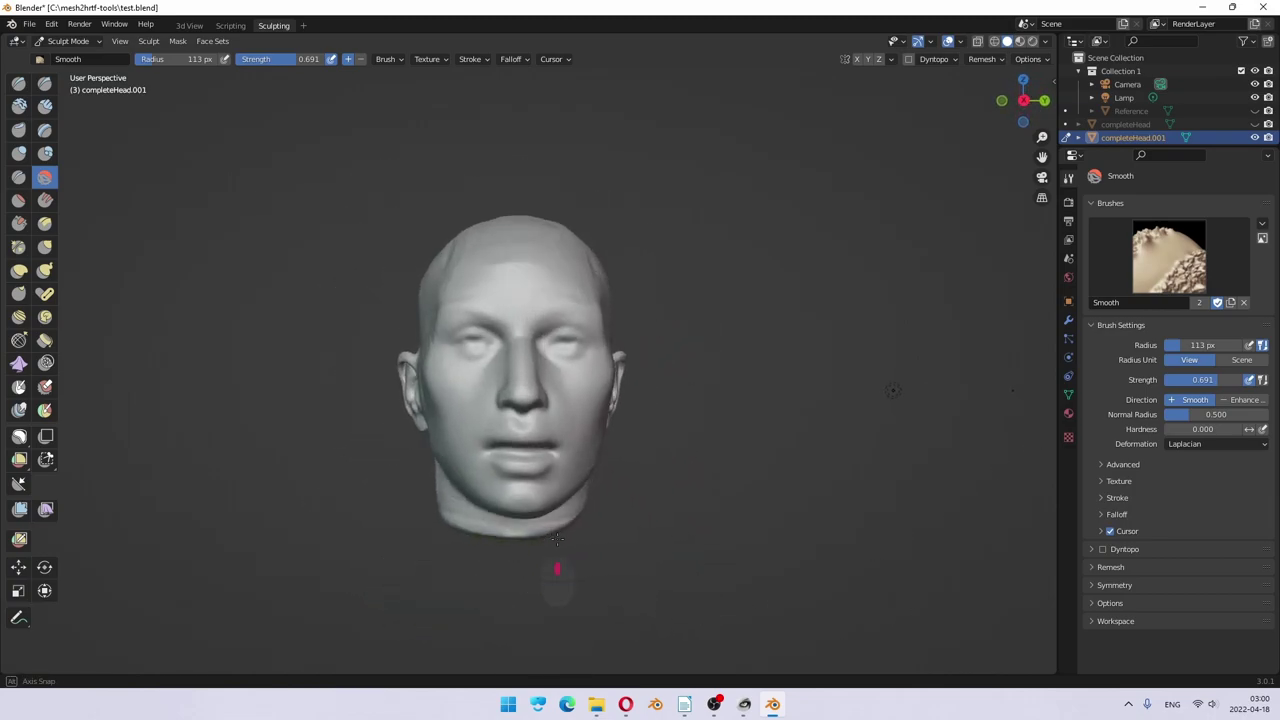
middle_drag(614, 523, 600, 371)
scroll(490, 385, up, 2)
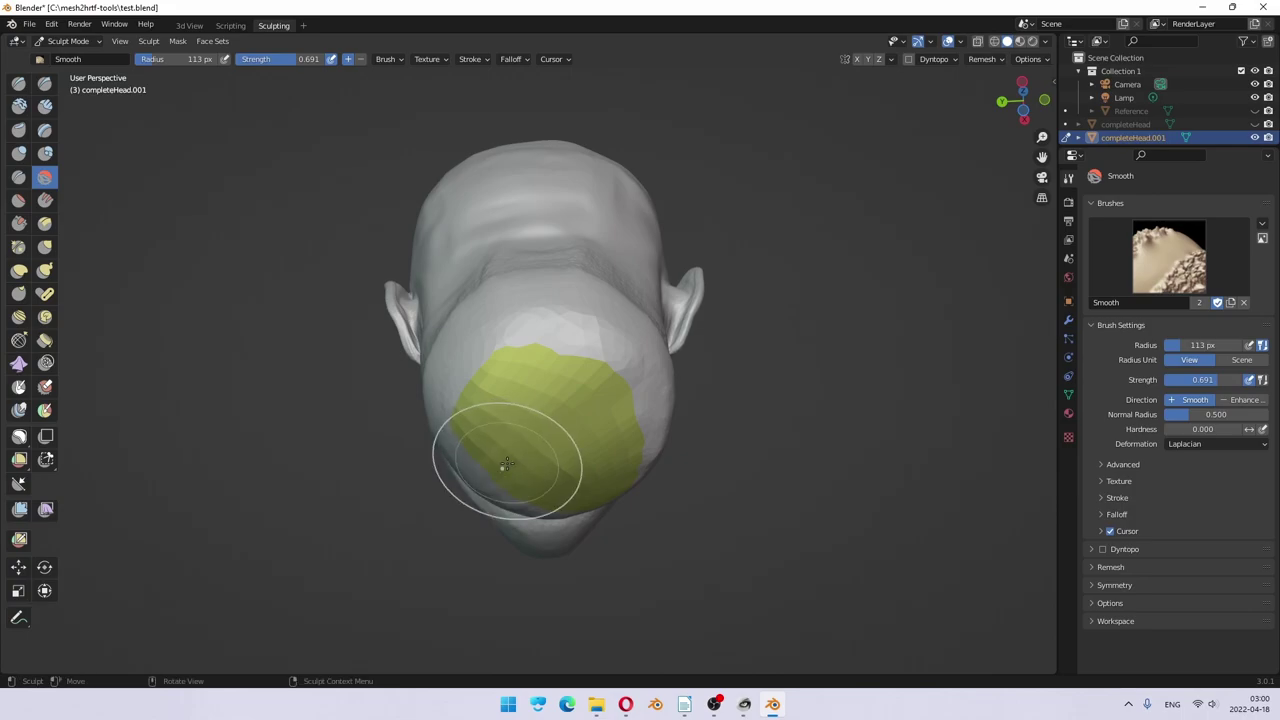
middle_drag(623, 366, 763, 449)
Step: Switch to the Mesh2HRTF wiki in the browser and find the section "How to make sure that 3D mesh is ready"
key(alt+Tab)
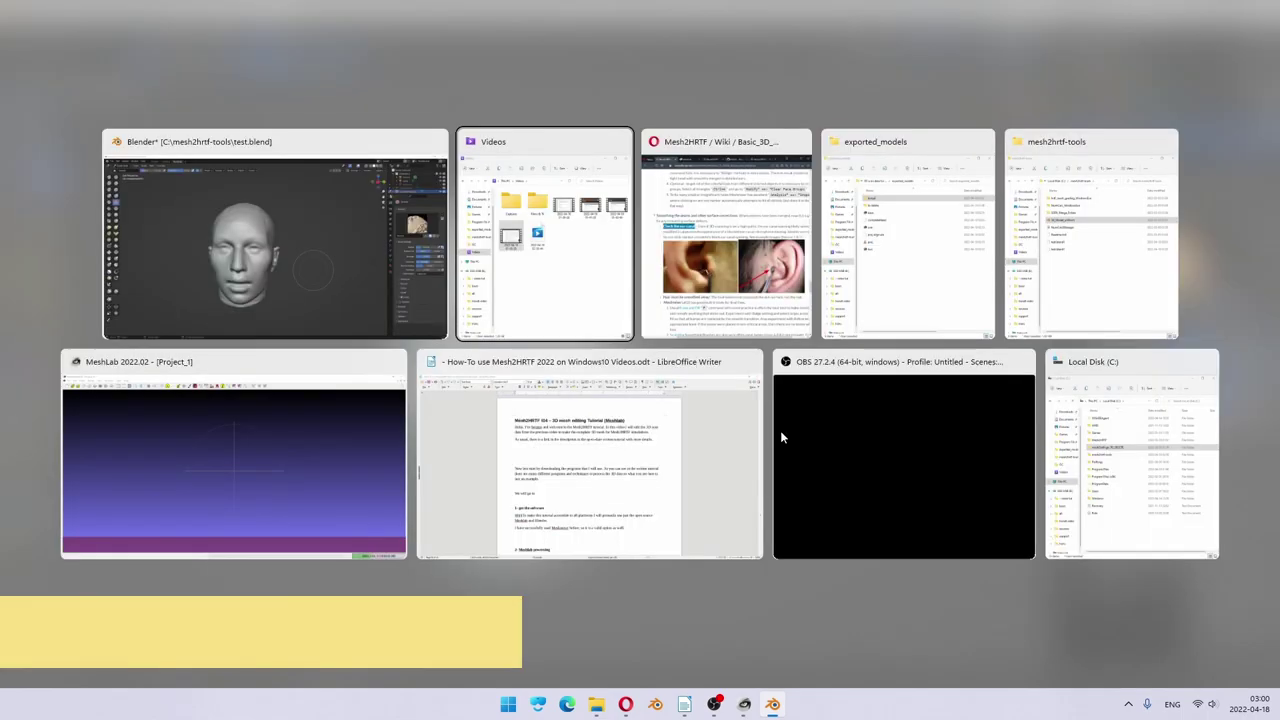
key(alt+Tab)
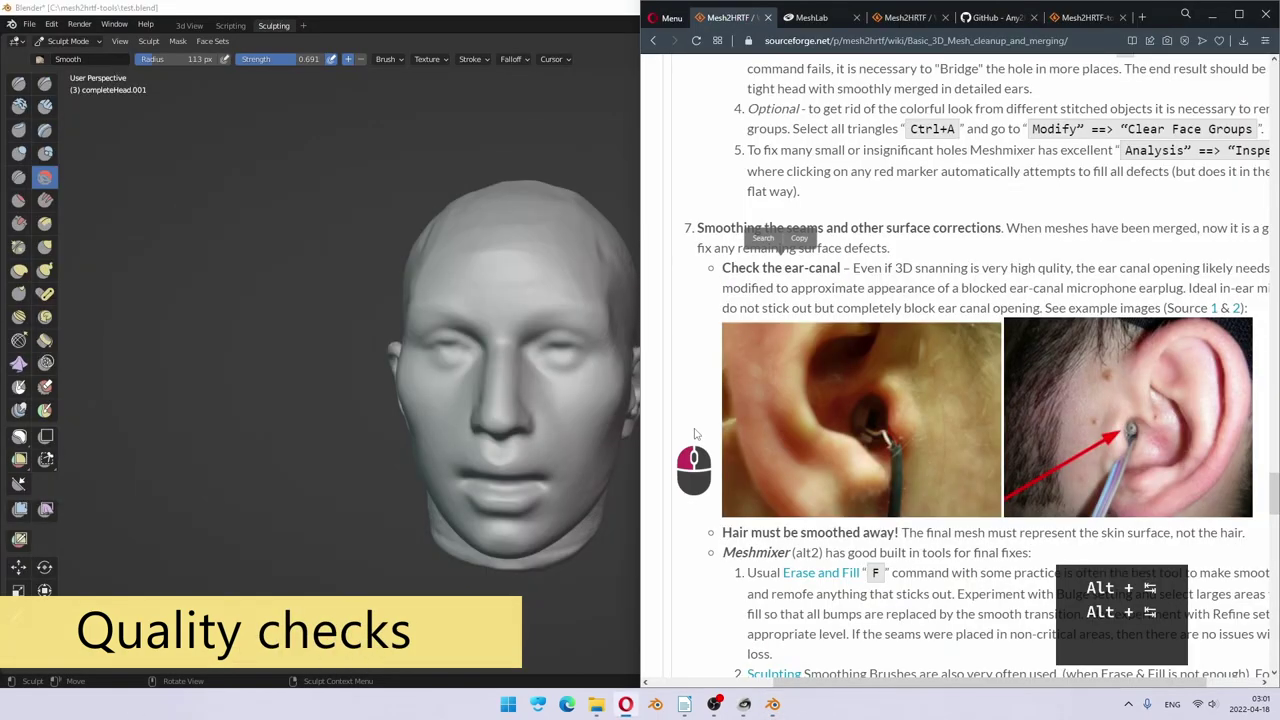
scroll(694, 470, down, 5)
scroll(750, 485, down, 3)
scroll(750, 485, down, 2)
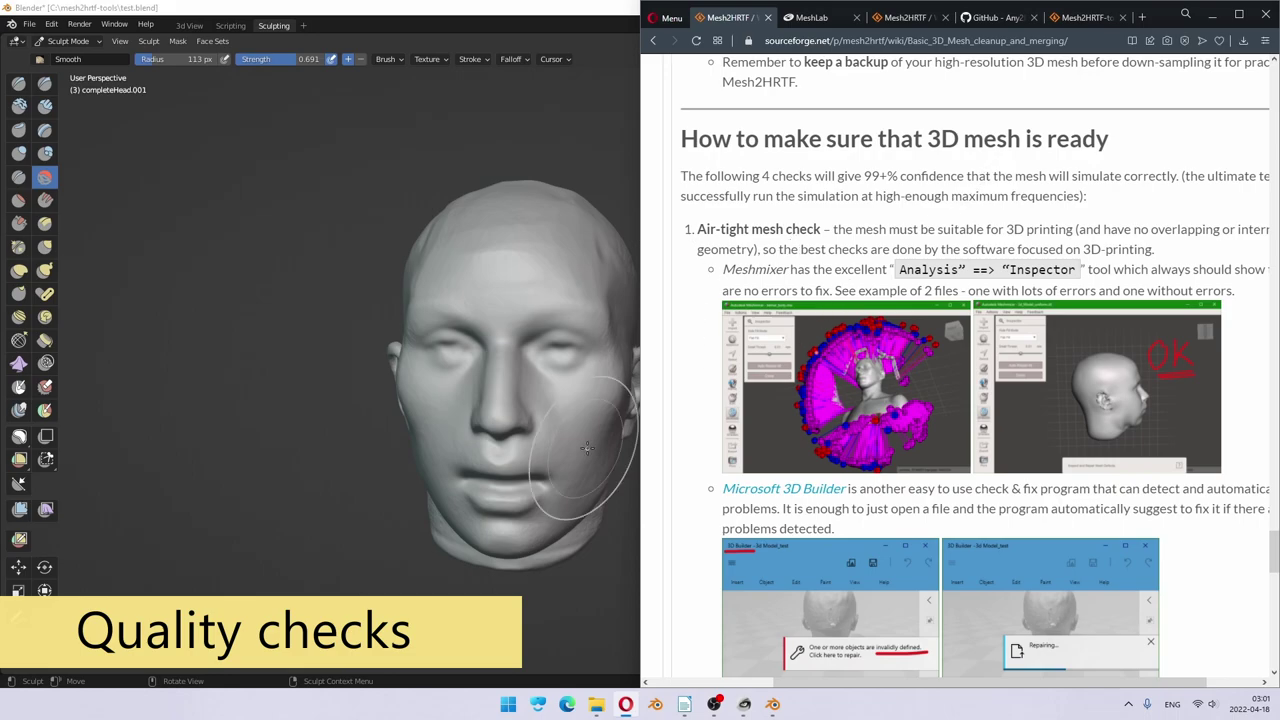
Step: Return to Blender and examine the neck base, the ears and the back of the head for gaps in the mesh
click(543, 506)
middle_drag(543, 506, 514, 386)
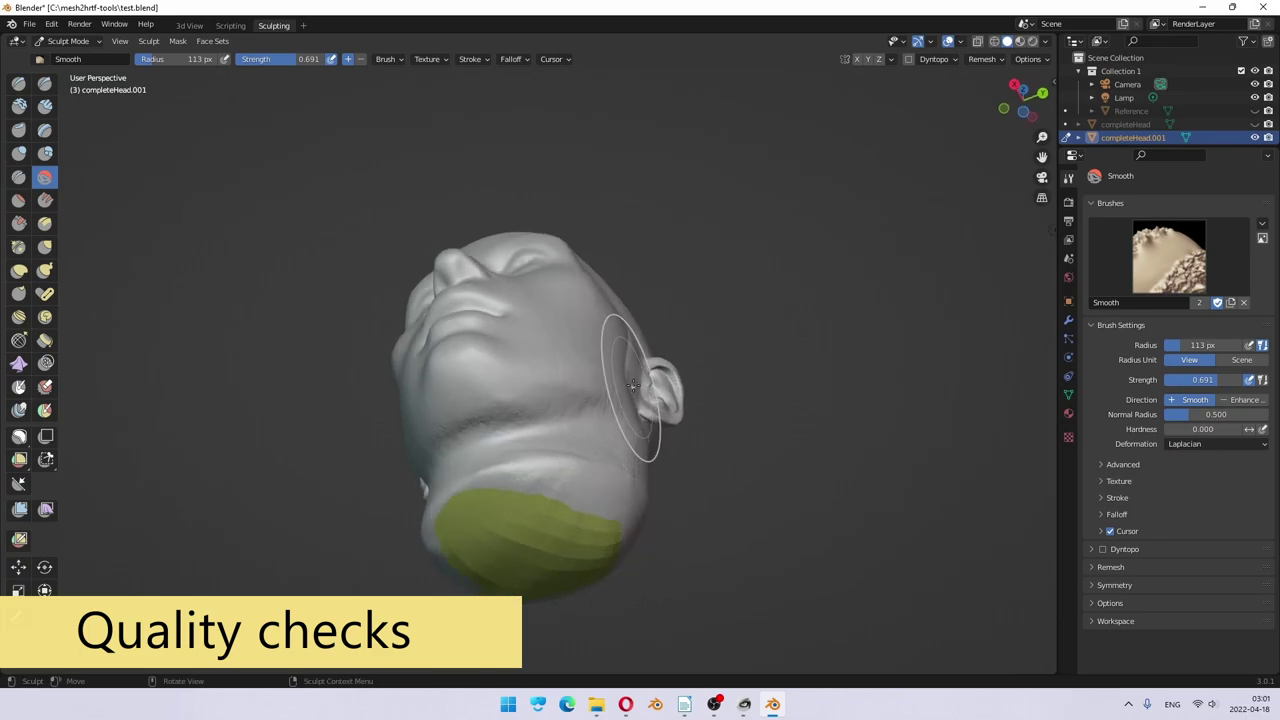
middle_drag(632, 385, 523, 451)
scroll(614, 394, up, 4)
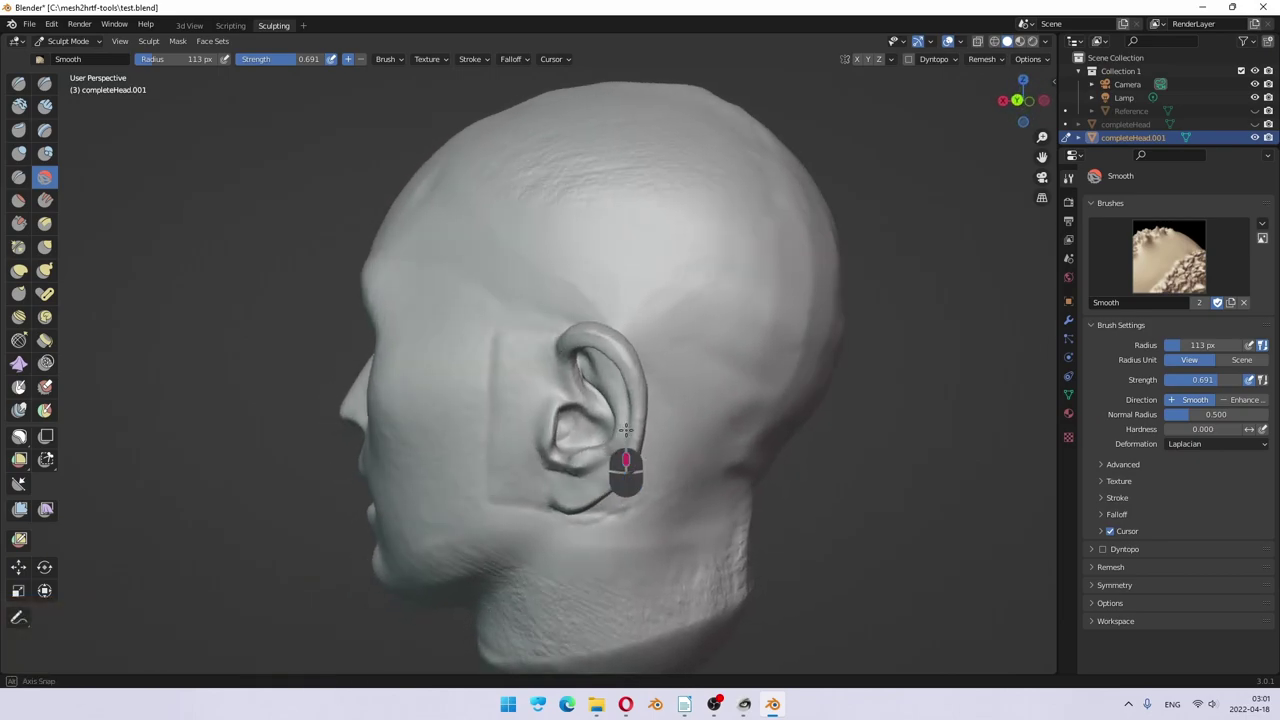
scroll(625, 430, down, 3)
mouse_move(700, 363)
middle_down()
mouse_move(621, 407)
mouse_move(584, 392)
middle_up()
Step: Switch back to the wiki and read the air-tight mesh, scale and surface smoothness checks
key(alt+Tab)
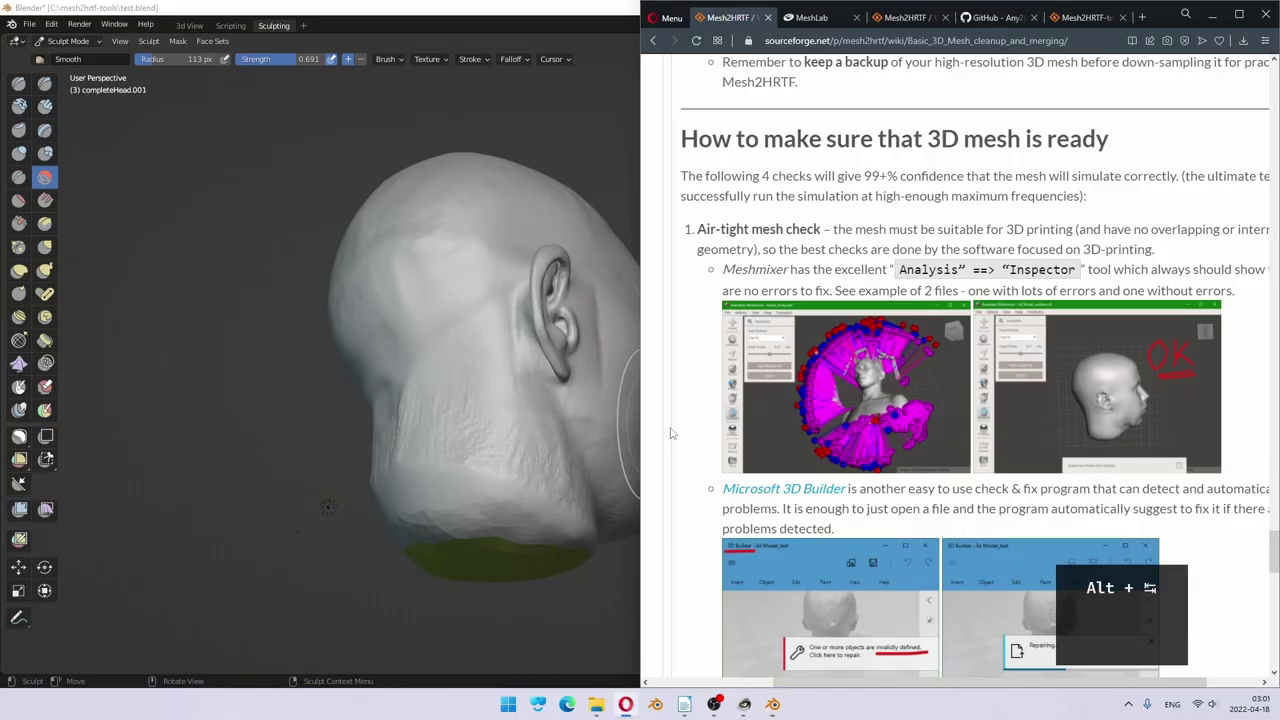
scroll(882, 478, down, 3)
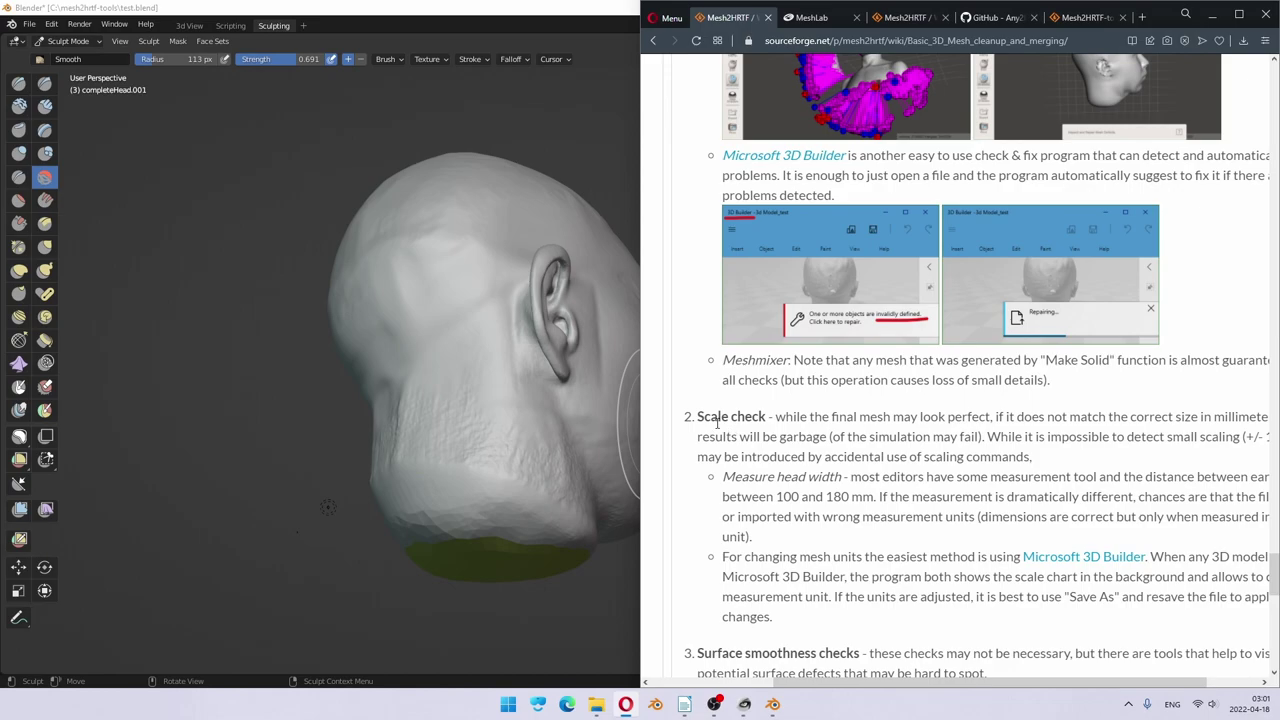
scroll(716, 424, down, 3)
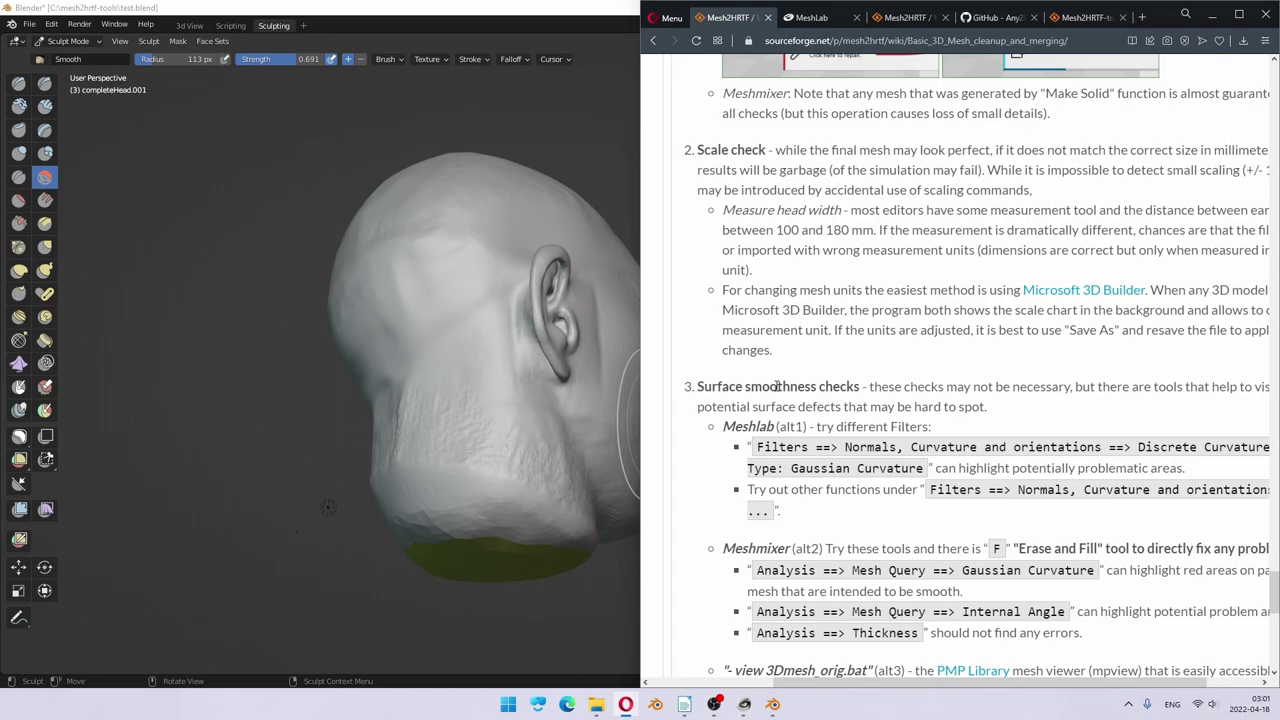
scroll(712, 470, down, 1)
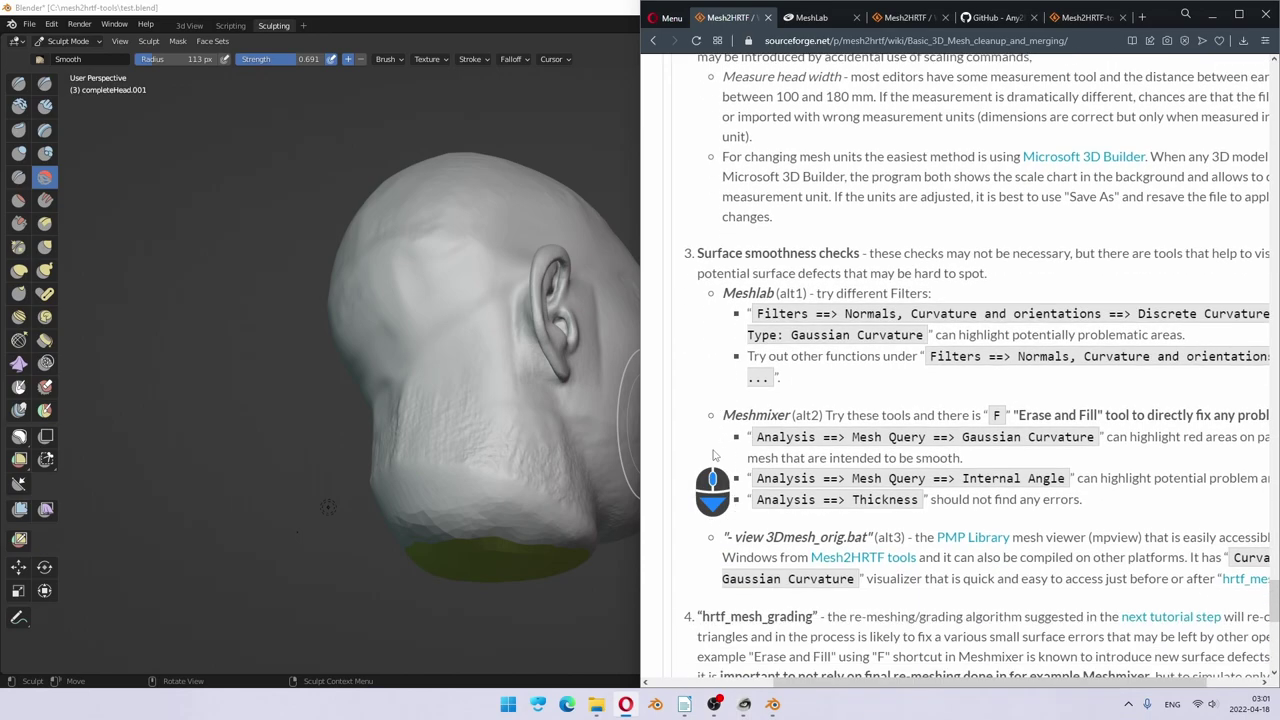
scroll(726, 295, down, 1)
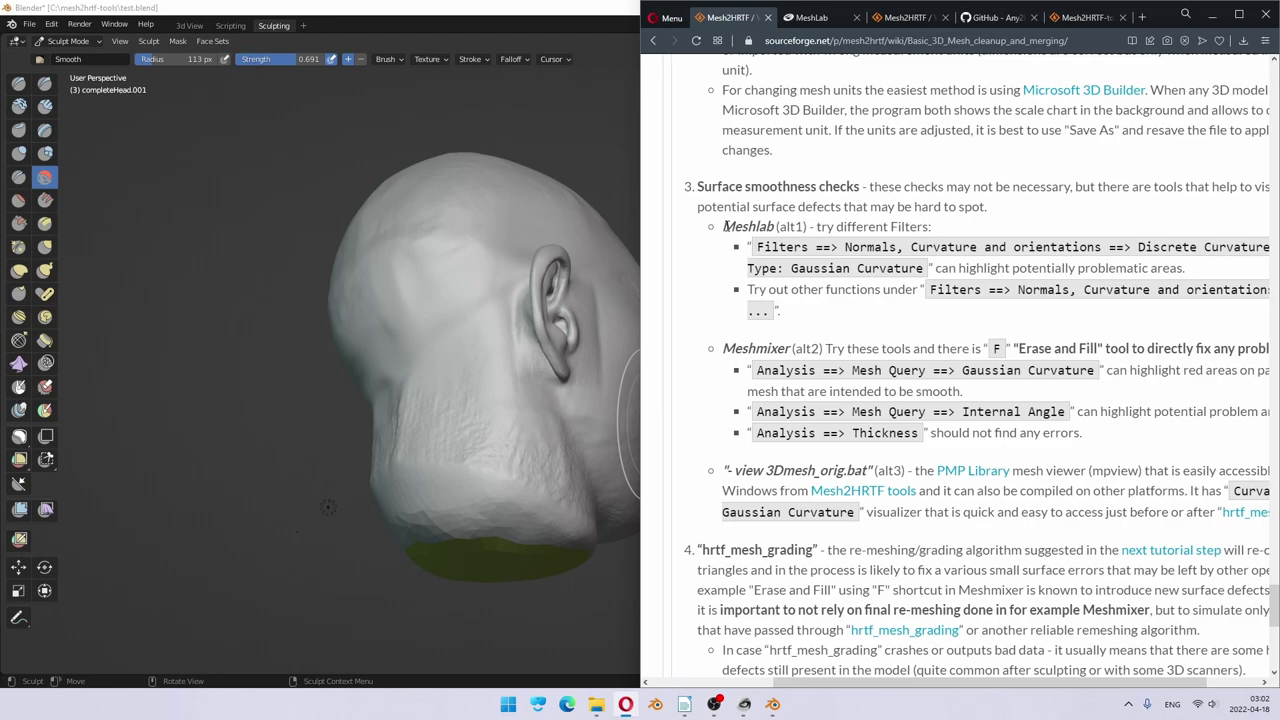
Step: Review the Meshlab, Meshmixer and "view 3Dmesh_orig.bat" smoothness checks, then the "hrtf_mesh_grading" and last resort fixes notes
drag(726, 226, 776, 227)
drag(723, 348, 791, 349)
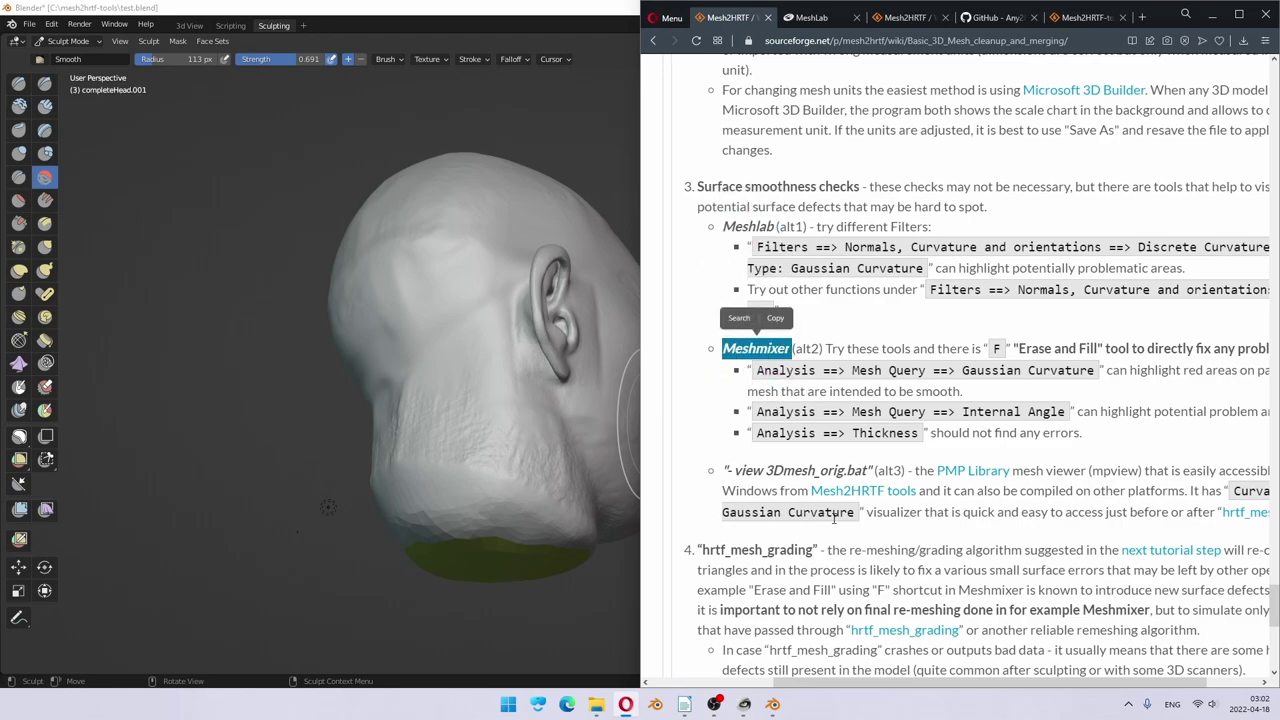
drag(733, 470, 857, 471)
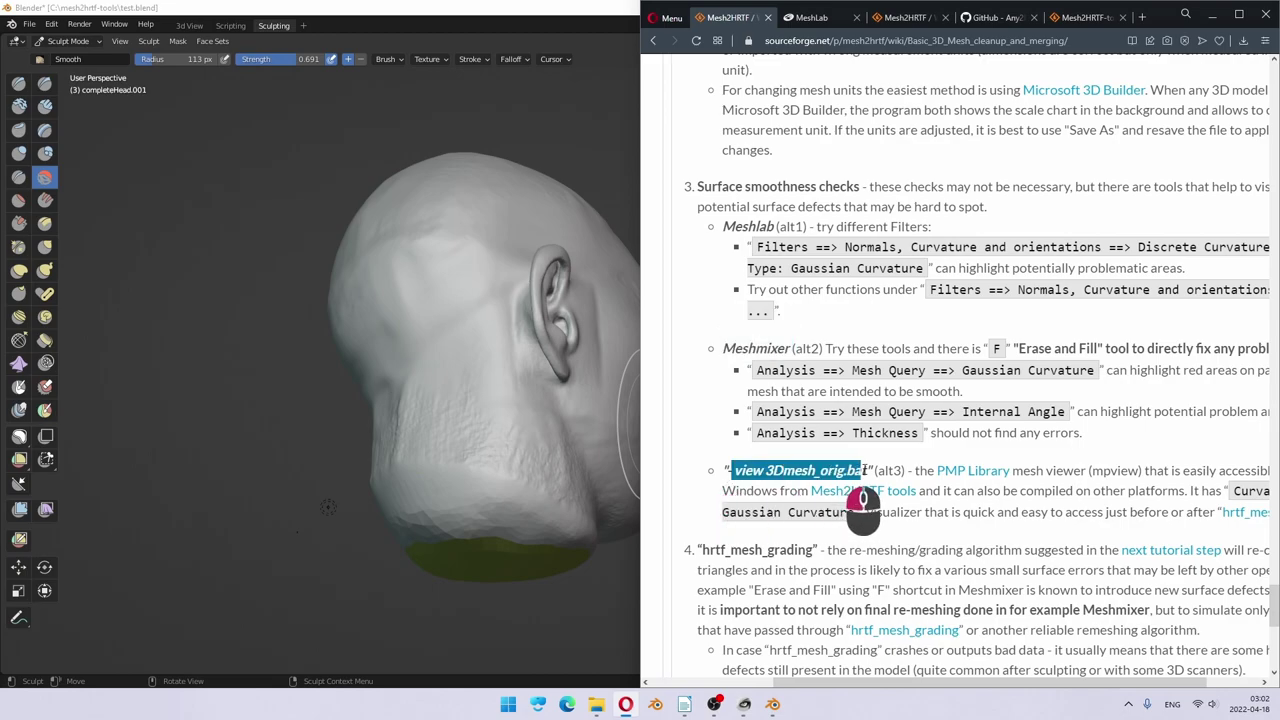
scroll(930, 537, down, 2)
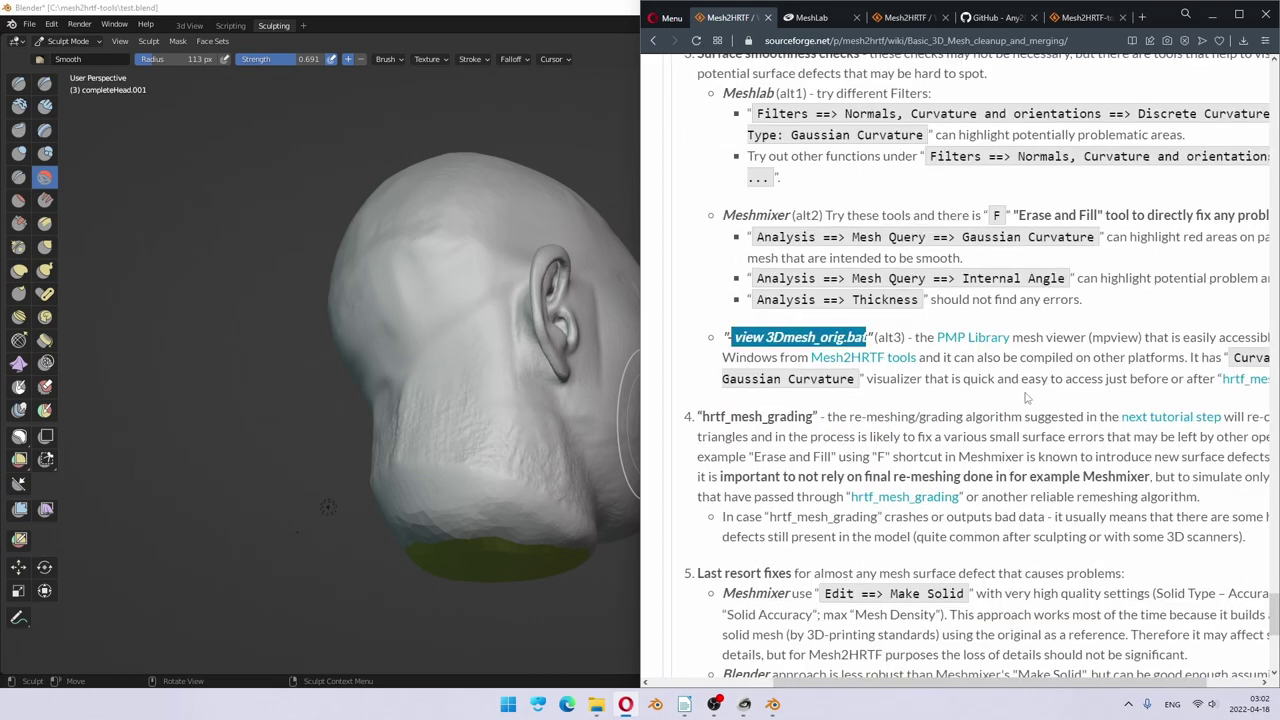
scroll(1180, 400, right, 2)
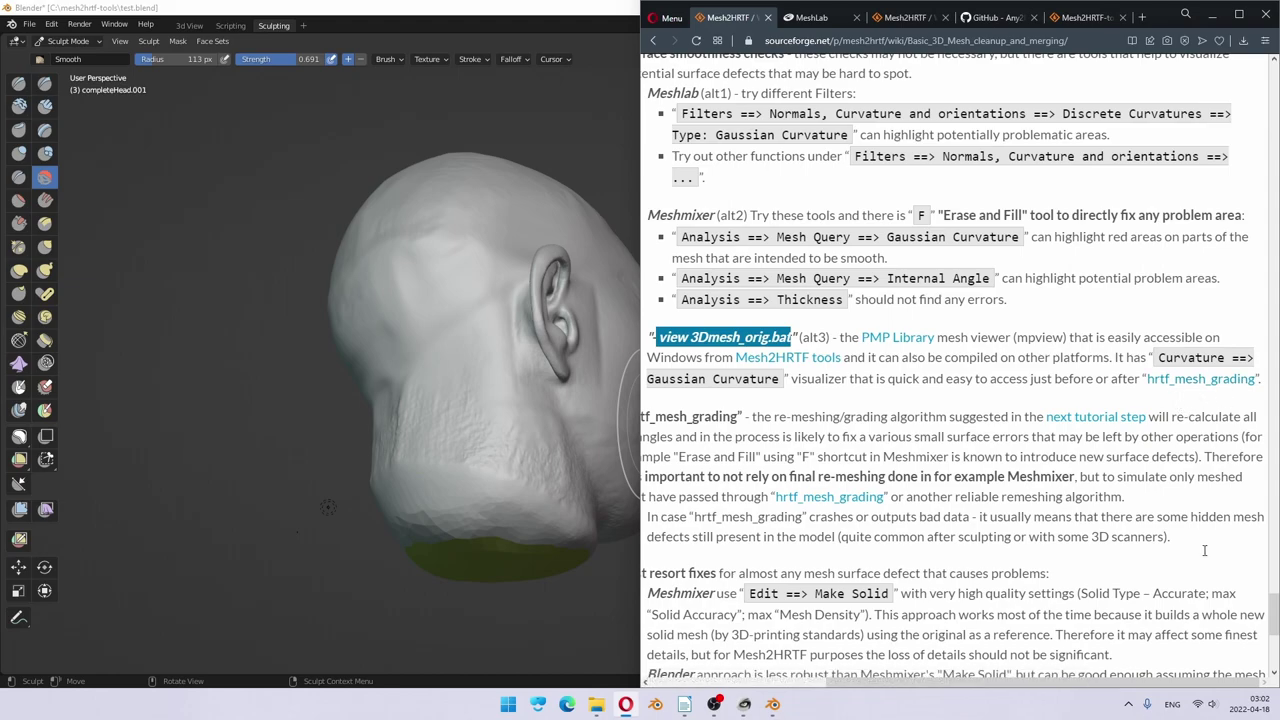
scroll(884, 456, left, 3)
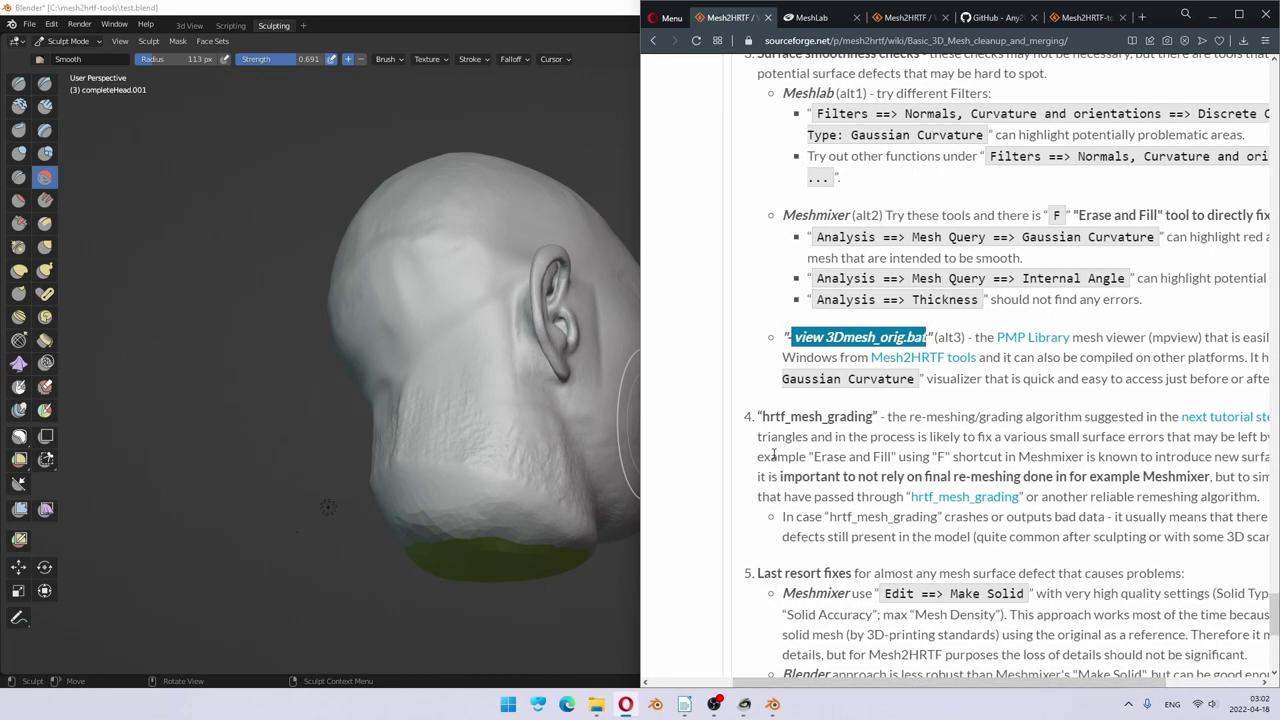
scroll(740, 458, down, 3)
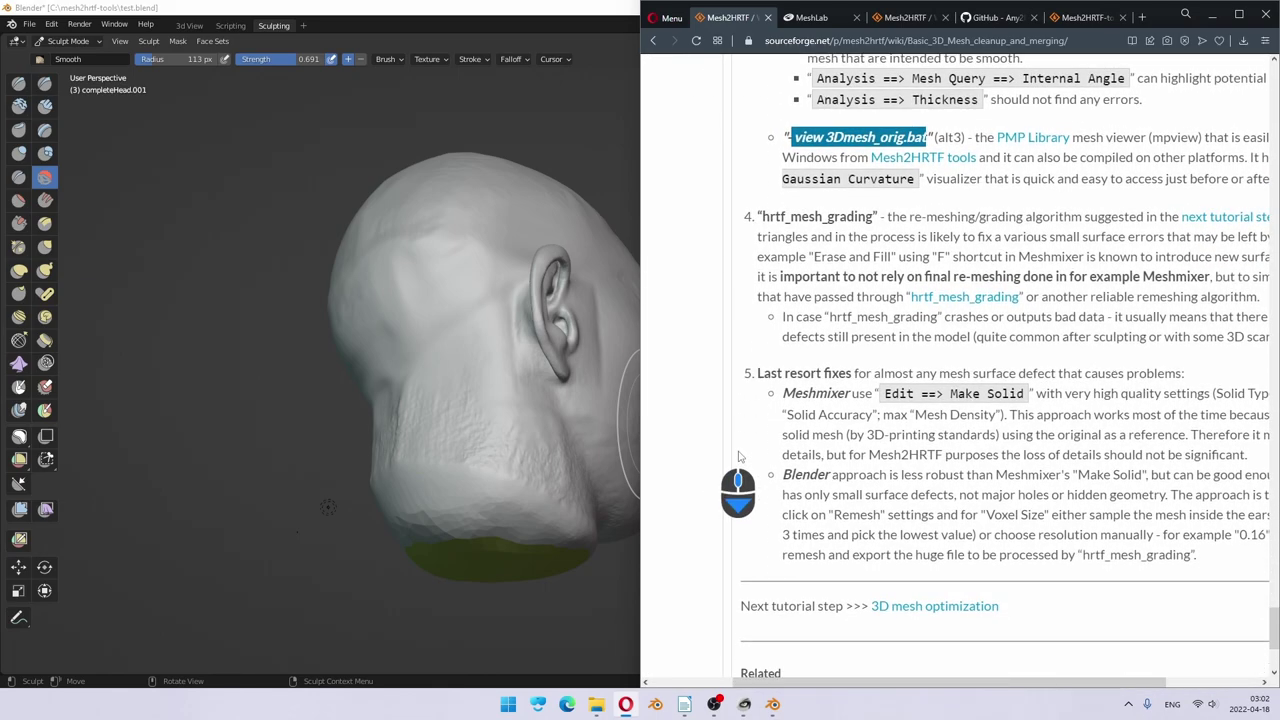
Step: Return to Blender and look over the finished head from the front and sides
click(481, 15)
middle_drag(591, 360, 402, 421)
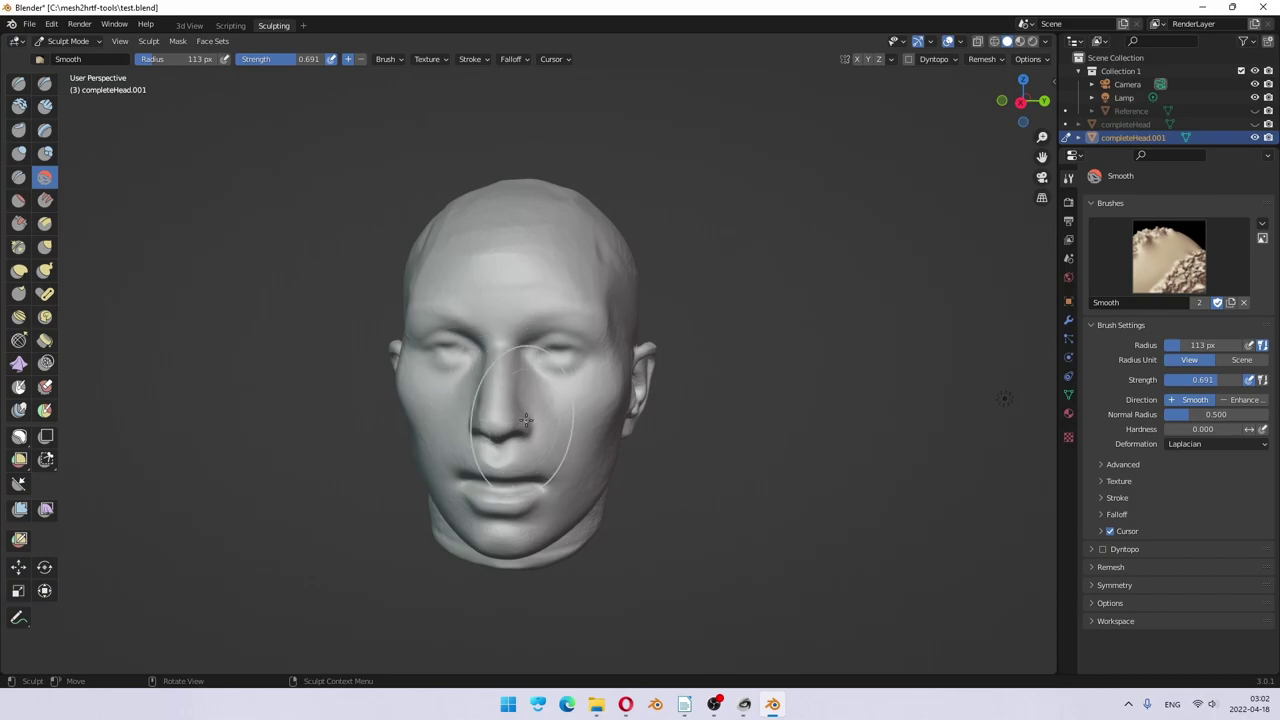
middle_drag(531, 426, 606, 430)
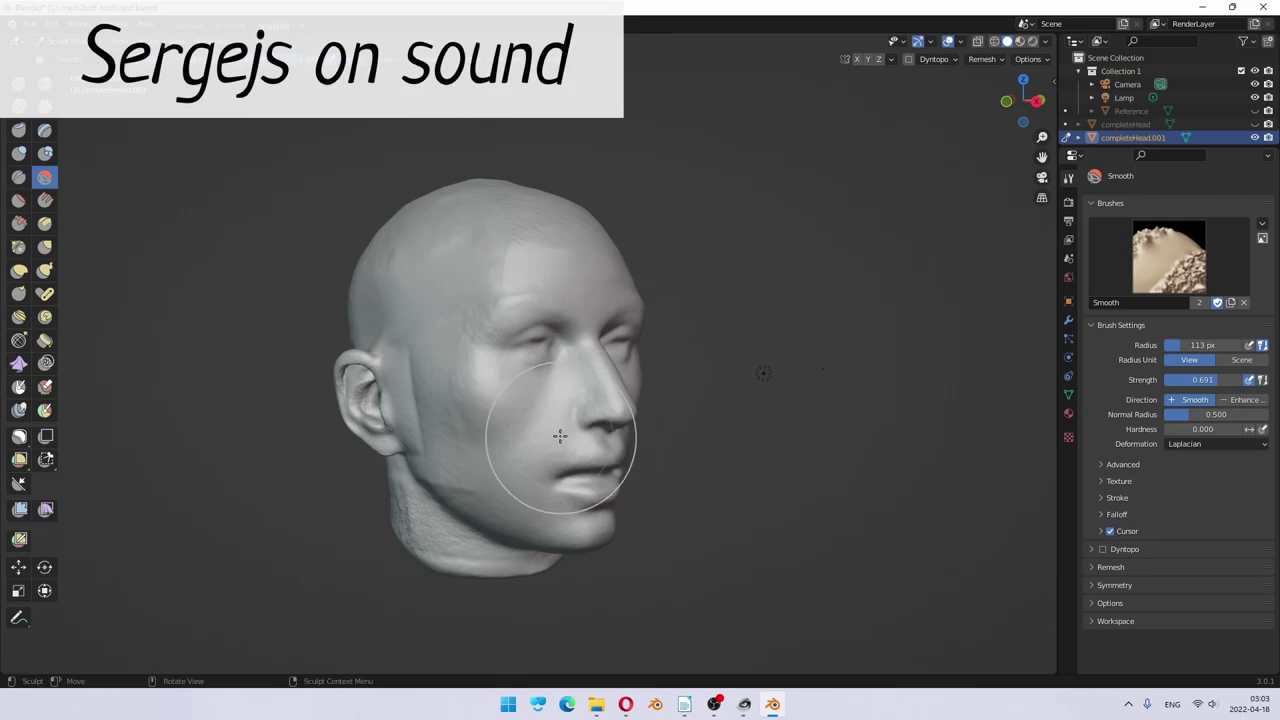
mouse_move(543, 414)
middle_down()
mouse_move(586, 440)
mouse_move(885, 411)
middle_up()
mouse_move(680, 475)
mouse_down()
mouse_move(611, 500)
mouse_move(586, 486)
mouse_move(629, 526)
mouse_up()
mouse_move(629, 526)
middle_down()
mouse_move(614, 543)
mouse_move(744, 499)
mouse_move(790, 503)
middle_up()
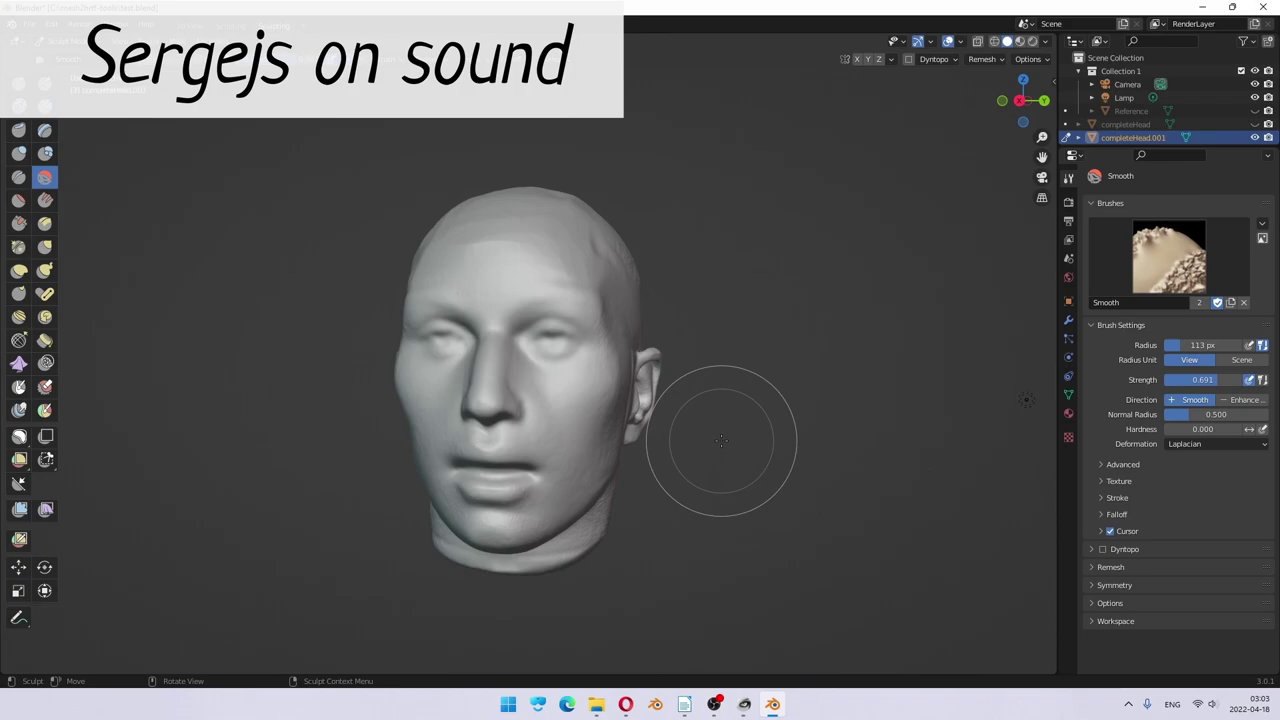